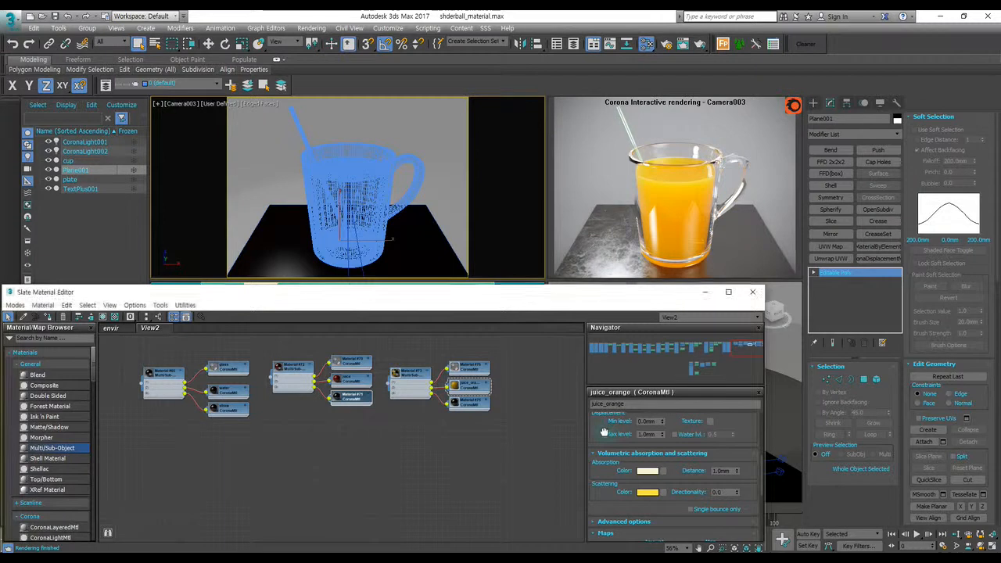
- Look through the juice image results in the browser for drink references and return to 3ds Max
{"action": "scroll", "coordinate": [605, 431], "scroll_direction": "up", "scroll_amount": 3}
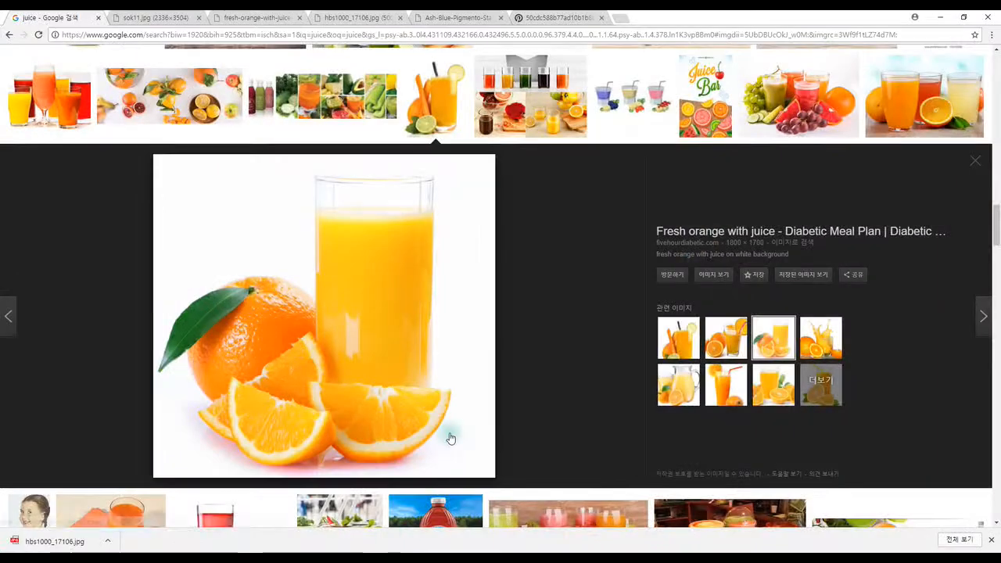
{"action": "scroll", "coordinate": [616, 393], "scroll_direction": "up", "scroll_amount": 4}
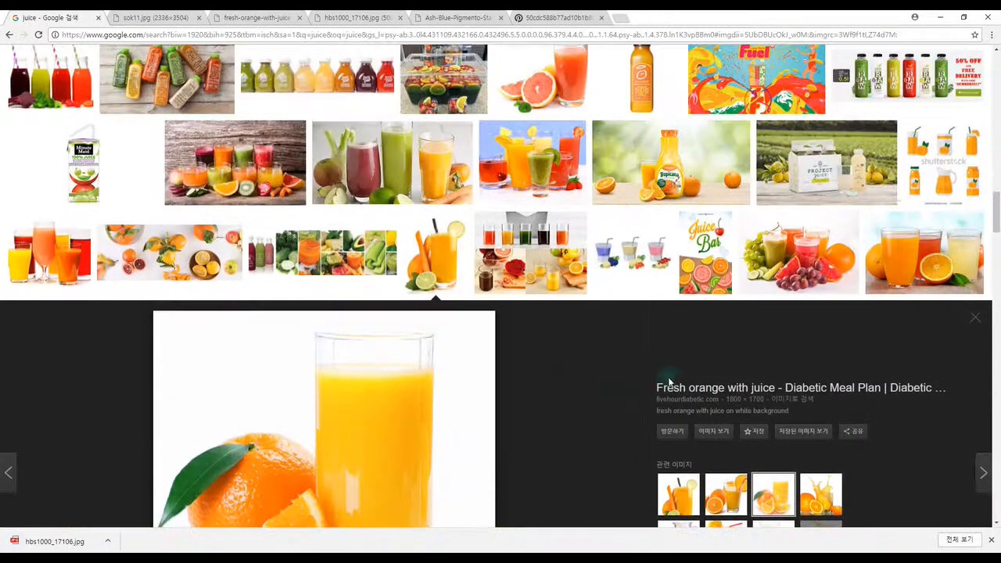
{"action": "scroll", "coordinate": [659, 386], "scroll_direction": "up", "scroll_amount": 4}
{"action": "scroll", "coordinate": [656, 387], "scroll_direction": "up", "scroll_amount": 5}
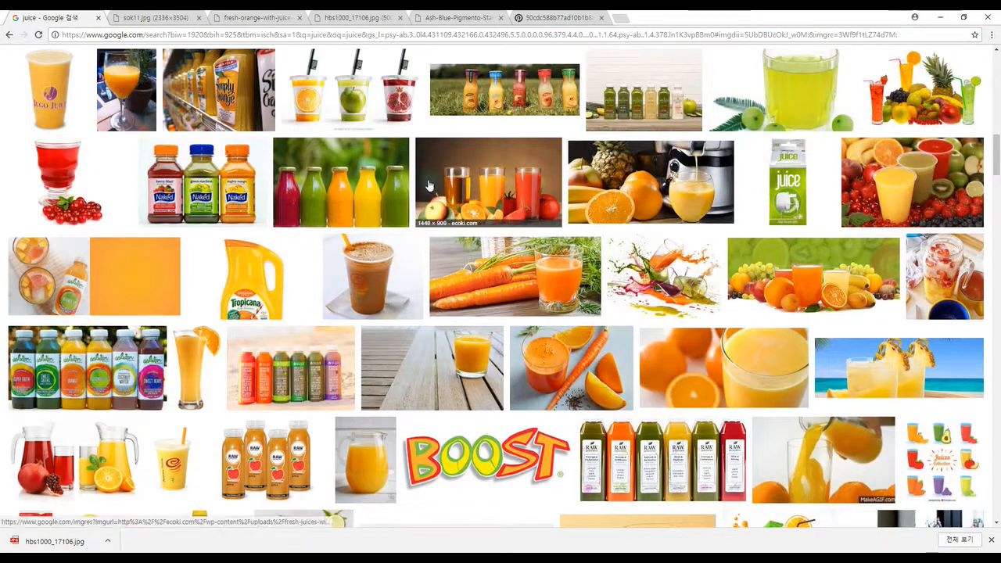
{"action": "left_click", "coordinate": [940, 17]}
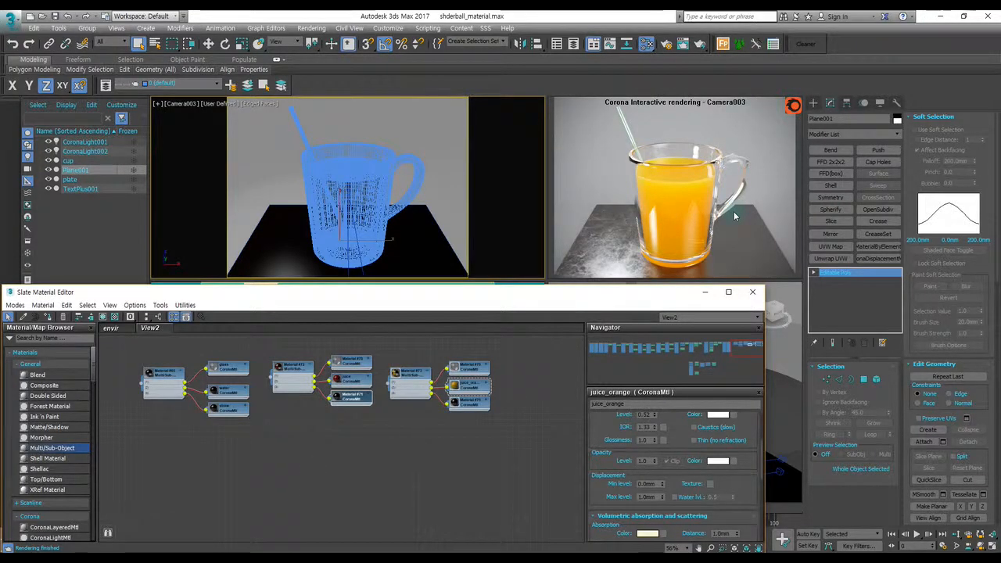
- Move the third sub-material node of the orange juice Multi/Sub-Object material slightly down to even out the node spacing
{"action": "left_click_drag", "start_coordinate": [509, 424], "coordinate": [408, 370]}
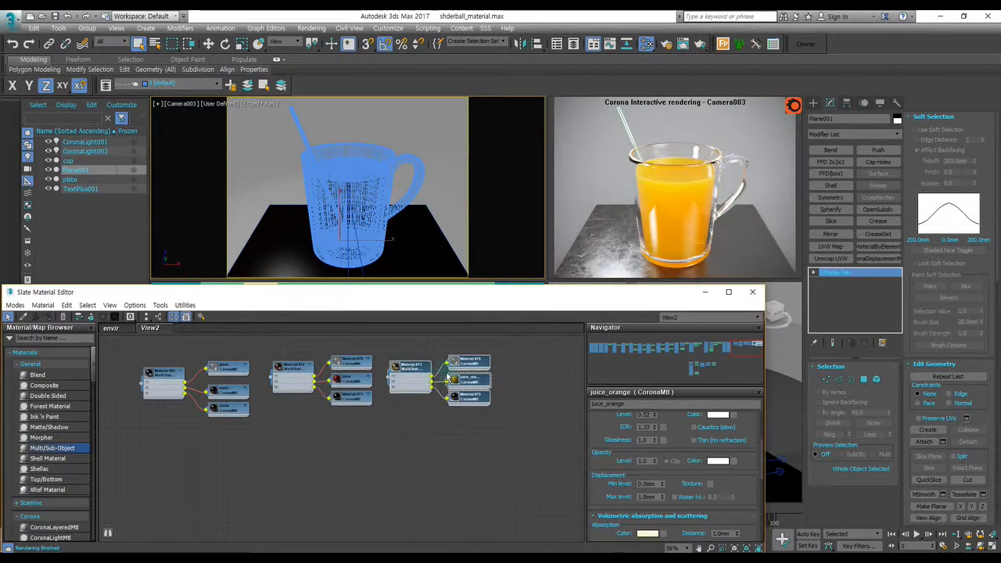
{"action": "left_click", "coordinate": [484, 425]}
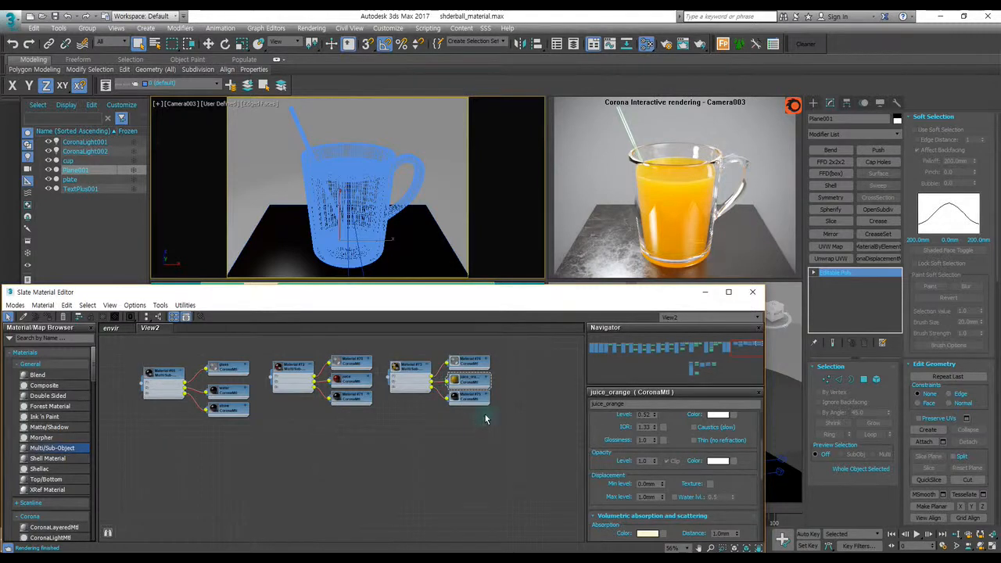
{"action": "left_click_drag", "start_coordinate": [474, 398], "coordinate": [475, 404]}
{"action": "left_click", "coordinate": [514, 398]}
{"action": "left_click", "coordinate": [476, 387]}
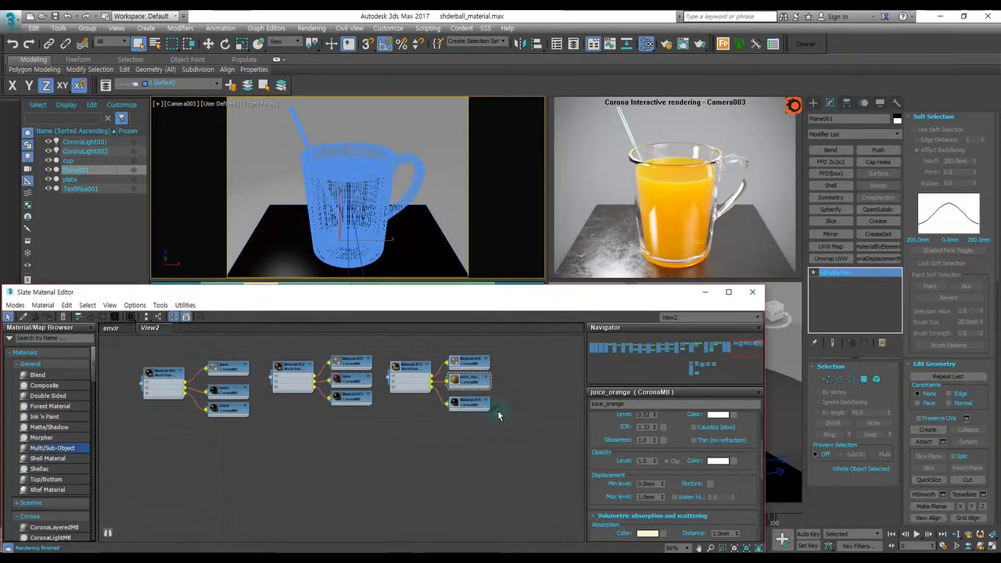
- Try to duplicate the orange juice Multi/Sub-Object material with its sub-materials beside the original and open the copy's parameters
{"action": "middle_click_drag", "start_coordinate": [468, 379], "coordinate": [376, 384]}
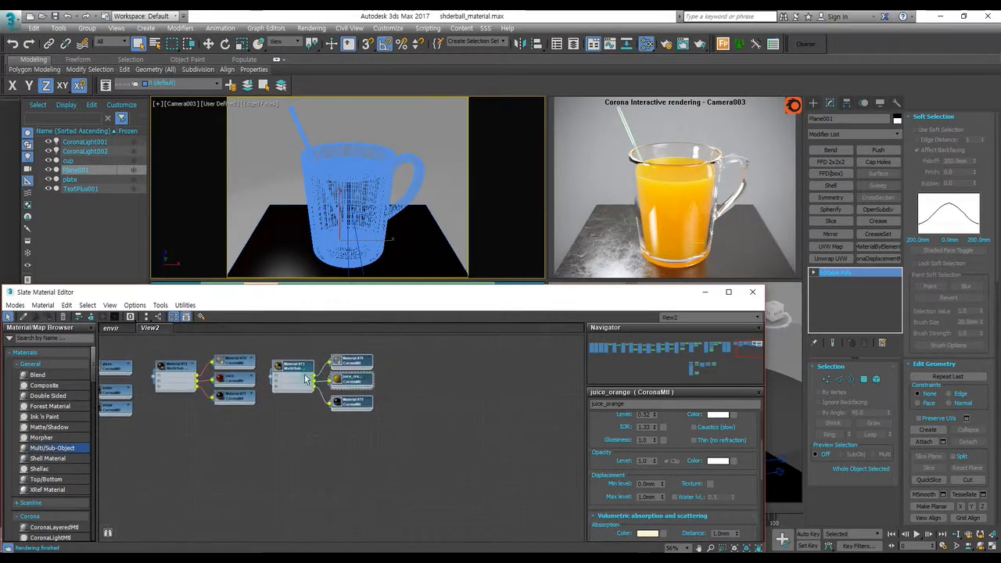
{"action": "left_click_drag", "start_coordinate": [297, 371], "coordinate": [421, 370], "text": "ctrl+shift"}
{"action": "double_click", "coordinate": [418, 374]}
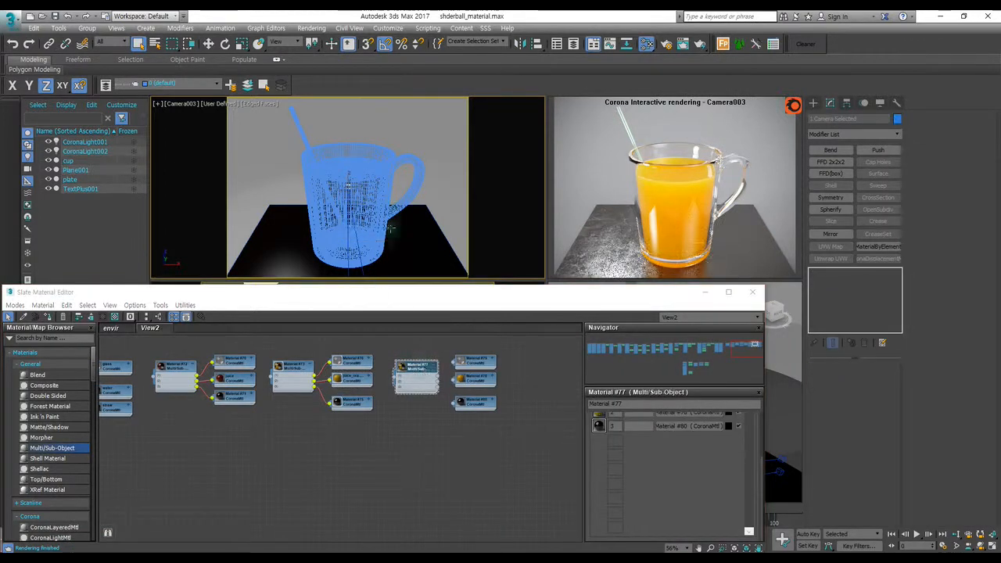
- Select the cup object in the camera view as the target for the copied material
{"action": "left_click", "coordinate": [383, 191]}
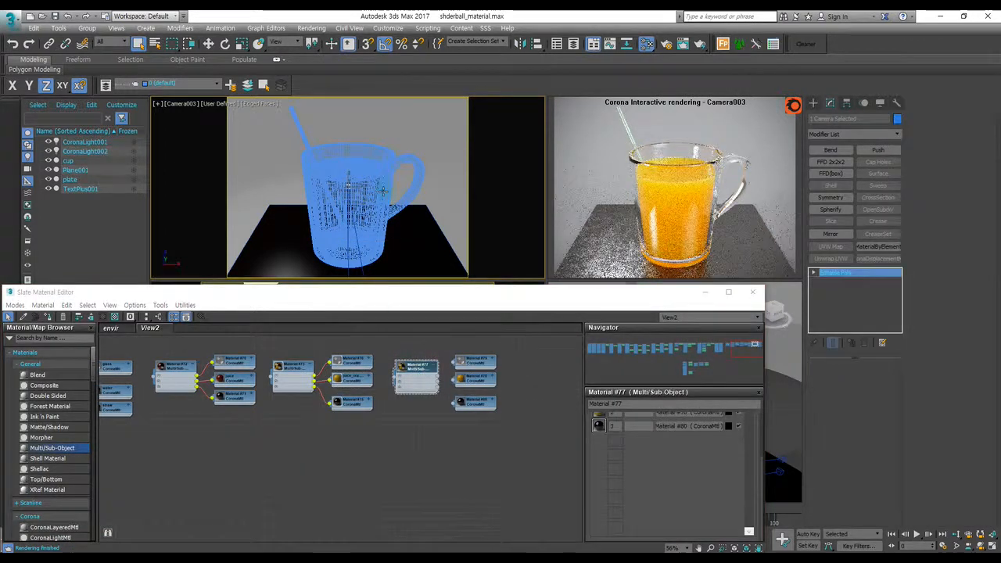
{"action": "left_click", "coordinate": [434, 413]}
{"action": "left_click", "coordinate": [418, 370]}
{"action": "left_click", "coordinate": [434, 428]}
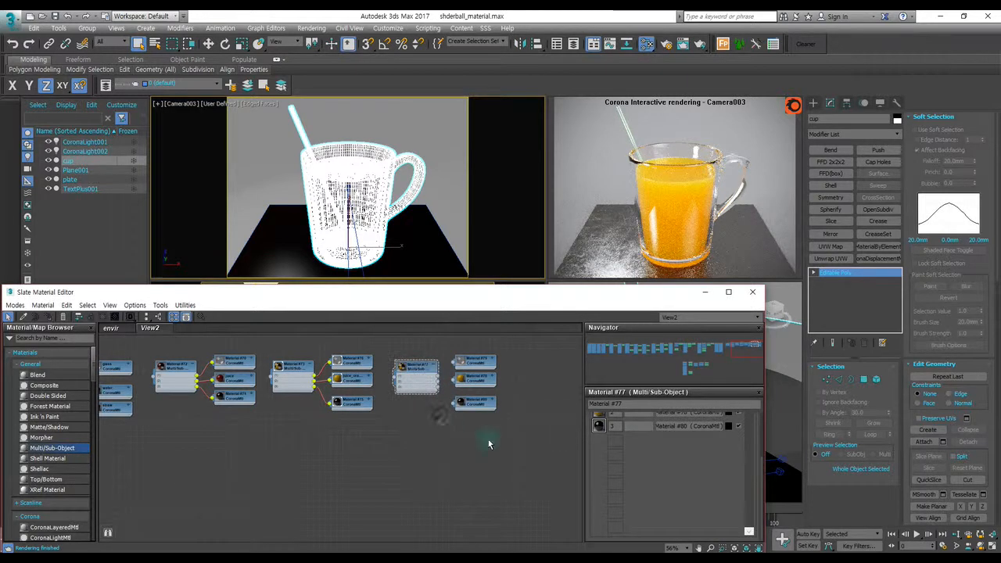
- Delete the unlinked material copy and duplicate the orange juice Multi/Sub-Object material again with its three sub-materials connected
{"action": "left_click_drag", "start_coordinate": [502, 429], "coordinate": [405, 344]}
{"action": "key", "text": "Delete"}
{"action": "left_click_drag", "start_coordinate": [297, 369], "coordinate": [416, 370], "text": "shift"}
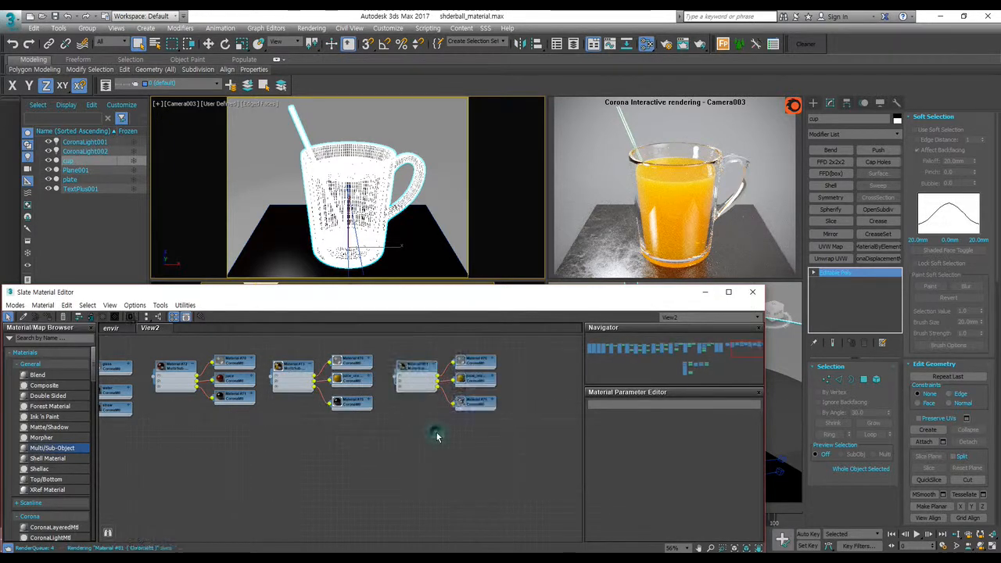
{"action": "left_click", "coordinate": [425, 429]}
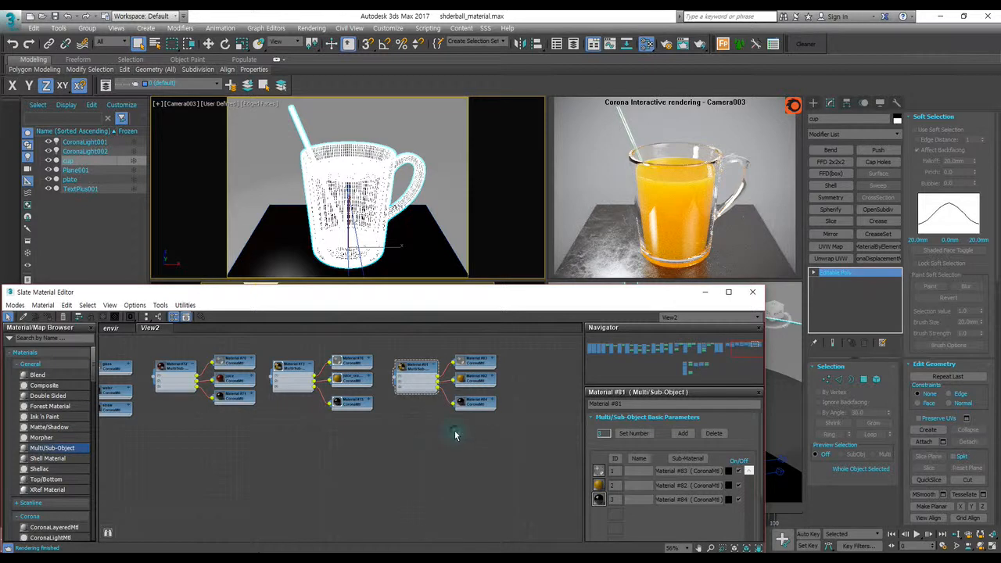
- Assign the duplicated Multi/Sub-Object material to the cup and open the parameters of its second, yellow liquid sub-material
{"action": "left_click", "coordinate": [422, 383]}
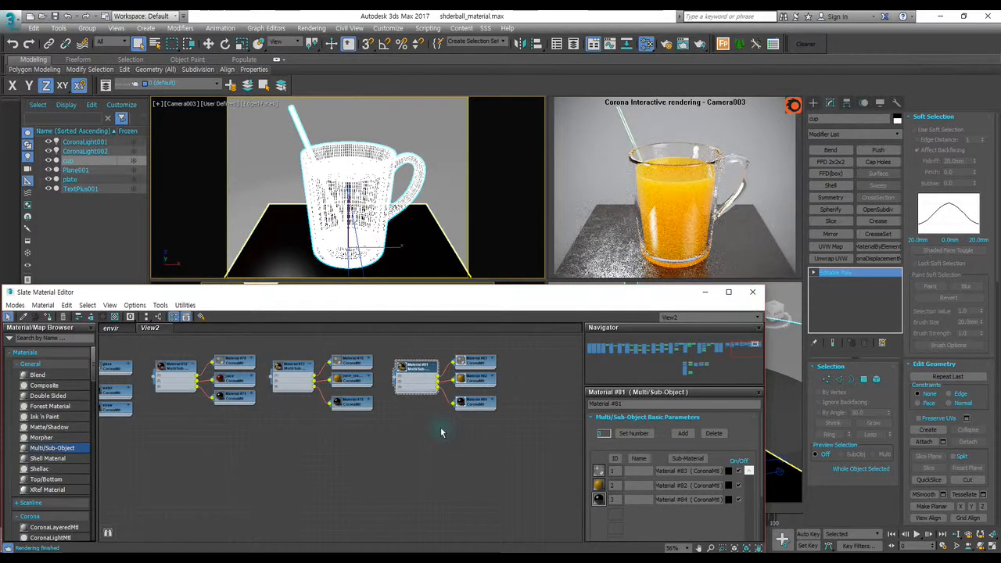
{"action": "scroll", "coordinate": [463, 393], "scroll_direction": "up", "scroll_amount": 4}
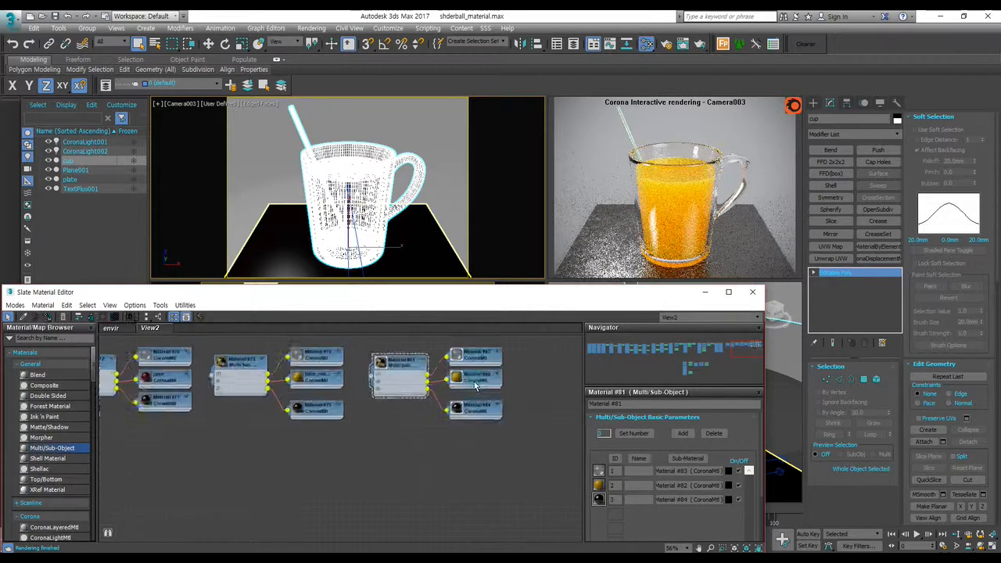
{"action": "scroll", "coordinate": [465, 396], "scroll_direction": "up", "scroll_amount": 2}
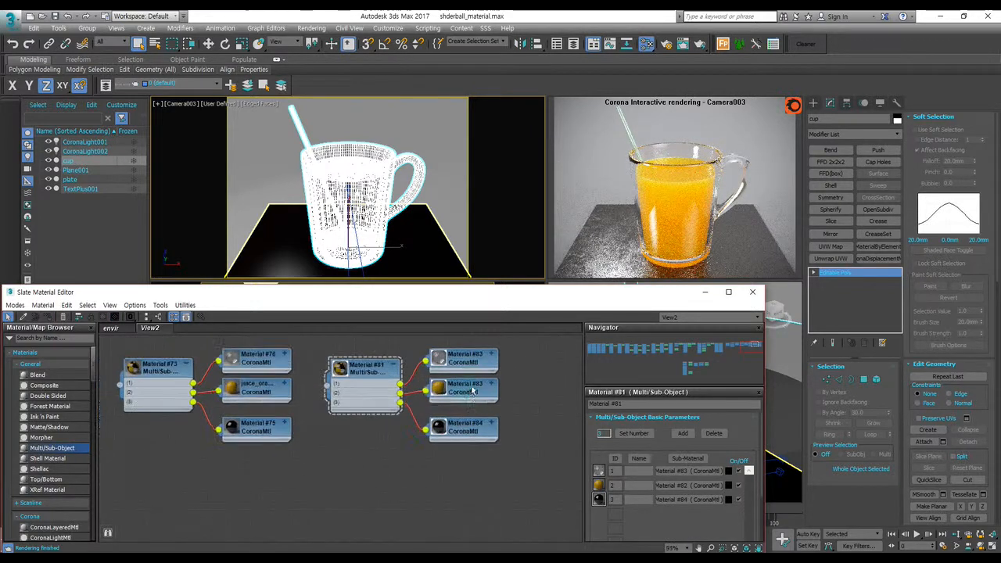
{"action": "double_click", "coordinate": [471, 391]}
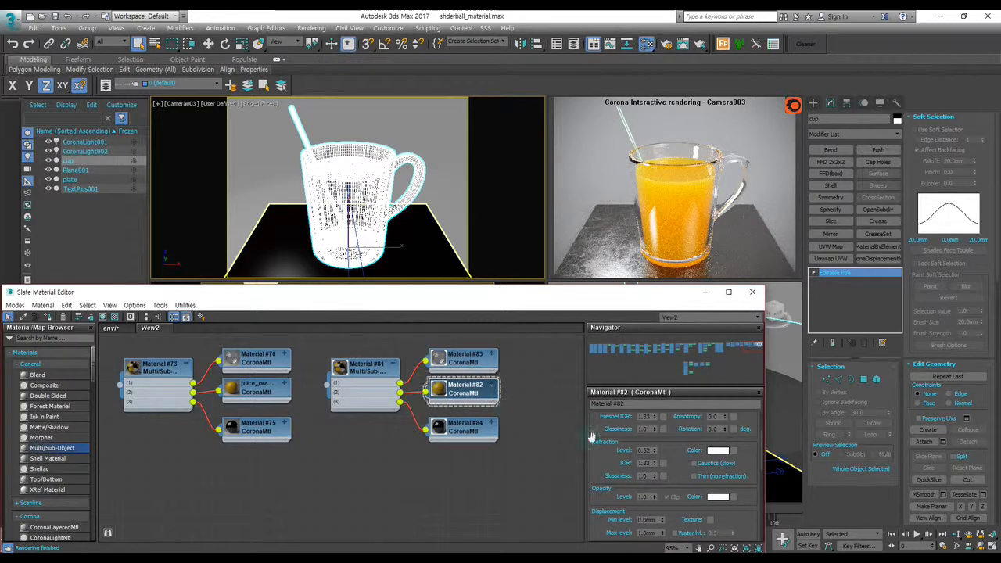
{"action": "left_click_drag", "start_coordinate": [606, 425], "coordinate": [608, 469]}
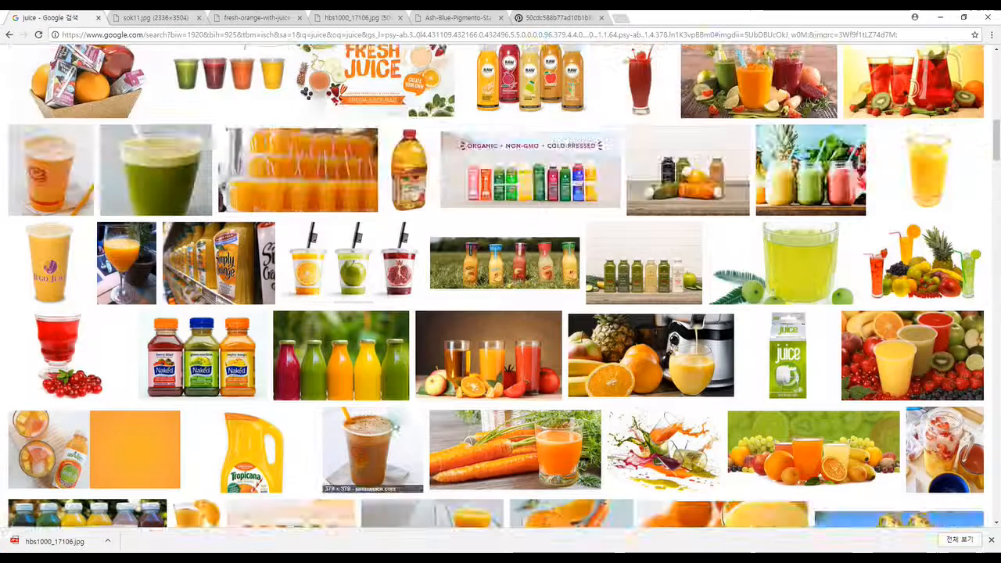
- Switch to the browser and replace the juice image search with a search for milk
{"action": "scroll", "coordinate": [154, 75], "scroll_direction": "up", "scroll_amount": 10}
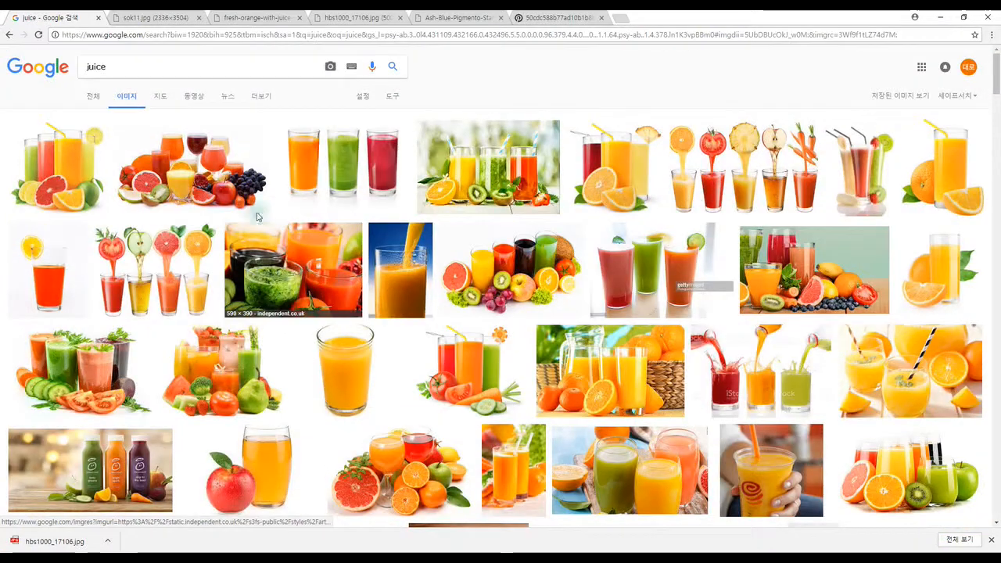
{"action": "double_click", "coordinate": [129, 65]}
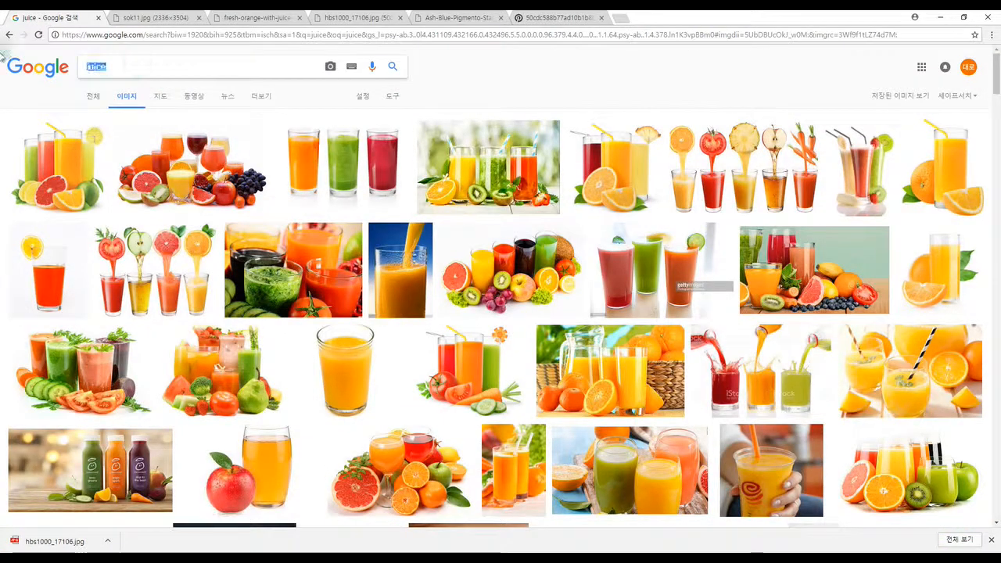
{"action": "type", "text": "milk"}
{"action": "key", "text": "Return"}
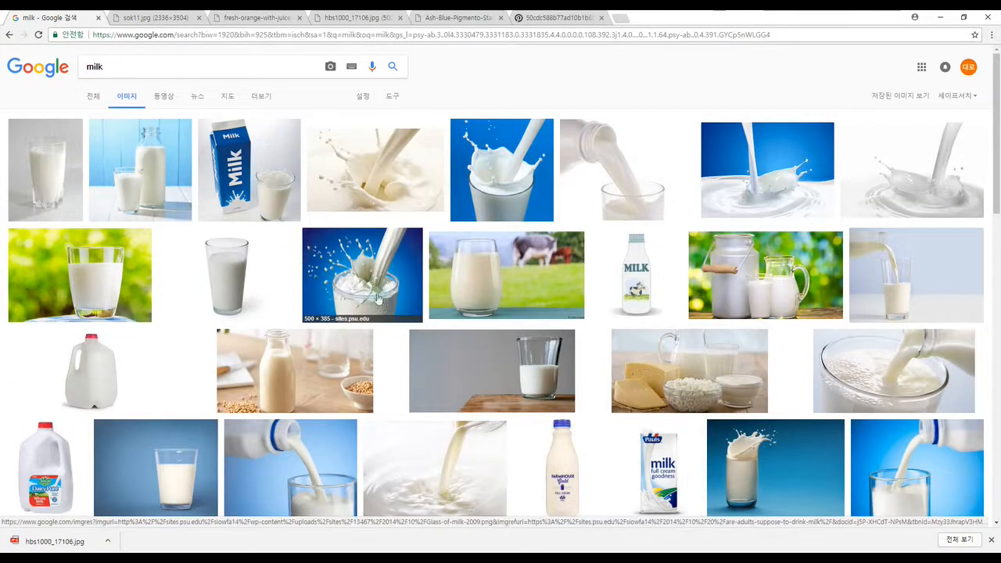
- Open the Boston Globe photo of milk being poured and examine the liquid's colour and shading
{"action": "scroll", "coordinate": [392, 303], "scroll_direction": "down", "scroll_amount": 2}
{"action": "scroll", "coordinate": [394, 297], "scroll_direction": "down", "scroll_amount": 1}
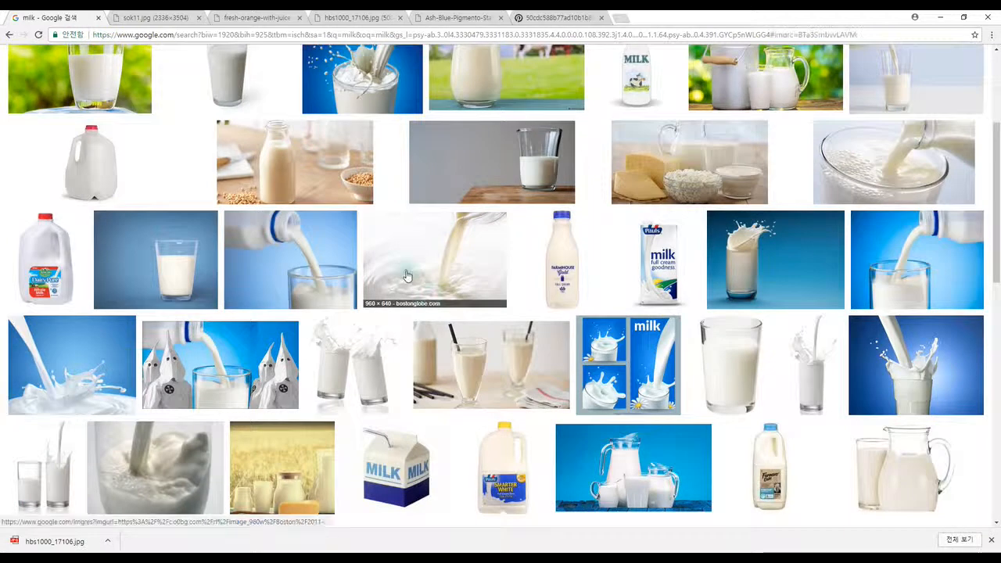
{"action": "left_click", "coordinate": [403, 275]}
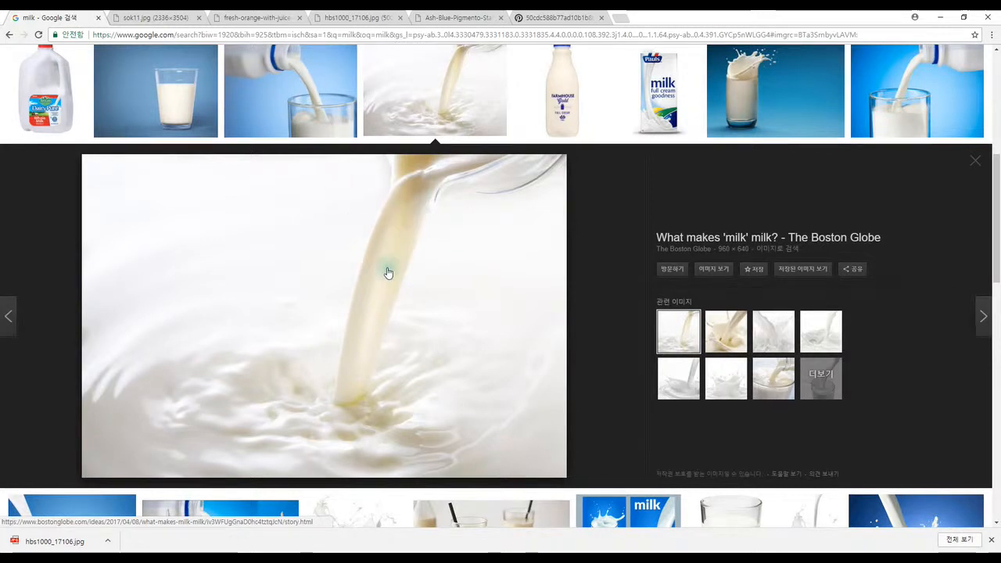
{"action": "scroll", "coordinate": [391, 270], "scroll_direction": "up", "scroll_amount": 1}
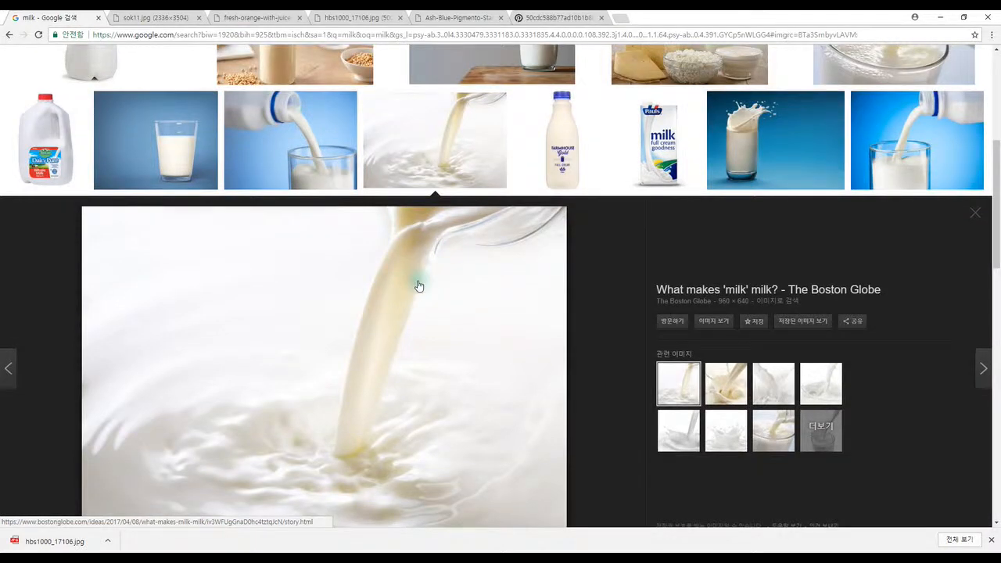
{"action": "scroll", "coordinate": [418, 270], "scroll_direction": "up", "scroll_amount": 2}
{"action": "scroll", "coordinate": [418, 285], "scroll_direction": "up", "scroll_amount": 2}
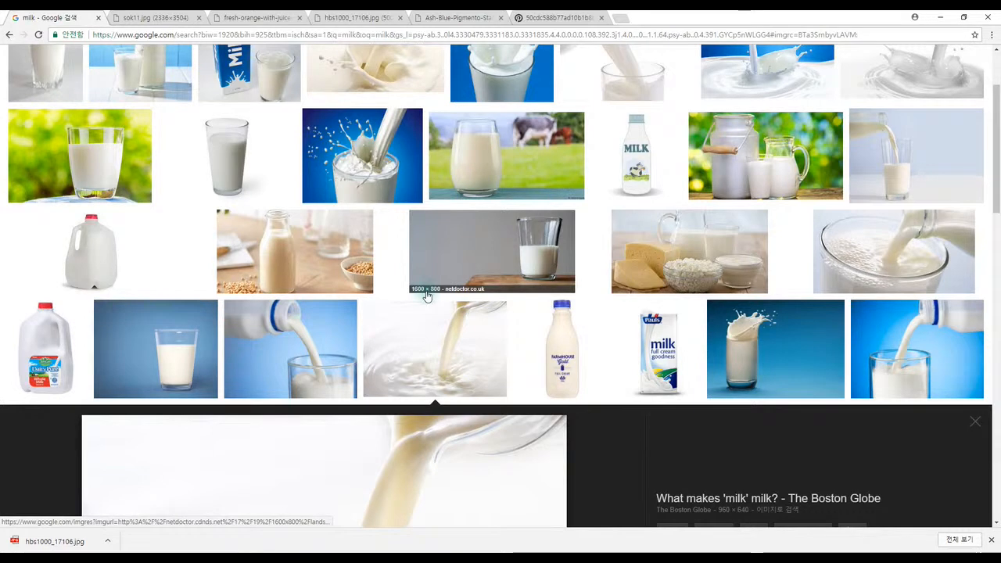
- Browse further milk photos, examine the glass of milk on the dark wooden table, and return to 3ds Max
{"action": "scroll", "coordinate": [427, 296], "scroll_direction": "down", "scroll_amount": 5}
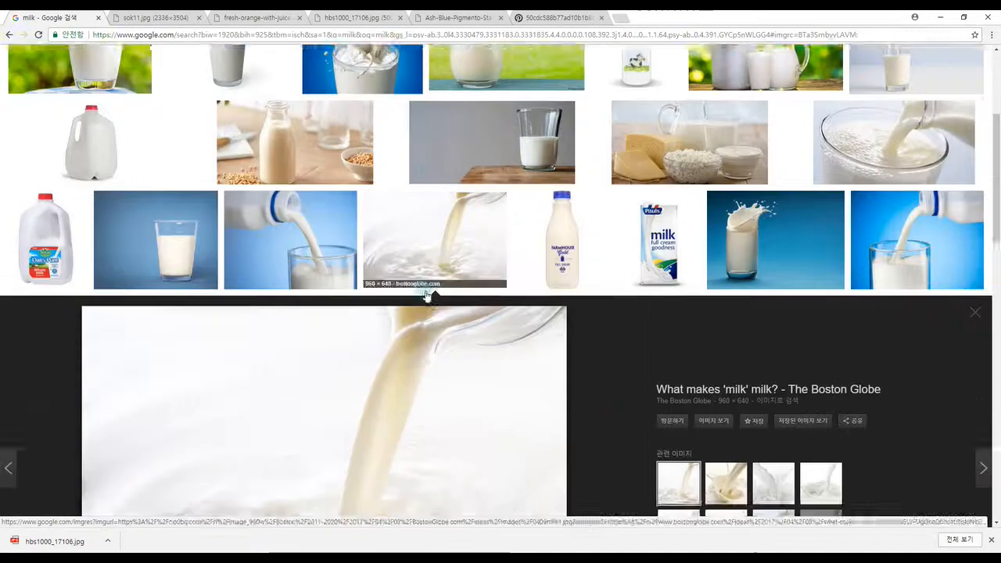
{"action": "scroll", "coordinate": [422, 294], "scroll_direction": "down", "scroll_amount": 3}
{"action": "scroll", "coordinate": [417, 292], "scroll_direction": "up", "scroll_amount": 3}
{"action": "scroll", "coordinate": [393, 264], "scroll_direction": "down", "scroll_amount": 1}
{"action": "scroll", "coordinate": [372, 280], "scroll_direction": "down", "scroll_amount": 2}
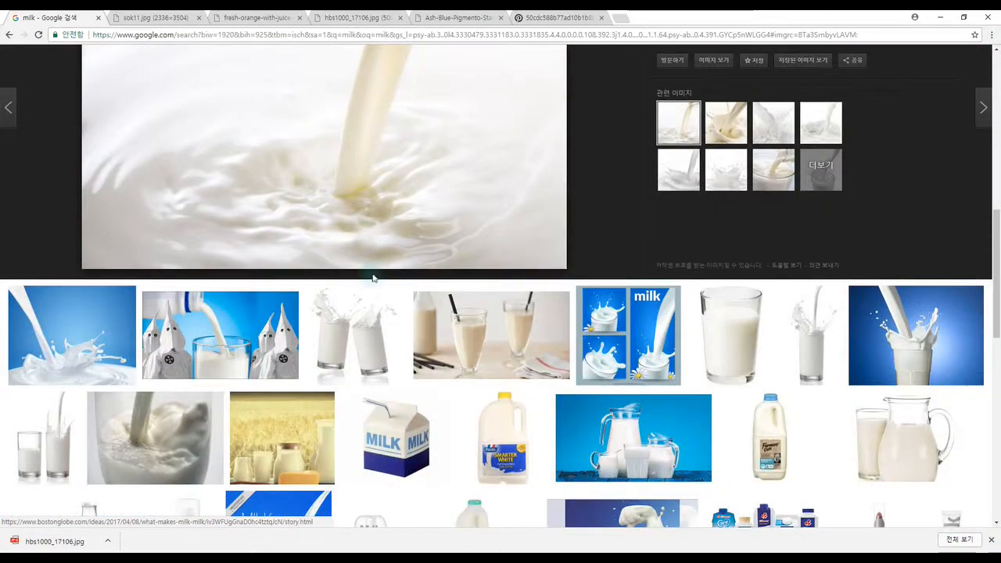
{"action": "scroll", "coordinate": [507, 304], "scroll_direction": "down", "scroll_amount": 2}
{"action": "scroll", "coordinate": [507, 304], "scroll_direction": "down", "scroll_amount": 6}
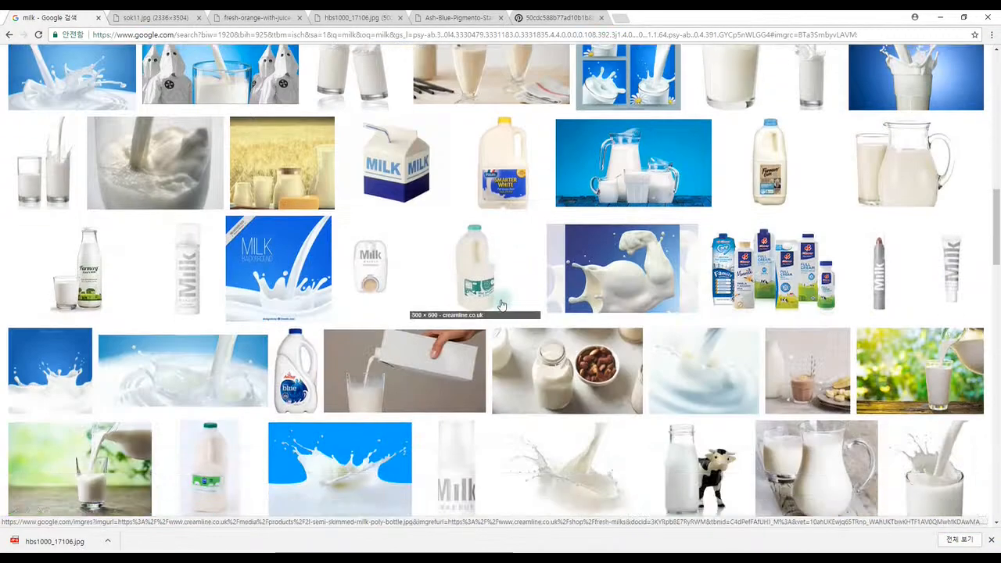
{"action": "scroll", "coordinate": [514, 299], "scroll_direction": "down", "scroll_amount": 4}
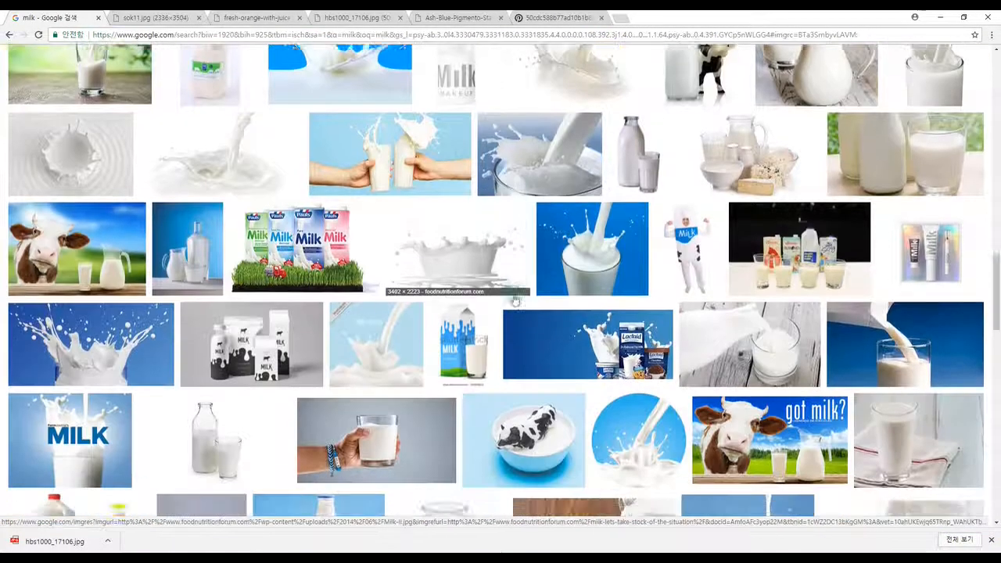
{"action": "scroll", "coordinate": [514, 298], "scroll_direction": "down", "scroll_amount": 3}
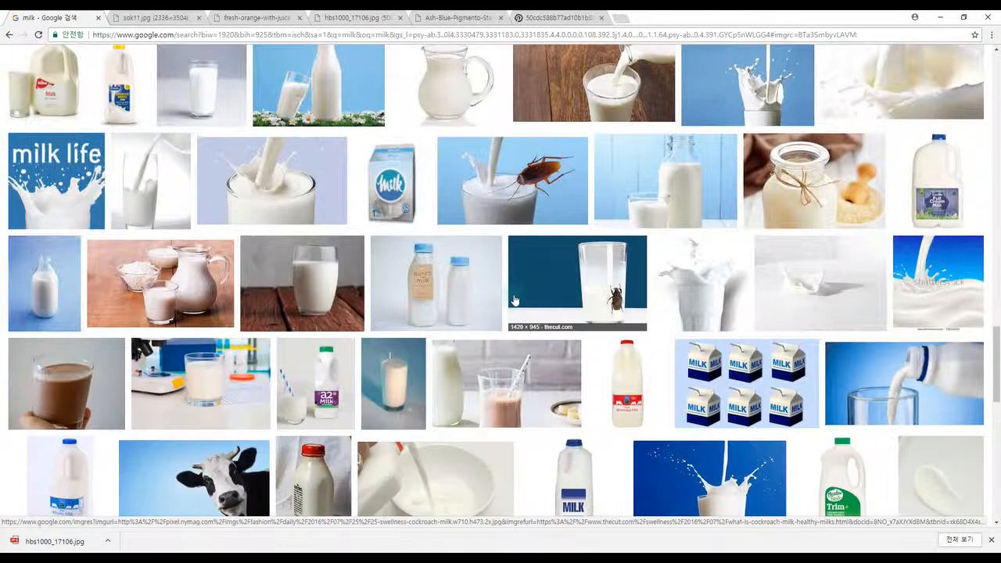
{"action": "scroll", "coordinate": [515, 300], "scroll_direction": "down", "scroll_amount": 1}
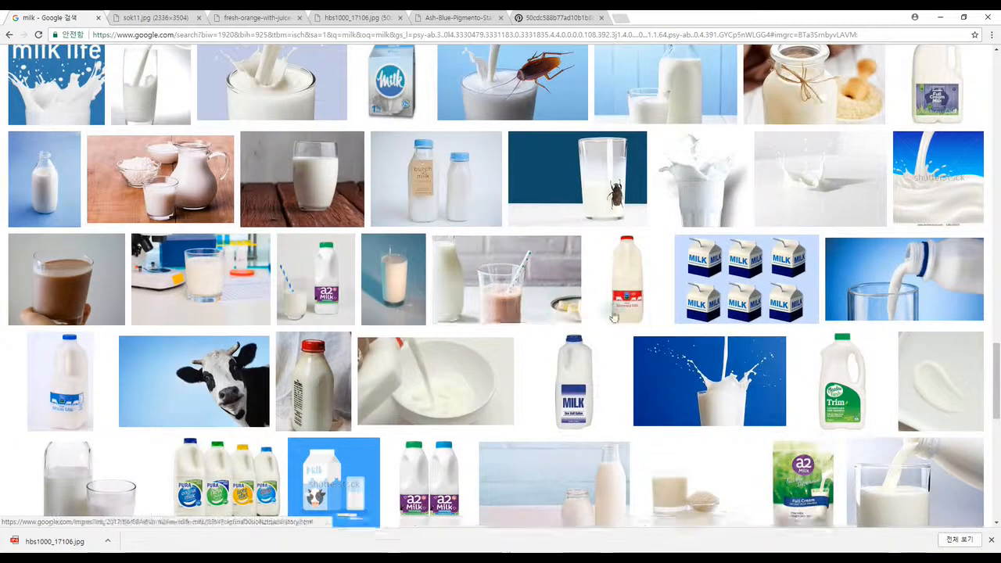
{"action": "left_click", "coordinate": [304, 184]}
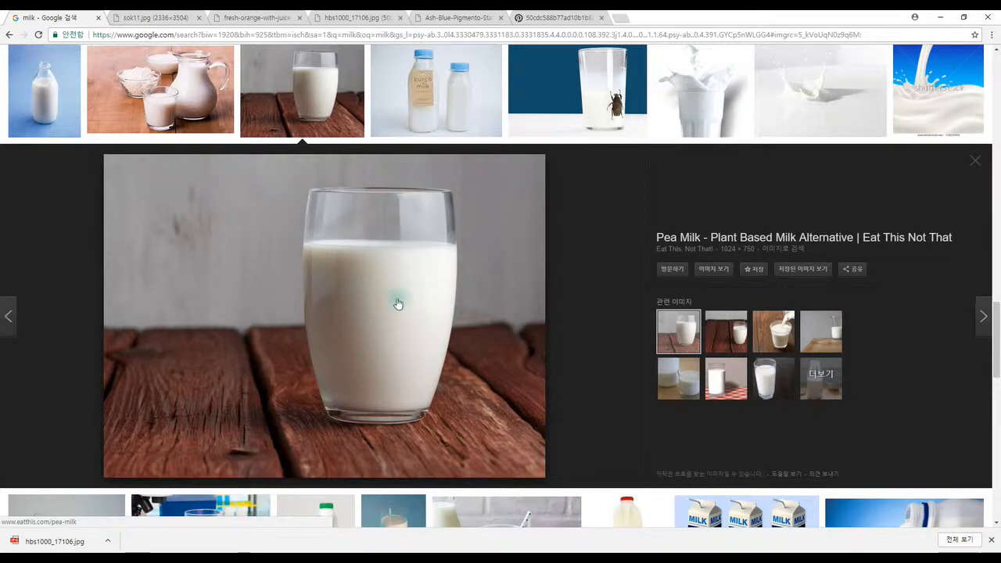
{"action": "scroll", "coordinate": [397, 303], "scroll_direction": "down", "scroll_amount": 3}
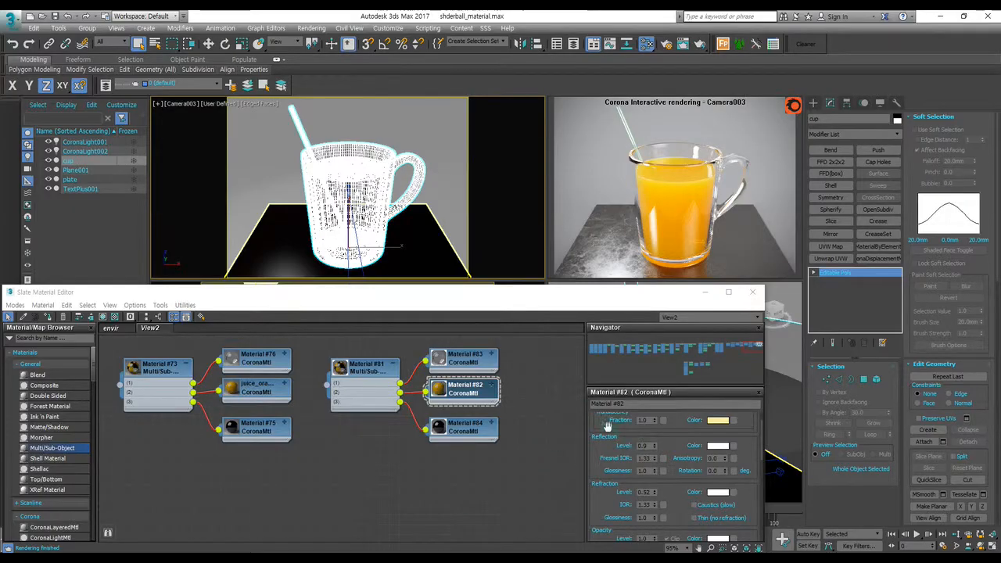
- Set the translucency colour of the copied liquid sub-material to white
{"action": "scroll", "coordinate": [617, 426], "scroll_direction": "up", "scroll_amount": 1}
{"action": "left_click", "coordinate": [713, 452]}
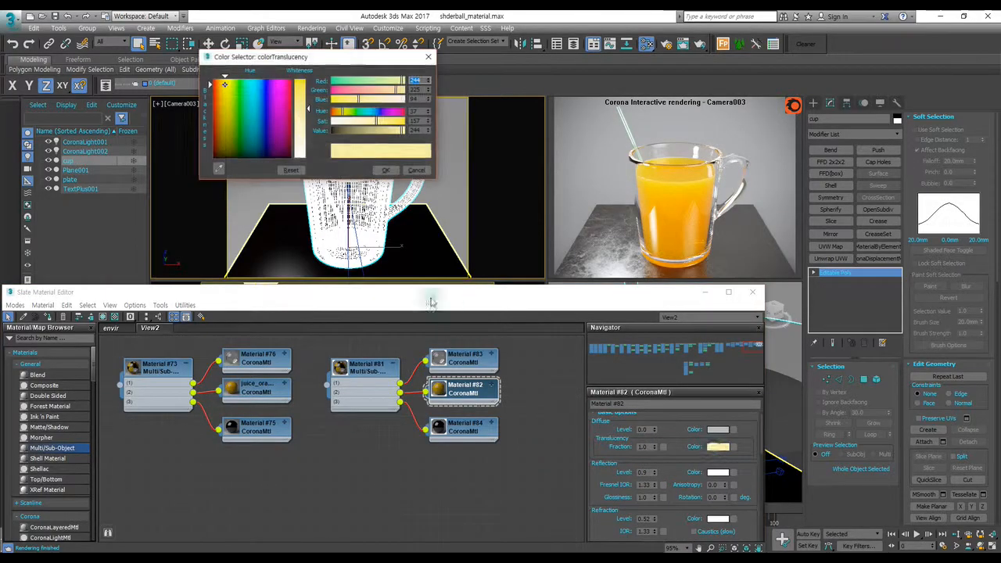
{"action": "left_click_drag", "start_coordinate": [309, 118], "coordinate": [308, 158]}
{"action": "left_click", "coordinate": [385, 170]}
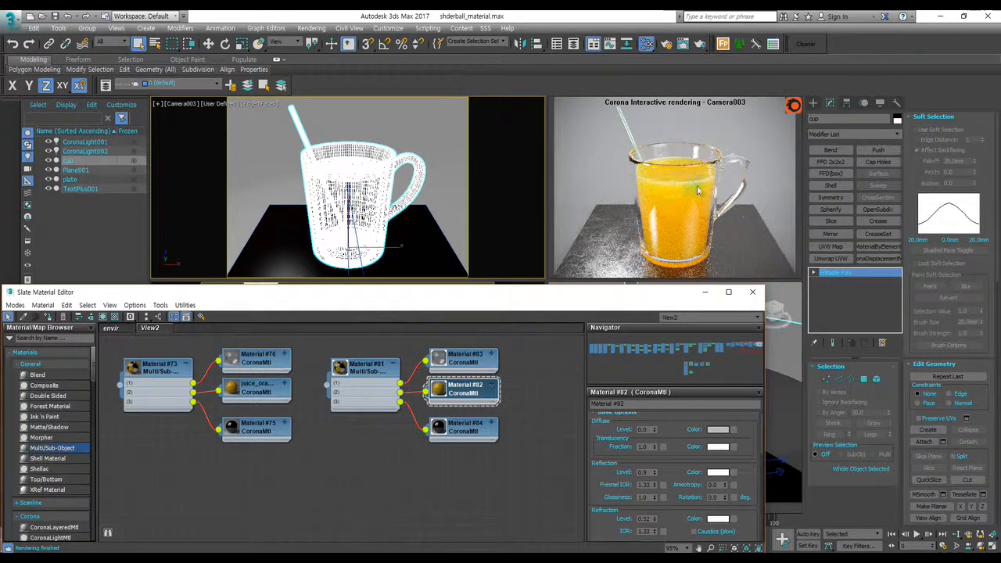
- Set the copied liquid sub-material's volumetric scattering colour to a pale cream, RGB 253, 246, 217
{"action": "scroll", "coordinate": [609, 453], "scroll_direction": "down", "scroll_amount": 5}
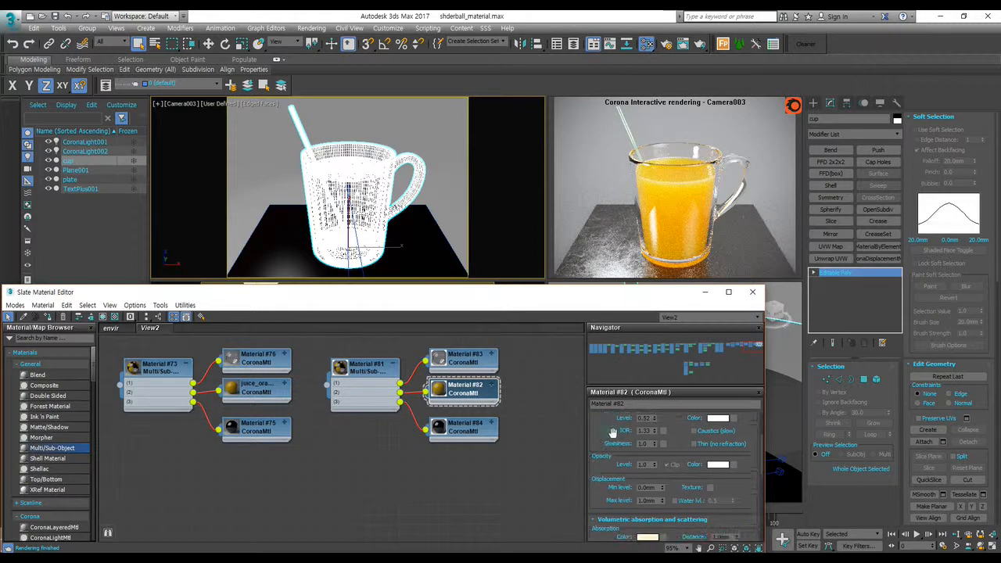
{"action": "scroll", "coordinate": [600, 461], "scroll_direction": "up", "scroll_amount": 1}
{"action": "scroll", "coordinate": [608, 437], "scroll_direction": "up", "scroll_amount": 3}
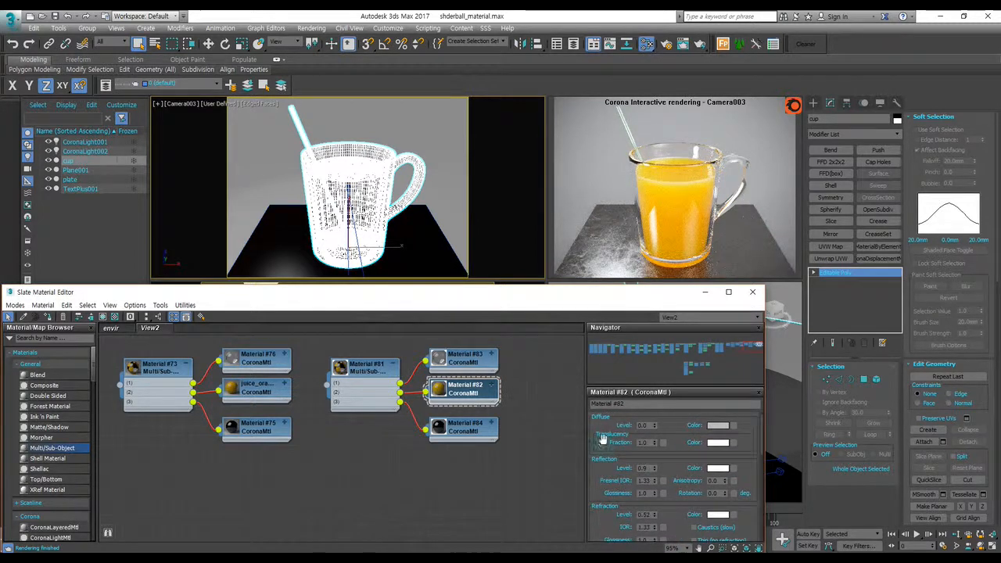
{"action": "scroll", "coordinate": [617, 491], "scroll_direction": "down", "scroll_amount": 2}
{"action": "scroll", "coordinate": [621, 469], "scroll_direction": "down", "scroll_amount": 4}
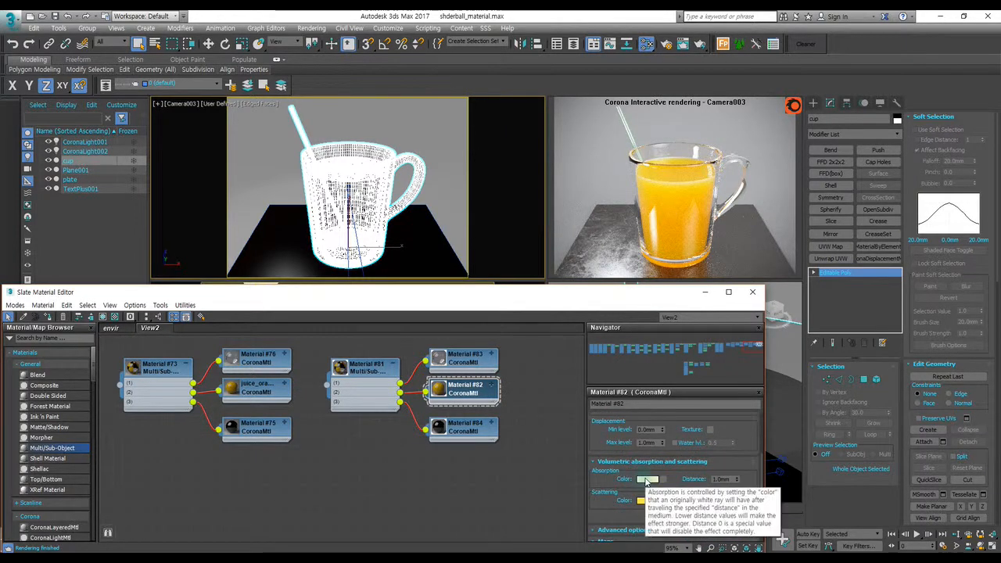
{"action": "scroll", "coordinate": [625, 469], "scroll_direction": "down", "scroll_amount": 1}
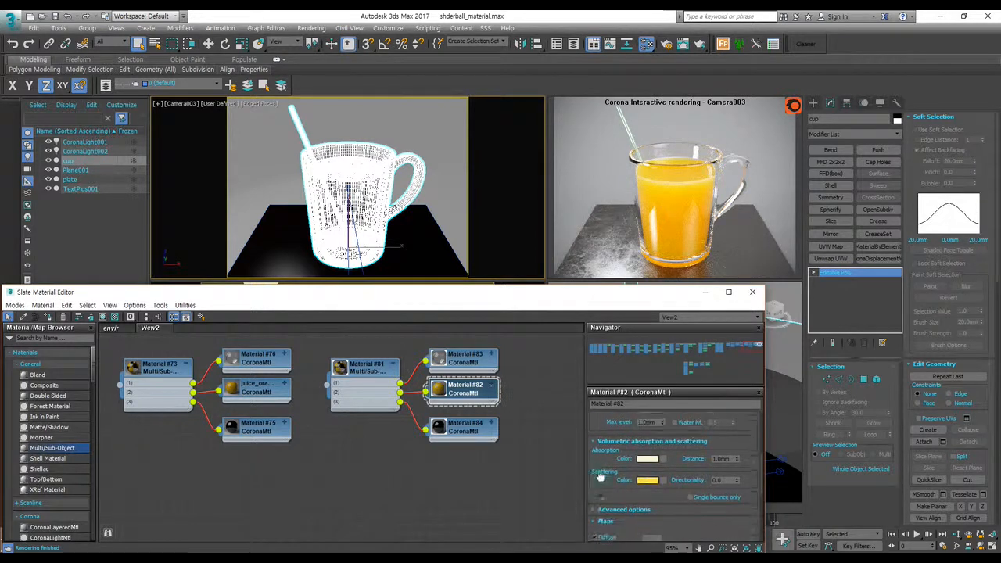
{"action": "left_click", "coordinate": [648, 478]}
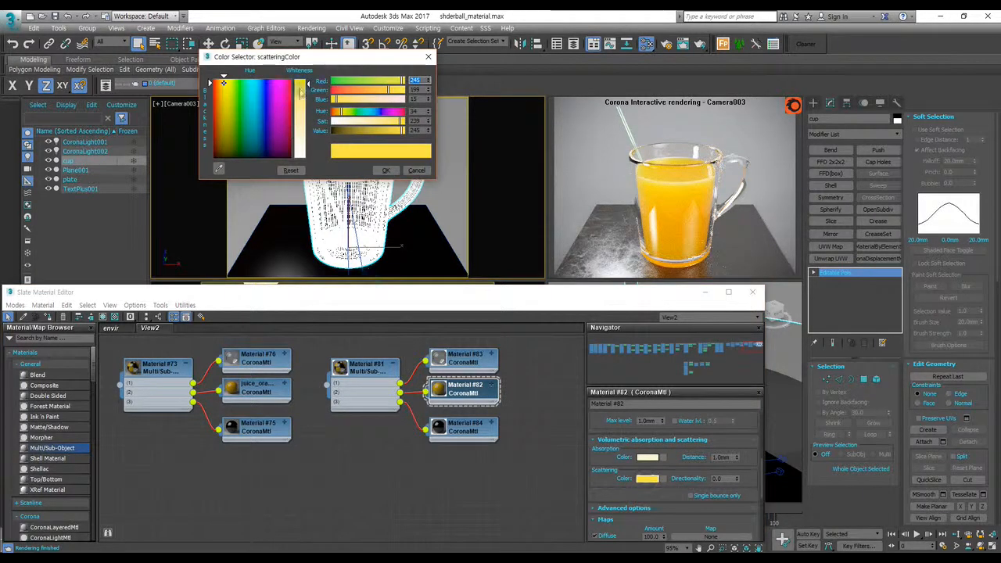
{"action": "left_click_drag", "start_coordinate": [307, 82], "coordinate": [313, 138]}
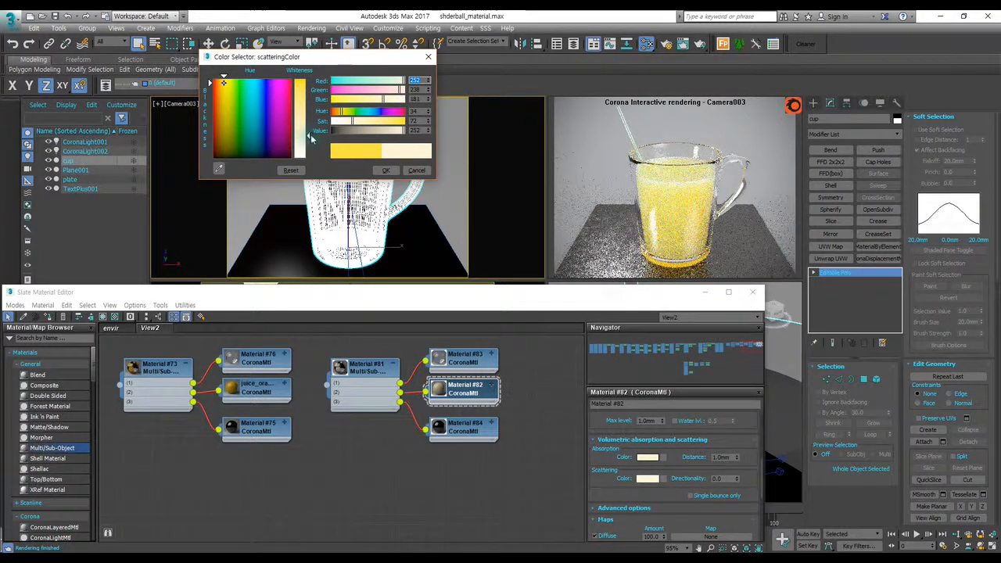
{"action": "left_click_drag", "start_coordinate": [309, 138], "coordinate": [308, 144]}
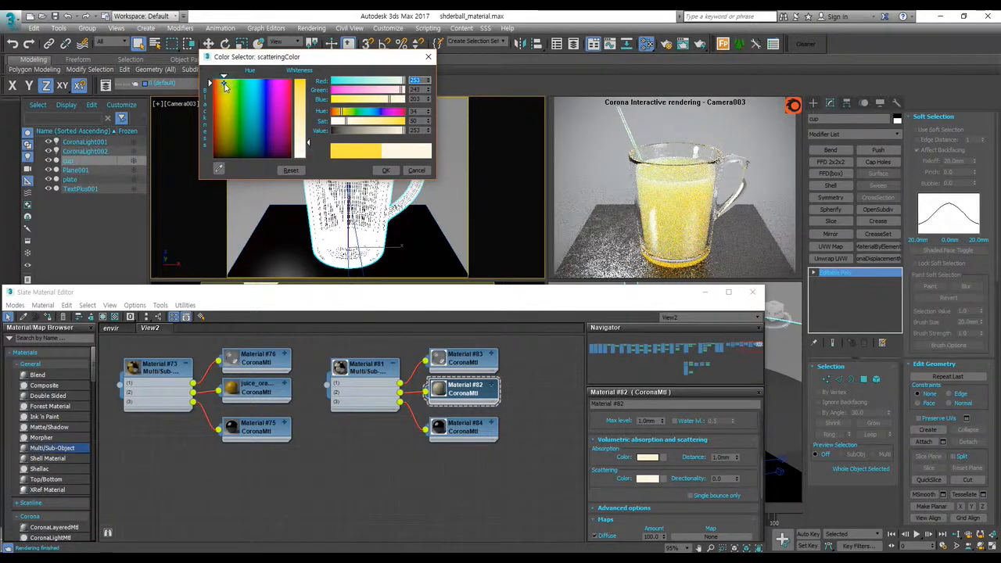
{"action": "left_click_drag", "start_coordinate": [345, 122], "coordinate": [341, 122]}
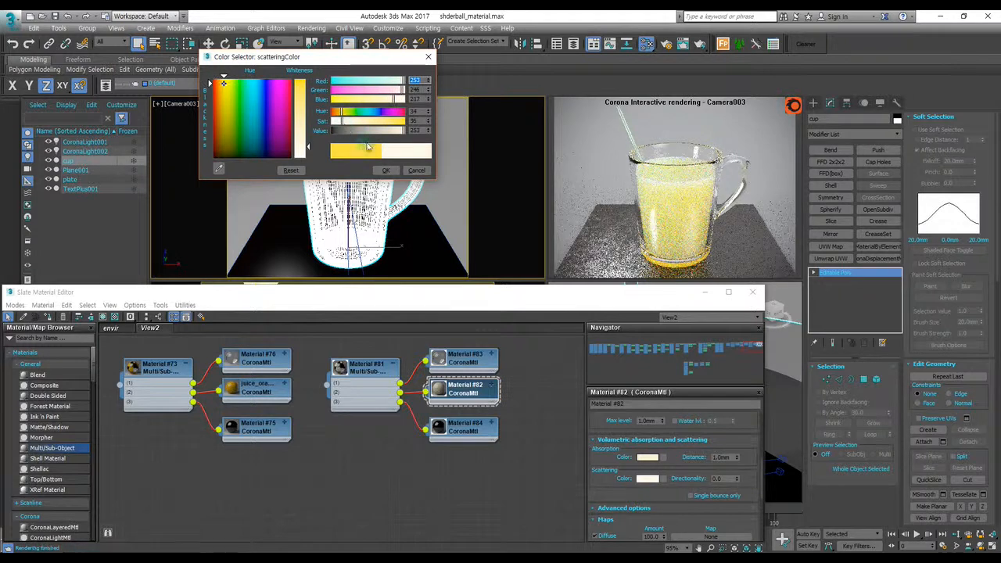
{"action": "left_click", "coordinate": [383, 171]}
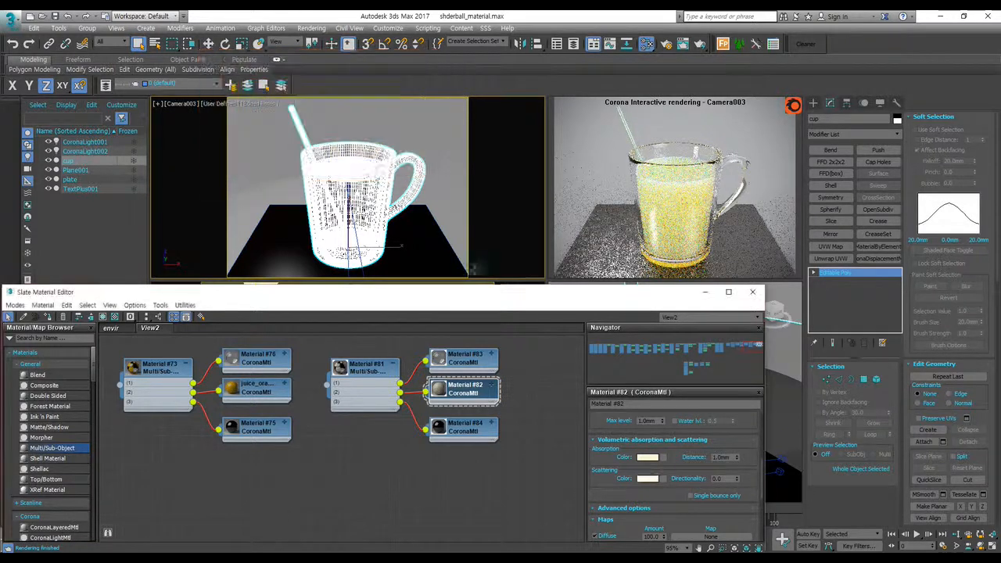
- Set the liquid's volumetric absorption colour to a soft yellow, RGB 238, 214, 82
{"action": "left_click", "coordinate": [648, 457]}
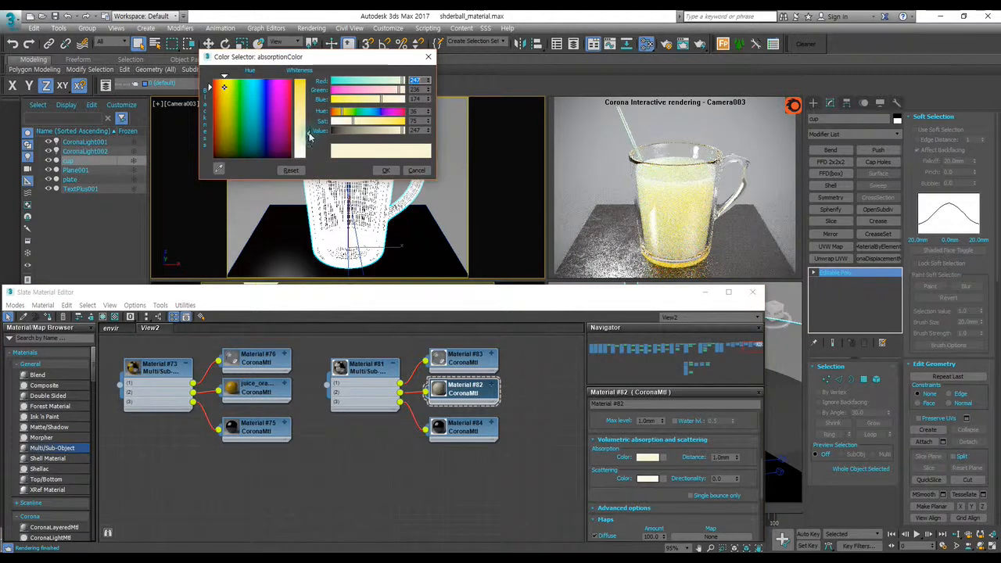
{"action": "left_click_drag", "start_coordinate": [311, 137], "coordinate": [310, 104]}
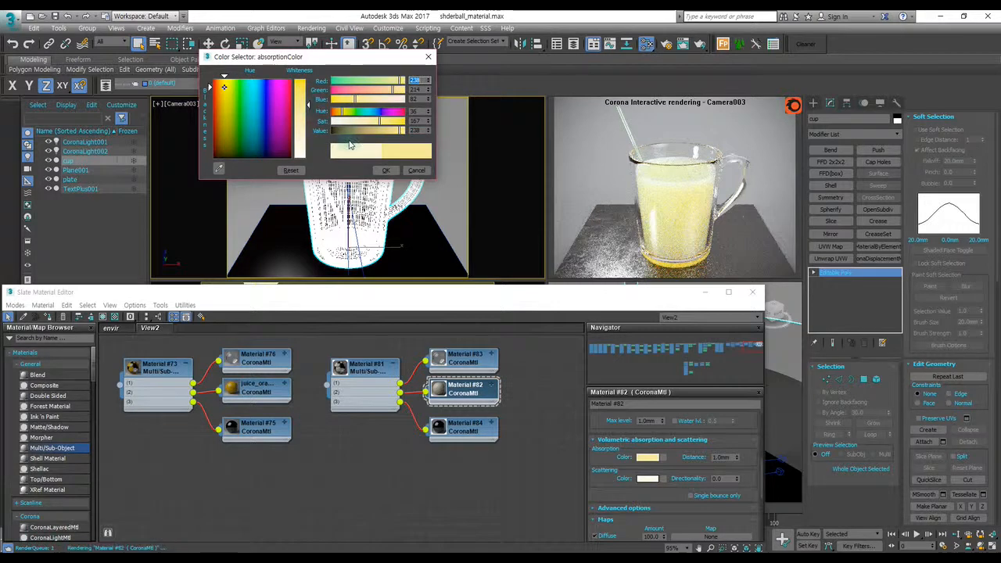
{"action": "left_click", "coordinate": [384, 170]}
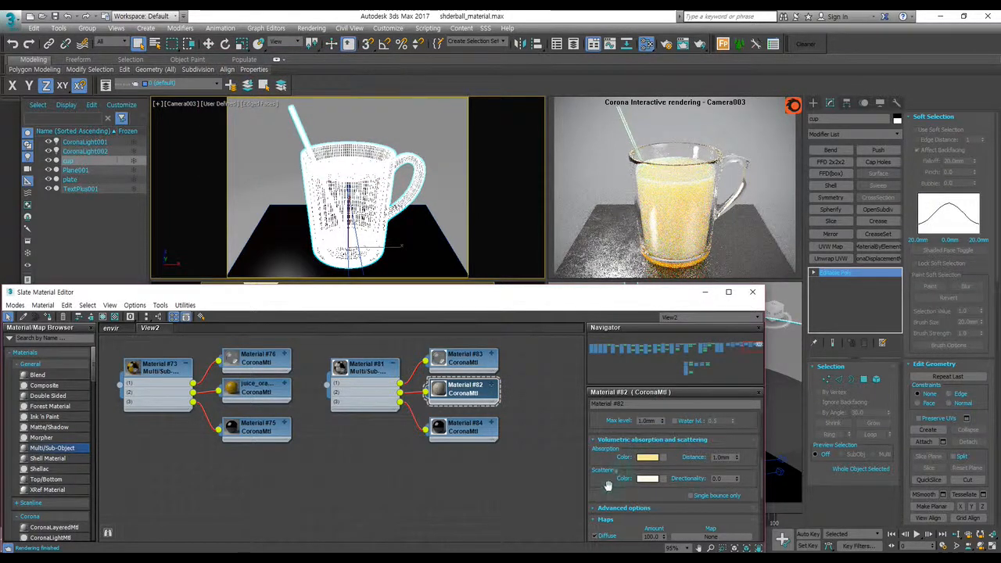
- Darken and desaturate the liquid's absorption colour to a beige, RGB 173, 150, 111
{"action": "left_click", "coordinate": [647, 457]}
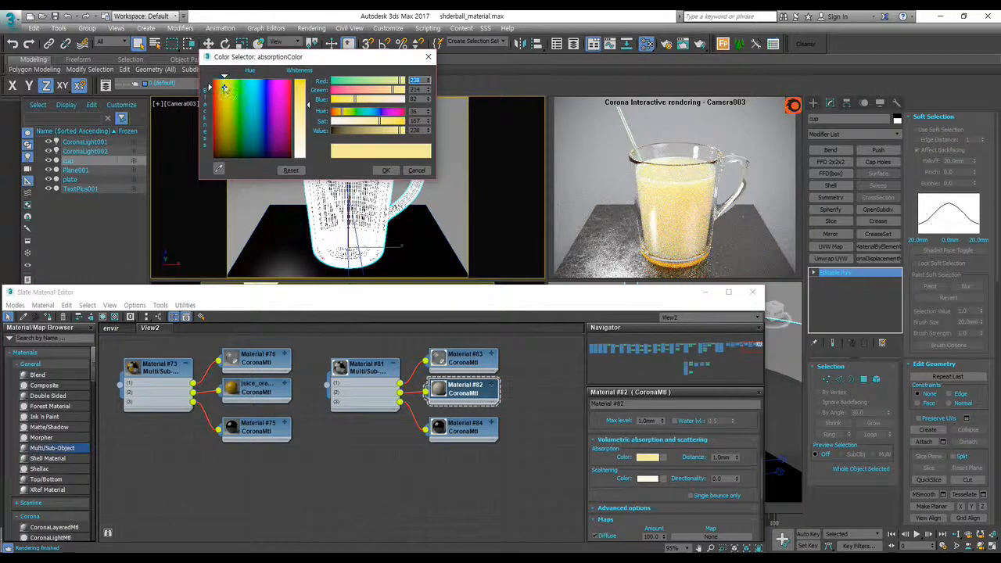
{"action": "mouse_move", "coordinate": [224, 89]}
{"action": "left_mouse_down"}
{"action": "mouse_move", "coordinate": [210, 119]}
{"action": "mouse_move", "coordinate": [221, 125]}
{"action": "left_mouse_up"}
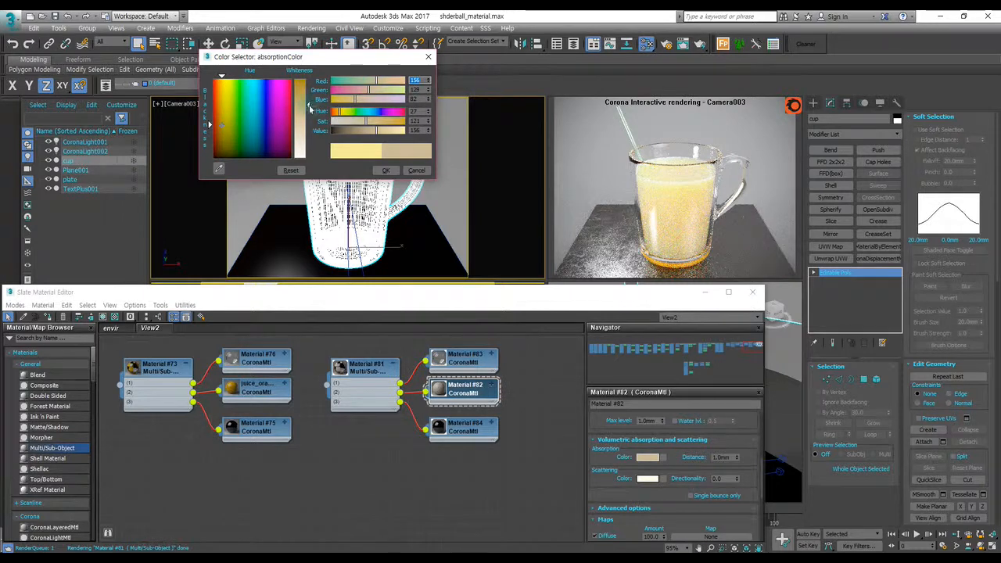
{"action": "left_click_drag", "start_coordinate": [309, 110], "coordinate": [308, 112]}
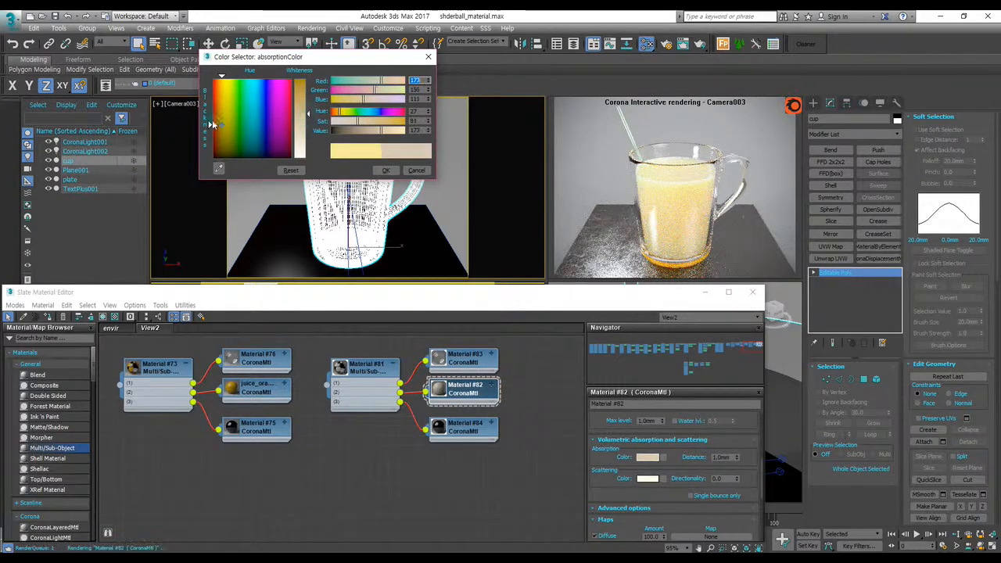
{"action": "left_click", "coordinate": [383, 171]}
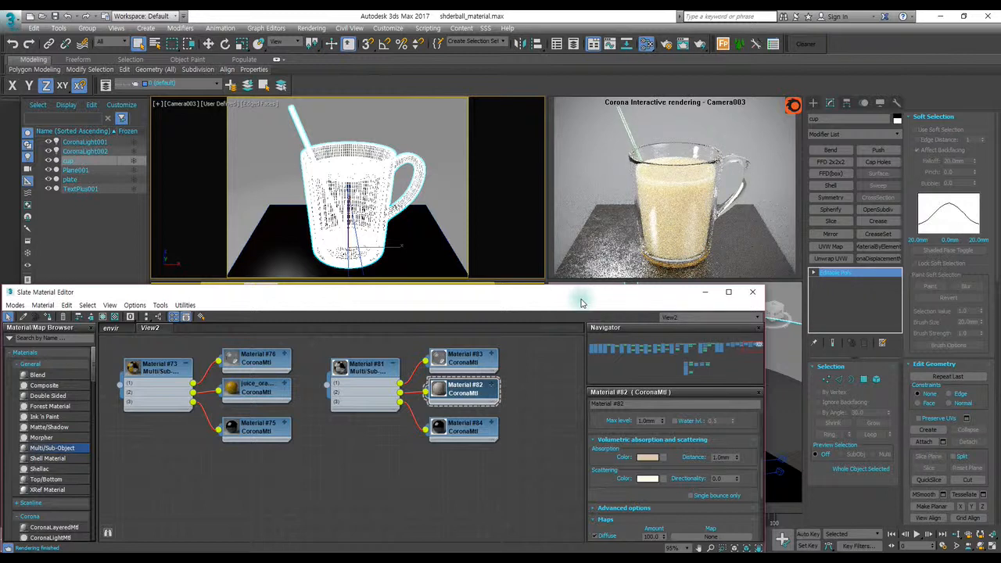
- Copy the absorption colour onto the scattering colour and lighten the scattering colour to RGB 234, 228, 218
{"action": "left_click_drag", "start_coordinate": [647, 457], "coordinate": [663, 481]}
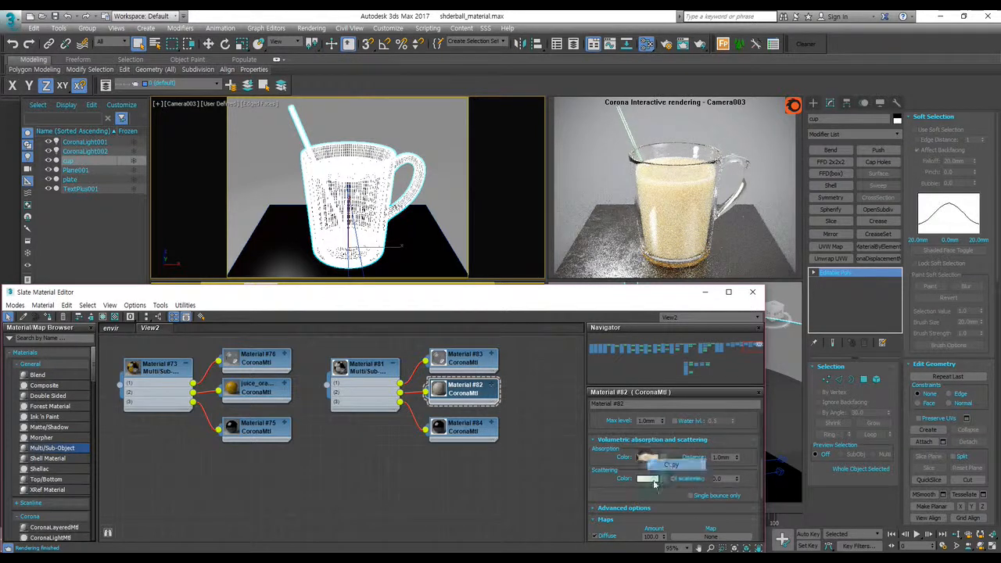
{"action": "right_click", "coordinate": [644, 476]}
{"action": "left_click", "coordinate": [616, 474]}
{"action": "right_click", "coordinate": [643, 480]}
{"action": "left_click", "coordinate": [666, 497]}
{"action": "left_click", "coordinate": [647, 478]}
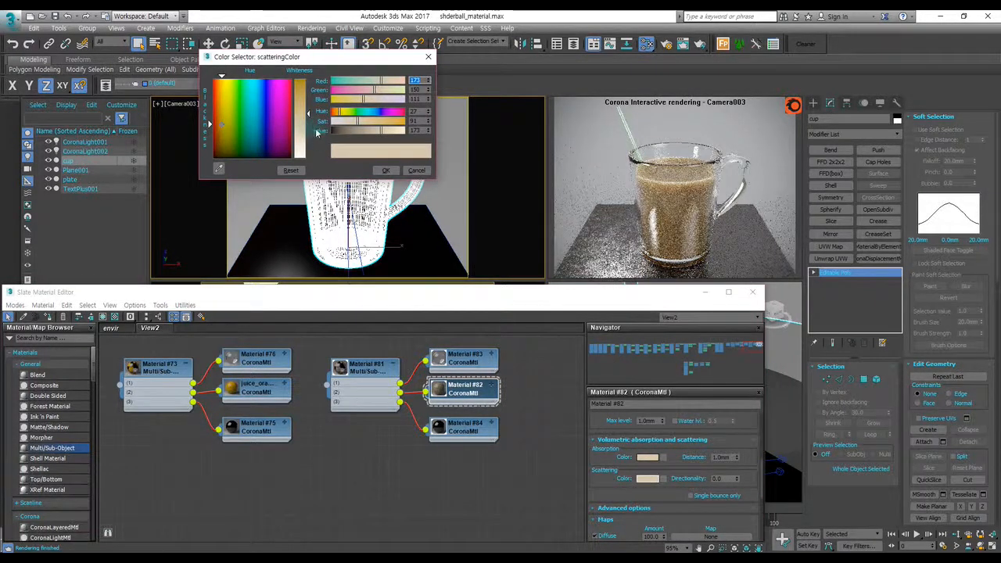
{"action": "left_click_drag", "start_coordinate": [309, 116], "coordinate": [310, 150]}
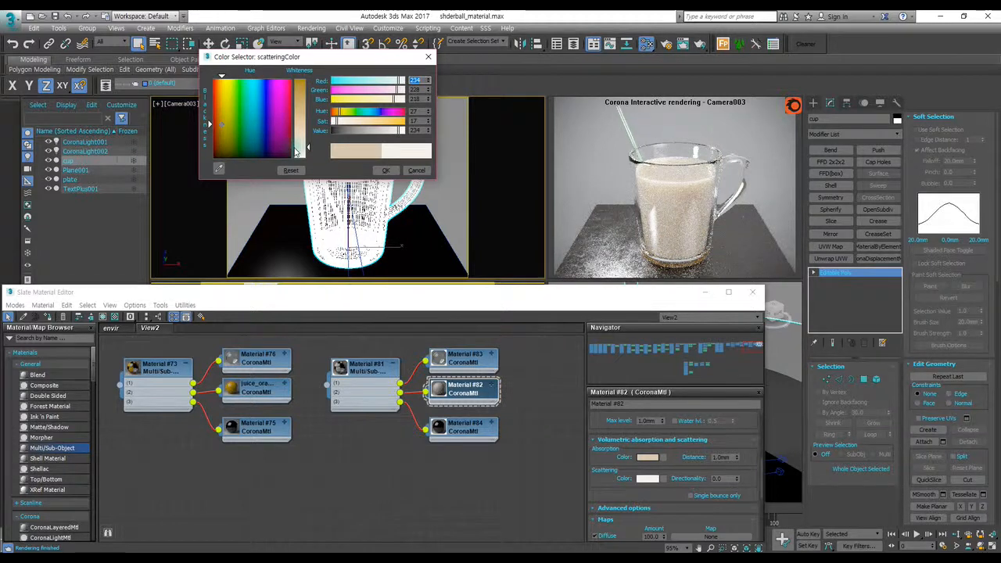
{"action": "left_click", "coordinate": [386, 171]}
- Try an opacity level of 0.0 on the liquid sub-material and restore it to 1.0
{"action": "scroll", "coordinate": [620, 455], "scroll_direction": "up", "scroll_amount": 3}
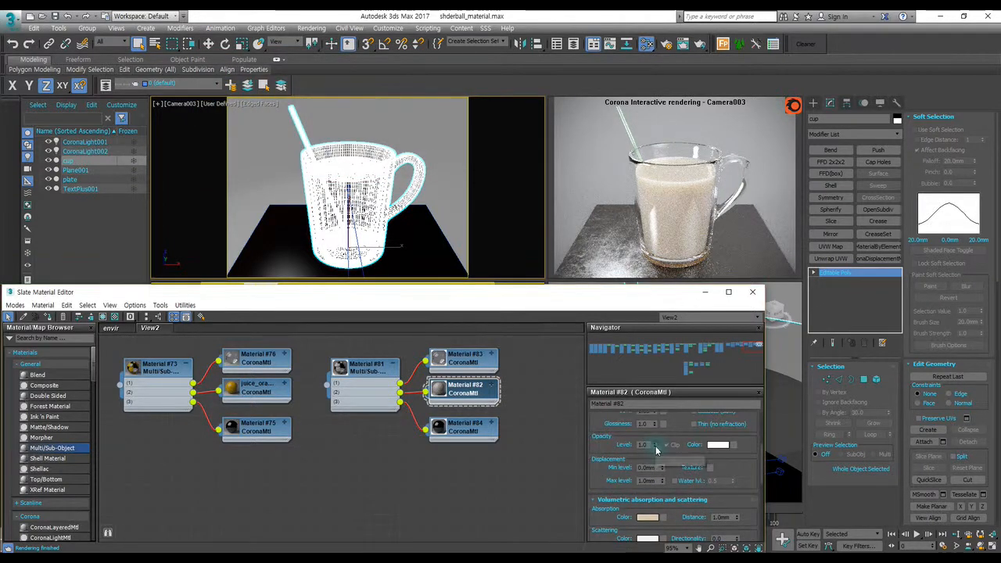
{"action": "right_click", "coordinate": [655, 444]}
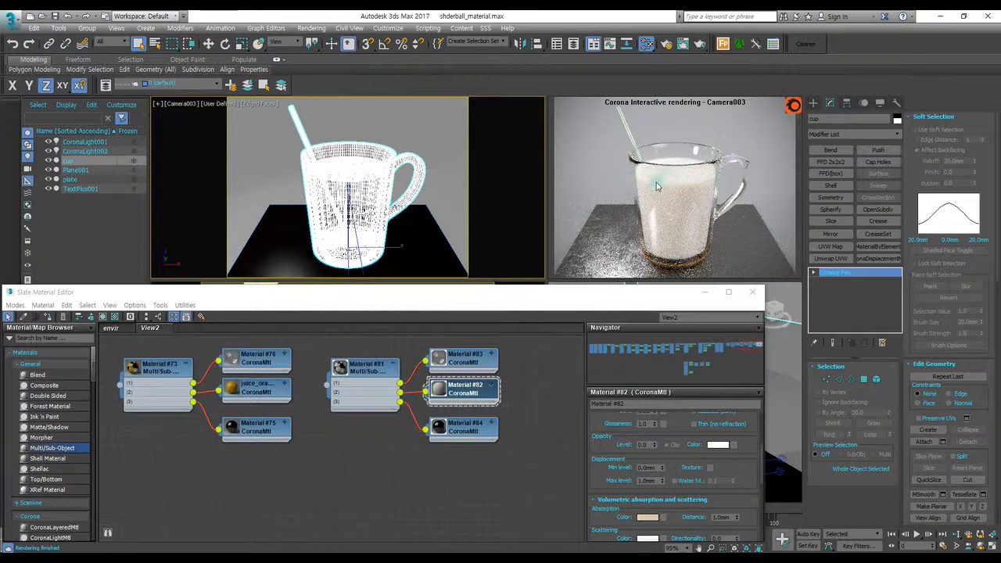
{"action": "left_click_drag", "start_coordinate": [656, 445], "coordinate": [653, 424]}
- Raise the liquid's refraction level to 1.0 and set its translucency fraction to 0.0
{"action": "scroll", "coordinate": [609, 466], "scroll_direction": "up", "scroll_amount": 2}
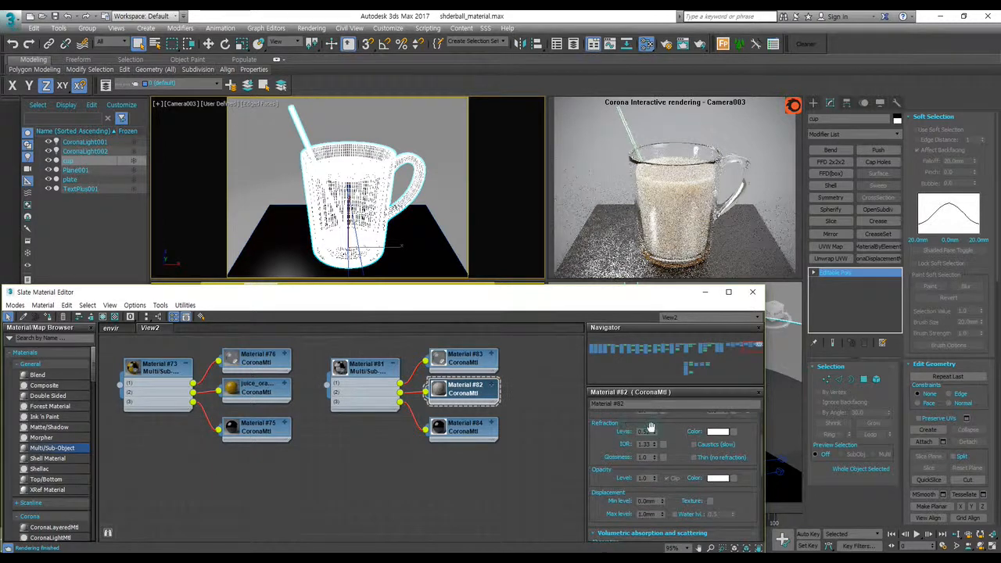
{"action": "left_click_drag", "start_coordinate": [654, 432], "coordinate": [661, 401]}
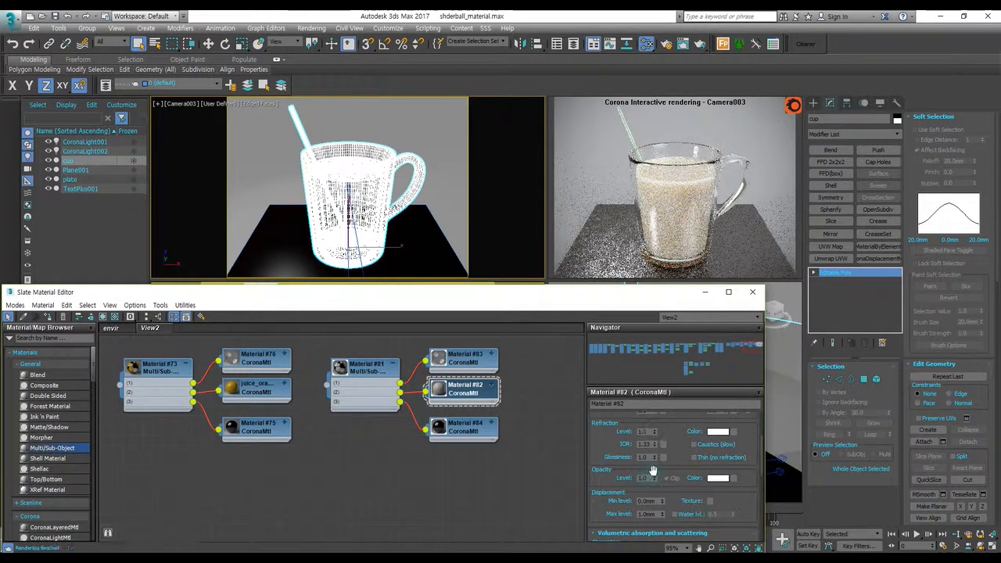
{"action": "left_click_drag", "start_coordinate": [612, 437], "coordinate": [602, 503]}
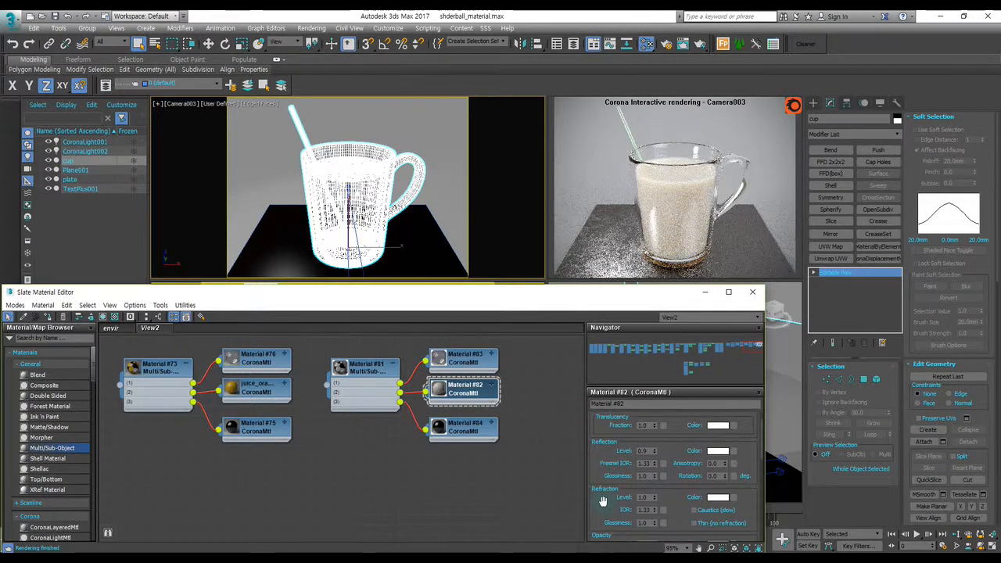
{"action": "scroll", "coordinate": [602, 500], "scroll_direction": "up", "scroll_amount": 2}
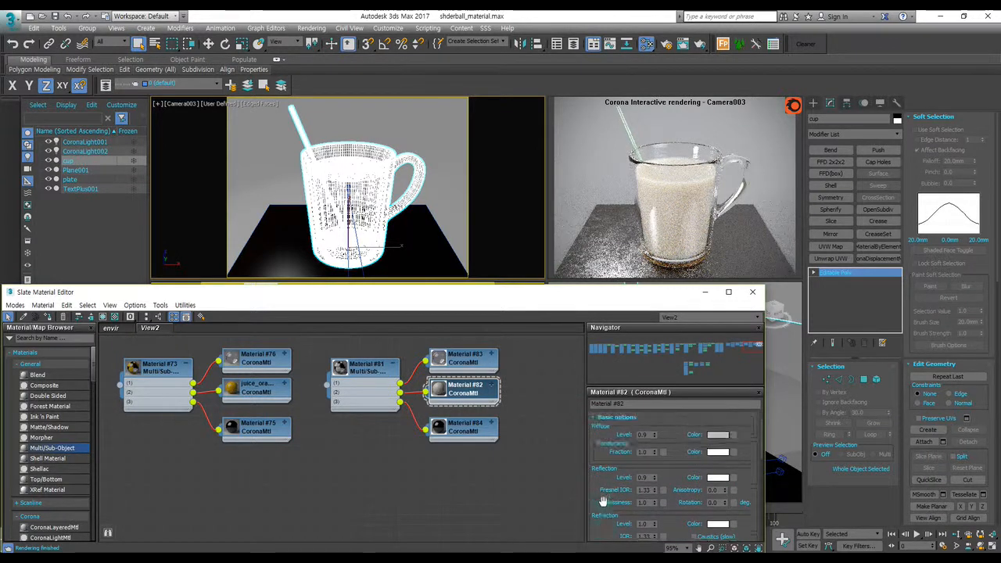
{"action": "right_click", "coordinate": [654, 451]}
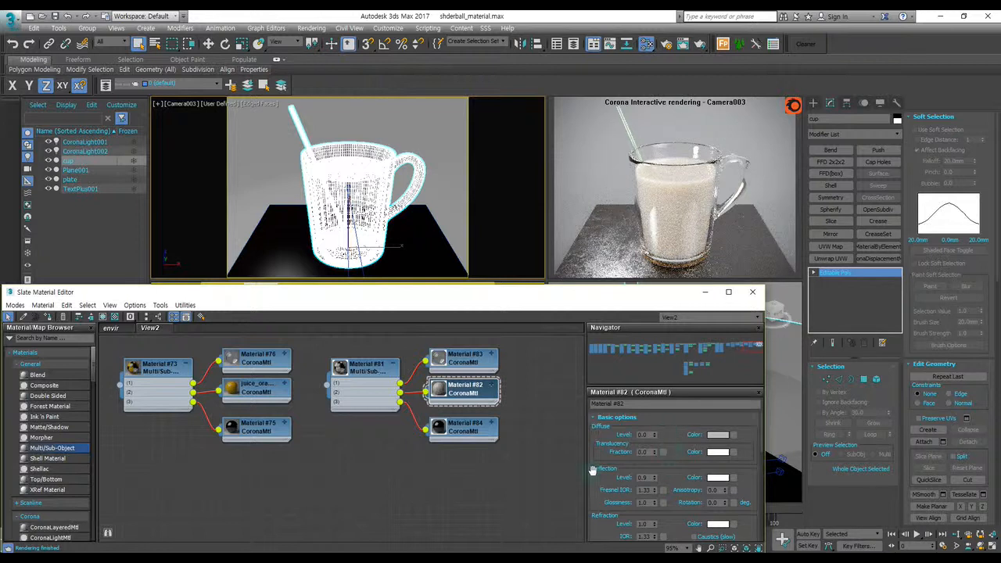
- Set the diffuse colour of the liquid sub-material to pure white, RGB 255, 255, 255
{"action": "scroll", "coordinate": [610, 449], "scroll_direction": "down", "scroll_amount": 2}
{"action": "scroll", "coordinate": [607, 448], "scroll_direction": "up", "scroll_amount": 2}
{"action": "left_click", "coordinate": [717, 434]}
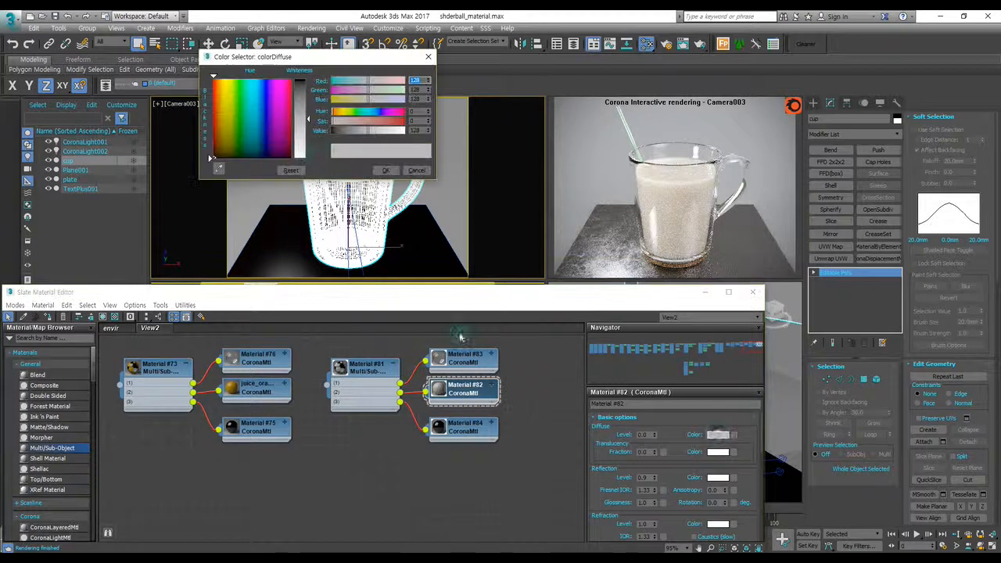
{"action": "left_click_drag", "start_coordinate": [308, 121], "coordinate": [310, 165]}
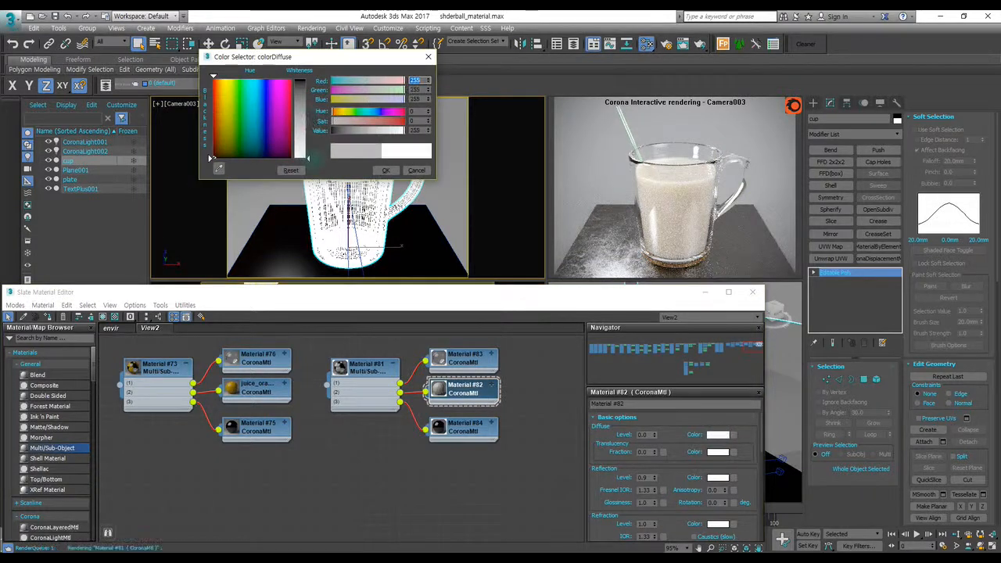
{"action": "left_click", "coordinate": [387, 170]}
- Try a diffuse level of 0.2 for the liquid and settle on 0.1
{"action": "double_click", "coordinate": [642, 435]}
{"action": "type", "text": "0.2"}
{"action": "key", "text": "Return"}
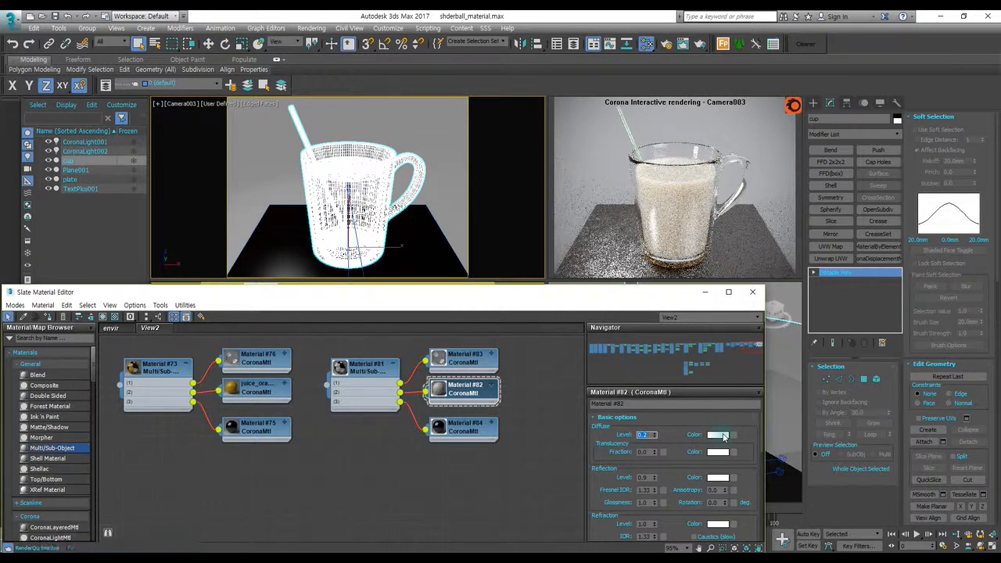
{"action": "type", "text": "0.1"}
{"action": "key", "text": "Return"}
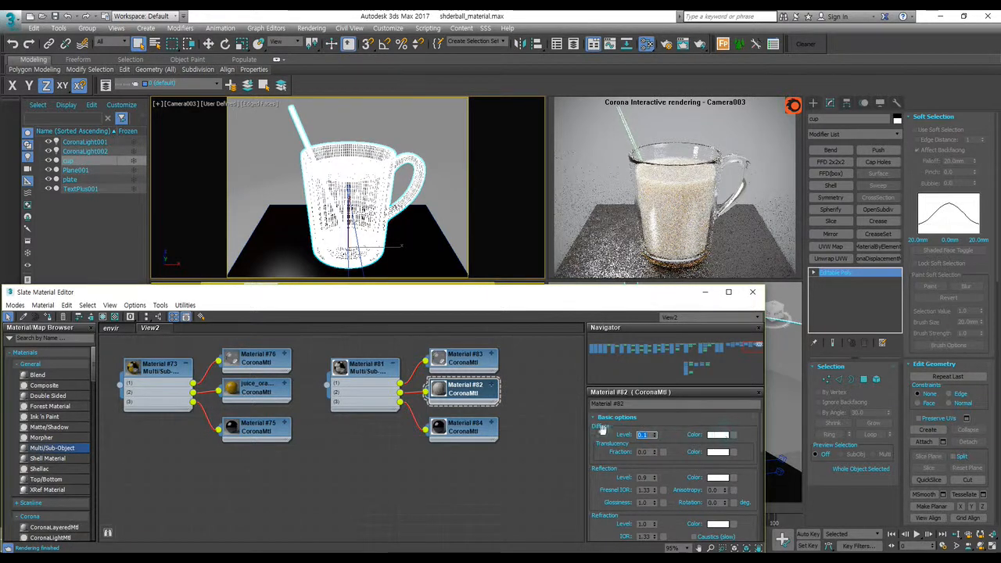
- Try a lighter absorption colour for the liquid, comparing near-white shades and settling on pale cream, RGB 236, 211, 168
{"action": "scroll", "coordinate": [613, 435], "scroll_direction": "down", "scroll_amount": 5}
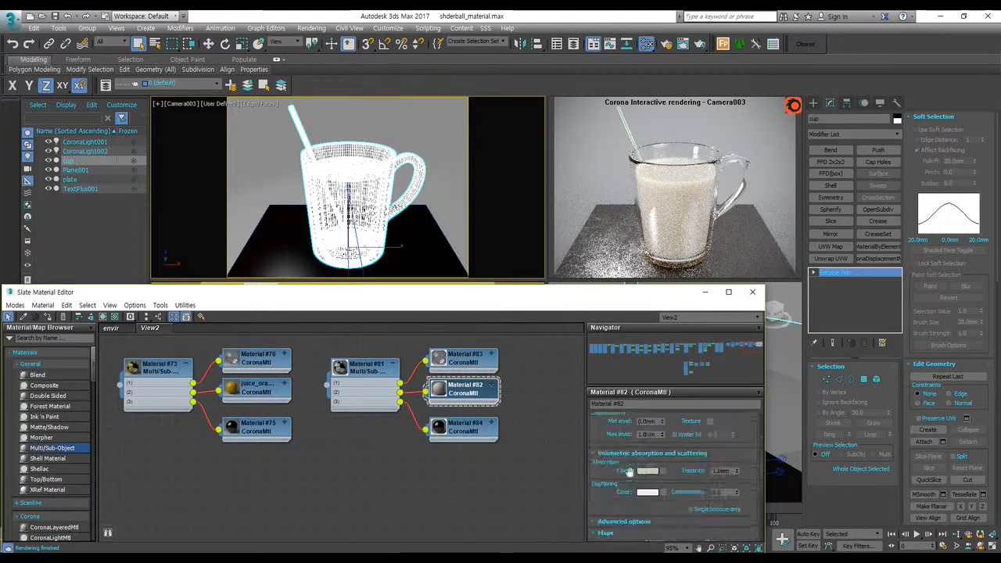
{"action": "left_click", "coordinate": [647, 470]}
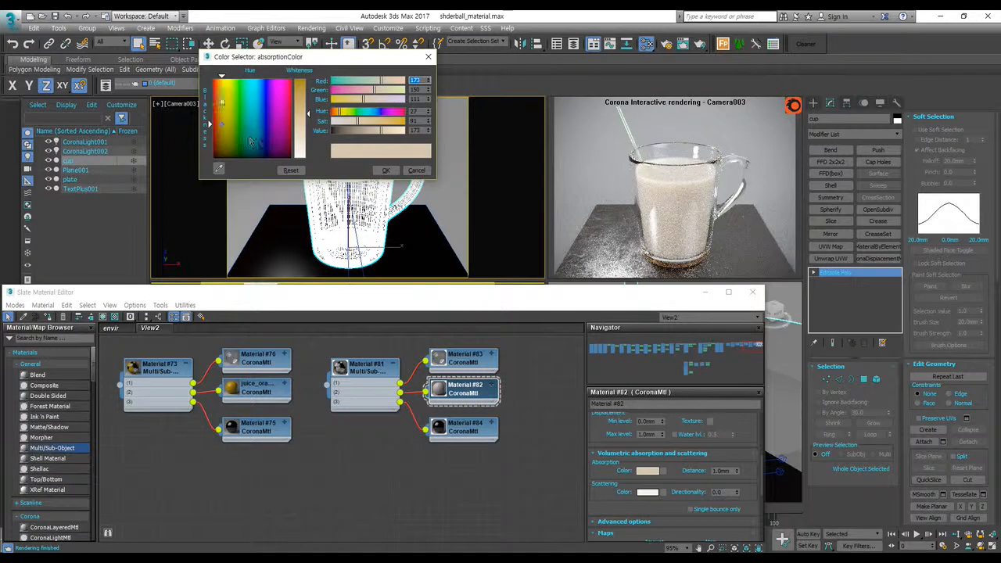
{"action": "left_click_drag", "start_coordinate": [222, 129], "coordinate": [222, 95]}
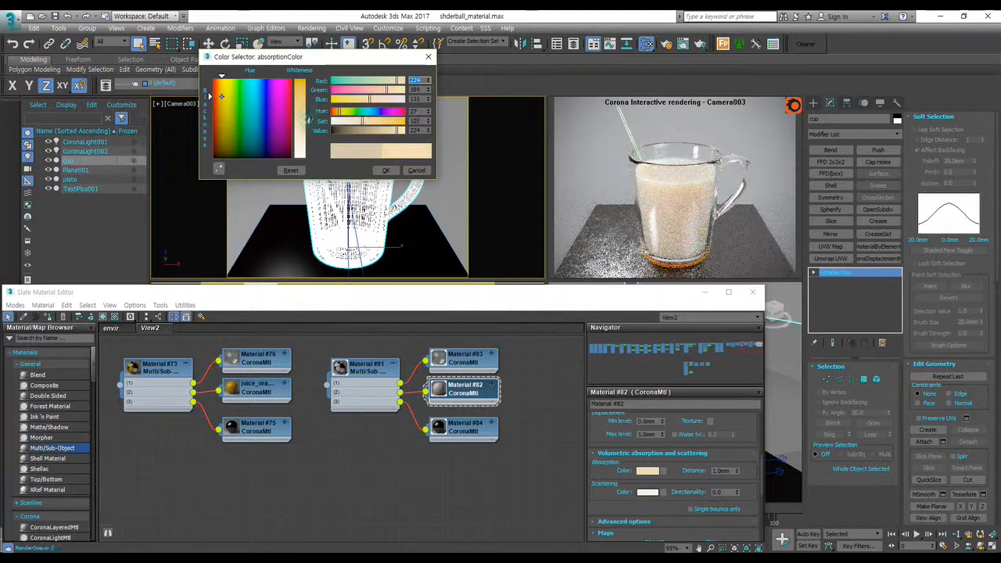
{"action": "left_click_drag", "start_coordinate": [308, 117], "coordinate": [308, 147]}
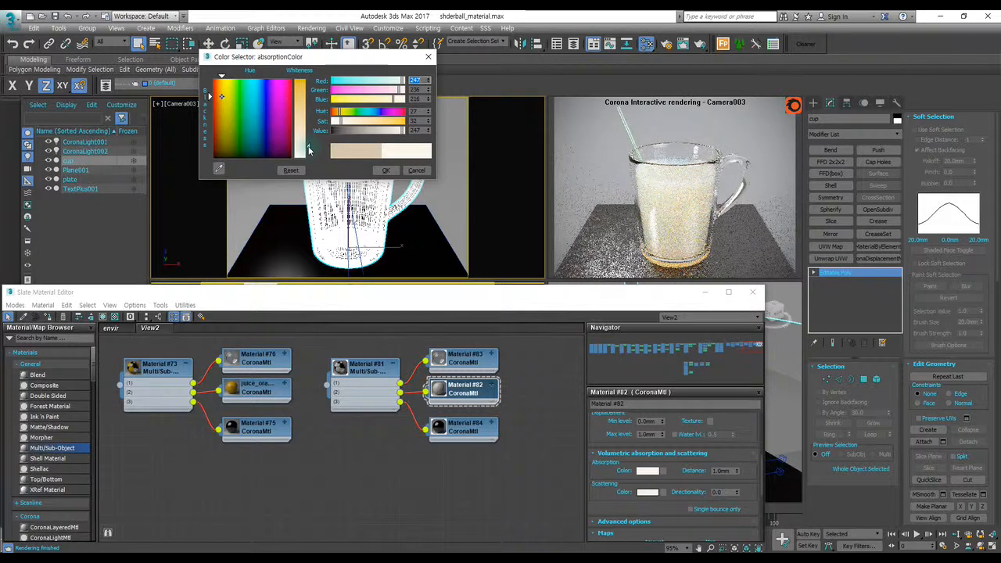
{"action": "left_click_drag", "start_coordinate": [308, 147], "coordinate": [310, 161]}
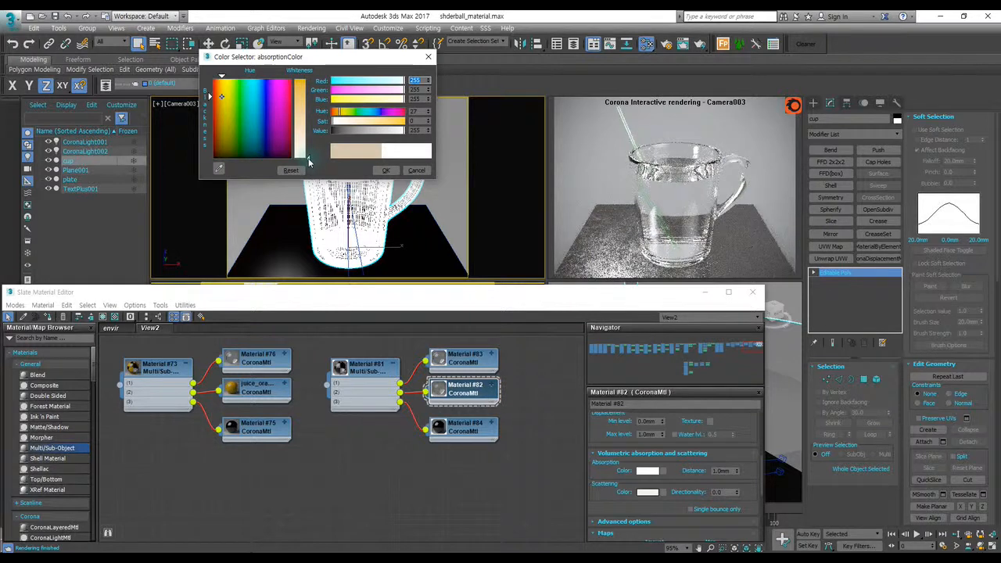
{"action": "left_click_drag", "start_coordinate": [310, 161], "coordinate": [313, 134]}
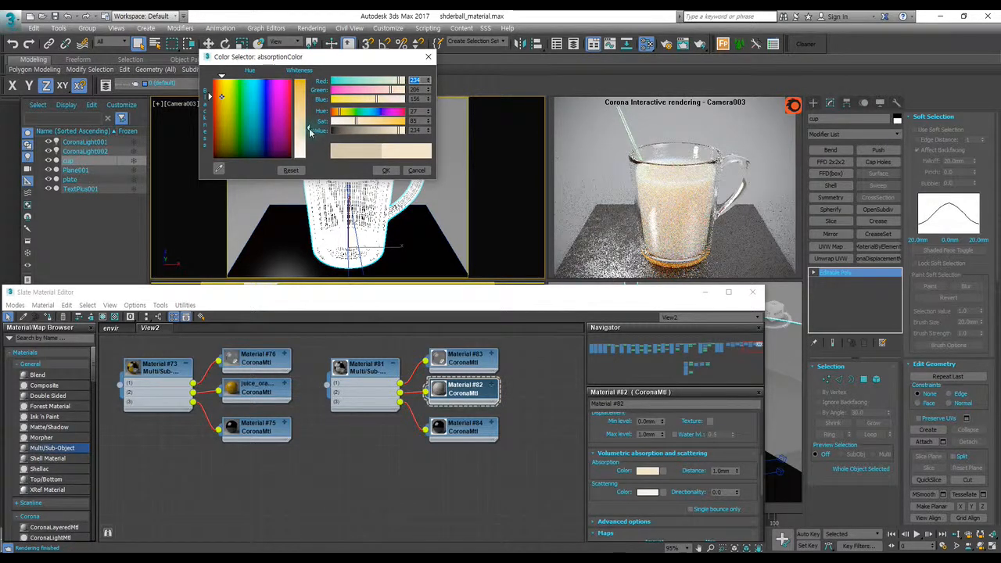
{"action": "left_click_drag", "start_coordinate": [308, 129], "coordinate": [308, 131]}
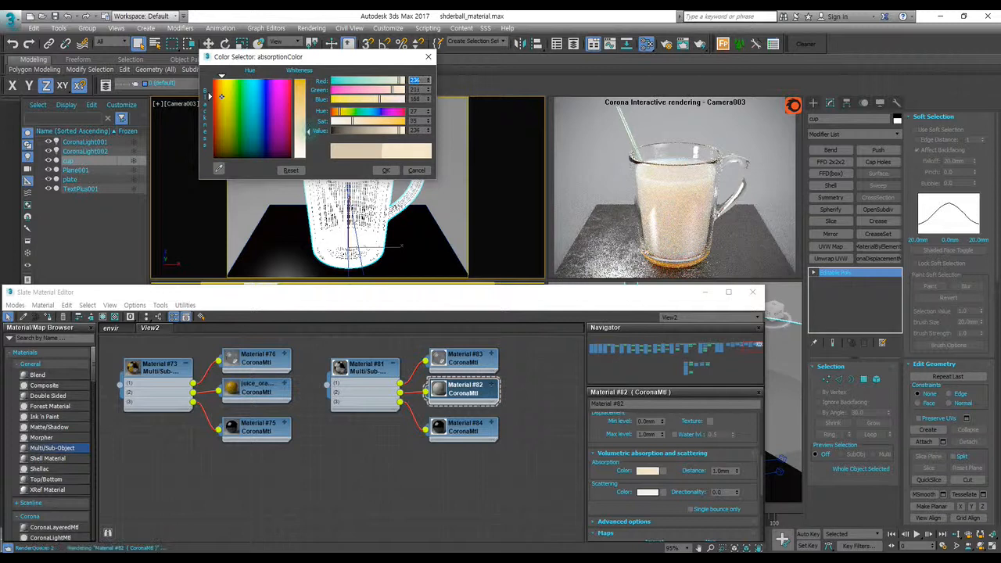
{"action": "left_click", "coordinate": [380, 172]}
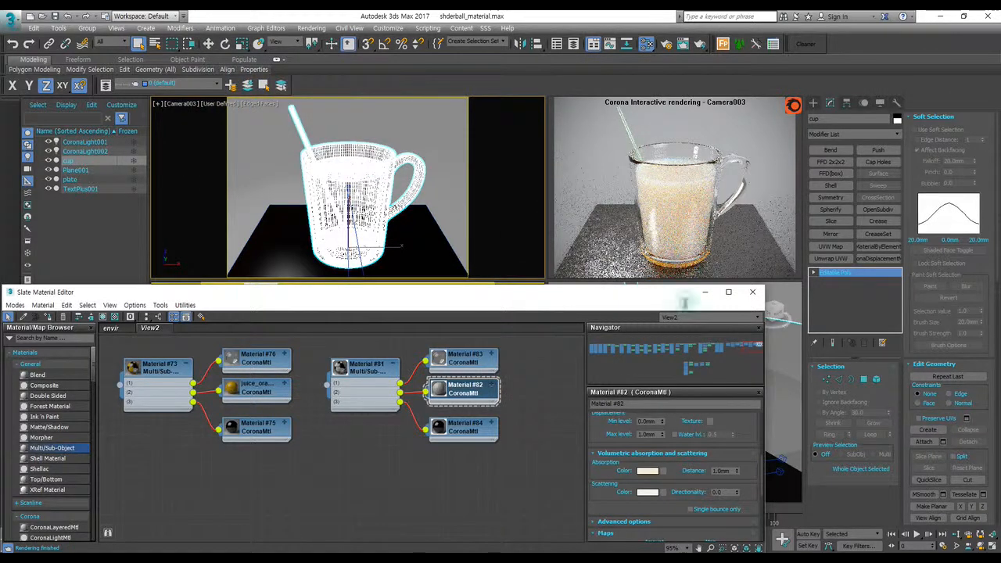
- Shift the hue of the liquid's absorption colour slightly towards yellow, to hue 32
{"action": "left_click", "coordinate": [647, 470]}
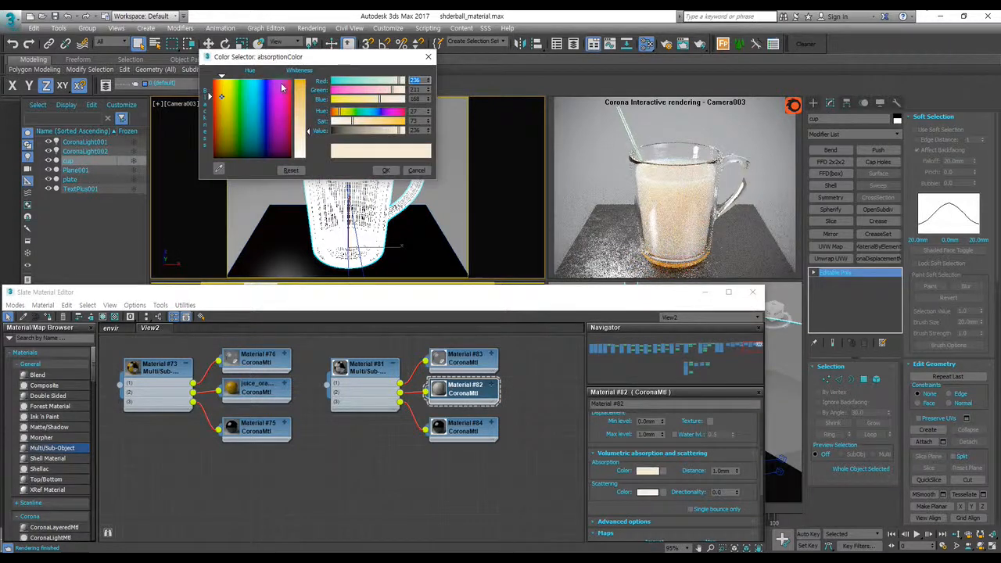
{"action": "left_click_drag", "start_coordinate": [221, 95], "coordinate": [223, 96]}
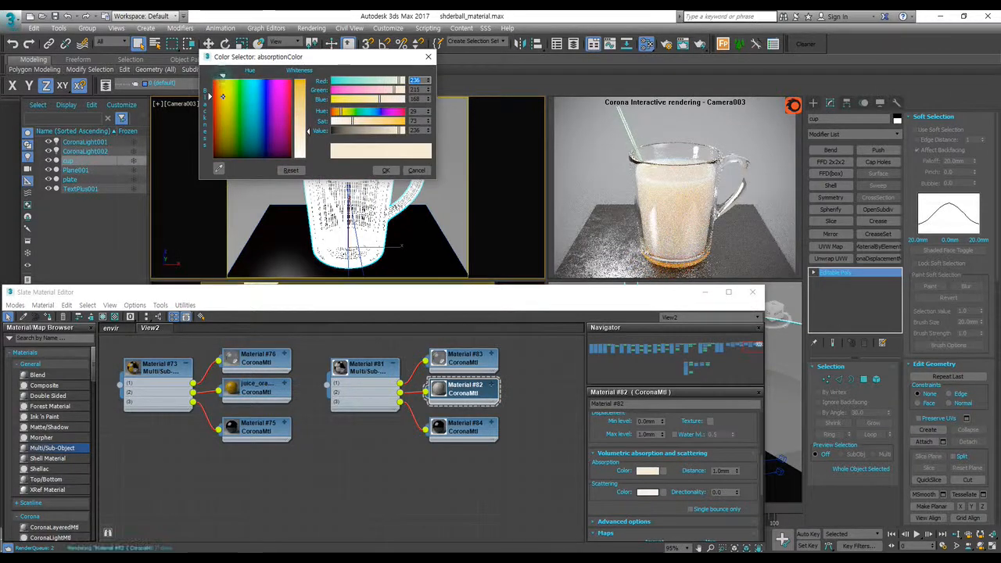
{"action": "left_click", "coordinate": [383, 170]}
- Try an absorption distance of 5 mm for the liquid and settle on 0.5 mm
{"action": "left_click", "coordinate": [720, 472]}
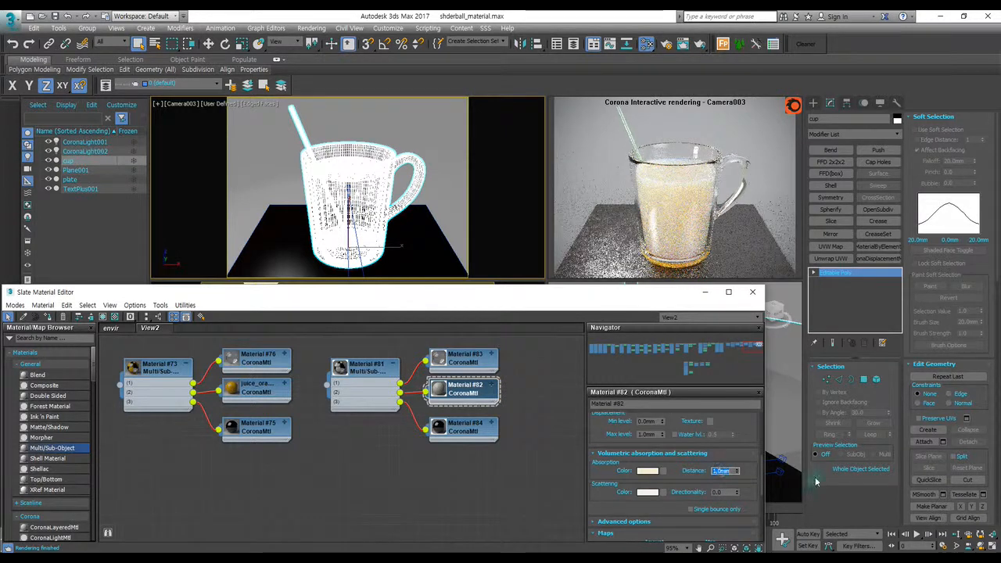
{"action": "type", "text": "5"}
{"action": "key", "text": "Return"}
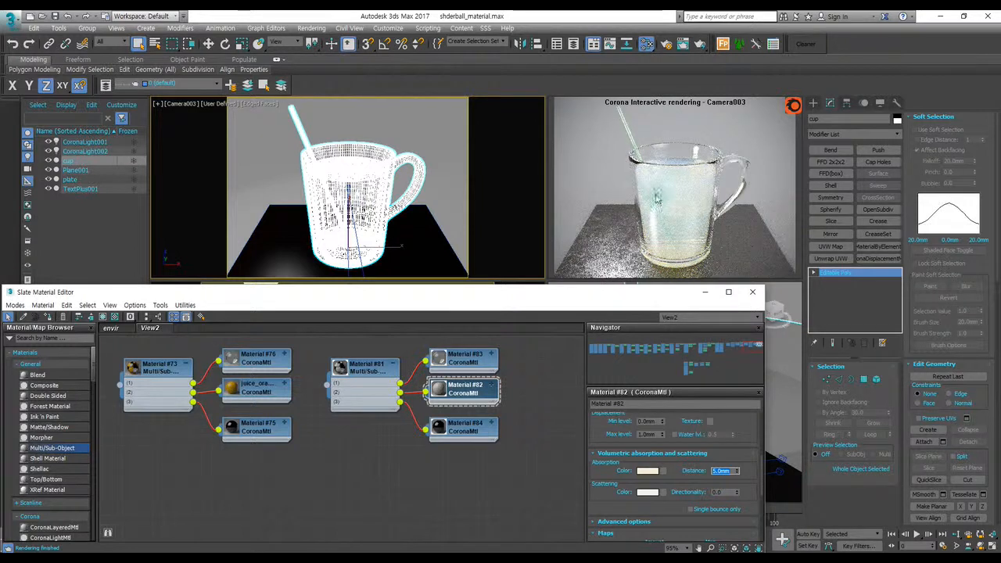
{"action": "type", "text": "0.5"}
{"action": "key", "text": "Return"}
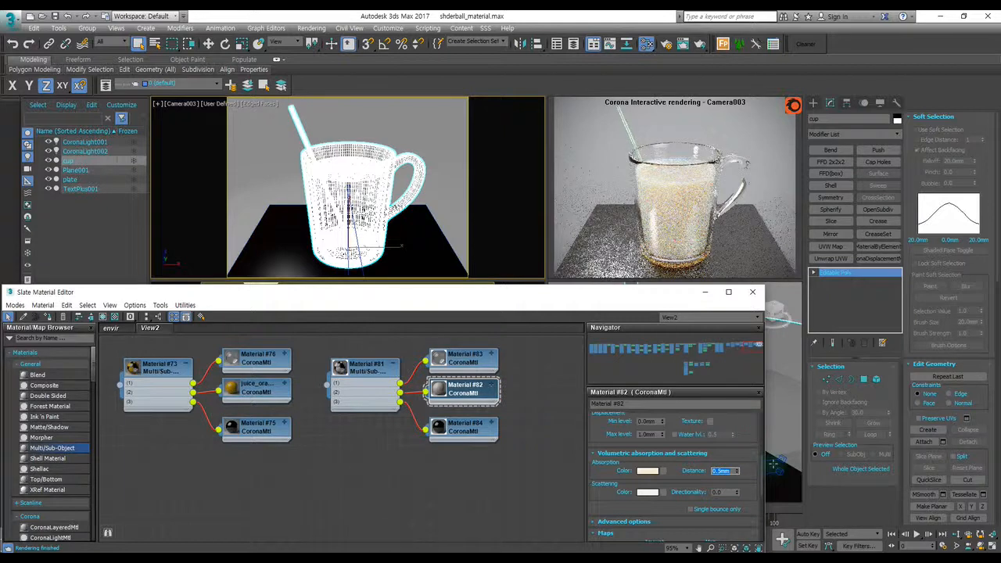
- Set both the reflection Fresnel IOR and the refraction IOR of the liquid to 1.35
{"action": "scroll", "coordinate": [604, 475], "scroll_direction": "up", "scroll_amount": 3}
{"action": "scroll", "coordinate": [603, 475], "scroll_direction": "up", "scroll_amount": 4}
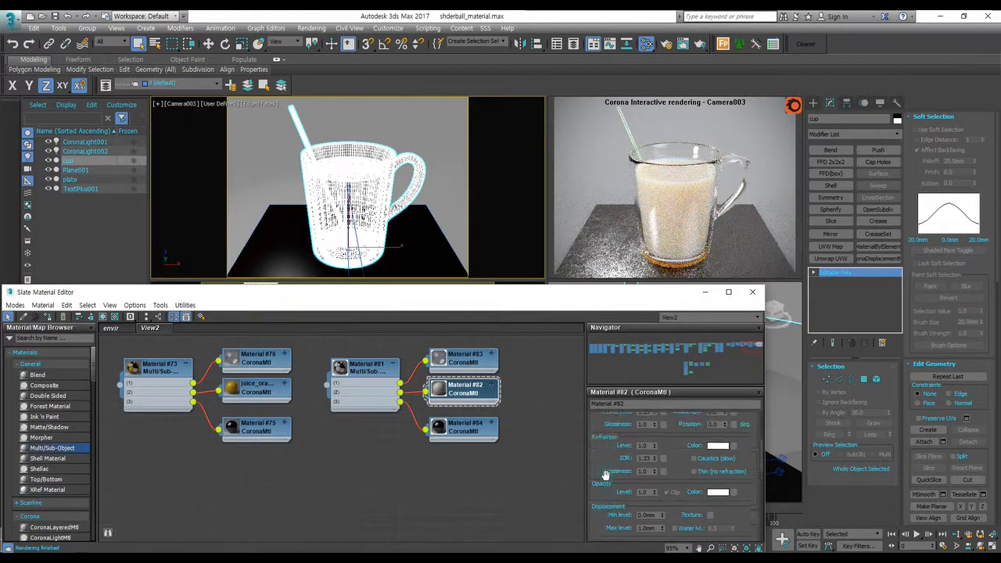
{"action": "double_click", "coordinate": [646, 459]}
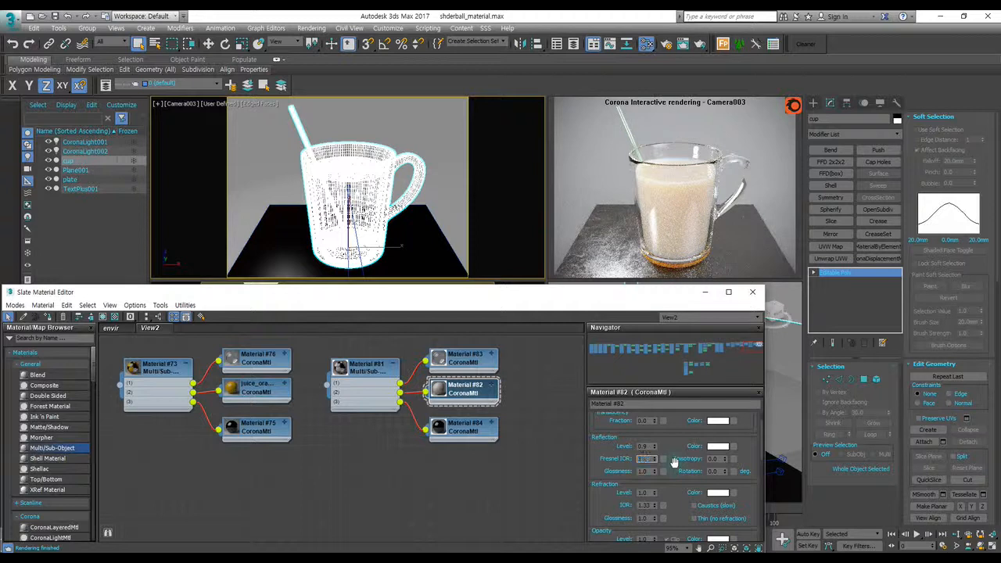
{"action": "double_click", "coordinate": [644, 506]}
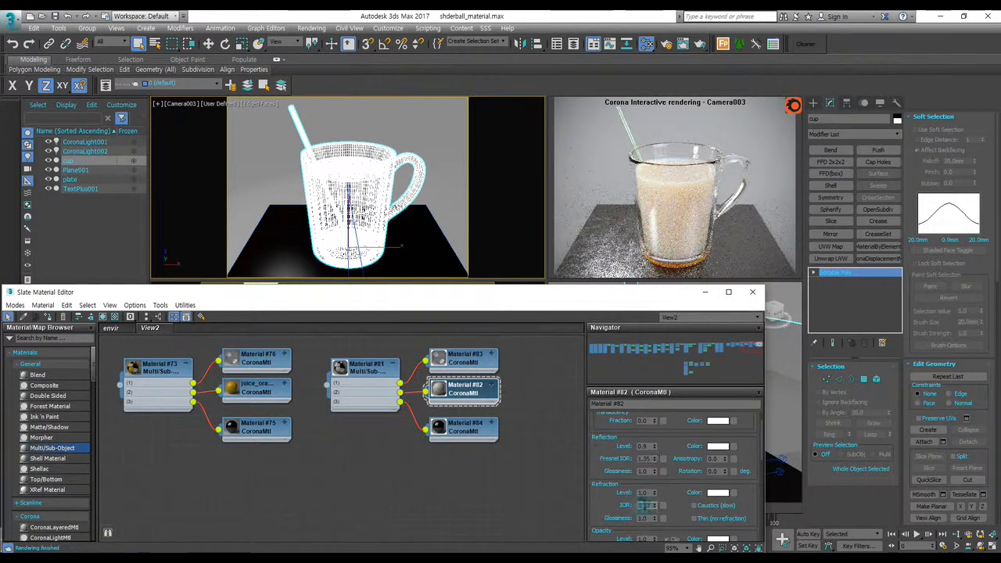
{"action": "type", "text": "1.55"}
{"action": "key", "text": "Return"}
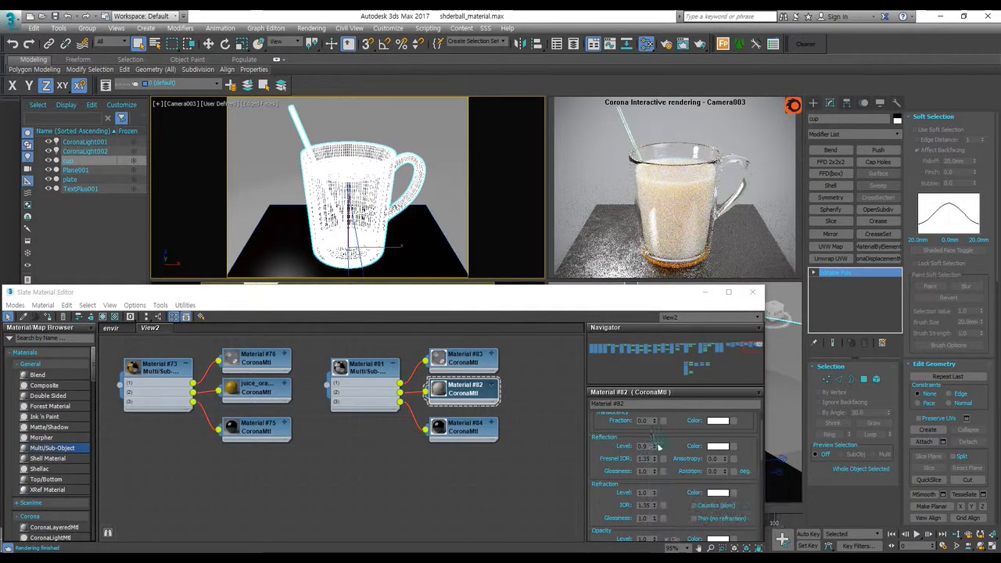
- Lighten the liquid's scattering colour, trying pure white and settling on off-white, RGB 245, 242, 237
{"action": "left_click_drag", "start_coordinate": [604, 446], "coordinate": [604, 467]}
{"action": "scroll", "coordinate": [604, 469], "scroll_direction": "down", "scroll_amount": 5}
{"action": "scroll", "coordinate": [609, 477], "scroll_direction": "down", "scroll_amount": 2}
{"action": "left_click", "coordinate": [647, 487]}
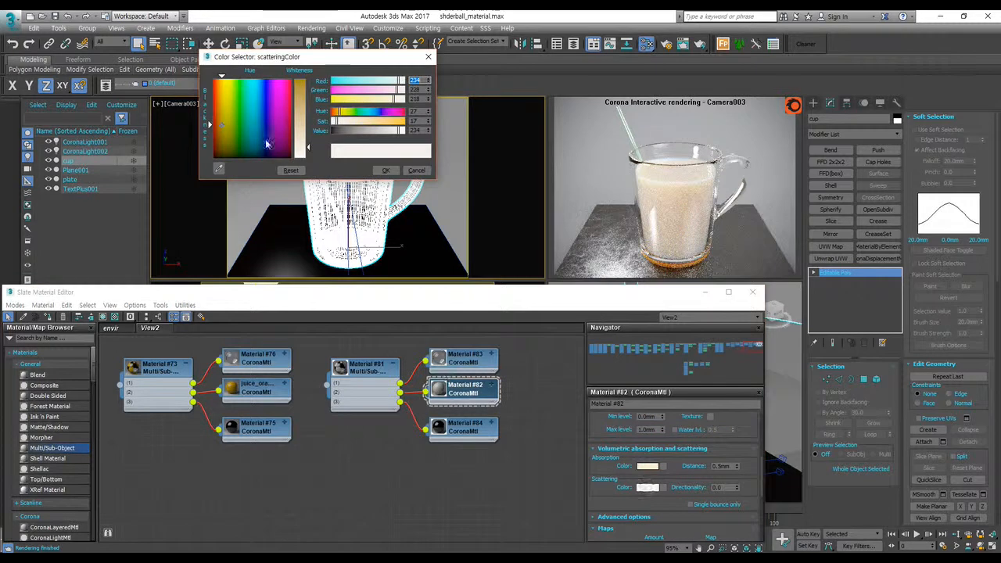
{"action": "left_click_drag", "start_coordinate": [308, 147], "coordinate": [321, 166]}
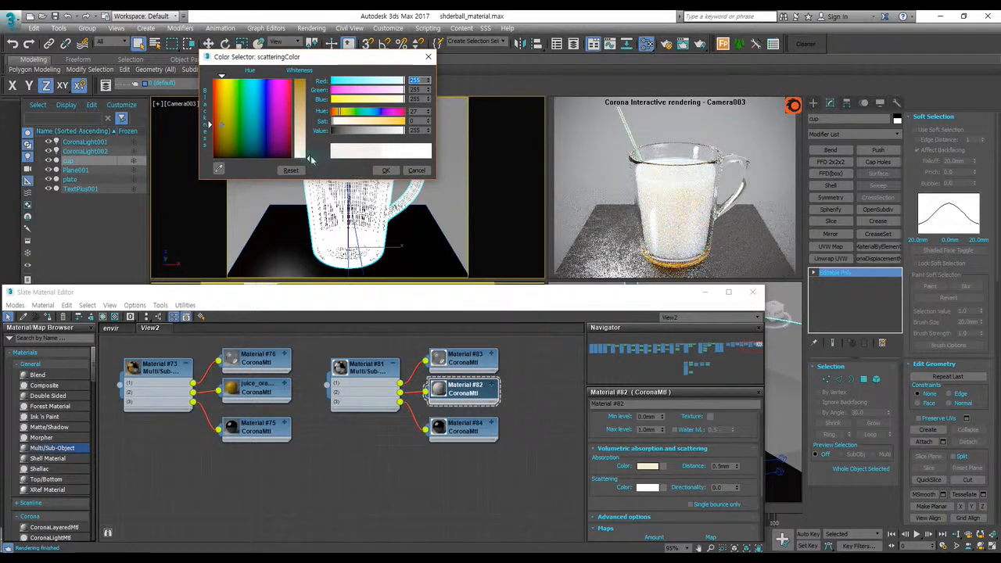
{"action": "left_click_drag", "start_coordinate": [308, 157], "coordinate": [306, 153]}
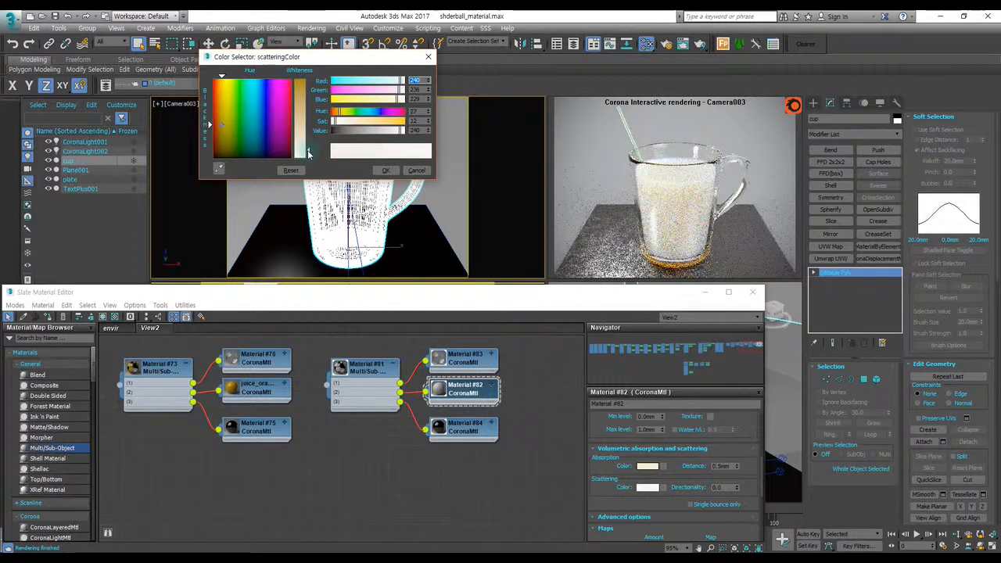
{"action": "left_click_drag", "start_coordinate": [308, 154], "coordinate": [350, 161]}
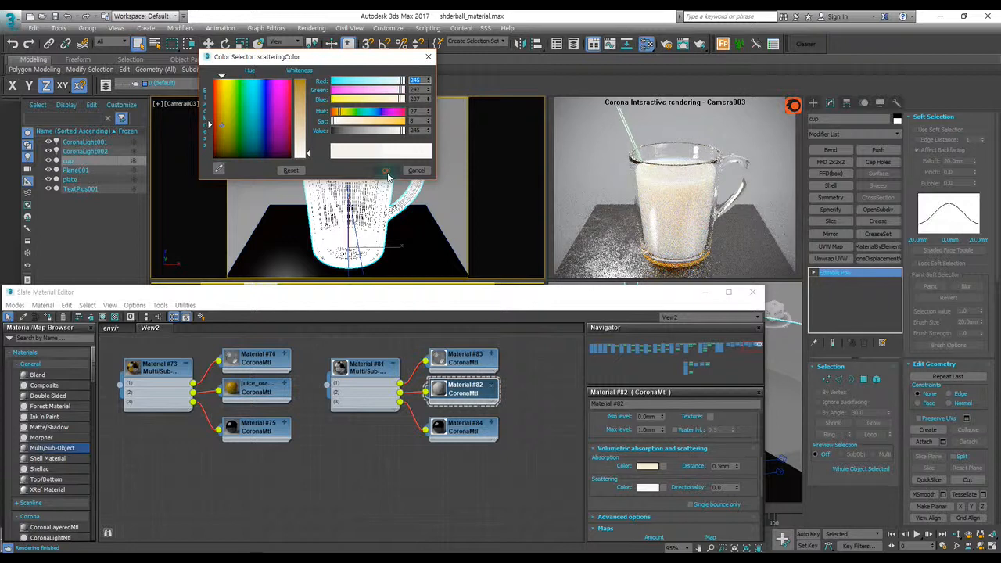
{"action": "left_click", "coordinate": [387, 171]}
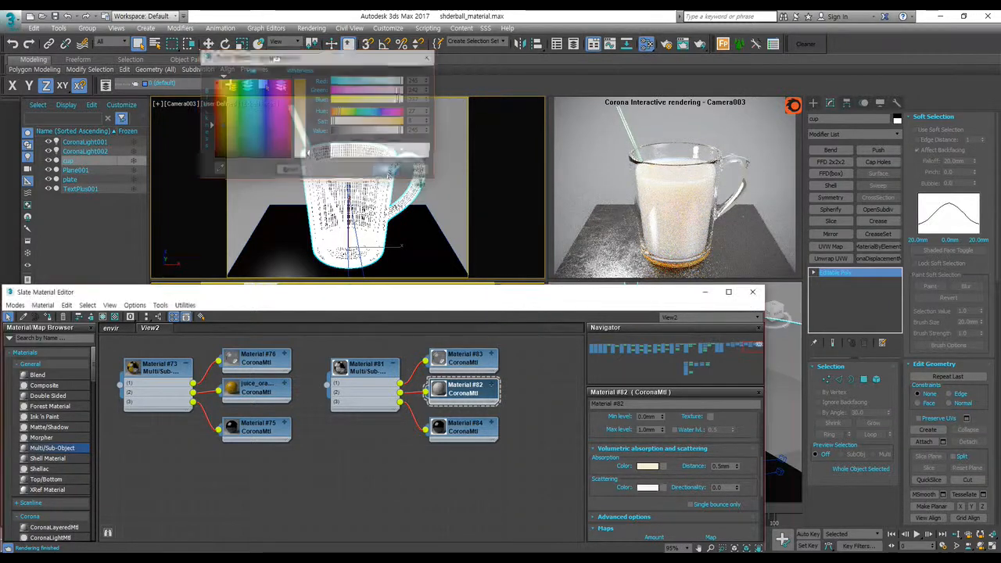
- Darken the liquid's absorption colour to a muted beige, RGB 168, 154, 138, after comparing brighter and darker shades
{"action": "left_click_drag", "start_coordinate": [606, 426], "coordinate": [605, 427]}
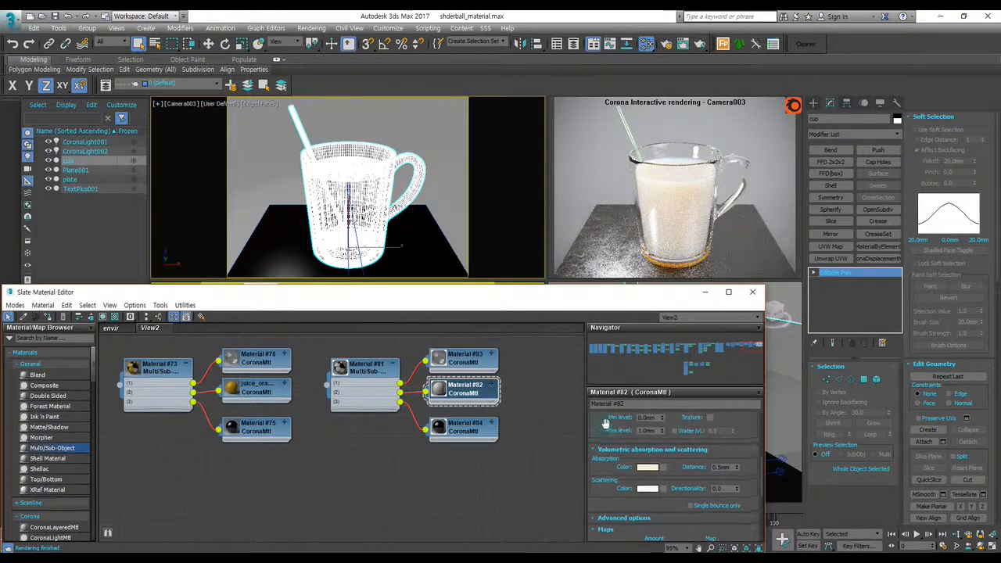
{"action": "left_click", "coordinate": [646, 467]}
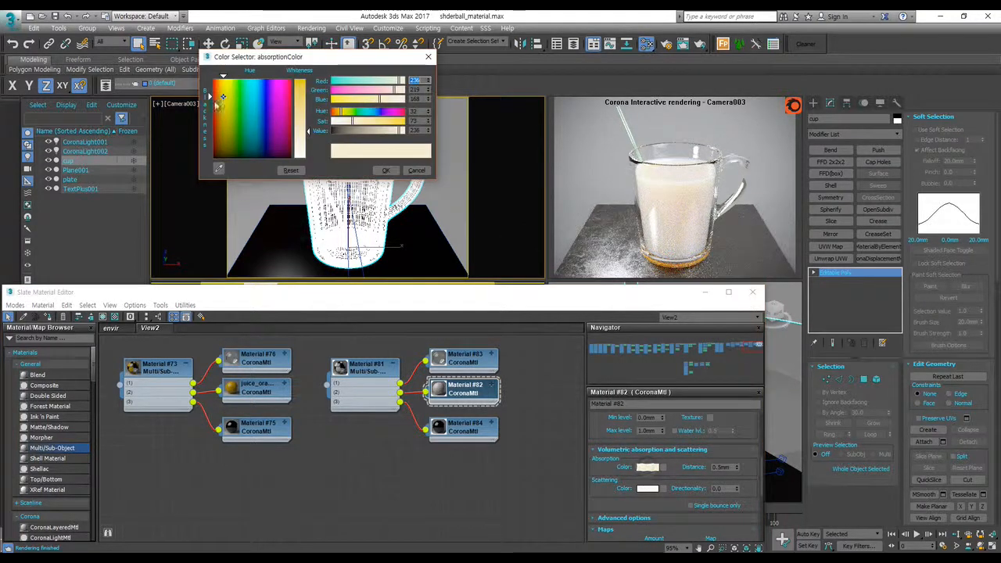
{"action": "left_click_drag", "start_coordinate": [223, 116], "coordinate": [221, 138]}
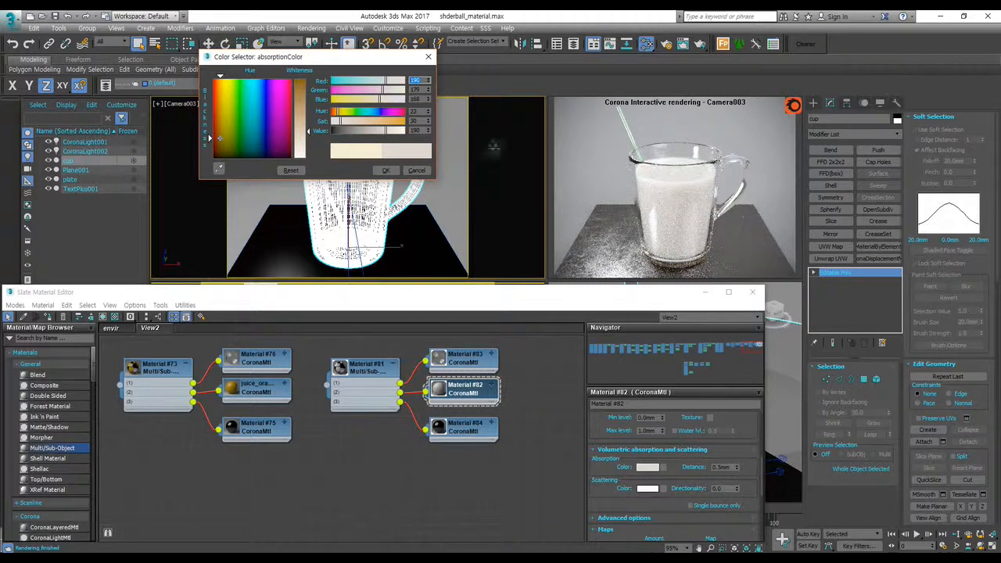
{"action": "left_click_drag", "start_coordinate": [310, 133], "coordinate": [308, 121]}
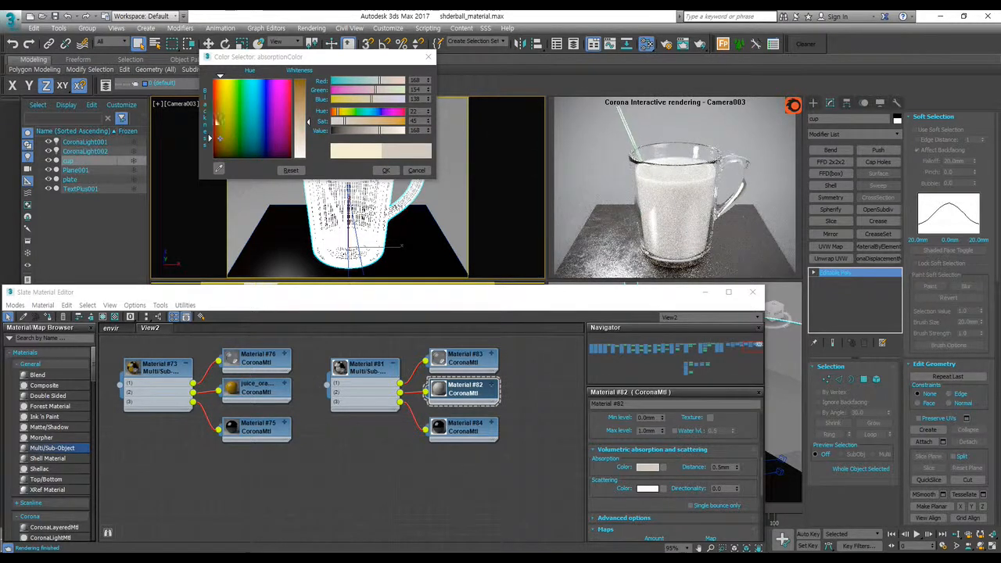
{"action": "left_click", "coordinate": [220, 133]}
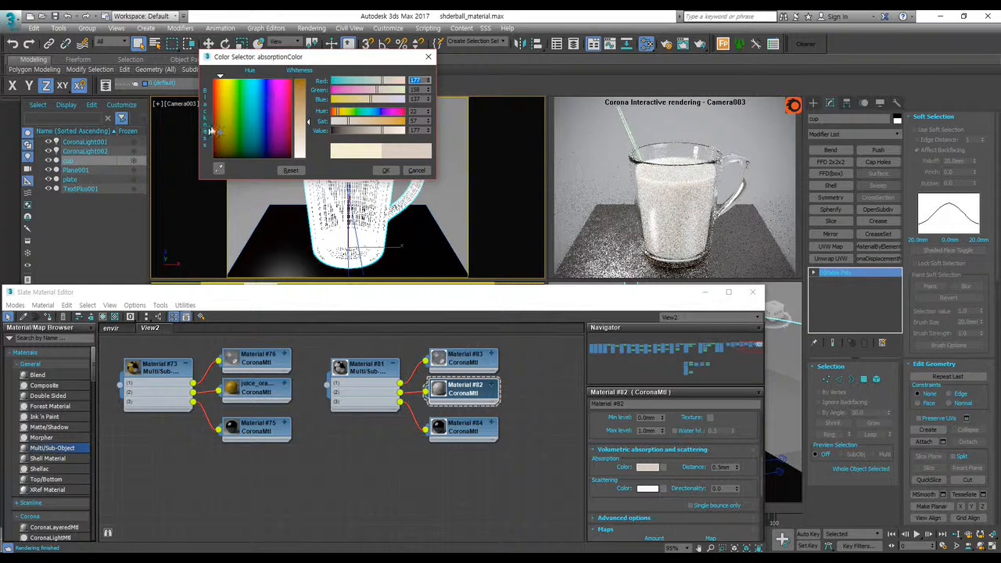
{"action": "left_click_drag", "start_coordinate": [209, 133], "coordinate": [209, 137]}
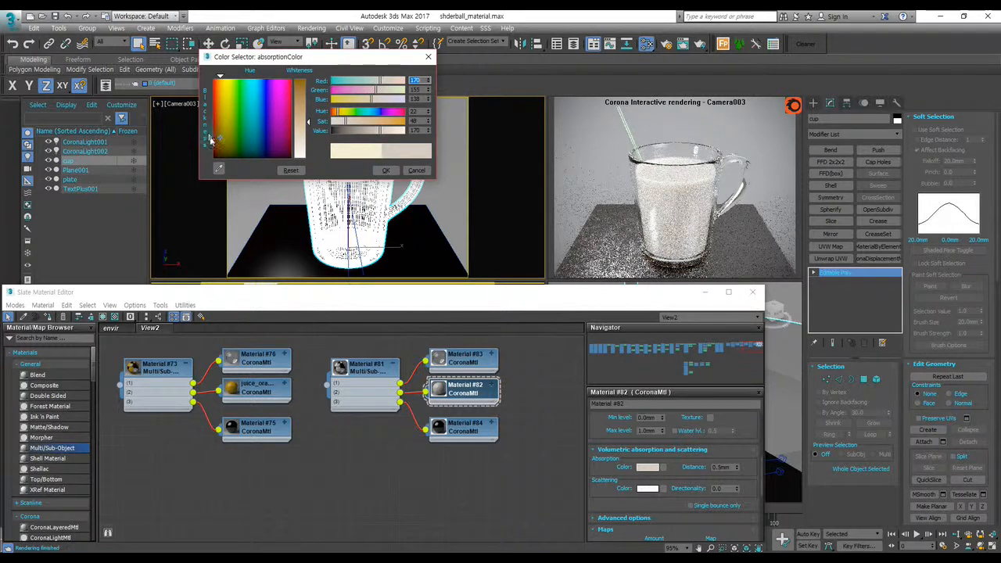
{"action": "left_click_drag", "start_coordinate": [210, 137], "coordinate": [217, 89]}
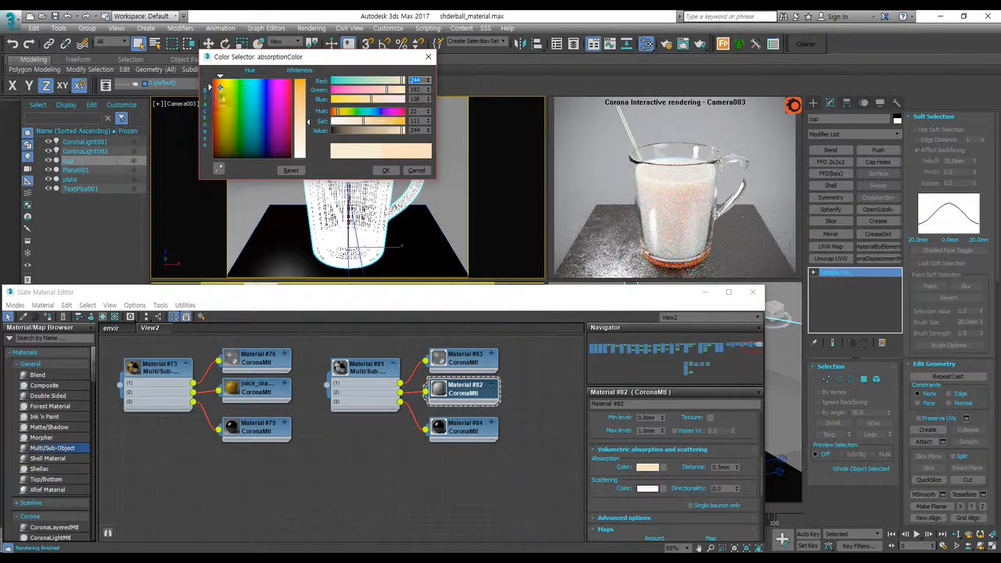
{"action": "left_click_drag", "start_coordinate": [209, 86], "coordinate": [210, 136]}
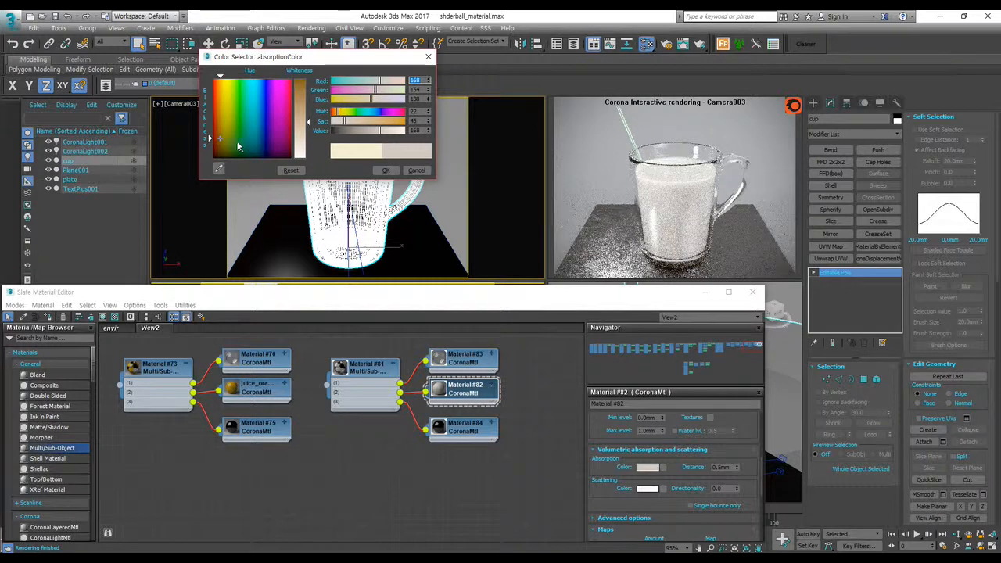
{"action": "left_click", "coordinate": [385, 171]}
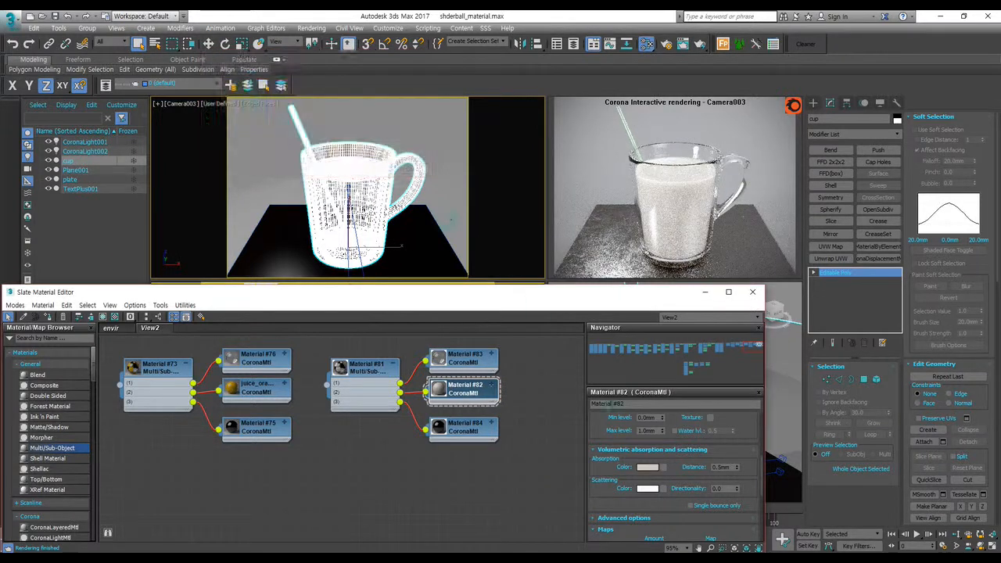
- Fine-tune the liquid's scattering colour by trying darker whiteness levels and accepting off-white, RGB 244, 241, 235
{"action": "left_click", "coordinate": [647, 488]}
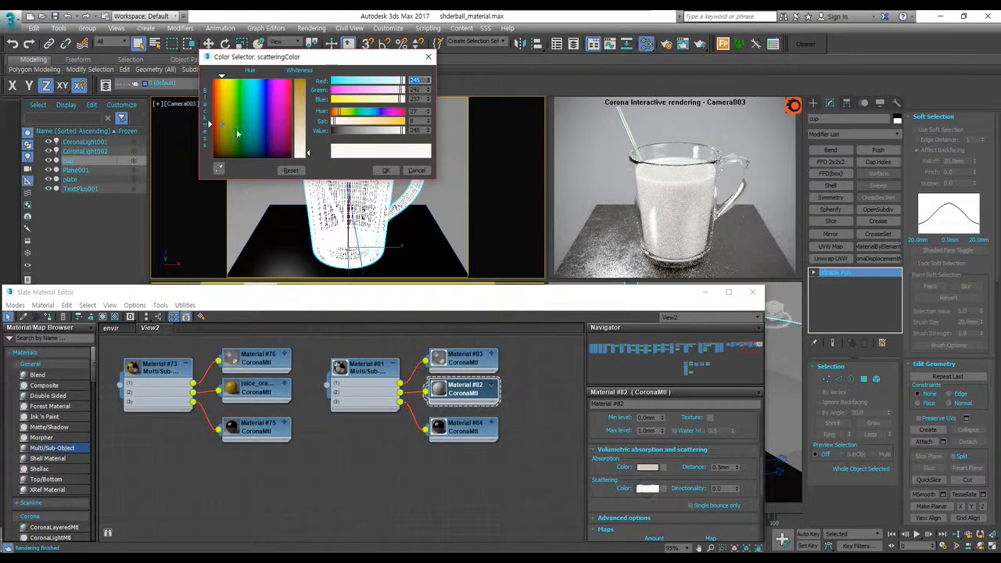
{"action": "left_click_drag", "start_coordinate": [304, 156], "coordinate": [308, 145]}
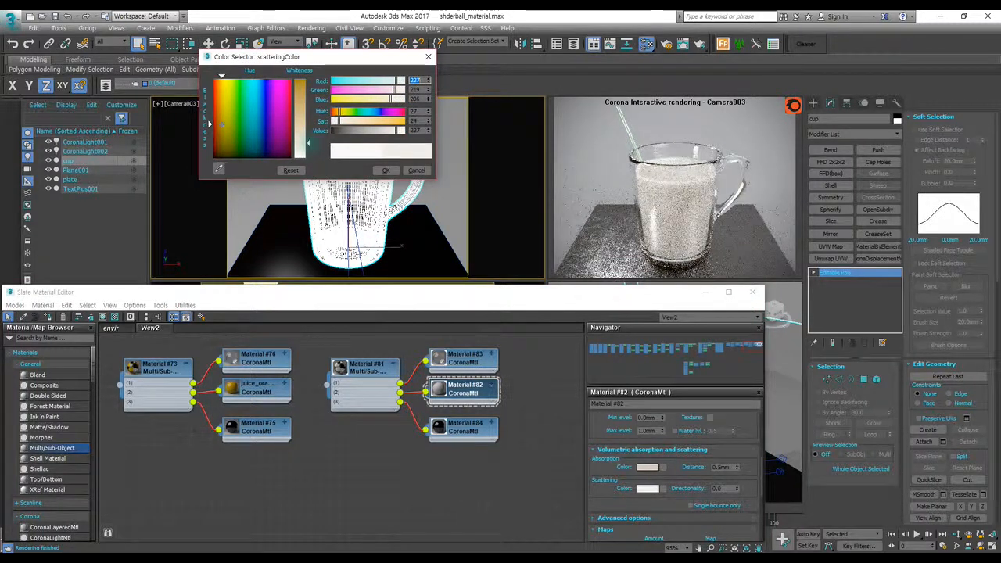
{"action": "left_click_drag", "start_coordinate": [309, 146], "coordinate": [311, 153]}
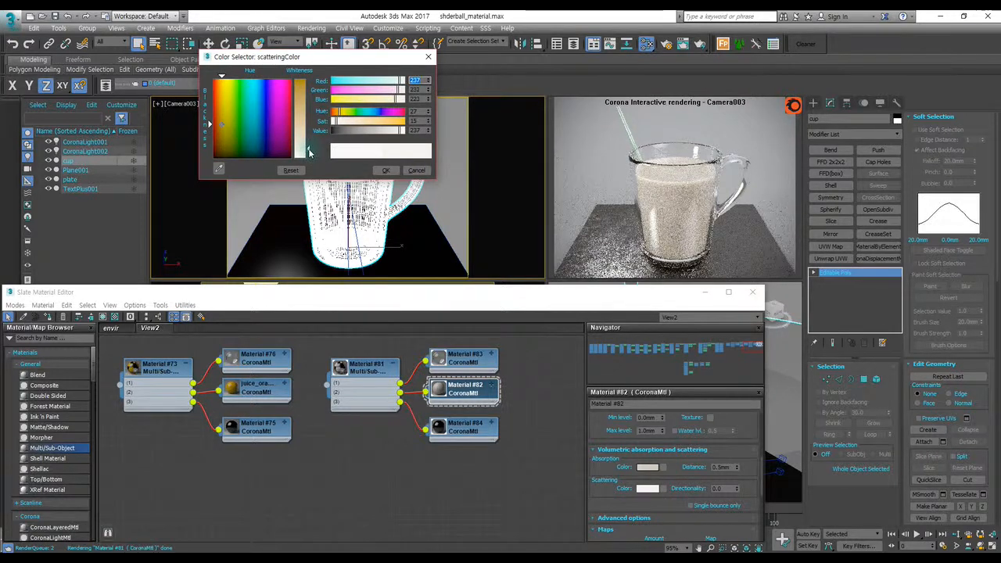
{"action": "left_click_drag", "start_coordinate": [309, 152], "coordinate": [308, 154]}
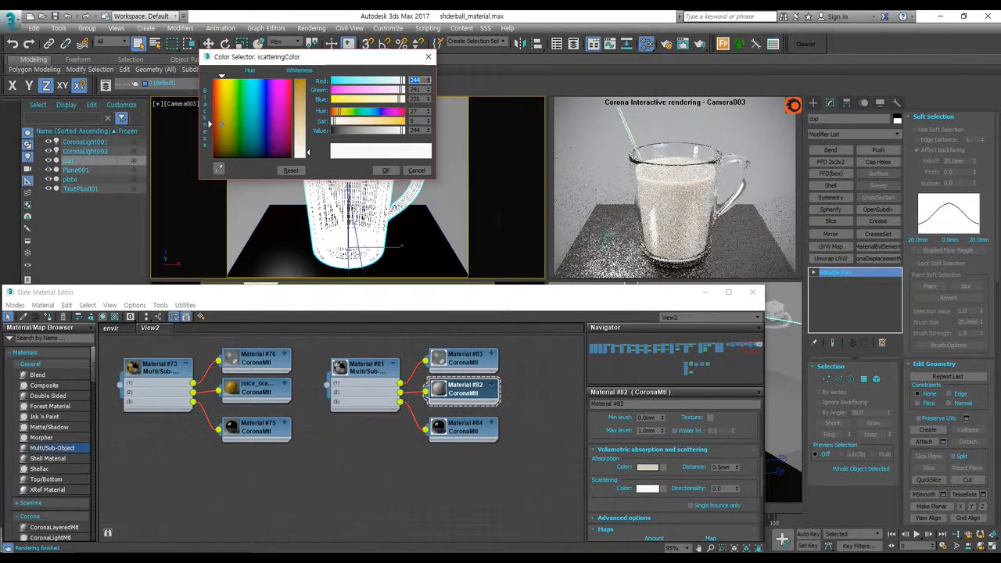
{"action": "left_click", "coordinate": [594, 212]}
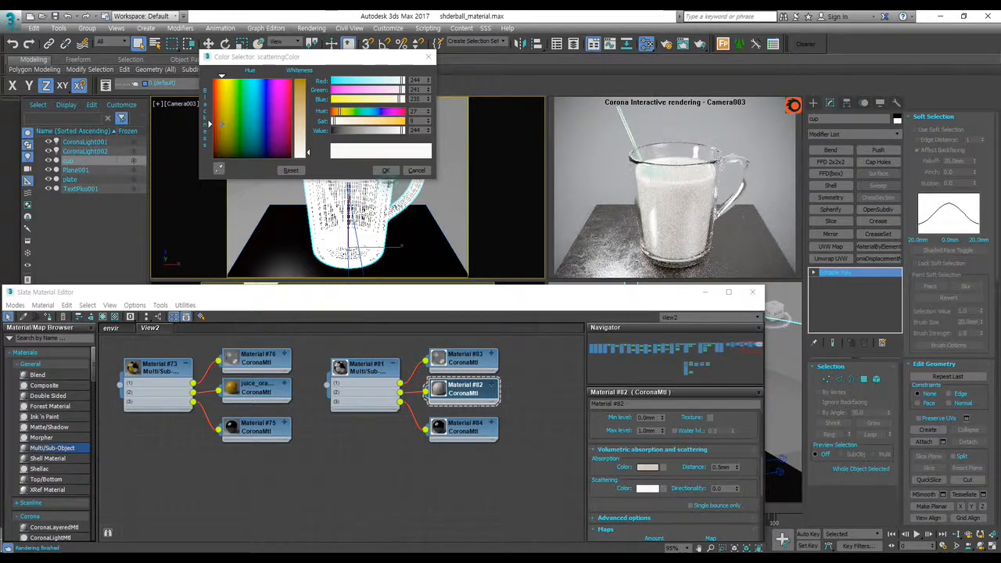
{"action": "left_click", "coordinate": [386, 170]}
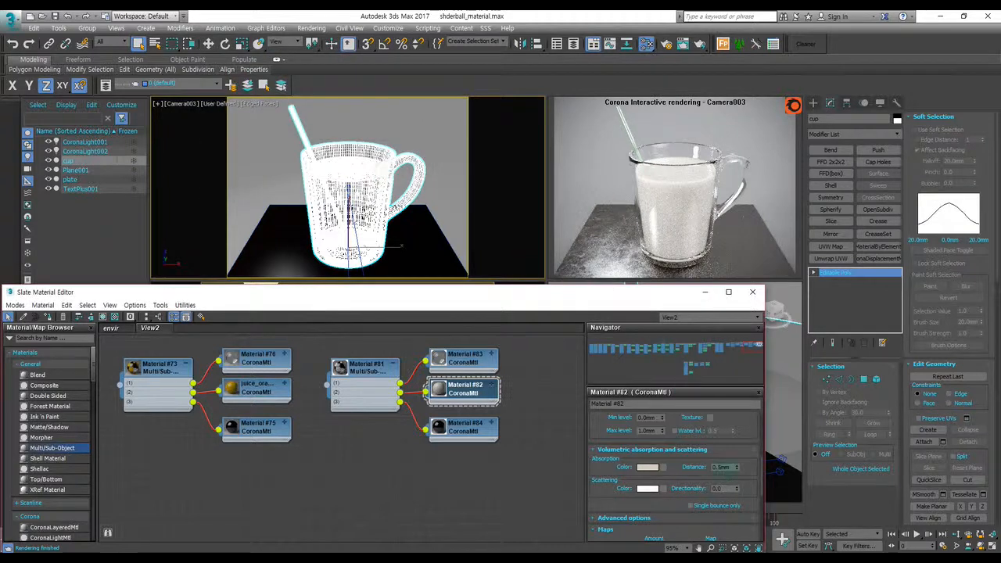
- Try an absorption distance of 1 mm for the liquid, review its basic options and close the material editor
{"action": "double_click", "coordinate": [723, 468]}
{"action": "type", "text": "1"}
{"action": "key", "text": "Return"}
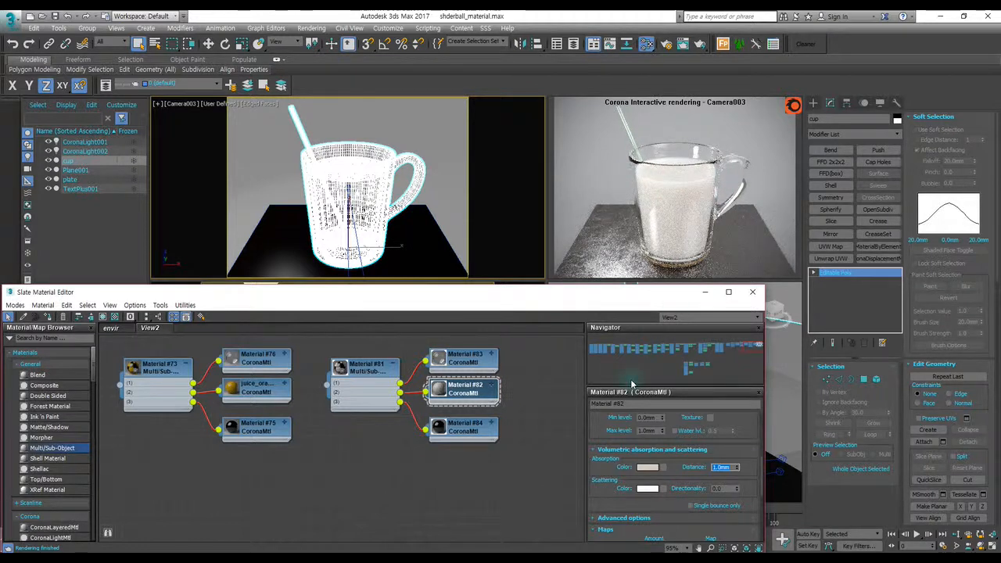
{"action": "left_click_drag", "start_coordinate": [601, 423], "coordinate": [604, 471]}
{"action": "scroll", "coordinate": [604, 472], "scroll_direction": "up", "scroll_amount": 5}
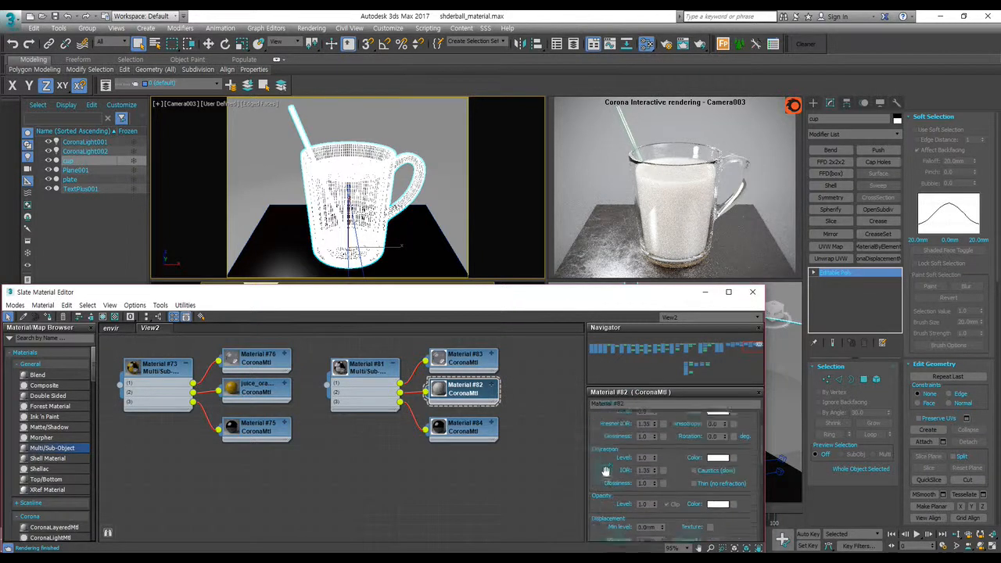
{"action": "scroll", "coordinate": [604, 472], "scroll_direction": "up", "scroll_amount": 3}
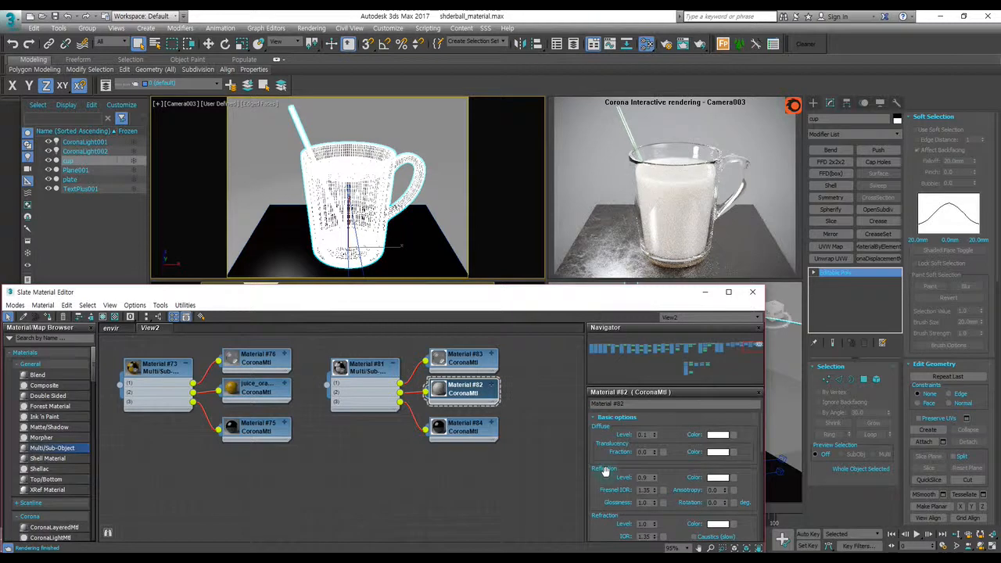
{"action": "left_click", "coordinate": [752, 292]}
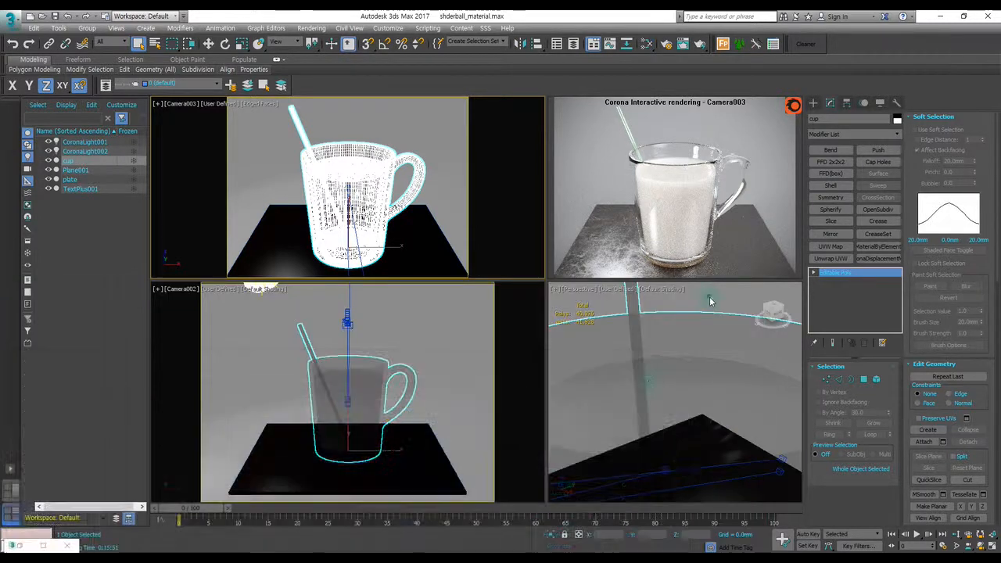
- Examine the milk surface and cup rim up close in the interactive render from the free perspective view
{"action": "middle_click", "coordinate": [652, 381]}
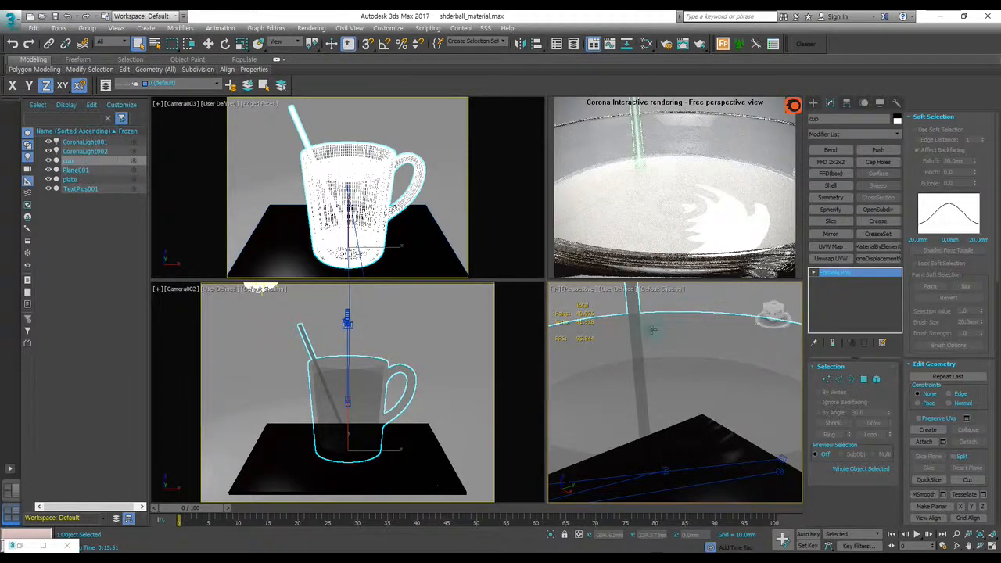
{"action": "mouse_move", "coordinate": [649, 328]}
{"action": "middle_mouse_down"}
{"action": "mouse_move", "coordinate": [690, 313]}
{"action": "mouse_move", "coordinate": [691, 324]}
{"action": "mouse_move", "coordinate": [662, 322]}
{"action": "mouse_move", "coordinate": [694, 323]}
{"action": "mouse_move", "coordinate": [674, 318]}
{"action": "mouse_move", "coordinate": [673, 331]}
{"action": "mouse_move", "coordinate": [688, 319]}
{"action": "mouse_move", "coordinate": [666, 319]}
{"action": "middle_mouse_up"}
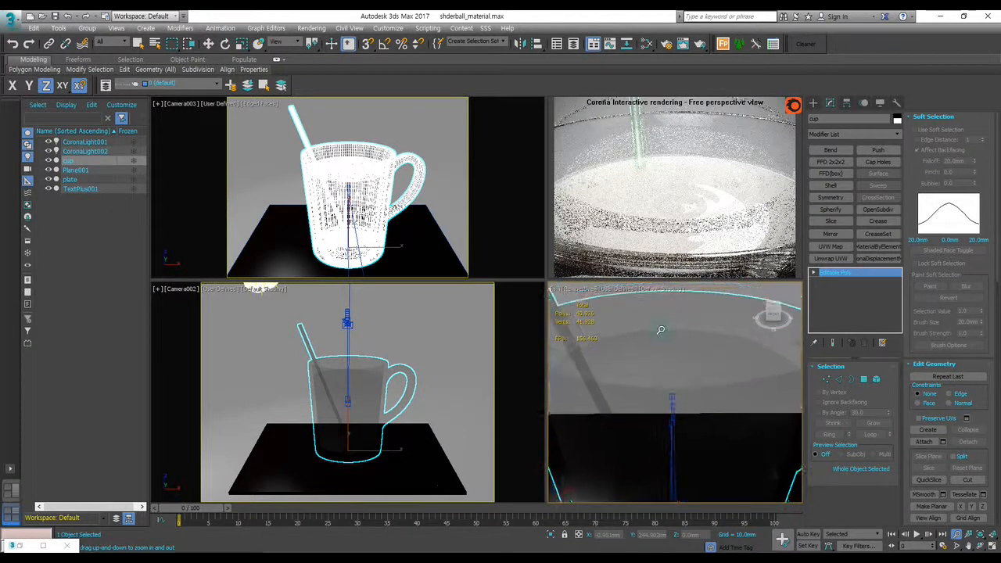
{"action": "key", "text": "F4"}
{"action": "key", "text": "F4"}
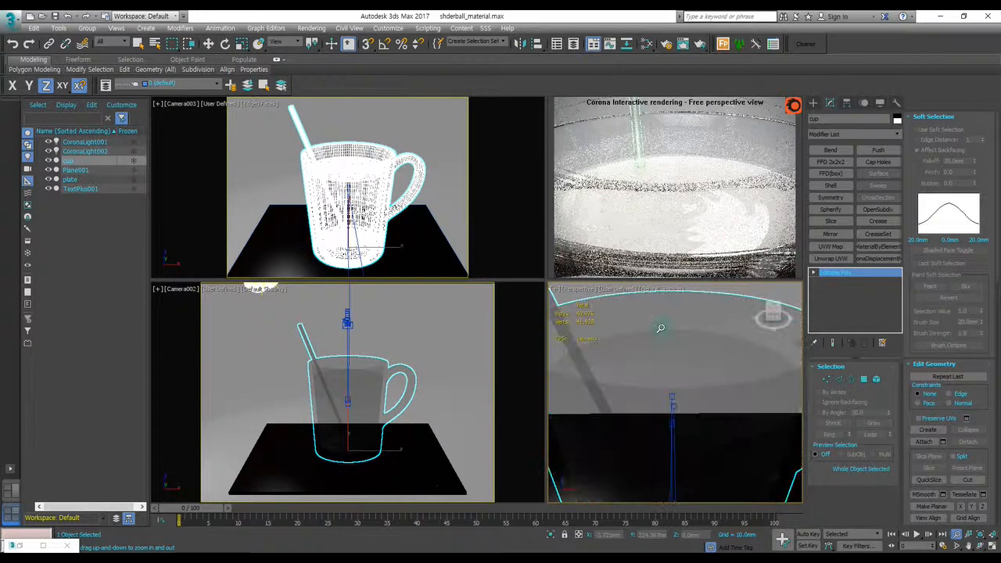
{"action": "key", "text": "F3"}
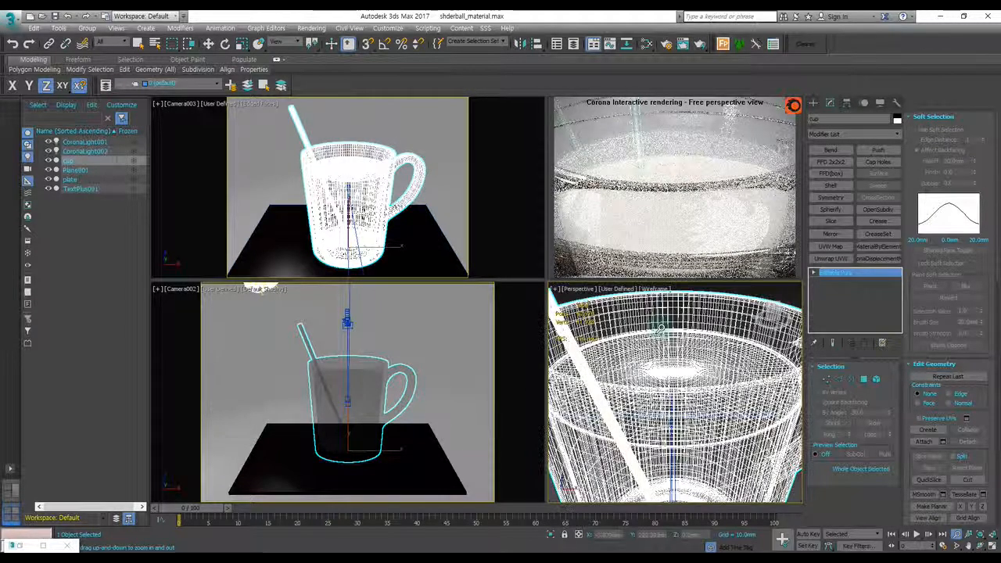
{"action": "key", "text": "F3"}
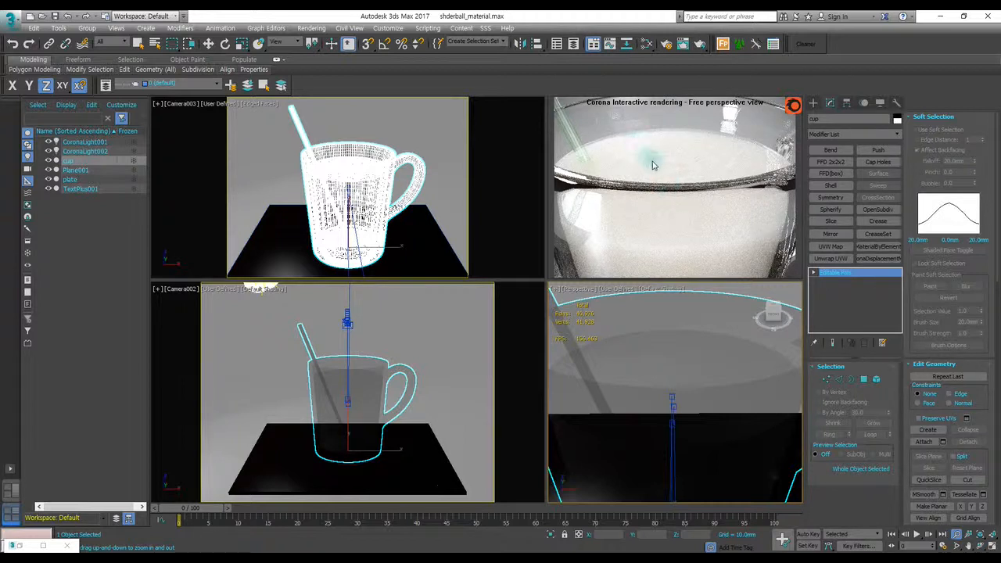
- Reopen the liquid's material settings and try an absorption distance of 0.7 mm
{"action": "key", "text": "m"}
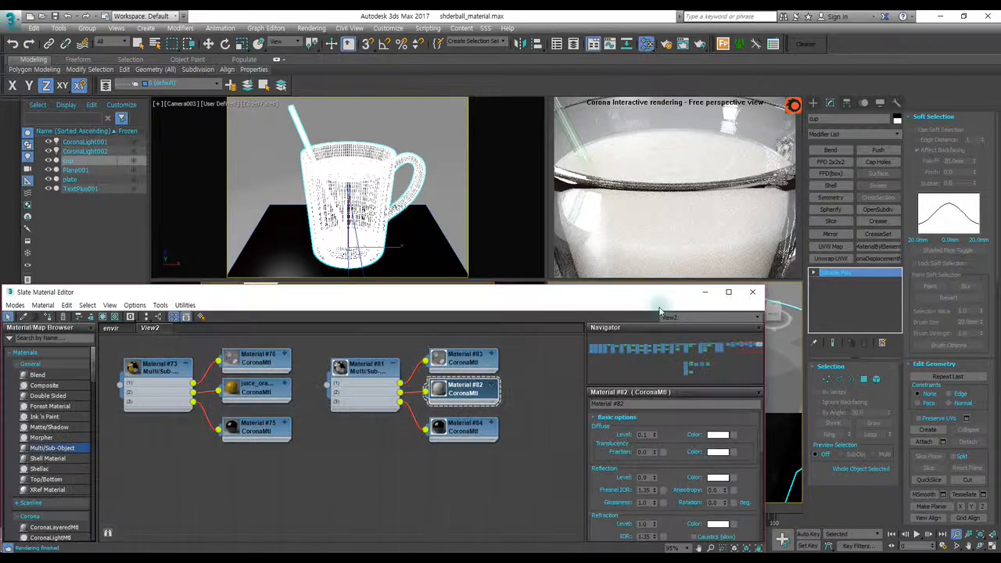
{"action": "scroll", "coordinate": [678, 406], "scroll_direction": "down", "scroll_amount": 2}
{"action": "scroll", "coordinate": [677, 406], "scroll_direction": "down", "scroll_amount": 4}
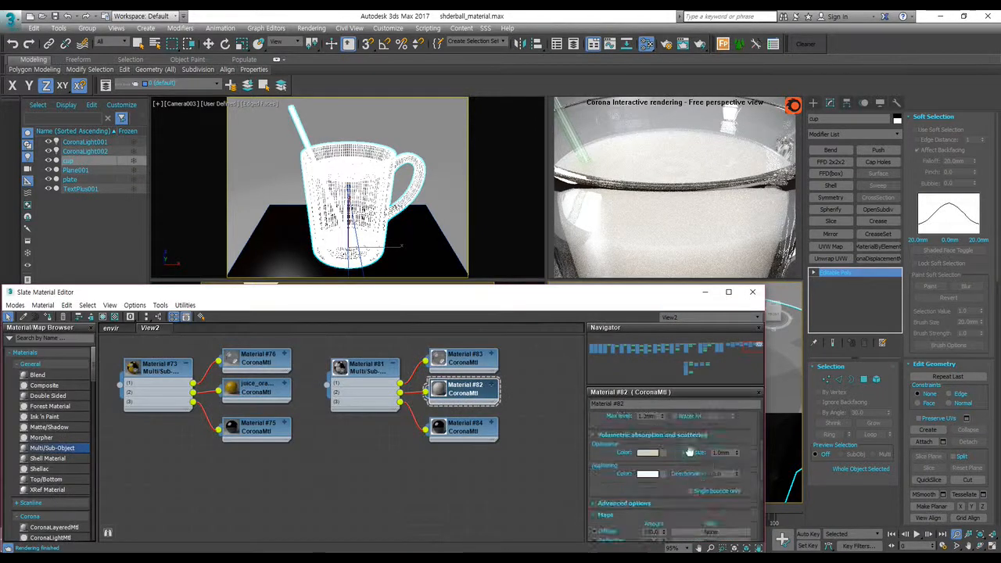
{"action": "double_click", "coordinate": [719, 452]}
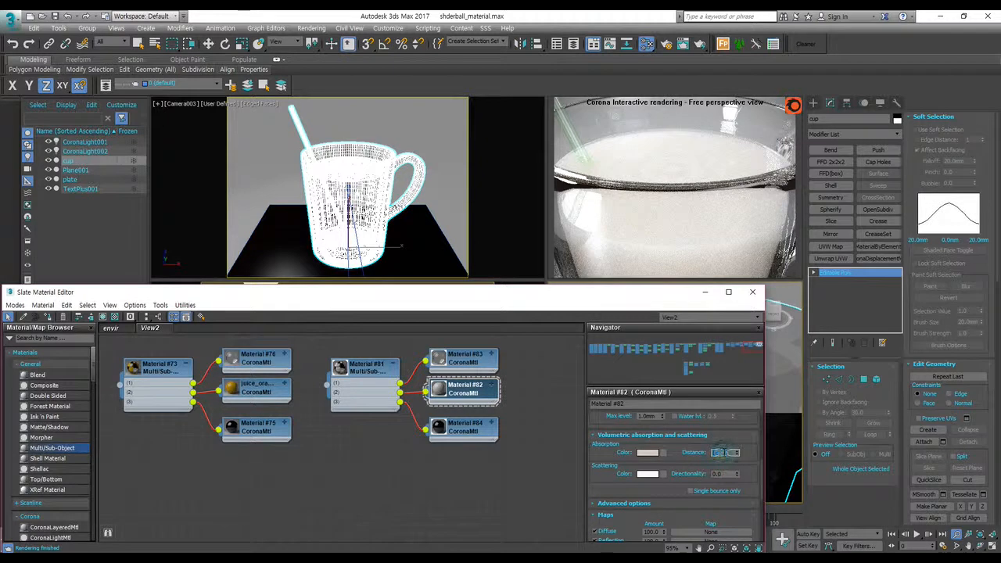
{"action": "type", "text": "0.7"}
{"action": "key", "text": "Return"}
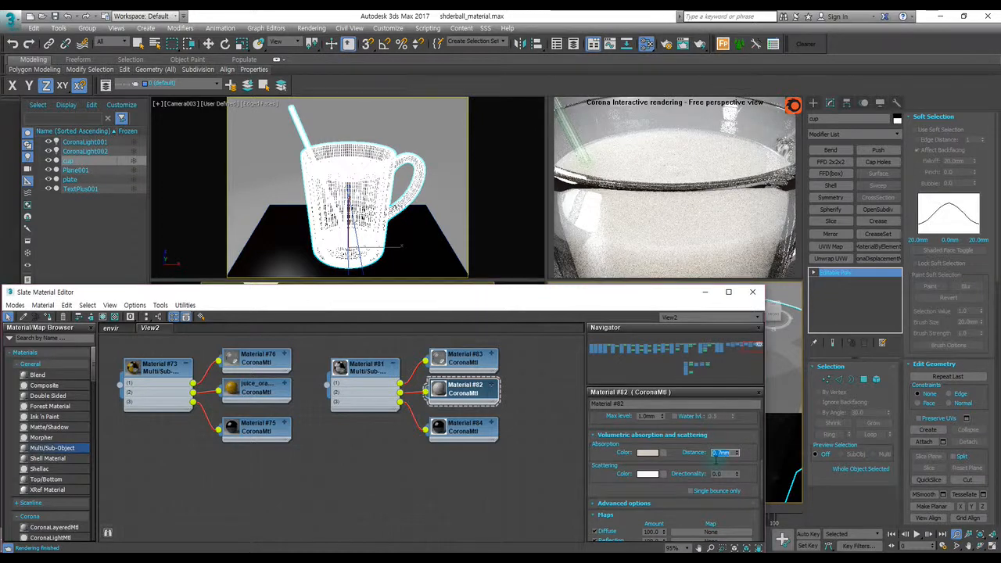
{"action": "left_click", "coordinate": [717, 460]}
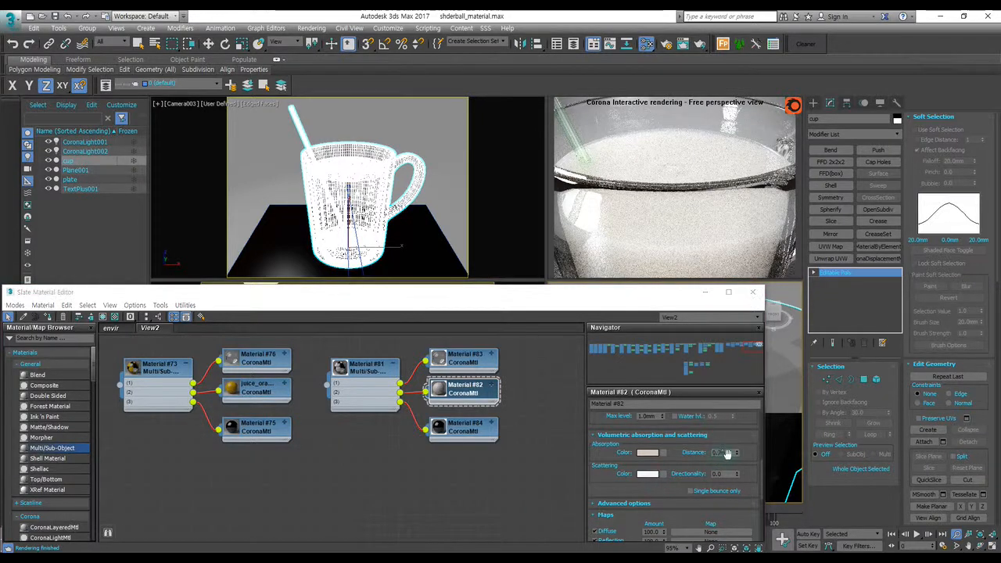
- Switch to the browser, browse the milk photos and enlarge a close-up of a milk surface for comparison
{"action": "key", "text": "alt+Tab"}
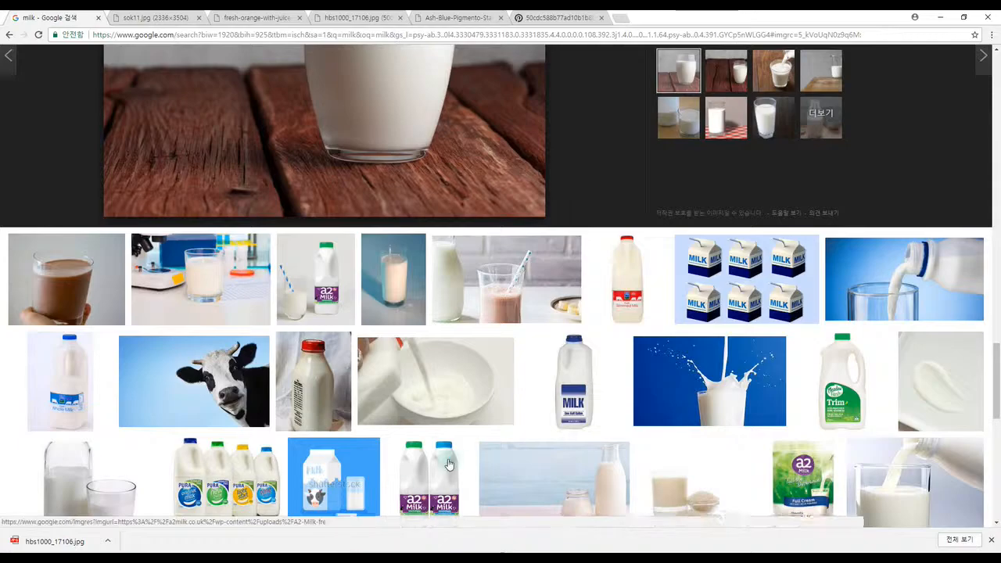
{"action": "scroll", "coordinate": [485, 412], "scroll_direction": "down", "scroll_amount": 3}
{"action": "scroll", "coordinate": [477, 413], "scroll_direction": "down", "scroll_amount": 12}
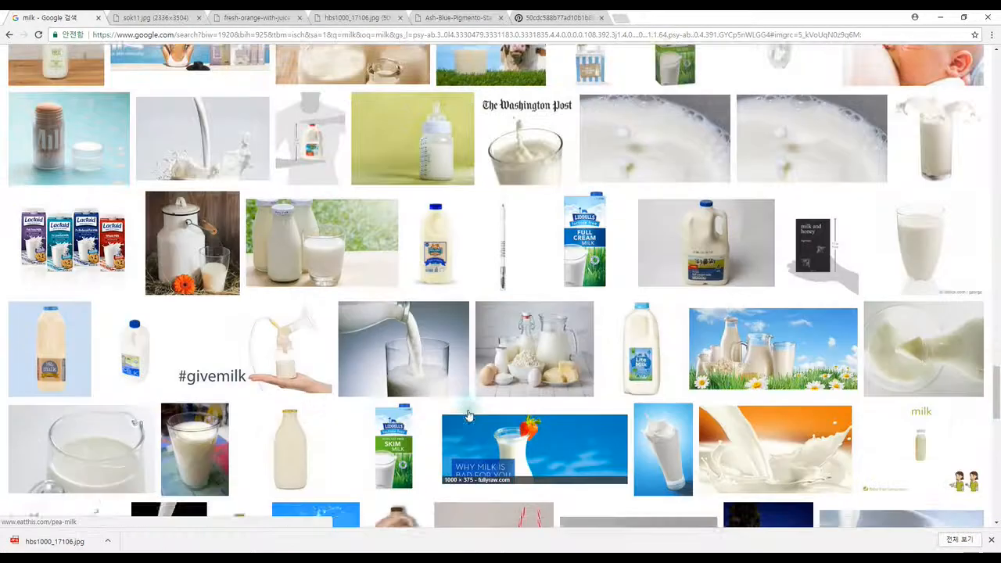
{"action": "scroll", "coordinate": [467, 407], "scroll_direction": "up", "scroll_amount": 2}
{"action": "left_click", "coordinate": [670, 241]}
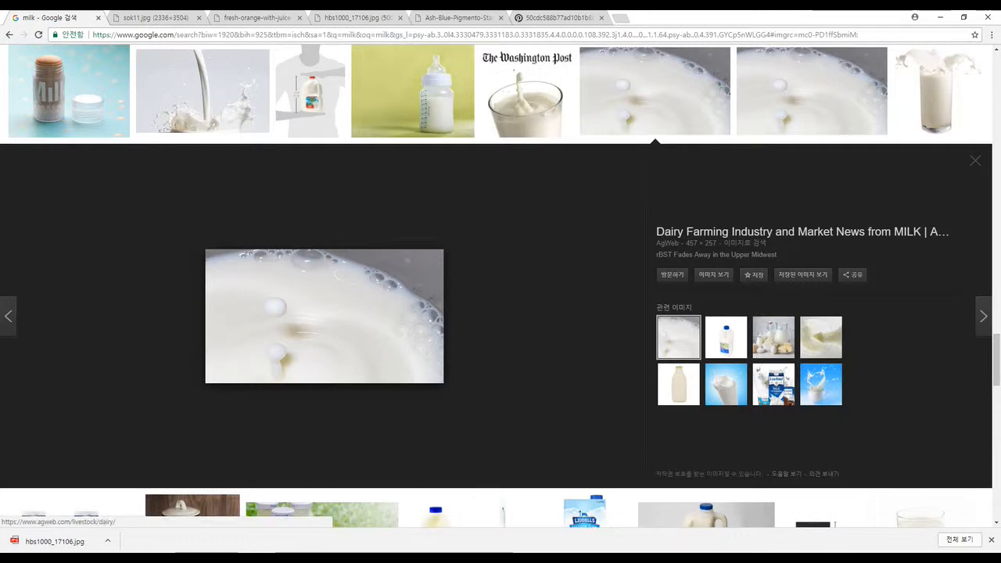
{"action": "left_click", "coordinate": [458, 555]}
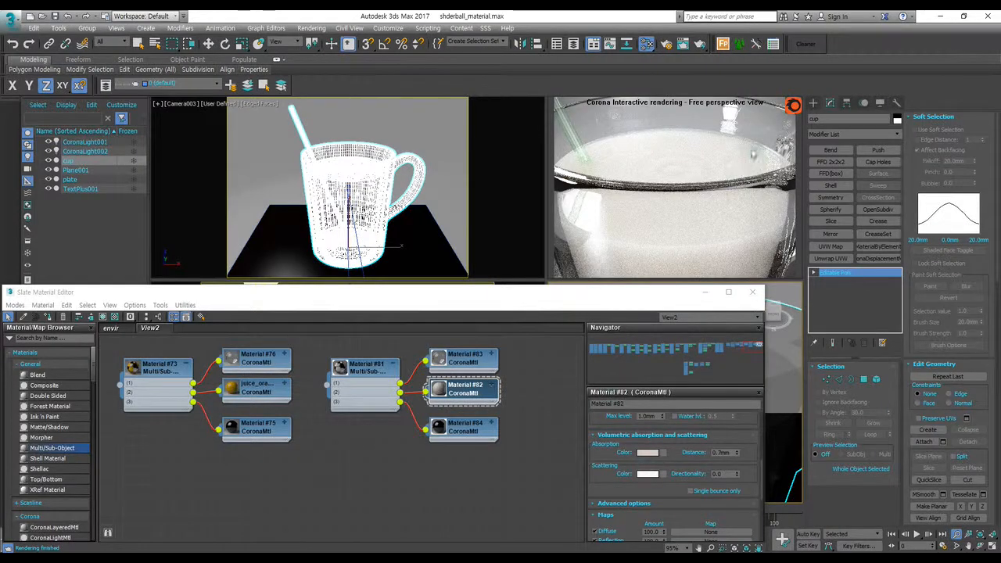
- Back in 3ds Max, set the liquid's absorption distance to 0.5 mm
{"action": "double_click", "coordinate": [721, 452]}
{"action": "type", "text": "0.5"}
{"action": "key", "text": "Return"}
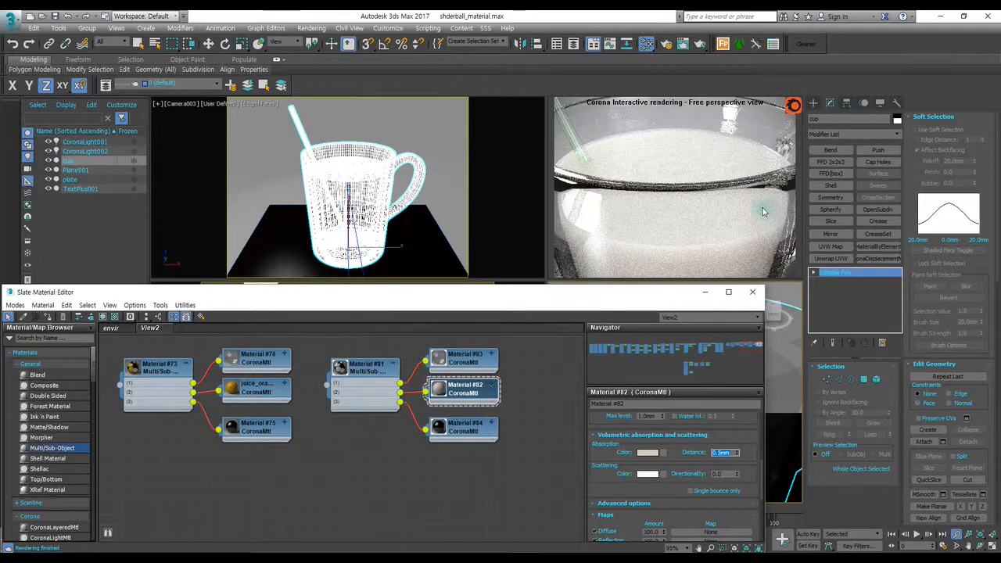
- Rename the liquid's material as milk and bring the interactive render back to the Camera003 view
{"action": "left_click_drag", "start_coordinate": [632, 404], "coordinate": [512, 398]}
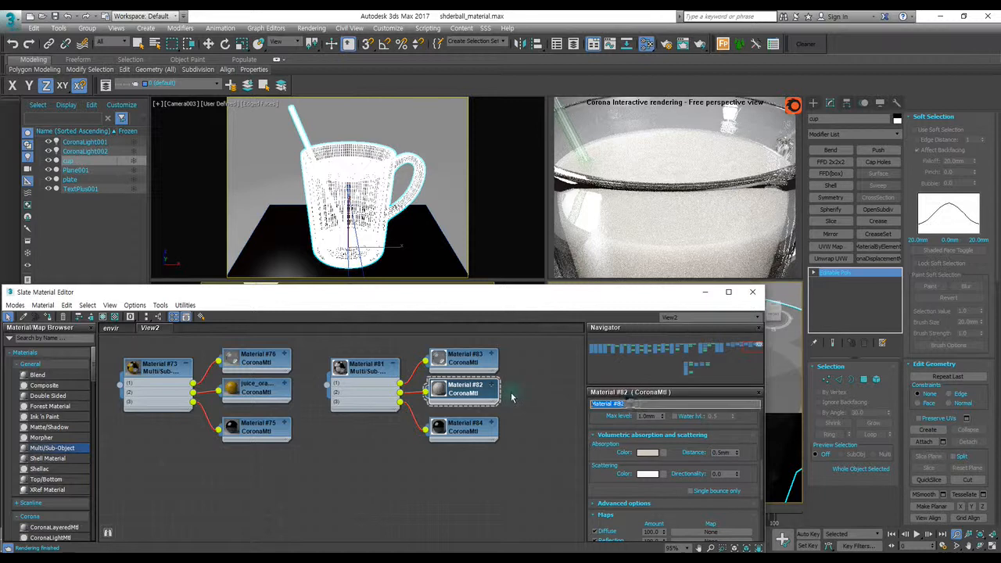
{"action": "type", "text": "mike"}
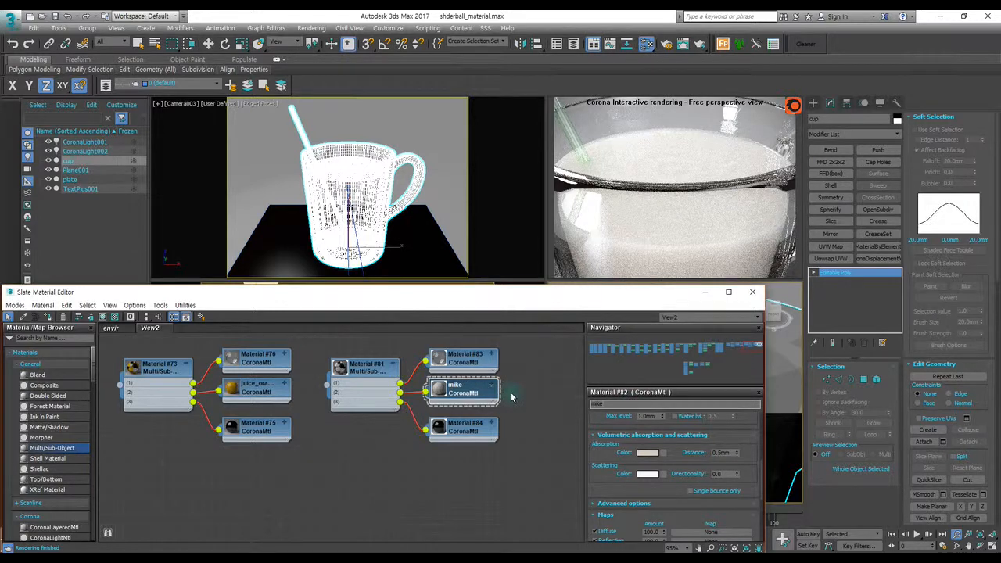
{"action": "key", "text": "Return"}
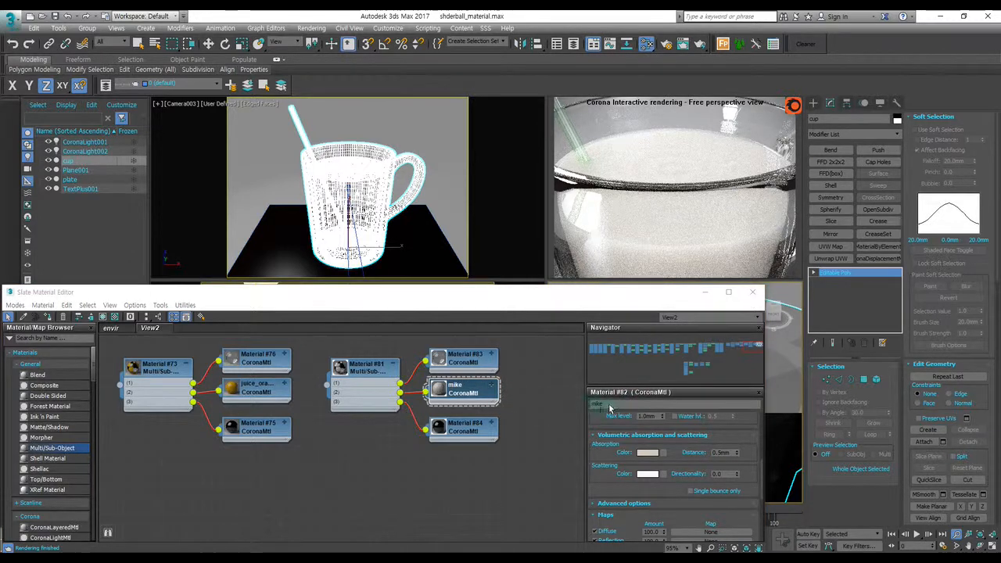
{"action": "left_click_drag", "start_coordinate": [609, 403], "coordinate": [532, 397]}
{"action": "type", "text": "mil"}
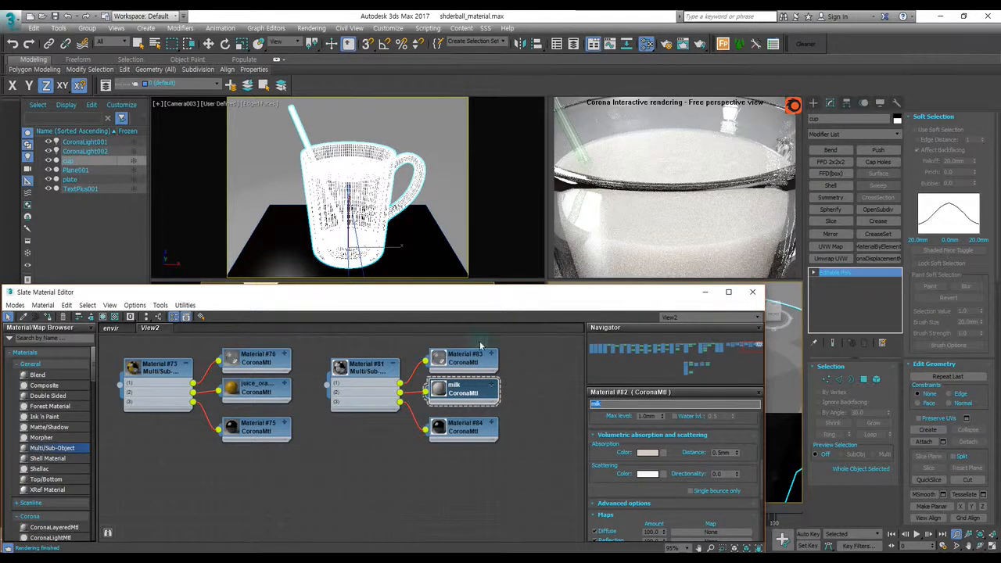
{"action": "left_click", "coordinate": [485, 200]}
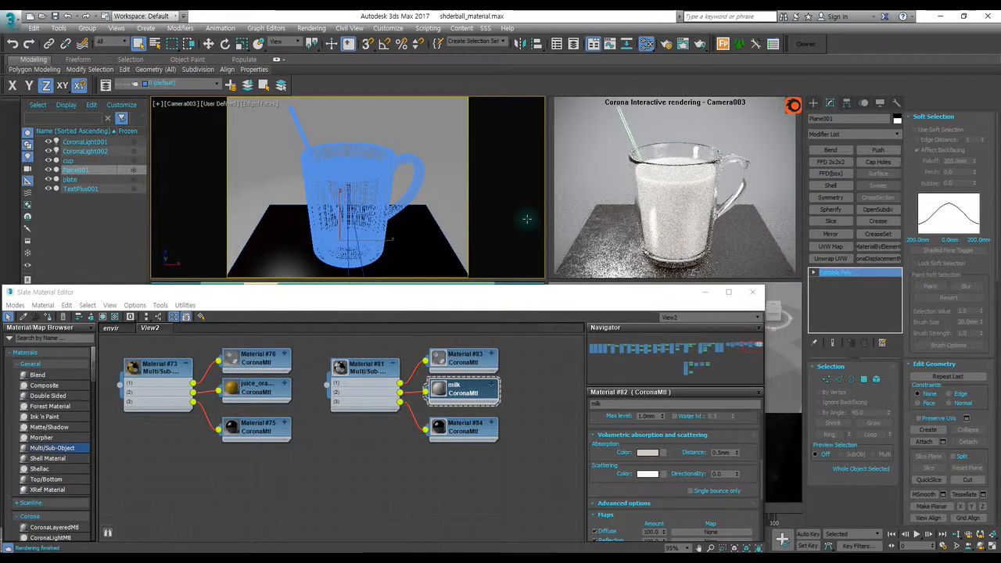
- Find the separate Multi/Sub-Object material with noise-mapped sub-materials and rename its second CoronaMtl, Material #22, as milk_base
{"action": "scroll", "coordinate": [368, 443], "scroll_direction": "down", "scroll_amount": 5}
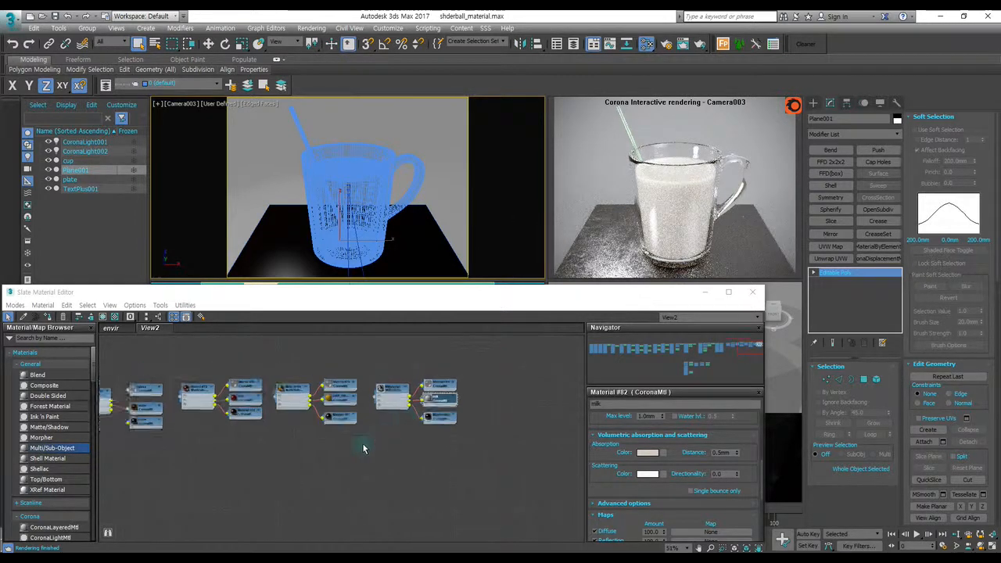
{"action": "scroll", "coordinate": [350, 431], "scroll_direction": "down", "scroll_amount": 8}
{"action": "middle_click_drag", "start_coordinate": [328, 434], "coordinate": [424, 380]}
{"action": "scroll", "coordinate": [424, 380], "scroll_direction": "up", "scroll_amount": 7}
{"action": "middle_click_drag", "start_coordinate": [501, 349], "coordinate": [396, 415]}
{"action": "scroll", "coordinate": [396, 415], "scroll_direction": "up", "scroll_amount": 2}
{"action": "middle_click_drag", "start_coordinate": [436, 367], "coordinate": [455, 384]}
{"action": "scroll", "coordinate": [301, 400], "scroll_direction": "up", "scroll_amount": 1}
{"action": "middle_click_drag", "start_coordinate": [374, 416], "coordinate": [278, 442]}
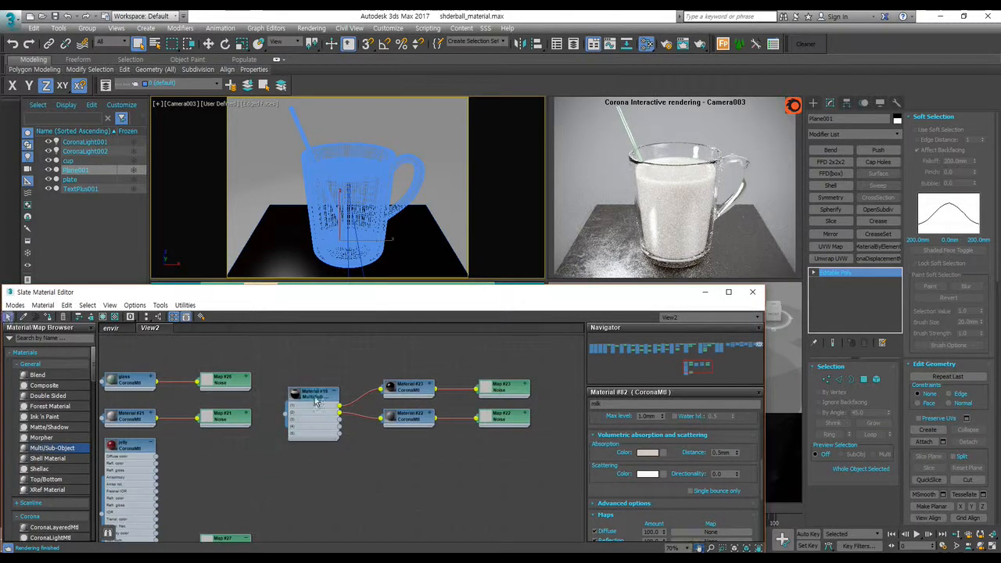
{"action": "double_click", "coordinate": [407, 417]}
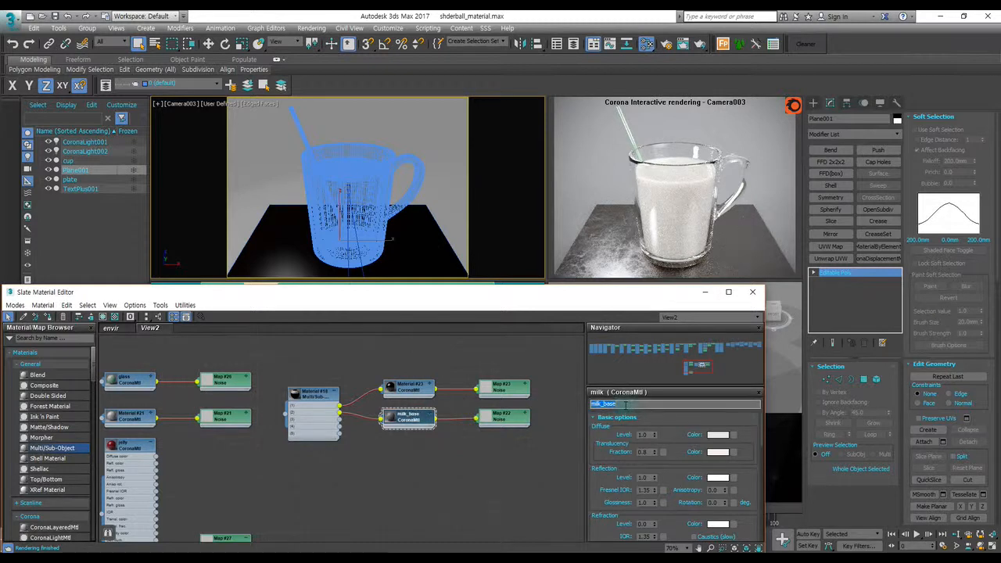
{"action": "scroll", "coordinate": [391, 428], "scroll_direction": "down", "scroll_amount": 1}
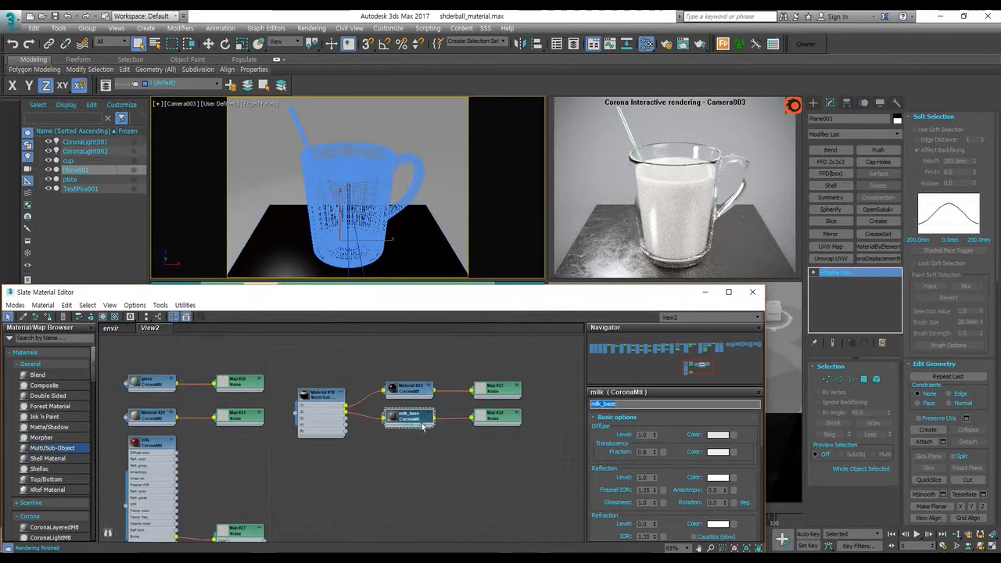
{"action": "scroll", "coordinate": [450, 417], "scroll_direction": "down", "scroll_amount": 4}
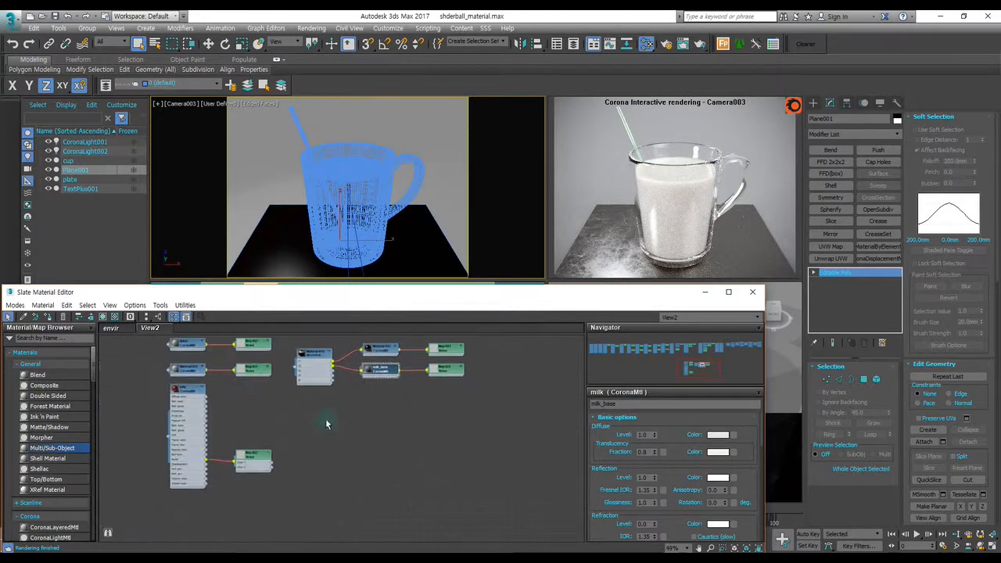
- Assign the Multi/Sub-Object material containing the glass and milk_base sub-materials to the cup object
{"action": "middle_click_drag", "start_coordinate": [362, 442], "coordinate": [328, 459]}
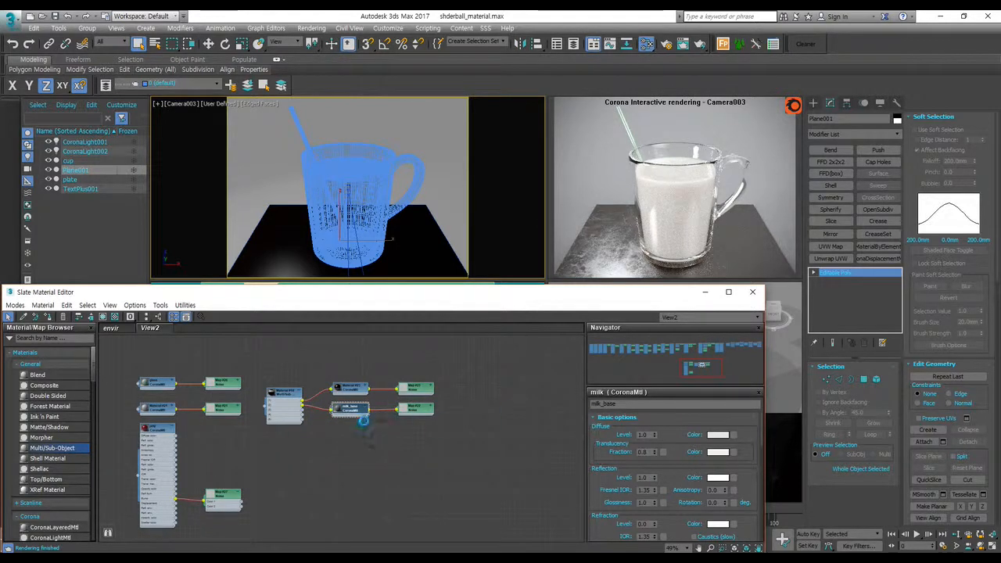
{"action": "right_click", "coordinate": [381, 438]}
{"action": "left_click", "coordinate": [297, 460]}
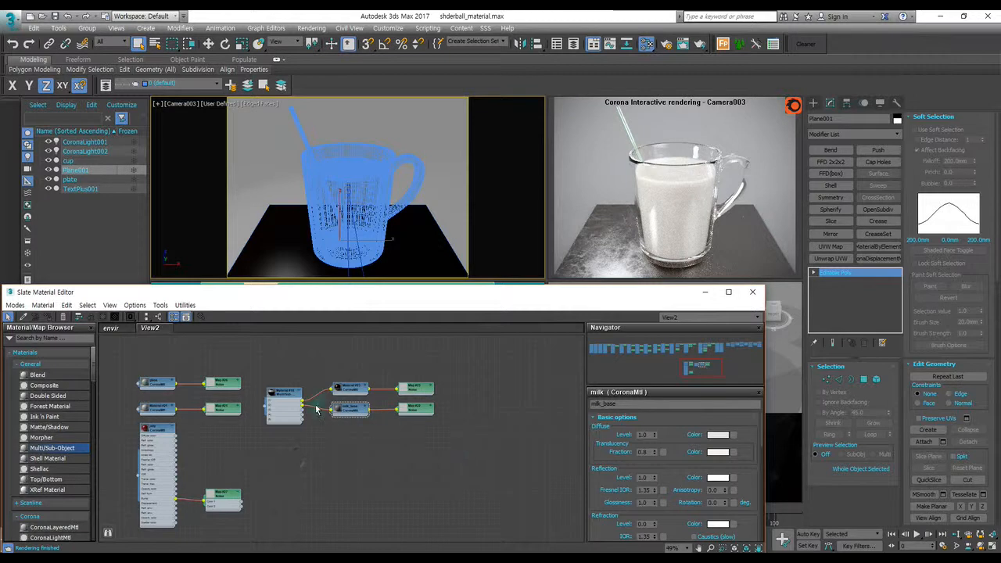
{"action": "left_click", "coordinate": [287, 394]}
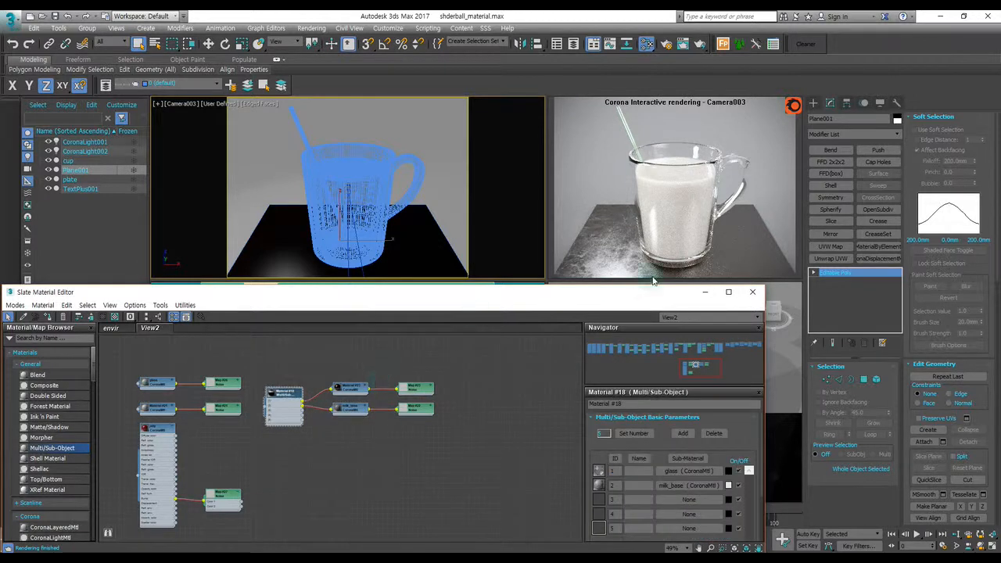
{"action": "left_click", "coordinate": [358, 195]}
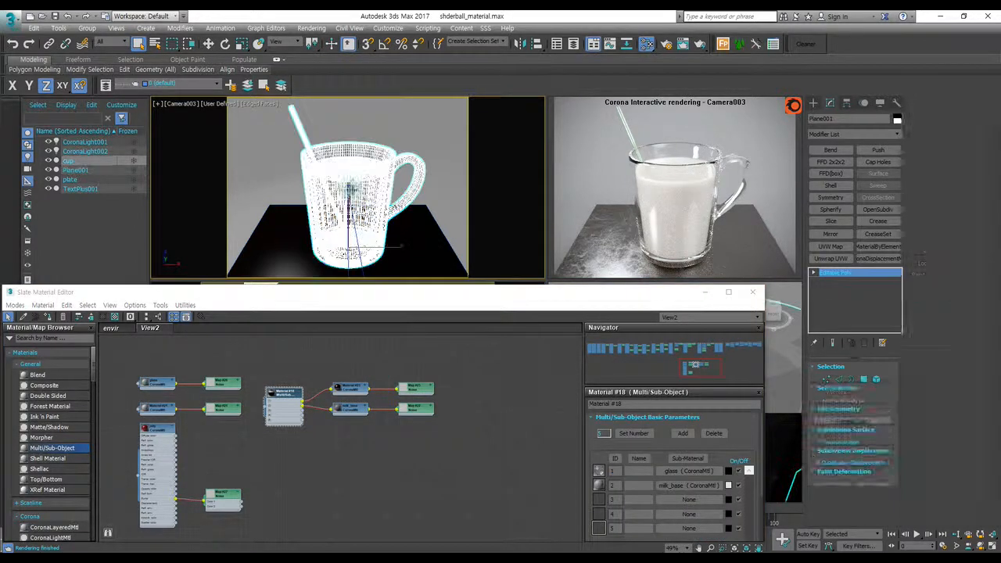
{"action": "left_click", "coordinate": [49, 317]}
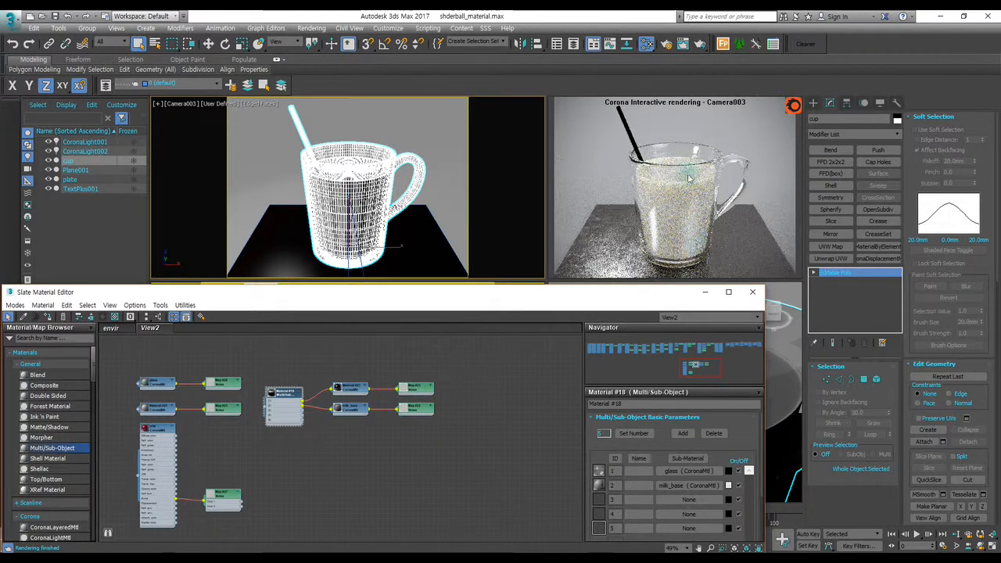
{"action": "left_click", "coordinate": [634, 190]}
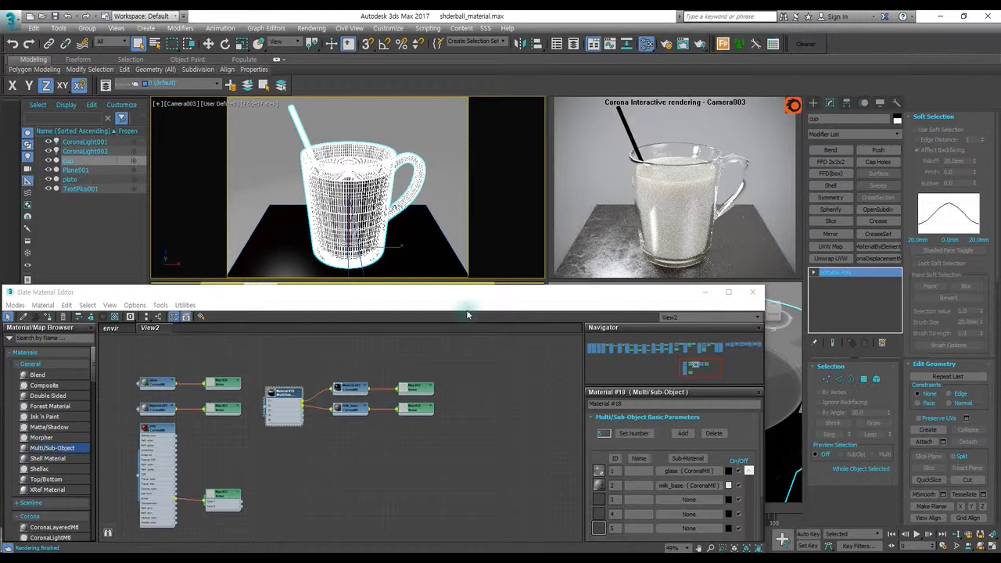
- Examine milk_base's refraction level, translucency fraction and color, and its volumetric absorption and scattering settings
{"action": "double_click", "coordinate": [365, 411]}
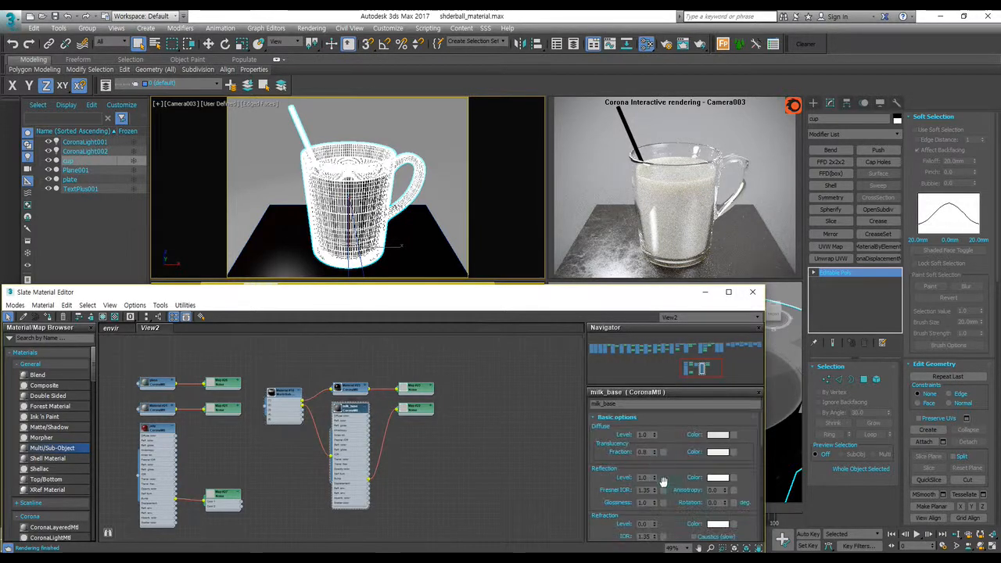
{"action": "scroll", "coordinate": [670, 480], "scroll_direction": "down", "scroll_amount": 5}
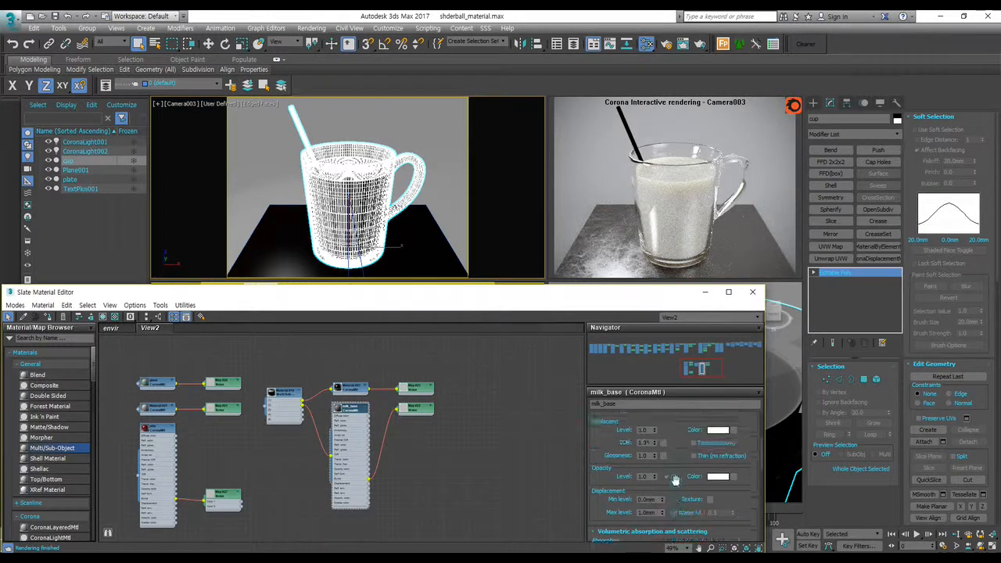
{"action": "scroll", "coordinate": [672, 480], "scroll_direction": "up", "scroll_amount": 1}
{"action": "right_click", "coordinate": [655, 445]}
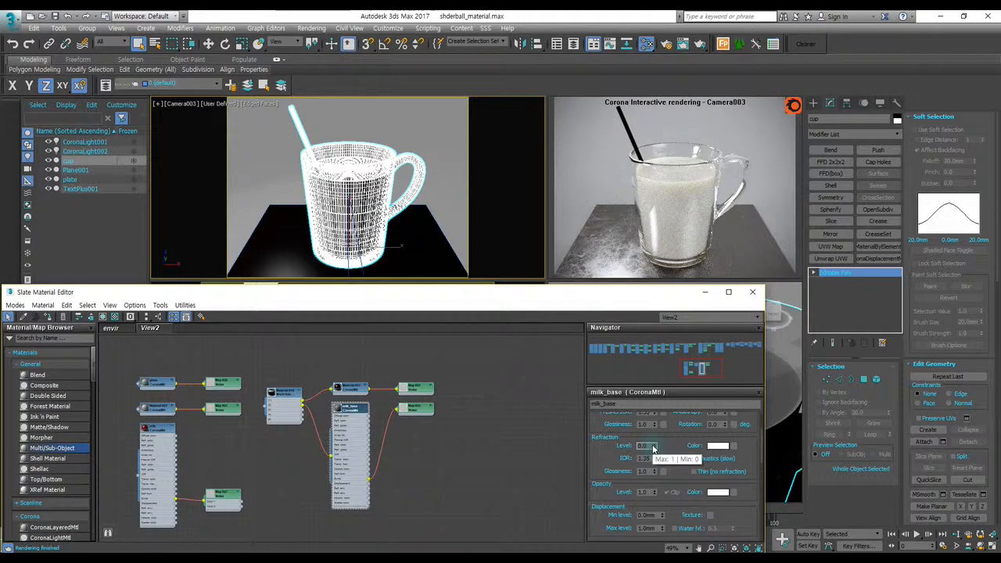
{"action": "scroll", "coordinate": [664, 454], "scroll_direction": "up", "scroll_amount": 4}
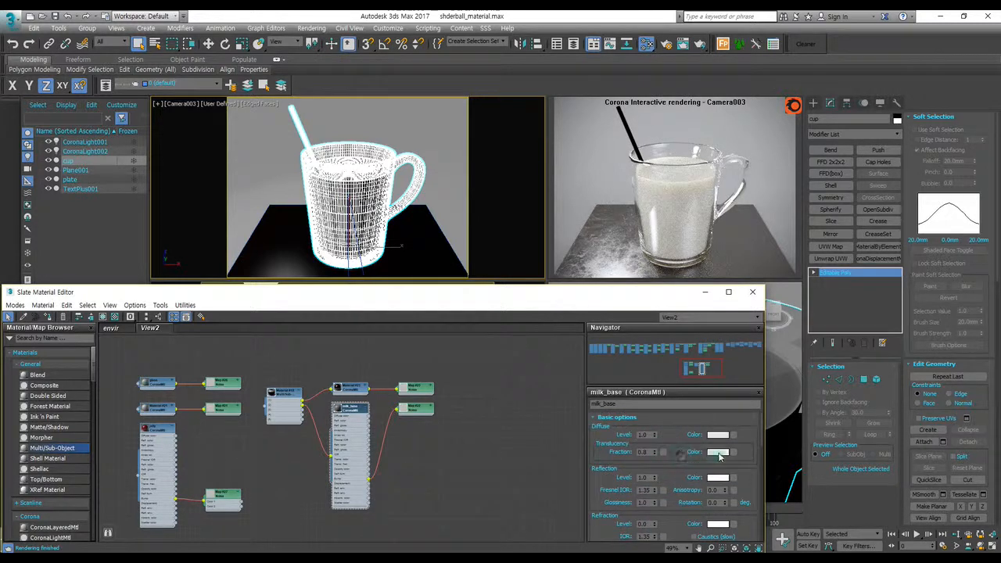
{"action": "left_click", "coordinate": [717, 452]}
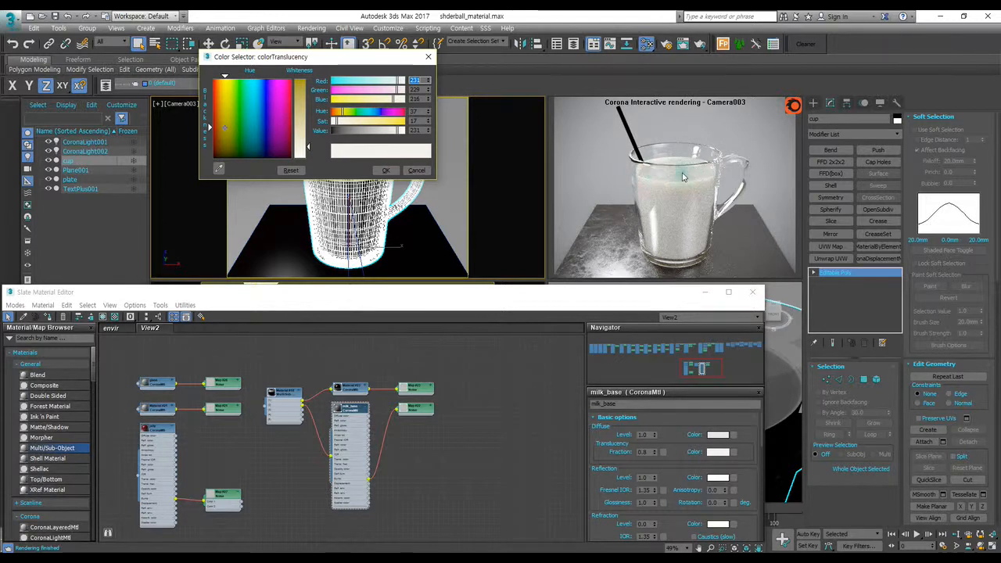
{"action": "left_click", "coordinate": [414, 170]}
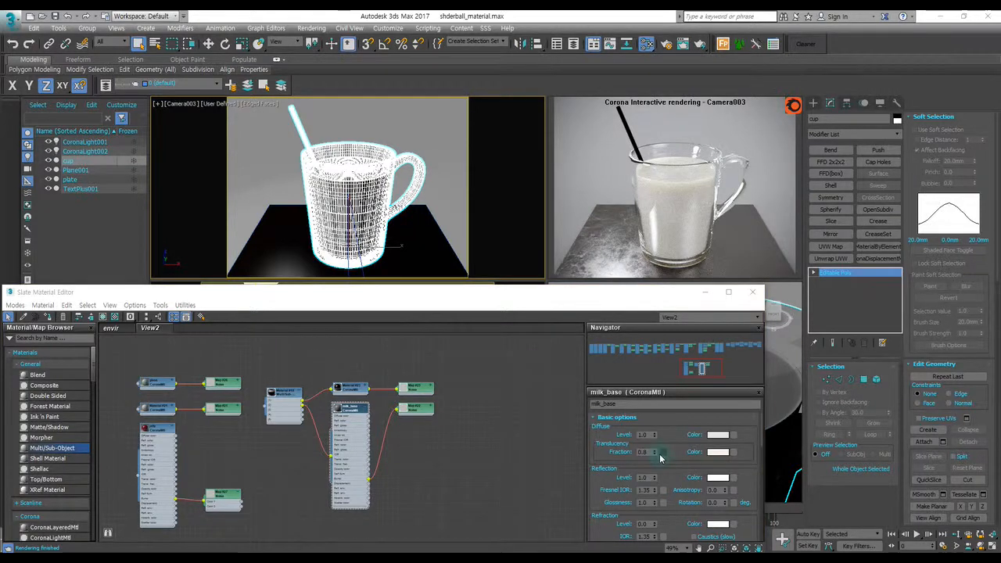
{"action": "scroll", "coordinate": [699, 476], "scroll_direction": "down", "scroll_amount": 5}
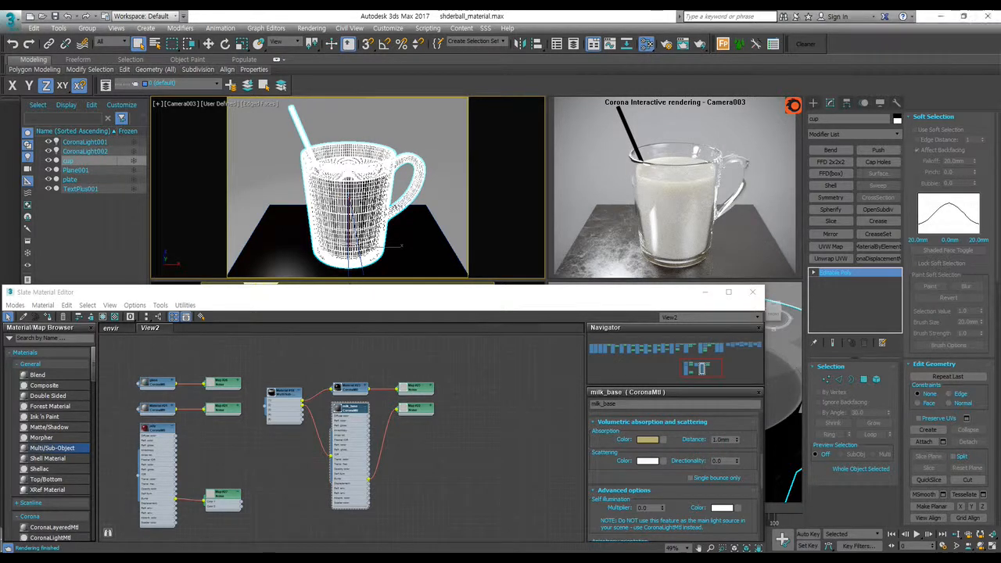
{"action": "left_click", "coordinate": [365, 409]}
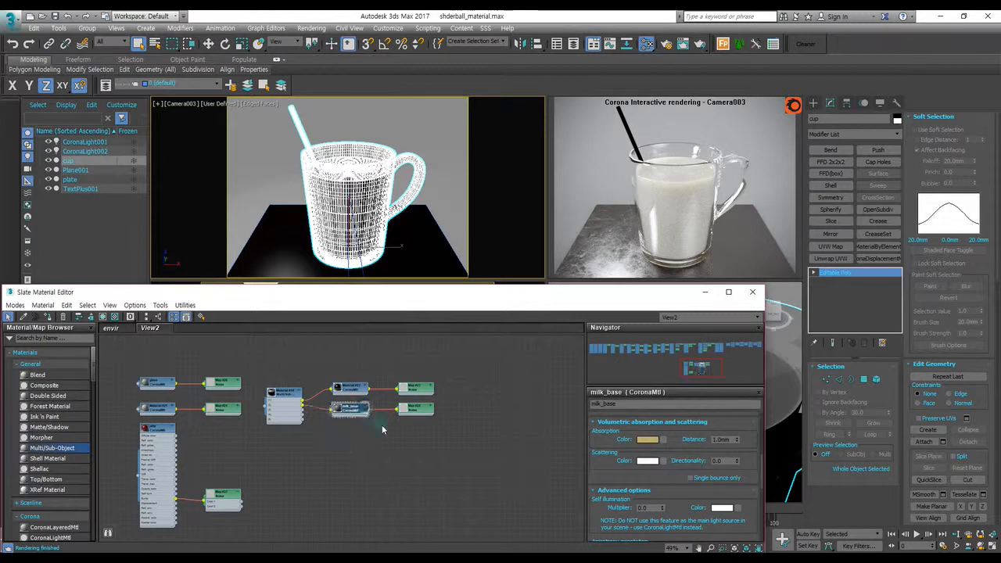
- Copy milk_base with its noise map and connect the copy to the Multi/Sub-Object material's third slot
{"action": "mouse_move", "coordinate": [433, 429]}
{"action": "middle_mouse_down"}
{"action": "mouse_move", "coordinate": [479, 422]}
{"action": "mouse_move", "coordinate": [435, 418]}
{"action": "middle_mouse_up"}
{"action": "middle_click_drag", "start_coordinate": [363, 419], "coordinate": [408, 417]}
{"action": "mouse_move", "coordinate": [401, 397]}
{"action": "left_mouse_down", "text": "shift"}
{"action": "mouse_move", "coordinate": [401, 416]}
{"action": "mouse_move", "coordinate": [338, 389]}
{"action": "left_mouse_up", "text": "shift"}
{"action": "scroll", "coordinate": [369, 397], "scroll_direction": "up", "scroll_amount": 4}
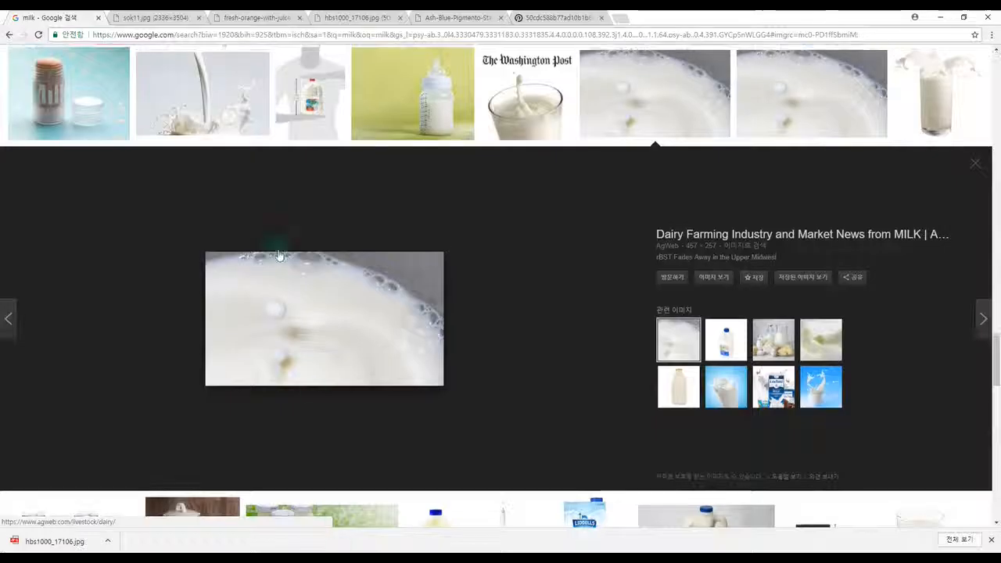
- Switch to the browser and search Google Images for "straw"
{"action": "scroll", "coordinate": [204, 132], "scroll_direction": "down", "scroll_amount": 10}
{"action": "scroll", "coordinate": [203, 131], "scroll_direction": "up", "scroll_amount": 10}
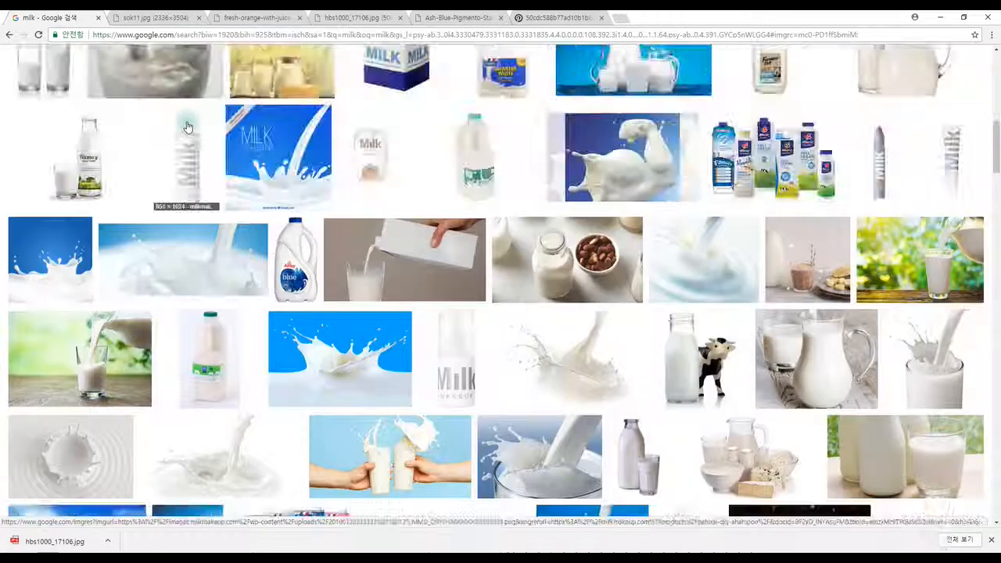
{"action": "double_click", "coordinate": [94, 66]}
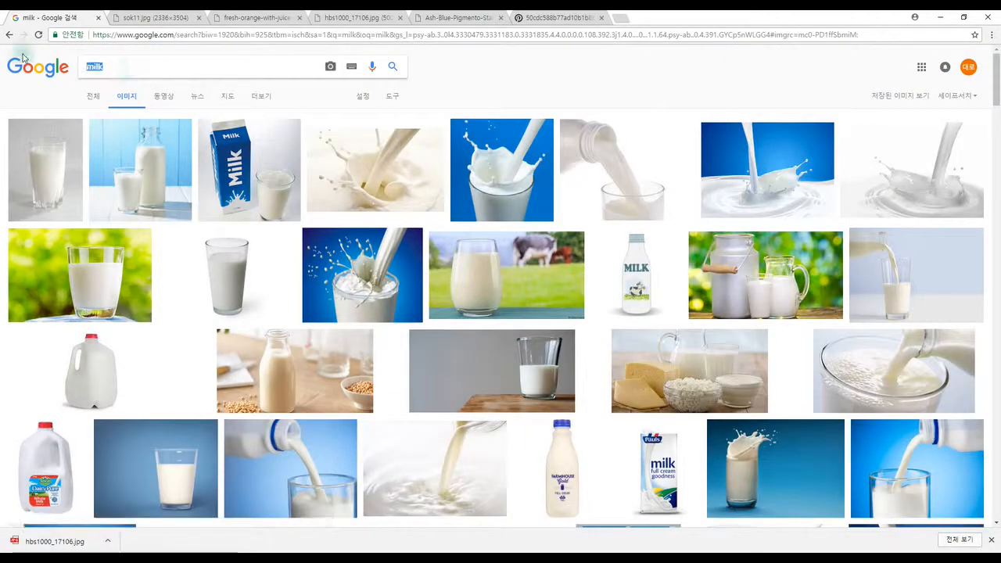
{"action": "type", "text": "st"}
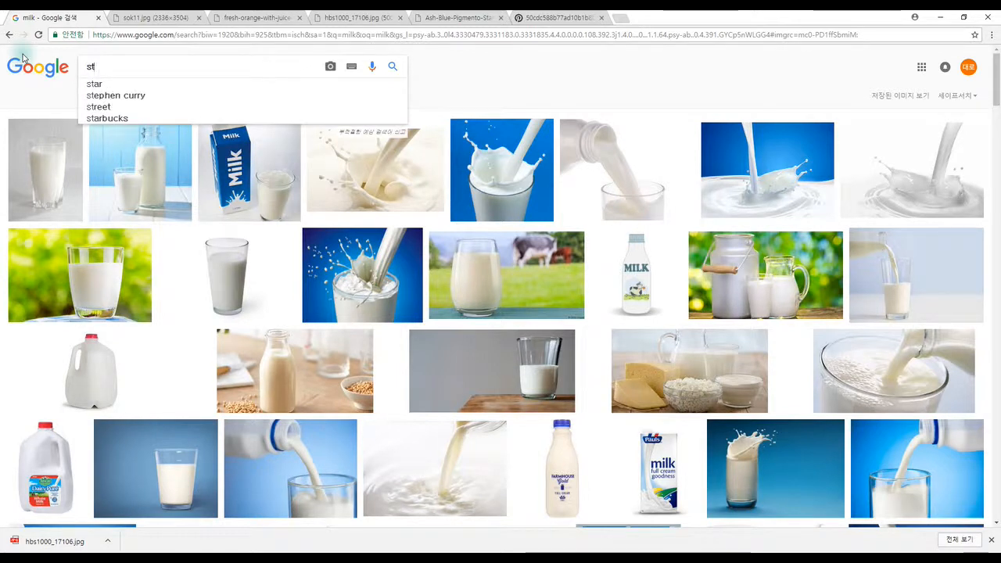
{"action": "type", "text": "raw"}
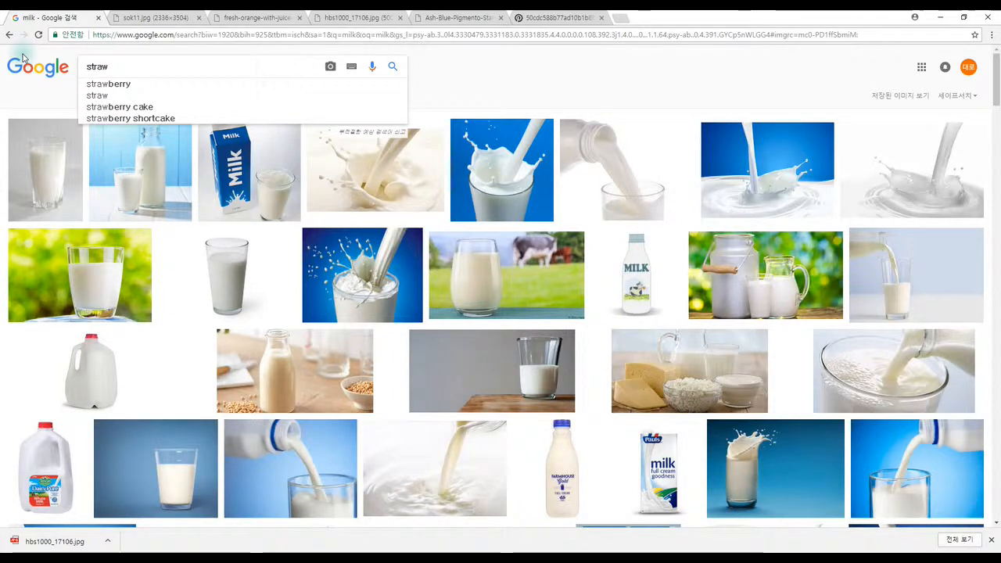
{"action": "key", "text": "Return"}
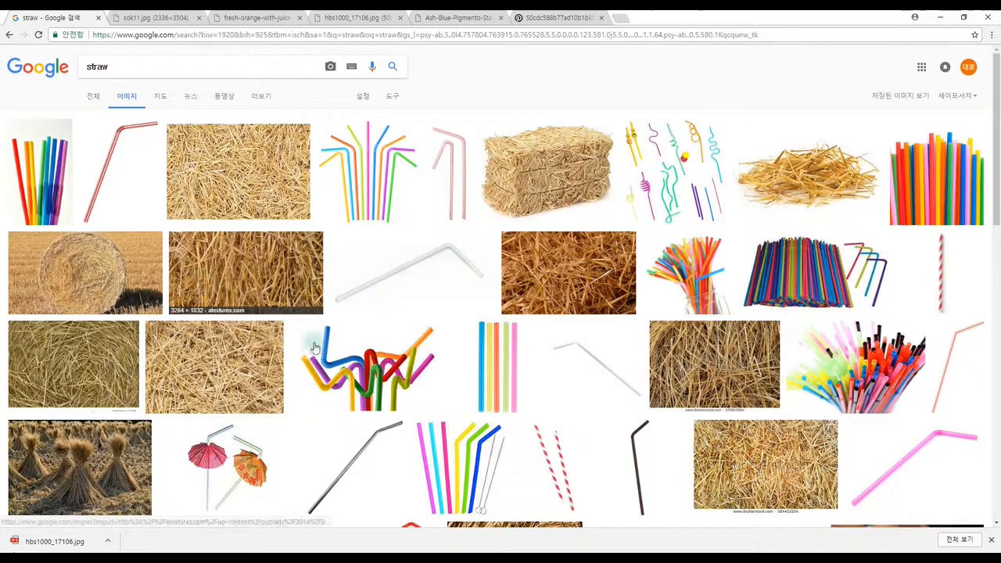
- Browse the straw photos and enlarge the close-up of the blue translucent bendy straw as a reference
{"action": "scroll", "coordinate": [454, 374], "scroll_direction": "down", "scroll_amount": 5}
{"action": "scroll", "coordinate": [493, 376], "scroll_direction": "down", "scroll_amount": 3}
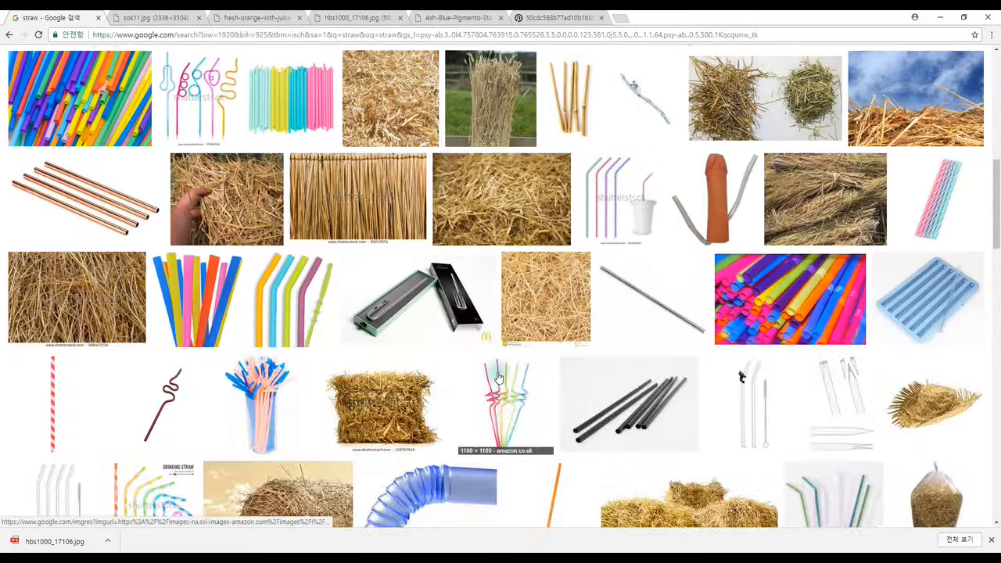
{"action": "scroll", "coordinate": [497, 377], "scroll_direction": "down", "scroll_amount": 2}
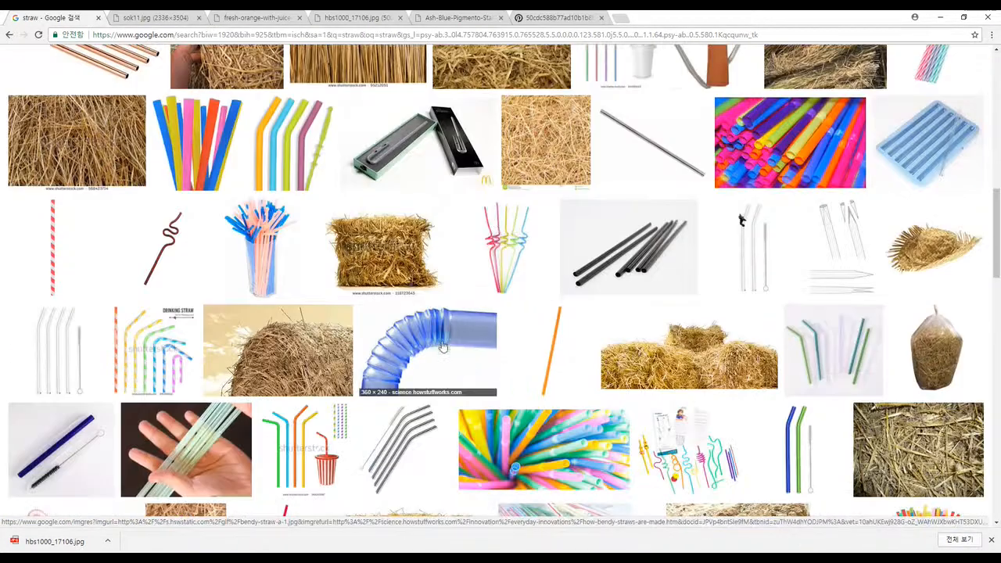
{"action": "left_click", "coordinate": [473, 363]}
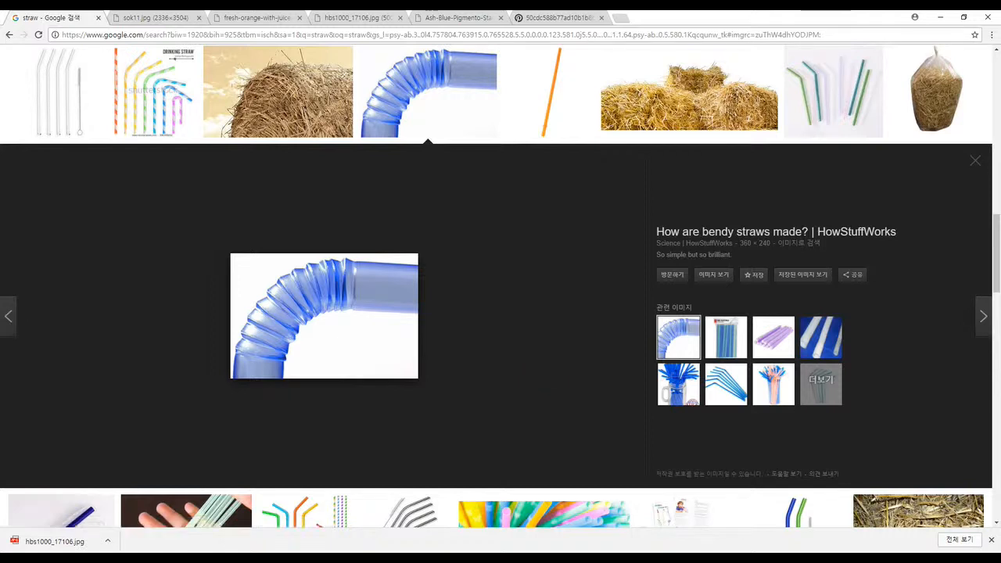
{"action": "scroll", "coordinate": [703, 352], "scroll_direction": "down", "scroll_amount": 5}
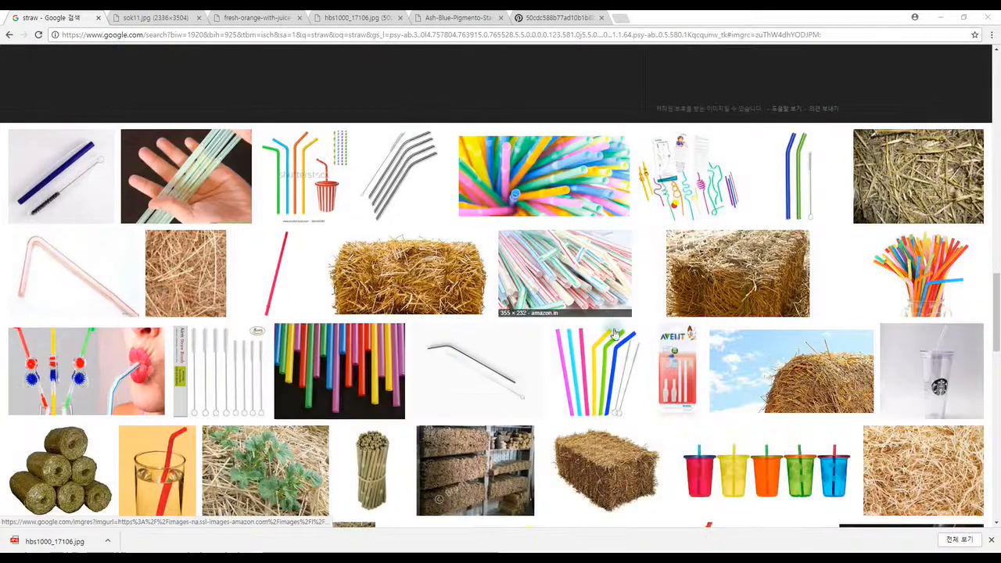
{"action": "scroll", "coordinate": [525, 308], "scroll_direction": "down", "scroll_amount": 4}
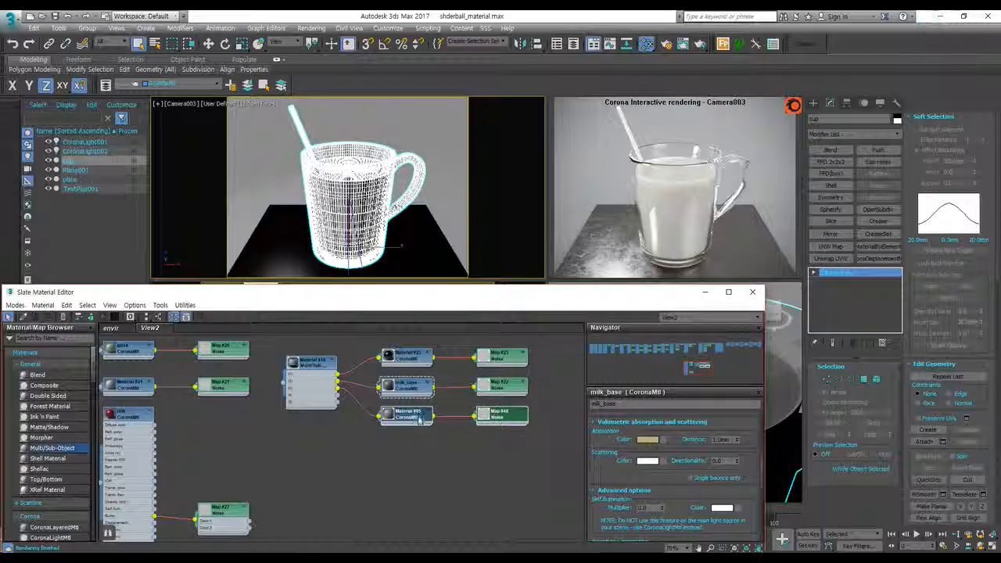
- Back in 3ds Max, delete the copied milk_base and its map, and connect a new CoronaMtl to the Multi/Sub-Object material's third slot
{"action": "double_click", "coordinate": [387, 415]}
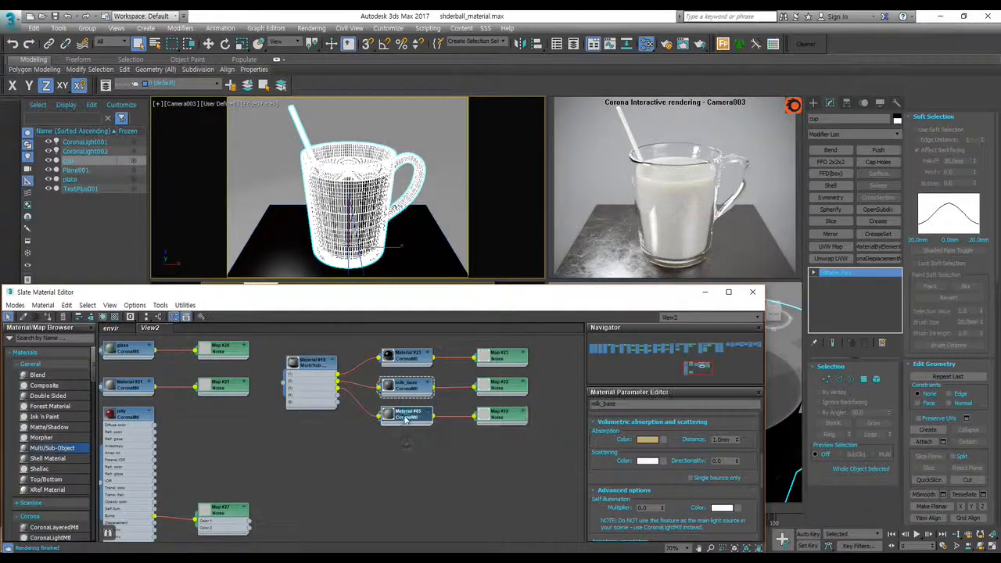
{"action": "key", "text": "Delete"}
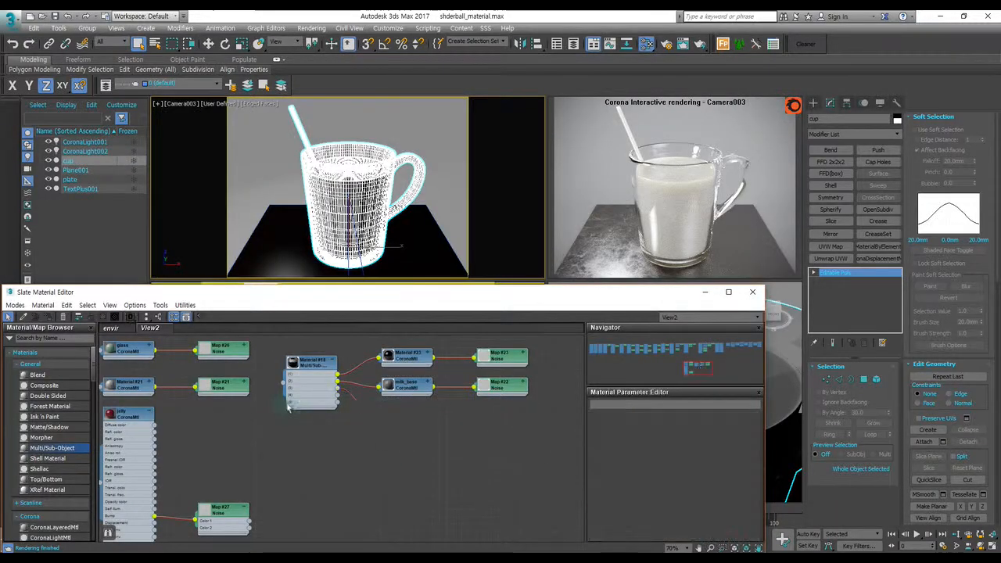
{"action": "scroll", "coordinate": [47, 446], "scroll_direction": "down", "scroll_amount": 15}
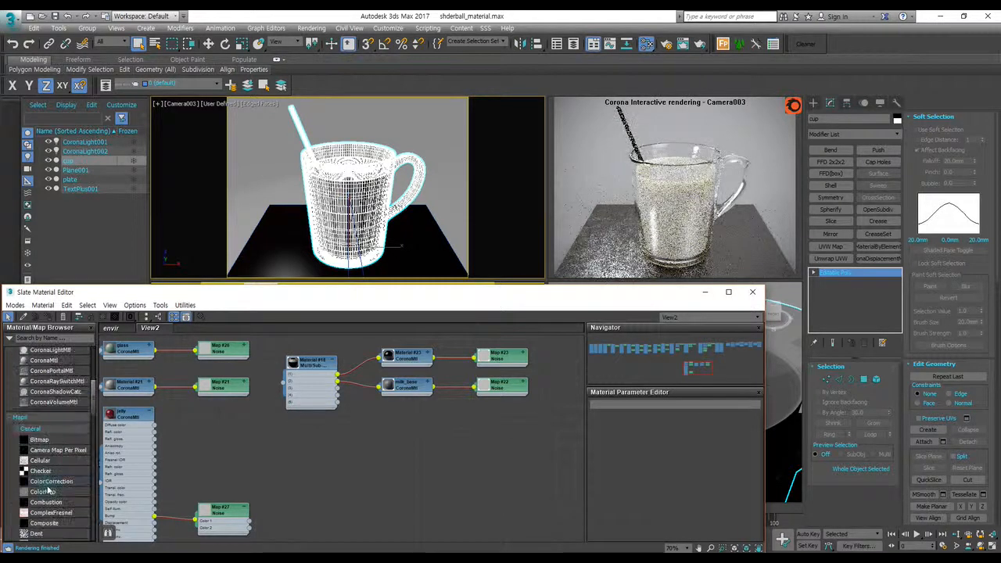
{"action": "scroll", "coordinate": [48, 476], "scroll_direction": "up", "scroll_amount": 12}
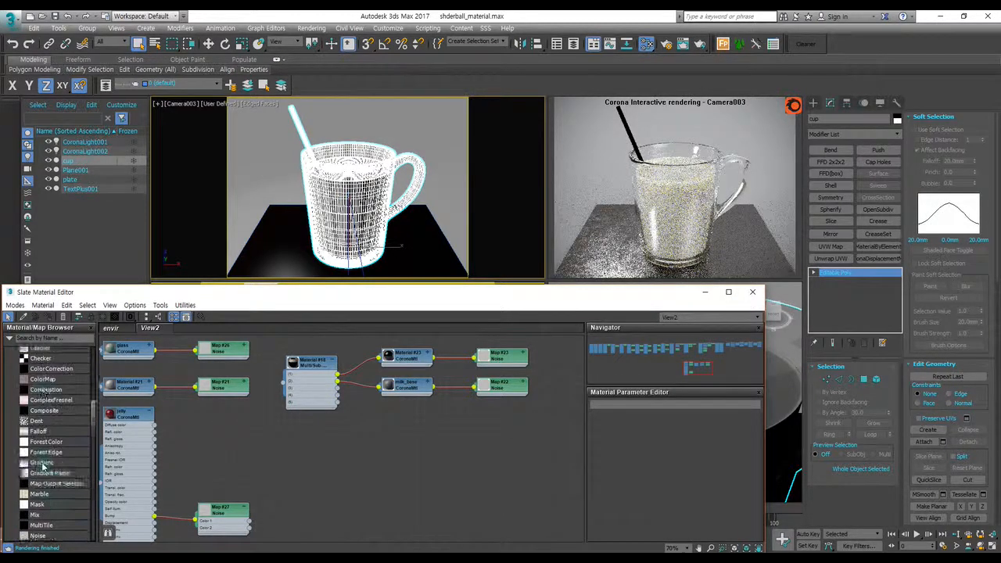
{"action": "scroll", "coordinate": [56, 477], "scroll_direction": "down", "scroll_amount": 3}
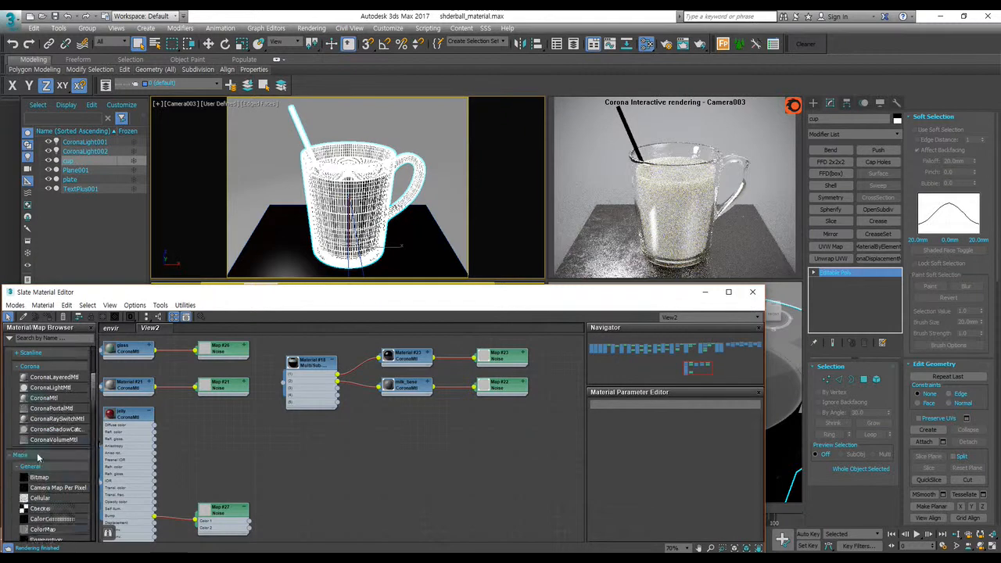
{"action": "scroll", "coordinate": [47, 442], "scroll_direction": "down", "scroll_amount": 3}
{"action": "left_click_drag", "start_coordinate": [47, 440], "coordinate": [417, 410]}
{"action": "left_click", "coordinate": [419, 403]}
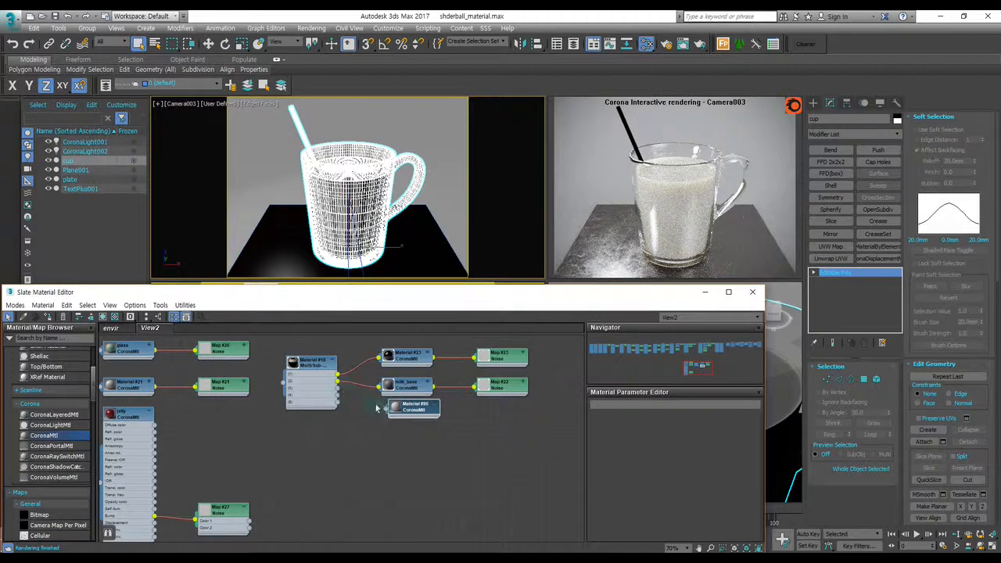
{"action": "left_click_drag", "start_coordinate": [338, 393], "coordinate": [338, 389]}
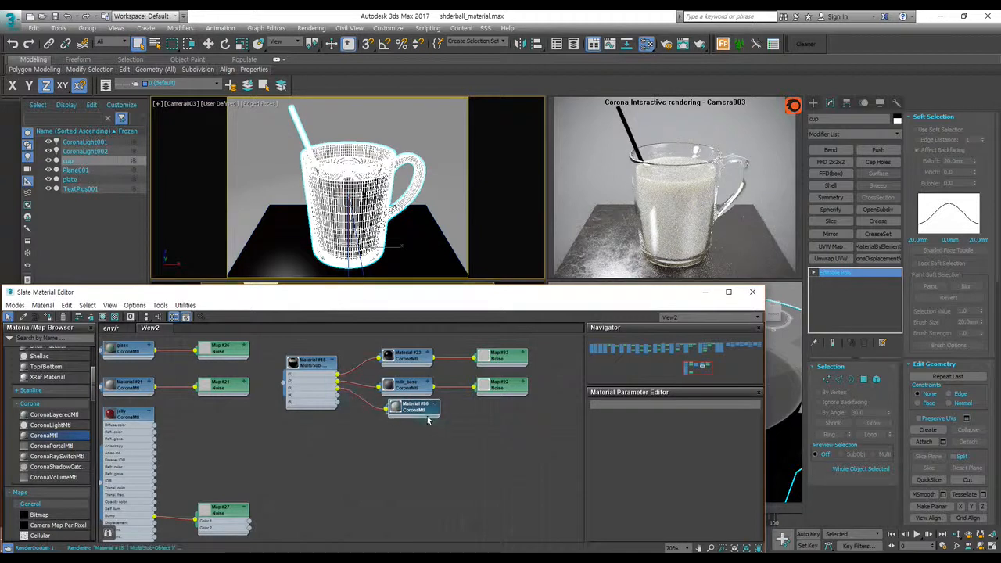
- Open the new CoronaMtl's parameters and set its diffuse color to a dark blue
{"action": "double_click", "coordinate": [421, 412]}
{"action": "left_click_drag", "start_coordinate": [421, 411], "coordinate": [413, 412]}
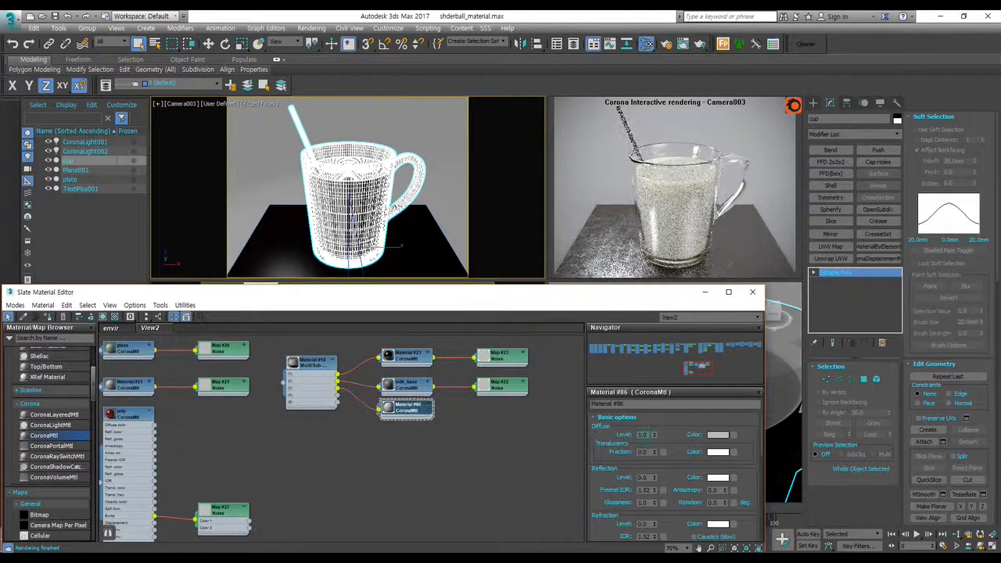
{"action": "double_click", "coordinate": [644, 435]}
{"action": "left_click", "coordinate": [718, 436]}
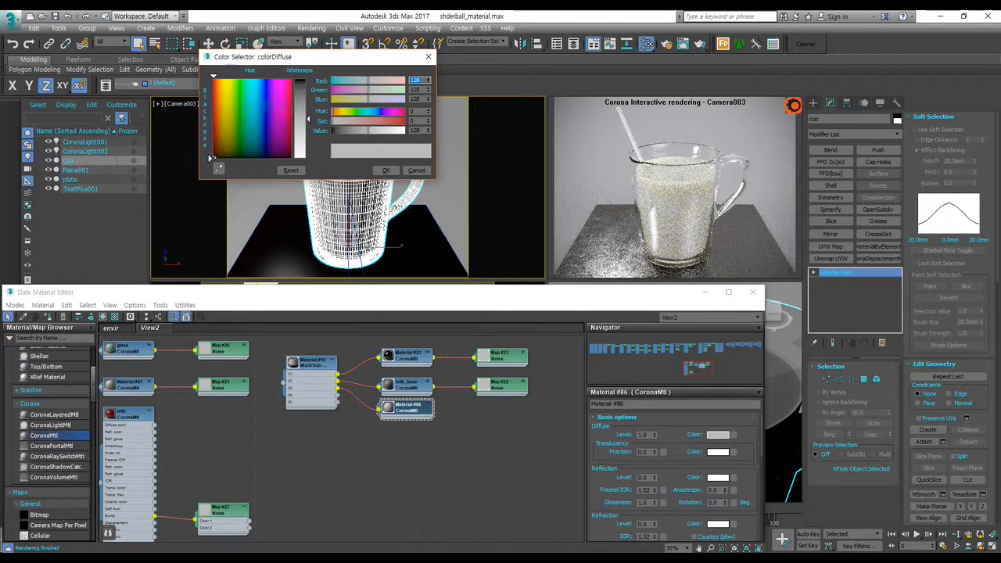
{"action": "left_click_drag", "start_coordinate": [260, 110], "coordinate": [255, 82]}
{"action": "mouse_move", "coordinate": [308, 118]}
{"action": "left_mouse_down"}
{"action": "mouse_move", "coordinate": [309, 82]}
{"action": "mouse_move", "coordinate": [262, 77]}
{"action": "left_mouse_up"}
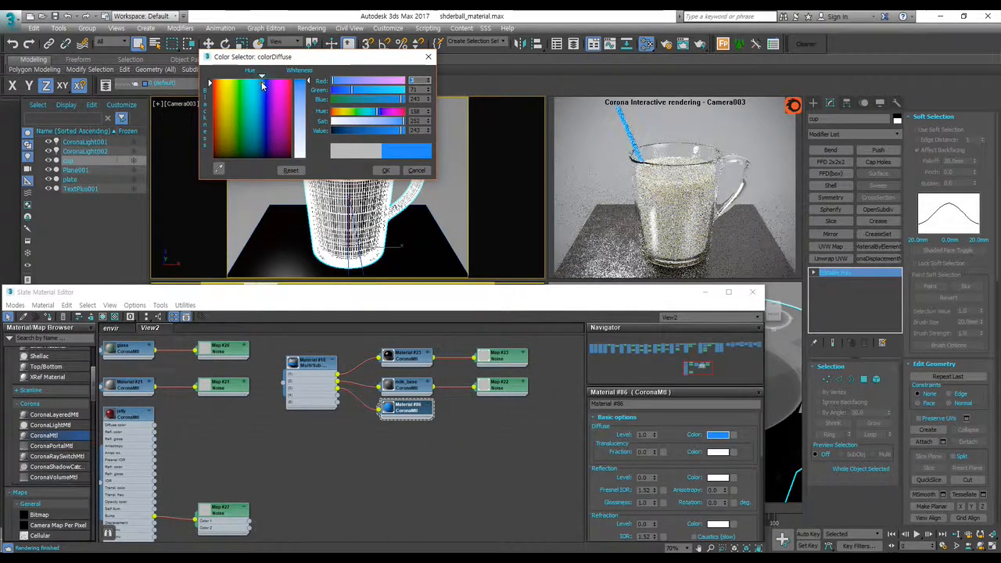
{"action": "left_click_drag", "start_coordinate": [354, 132], "coordinate": [334, 132]}
{"action": "left_click", "coordinate": [382, 170]}
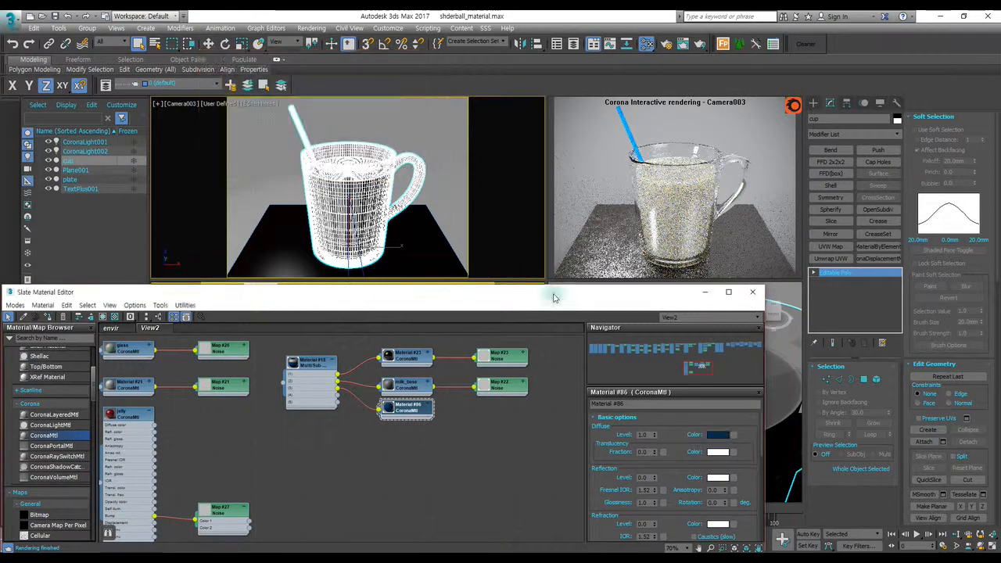
- Set the blue material's reflection level to 0.6 and its Fresnel IOR to 1.8
{"action": "scroll", "coordinate": [601, 447], "scroll_direction": "down", "scroll_amount": 1}
{"action": "double_click", "coordinate": [644, 457]}
{"action": "type", "text": "0.6"}
{"action": "key", "text": "Return"}
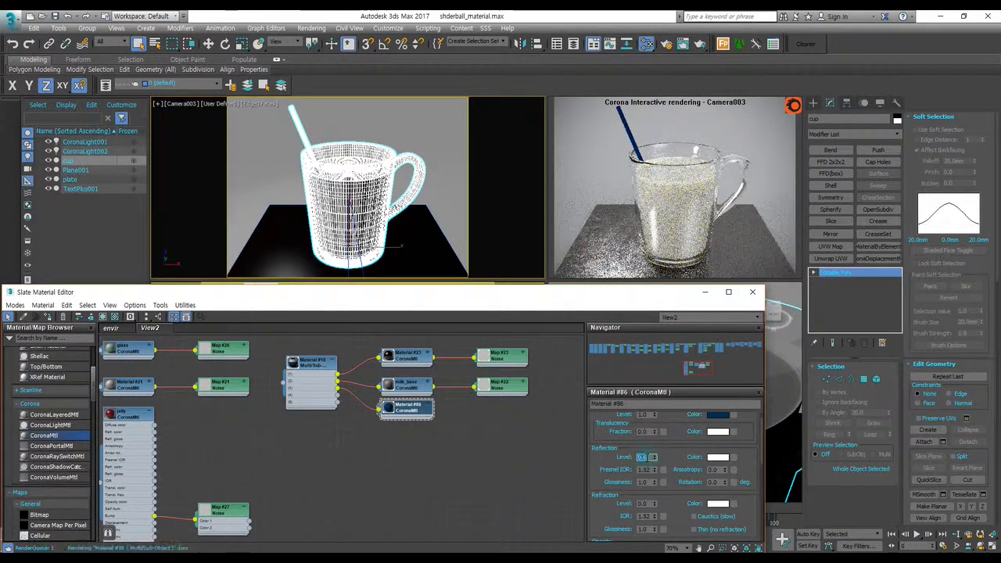
{"action": "key", "text": "Tab"}
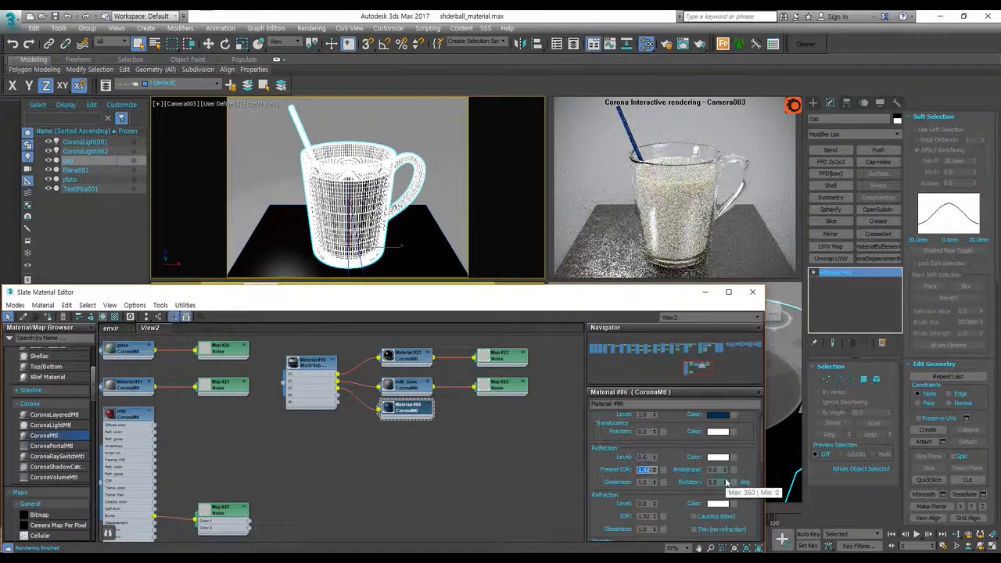
{"action": "type", "text": "1"}
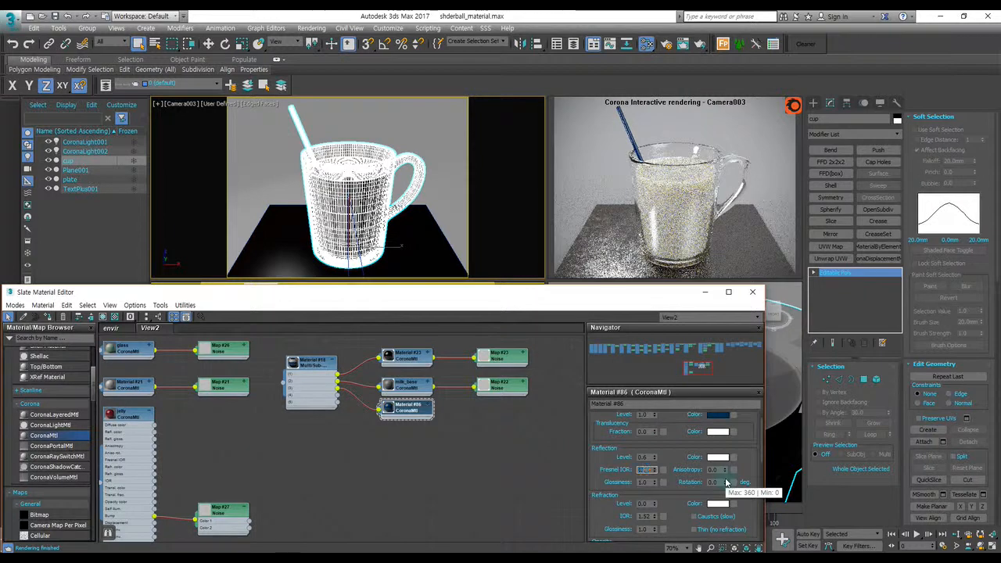
{"action": "type", "text": ".8"}
{"action": "key", "text": "Return"}
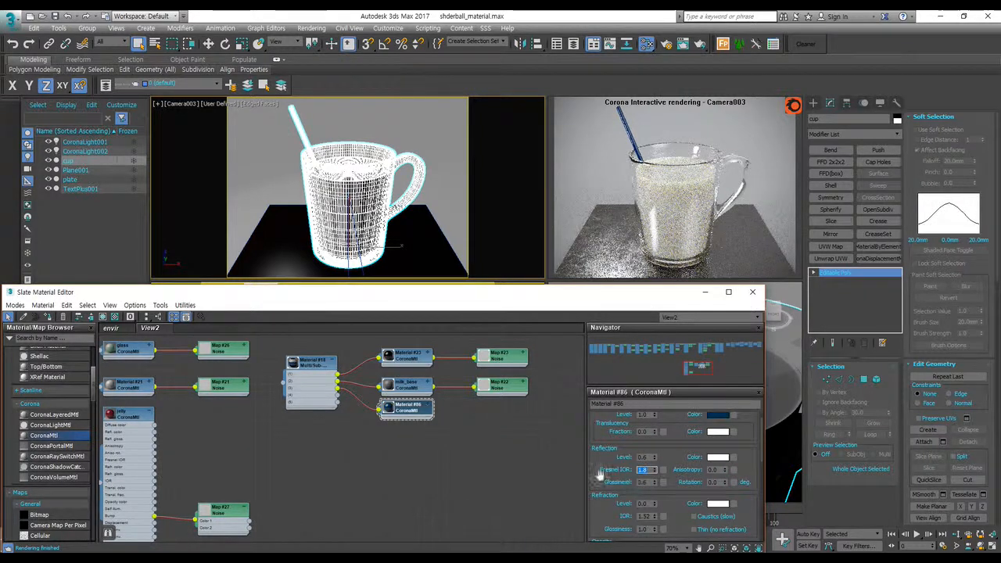
- Set the blue material's reflection glossiness to 0.7 and lower its Fresnel IOR to 1.65
{"action": "left_click", "coordinate": [646, 482]}
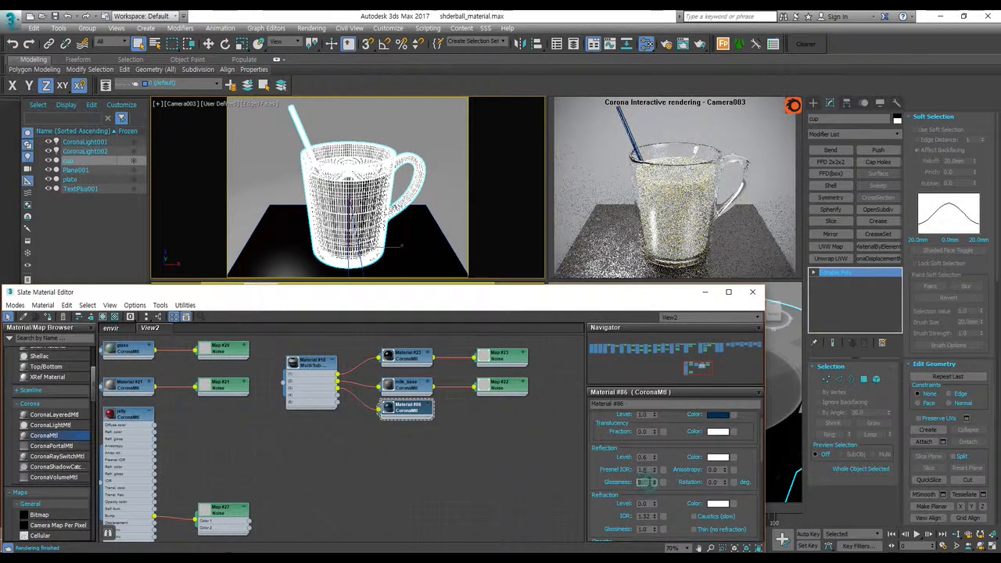
{"action": "type", "text": "0.7"}
{"action": "key", "text": "Return"}
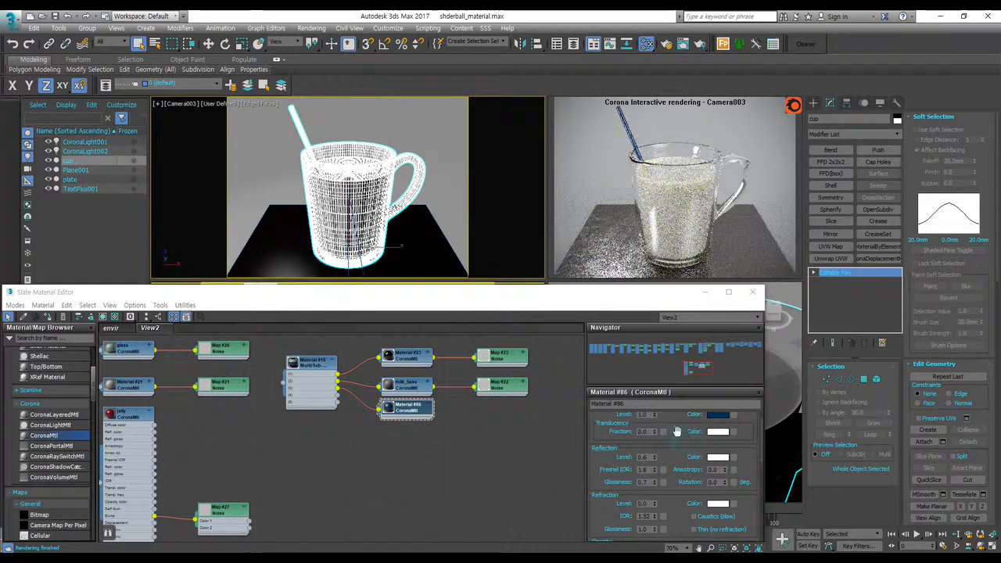
{"action": "left_click_drag", "start_coordinate": [676, 431], "coordinate": [672, 465]}
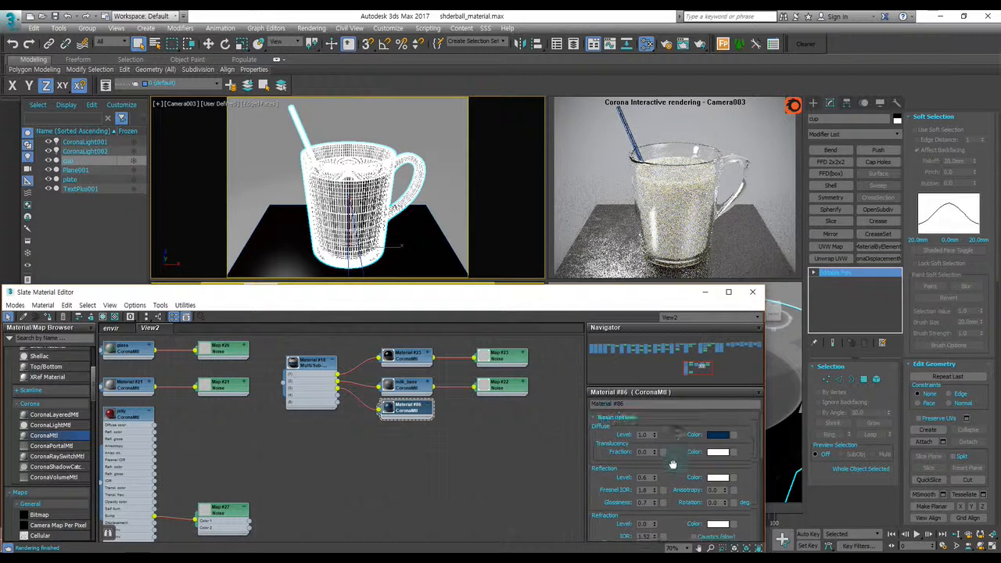
{"action": "double_click", "coordinate": [643, 489]}
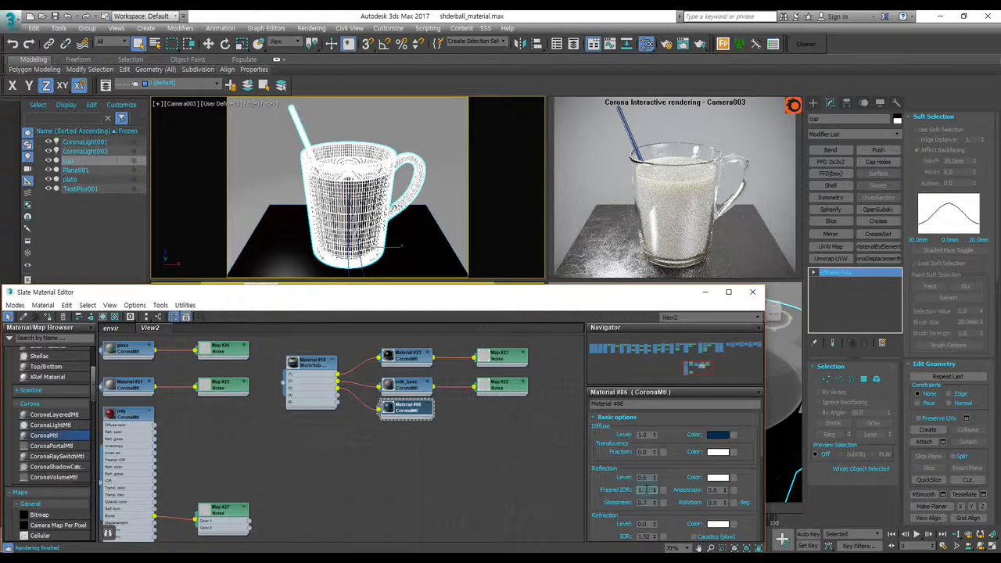
- Set the blue material's refraction level to 0.2
{"action": "scroll", "coordinate": [605, 486], "scroll_direction": "down", "scroll_amount": 2}
{"action": "scroll", "coordinate": [606, 486], "scroll_direction": "up", "scroll_amount": 1}
{"action": "scroll", "coordinate": [606, 486], "scroll_direction": "down", "scroll_amount": 1}
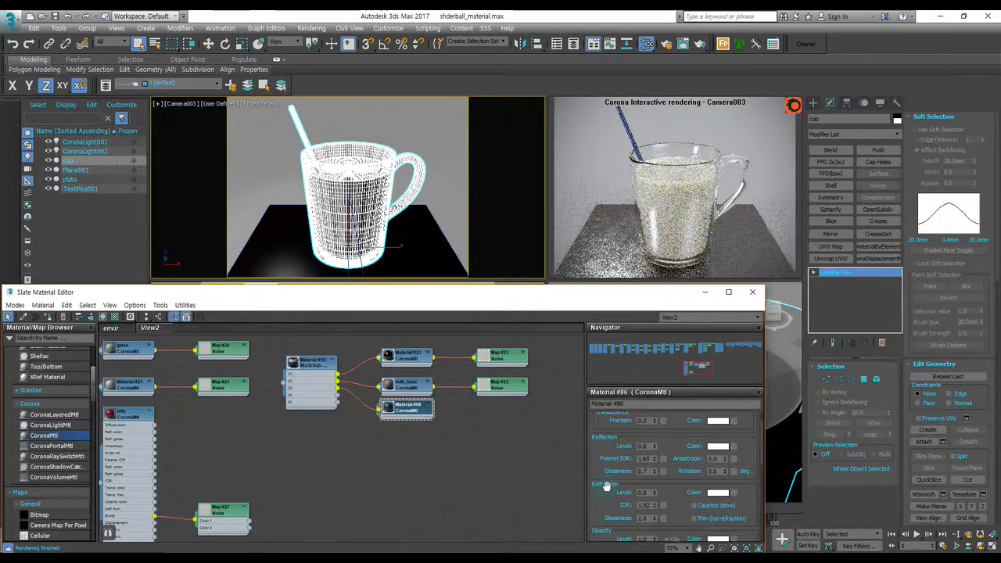
{"action": "scroll", "coordinate": [641, 479], "scroll_direction": "down", "scroll_amount": 1}
{"action": "double_click", "coordinate": [643, 476]}
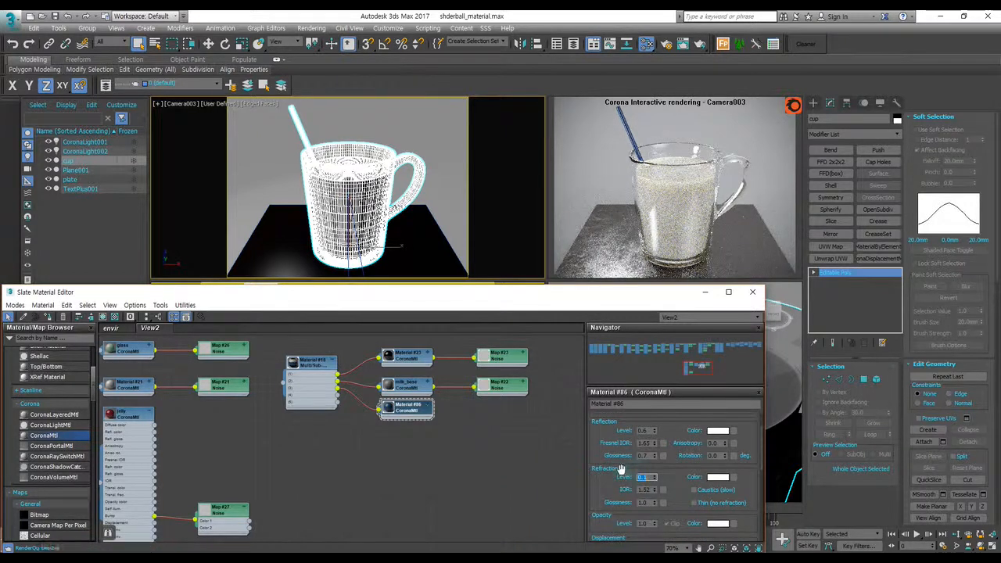
{"action": "type", "text": "0.01"}
{"action": "key", "text": "Return"}
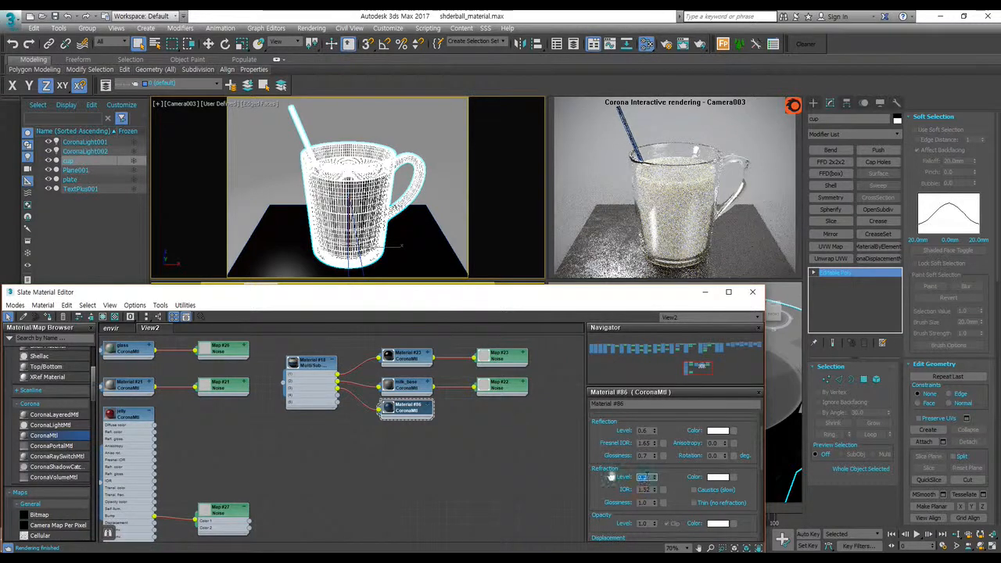
{"action": "type", "text": "0.2"}
{"action": "key", "text": "Return"}
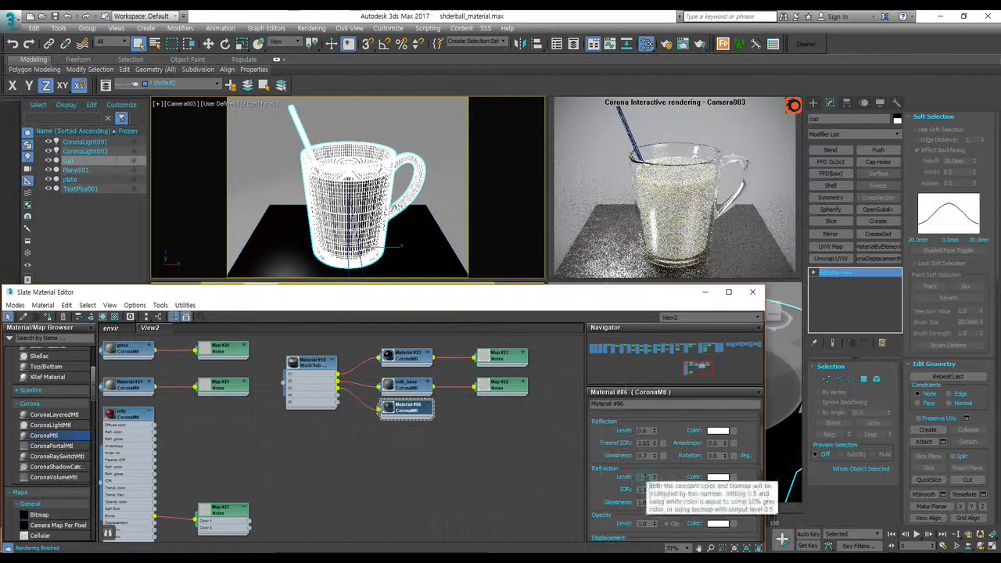
- Copy the dark blue diffuse color and paste it into the translucency color
{"action": "scroll", "coordinate": [614, 497], "scroll_direction": "up", "scroll_amount": 3}
{"action": "scroll", "coordinate": [674, 459], "scroll_direction": "down", "scroll_amount": 1}
{"action": "scroll", "coordinate": [686, 450], "scroll_direction": "up", "scroll_amount": 1}
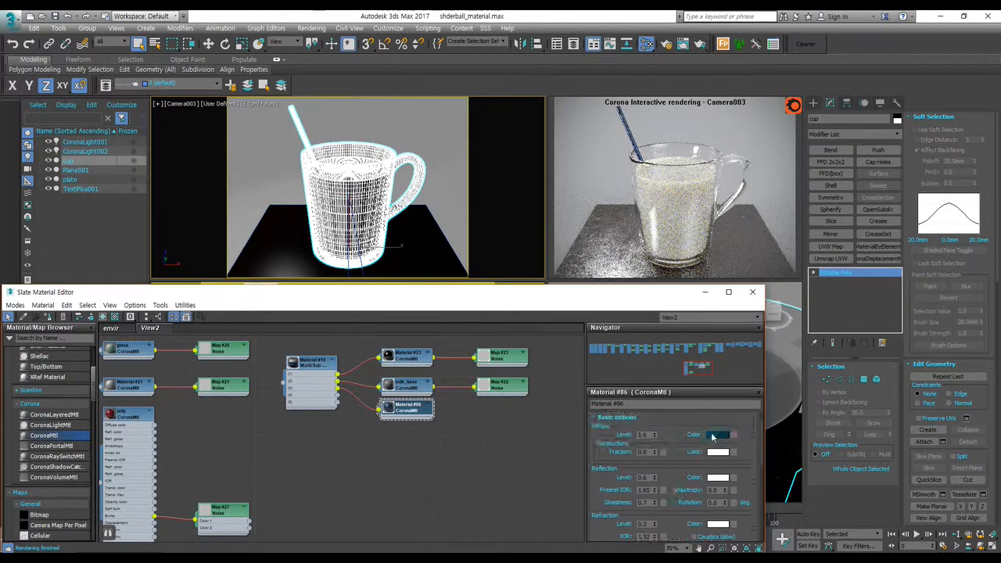
{"action": "right_click", "coordinate": [715, 436]}
{"action": "left_click", "coordinate": [733, 442]}
{"action": "right_click", "coordinate": [713, 451]}
{"action": "left_click", "coordinate": [727, 466]}
- Desaturate the translucency color to a greyish blue and set the translucency fraction to 0.3
{"action": "left_click", "coordinate": [644, 451]}
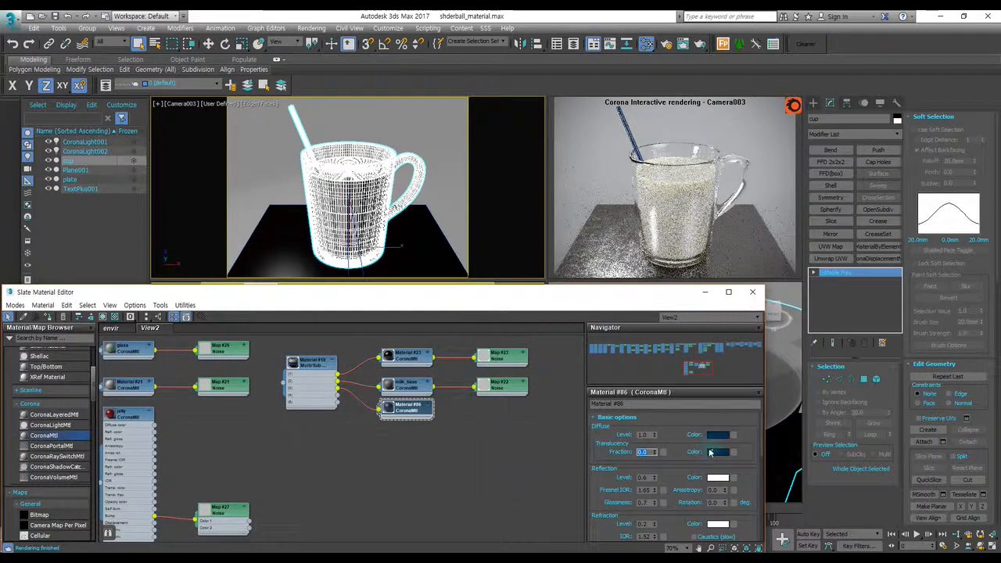
{"action": "left_click", "coordinate": [717, 452]}
{"action": "mouse_move", "coordinate": [309, 79]}
{"action": "left_mouse_down"}
{"action": "mouse_move", "coordinate": [309, 111]}
{"action": "mouse_move", "coordinate": [309, 98]}
{"action": "left_mouse_up"}
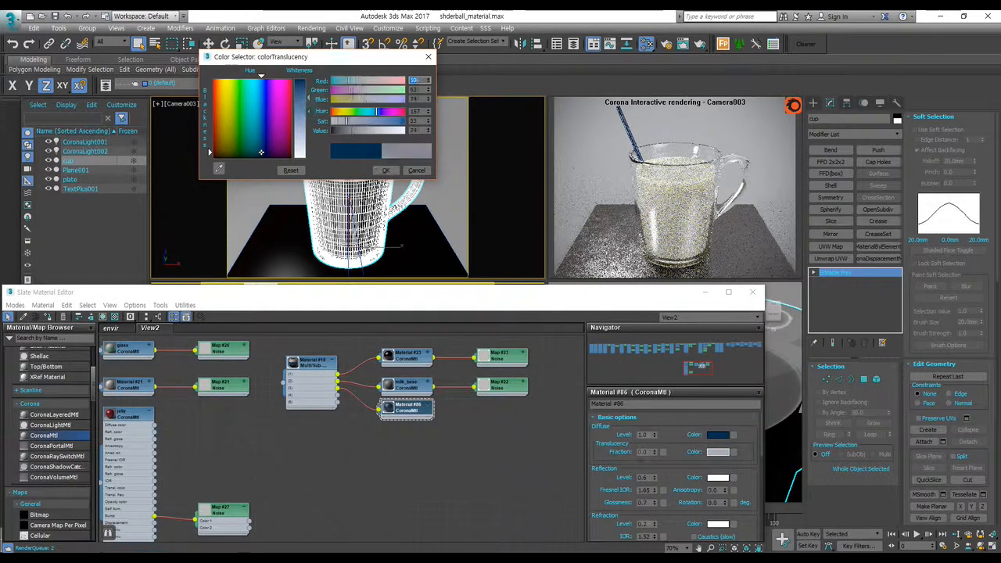
{"action": "left_click", "coordinate": [385, 170]}
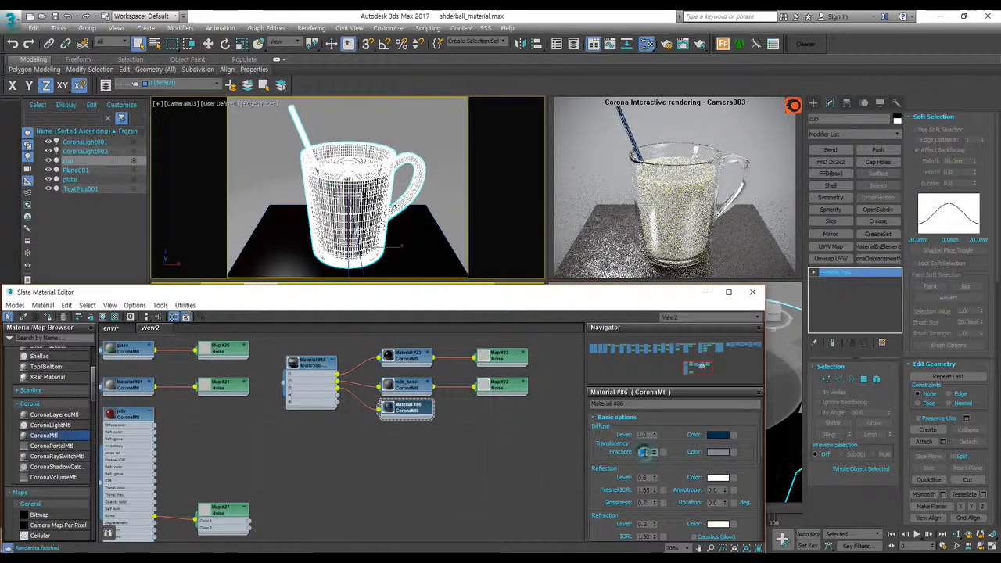
{"action": "double_click", "coordinate": [643, 452]}
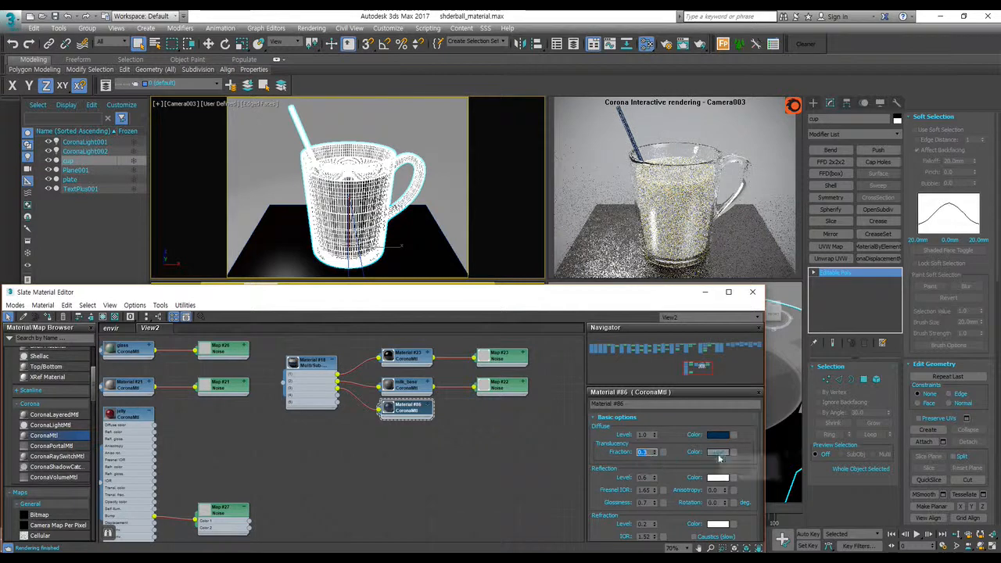
- Copy the translucency color into the volumetric absorption color and set the absorption distance to 2 mm
{"action": "left_click_drag", "start_coordinate": [735, 464], "coordinate": [671, 420]}
{"action": "scroll", "coordinate": [666, 454], "scroll_direction": "down", "scroll_amount": 10}
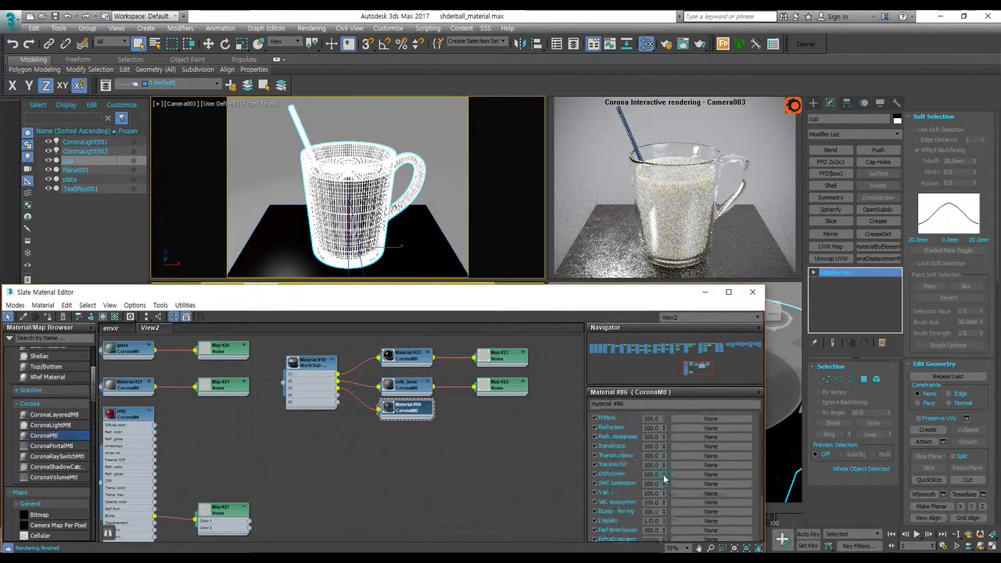
{"action": "scroll", "coordinate": [668, 451], "scroll_direction": "up", "scroll_amount": 4}
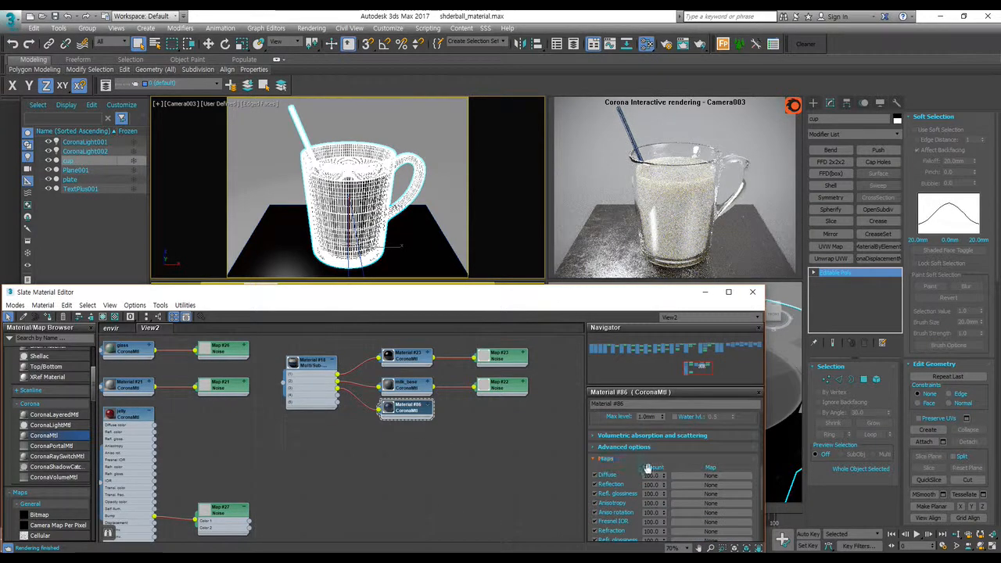
{"action": "right_click", "coordinate": [645, 454]}
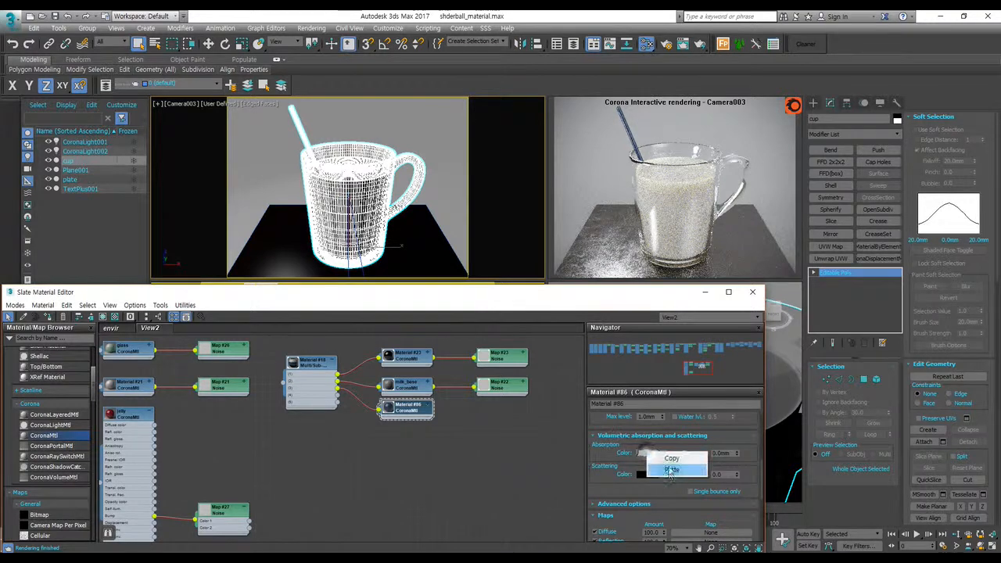
{"action": "left_click", "coordinate": [670, 470]}
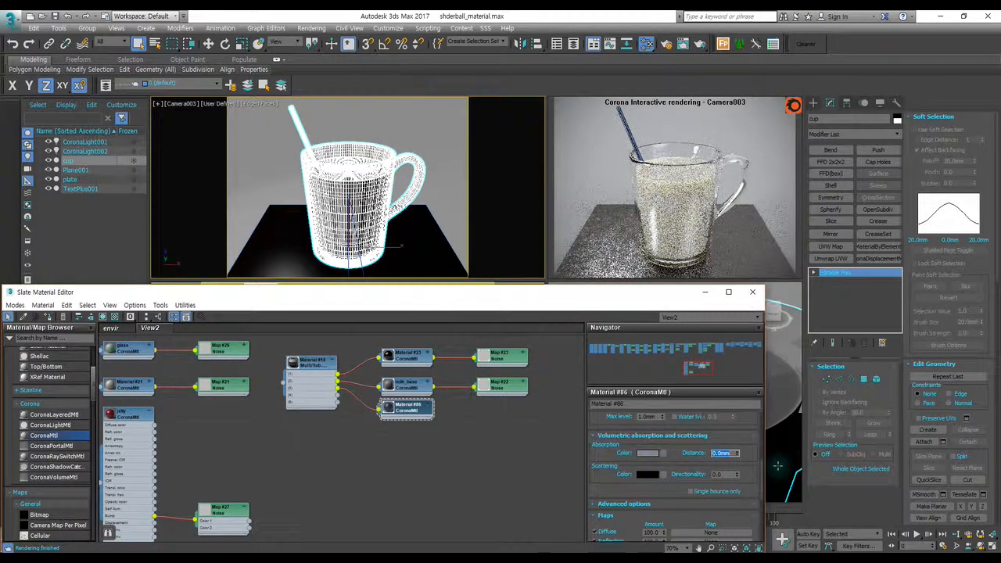
{"action": "type", "text": "2"}
{"action": "key", "text": "Return"}
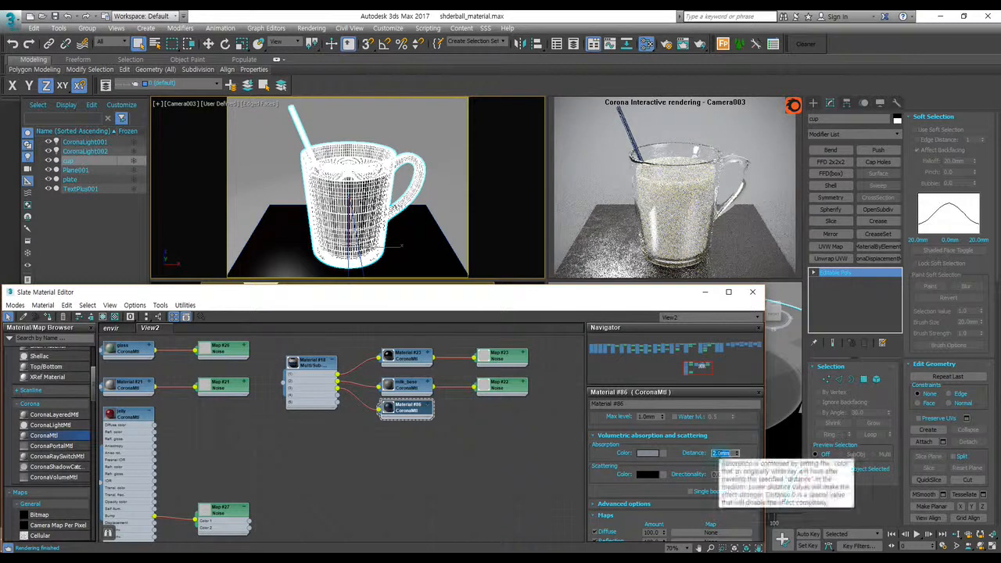
- Set the absorption distance to 1 mm and change the absorption color to a saturated dark blue
{"action": "double_click", "coordinate": [724, 453]}
{"action": "left_click", "coordinate": [798, 461]}
{"action": "double_click", "coordinate": [724, 453]}
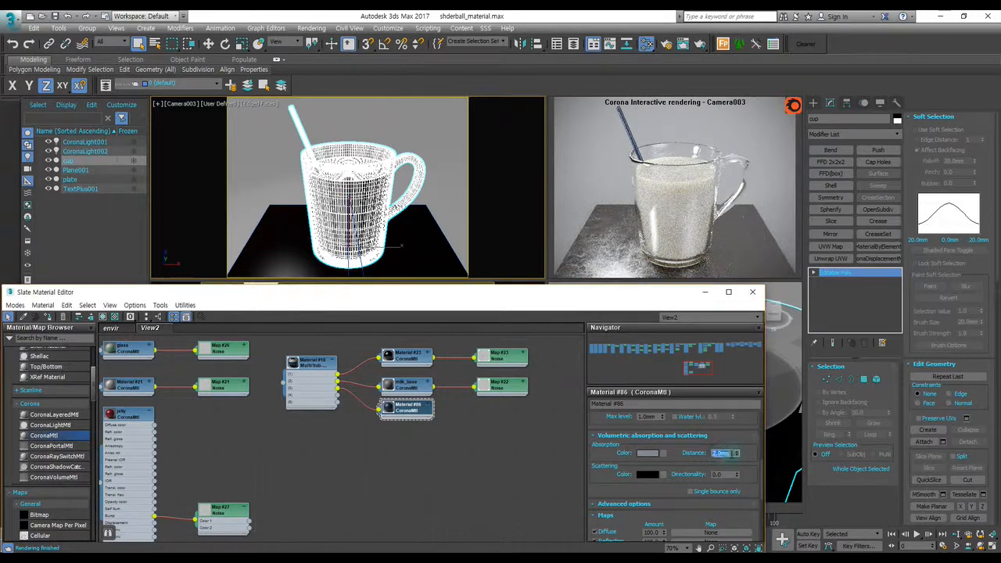
{"action": "type", "text": "1"}
{"action": "key", "text": "Return"}
{"action": "left_click", "coordinate": [646, 453]}
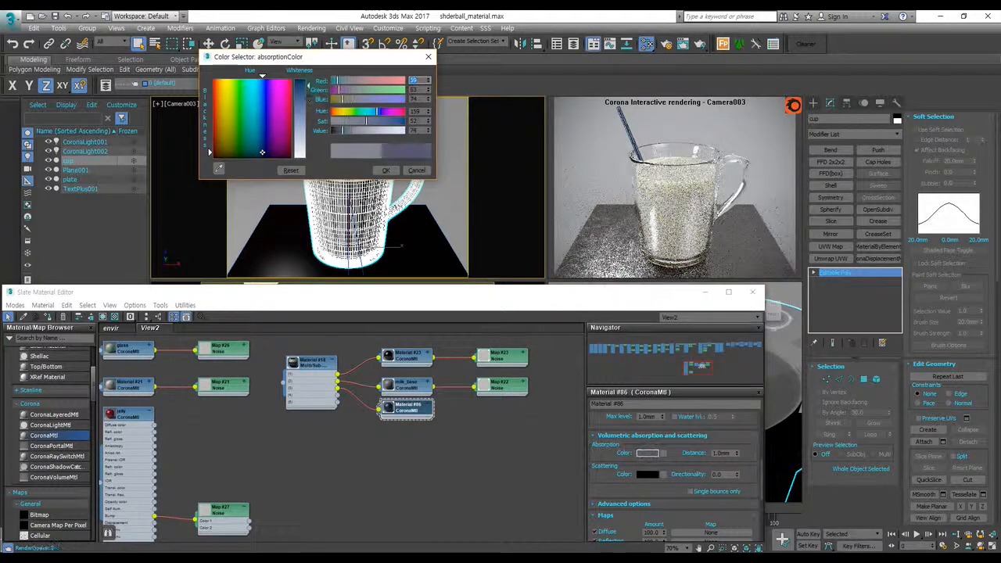
{"action": "left_click", "coordinate": [386, 170]}
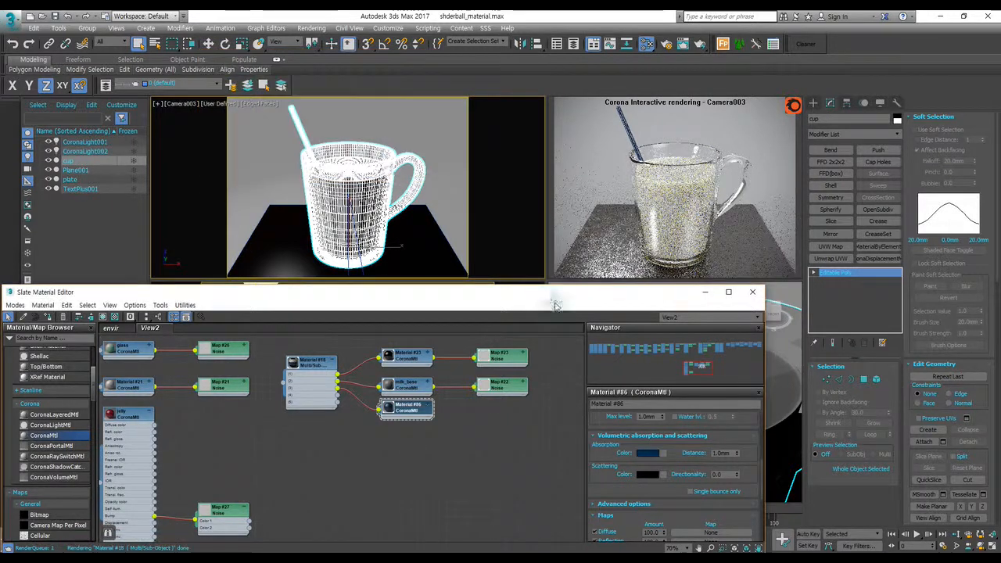
- Set the volumetric absorption distance to 3 mm
{"action": "double_click", "coordinate": [719, 452]}
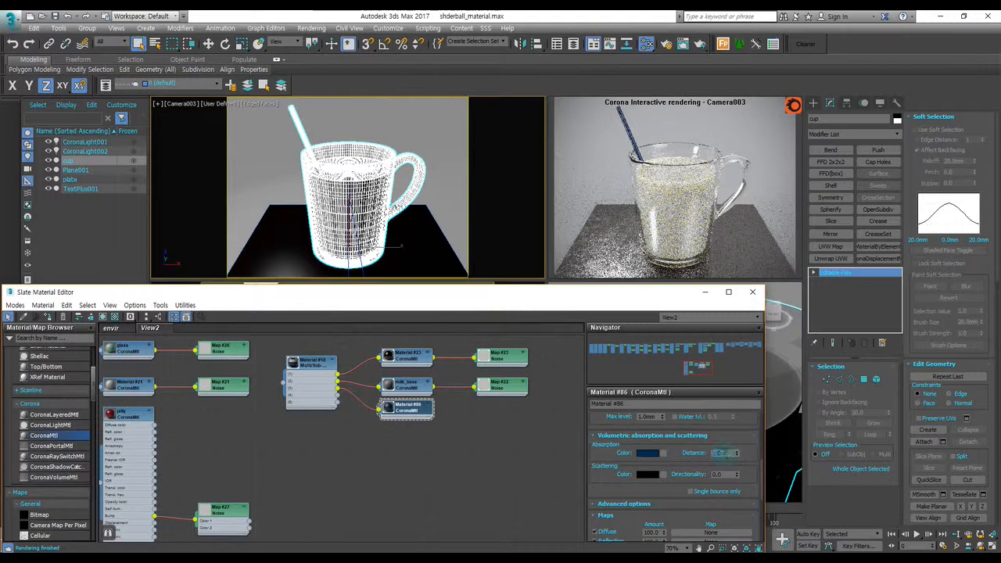
{"action": "type", "text": "3"}
{"action": "key", "text": "Return"}
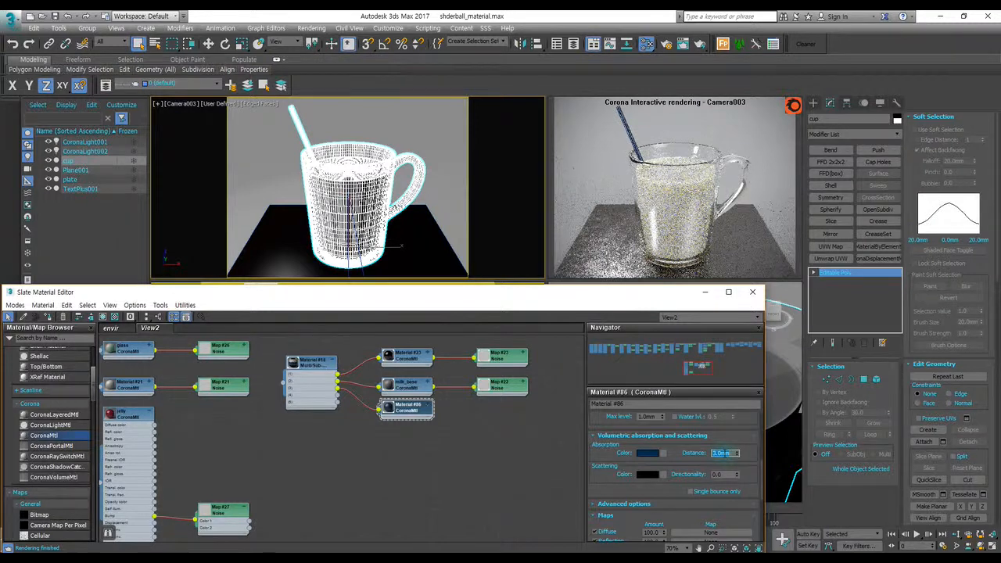
- Duplicate the blue CoronaMtl and place the copy below the straw material of the other glass Multi/Sub-Object setup
{"action": "left_click", "coordinate": [503, 431]}
{"action": "scroll", "coordinate": [490, 427], "scroll_direction": "down", "scroll_amount": 1}
{"action": "mouse_move", "coordinate": [489, 427]}
{"action": "middle_mouse_down"}
{"action": "mouse_move", "coordinate": [328, 454]}
{"action": "mouse_move", "coordinate": [359, 471]}
{"action": "middle_mouse_up"}
{"action": "left_click_drag", "start_coordinate": [291, 466], "coordinate": [437, 380], "text": "shift"}
{"action": "mouse_move", "coordinate": [369, 387]}
{"action": "middle_mouse_down"}
{"action": "mouse_move", "coordinate": [386, 479]}
{"action": "mouse_move", "coordinate": [417, 505]}
{"action": "mouse_move", "coordinate": [300, 516]}
{"action": "middle_mouse_up"}
{"action": "scroll", "coordinate": [395, 455], "scroll_direction": "down", "scroll_amount": 1}
{"action": "left_click_drag", "start_coordinate": [318, 539], "coordinate": [528, 422]}
{"action": "middle_click_drag", "start_coordinate": [516, 427], "coordinate": [411, 467]}
{"action": "scroll", "coordinate": [414, 467], "scroll_direction": "up", "scroll_amount": 1}
{"action": "left_click_drag", "start_coordinate": [432, 459], "coordinate": [466, 443]}
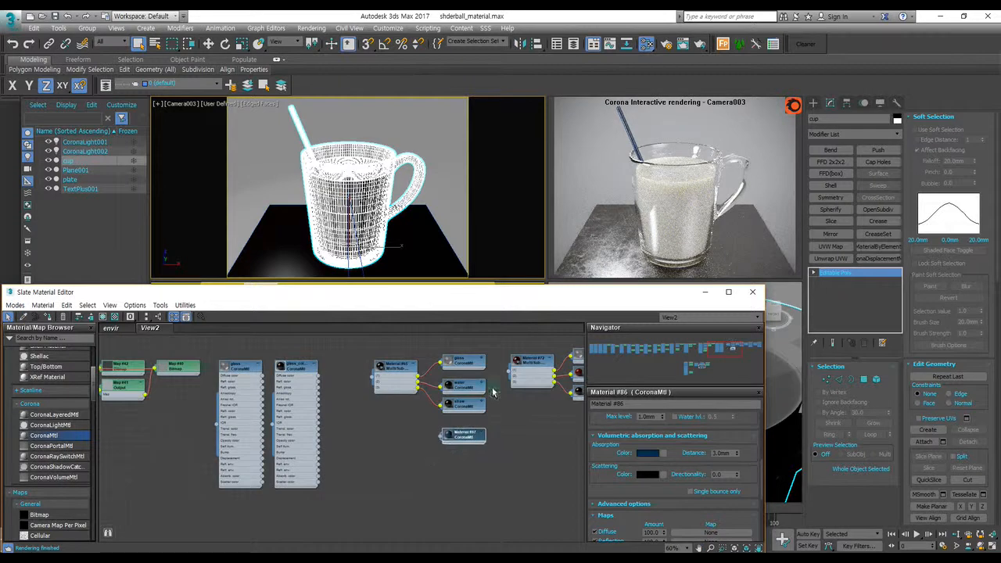
- Rename the copied blue material as straw and delete the old straw material above it
{"action": "double_click", "coordinate": [462, 405]}
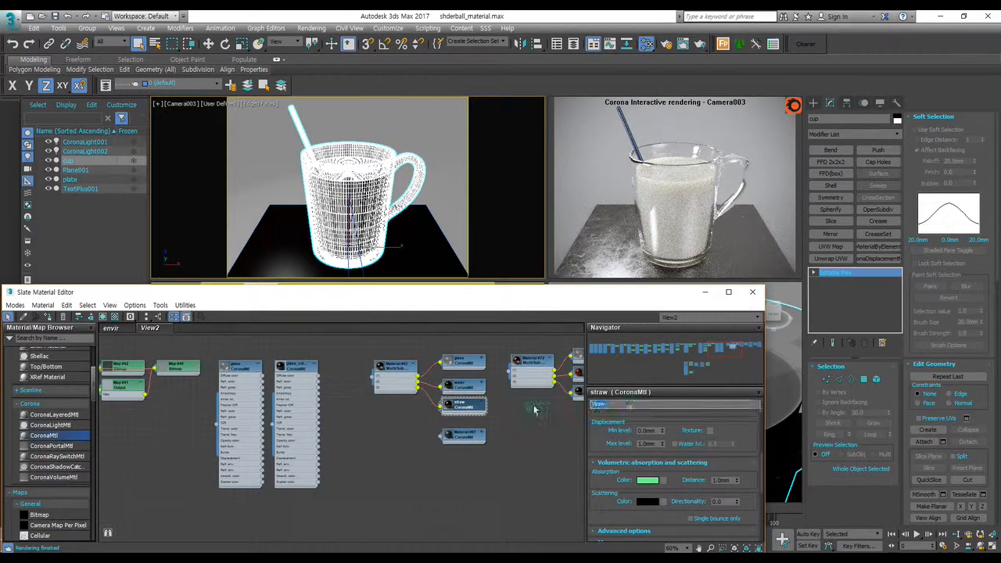
{"action": "double_click", "coordinate": [463, 435]}
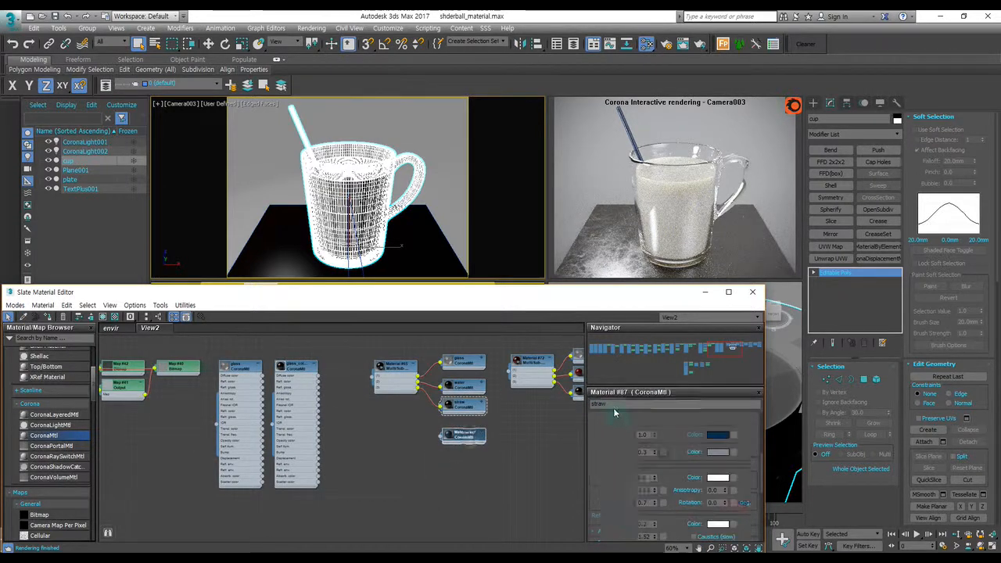
{"action": "double_click", "coordinate": [472, 409]}
{"action": "key", "text": "Delete"}
- Delete the third sub-material of the neighboring Multi/Sub-Object setup and move the new straw material up beneath the water material
{"action": "middle_click_drag", "start_coordinate": [541, 424], "coordinate": [448, 432]}
{"action": "left_click", "coordinate": [505, 402]}
{"action": "key", "text": "Delete"}
{"action": "left_click_drag", "start_coordinate": [393, 442], "coordinate": [393, 409]}
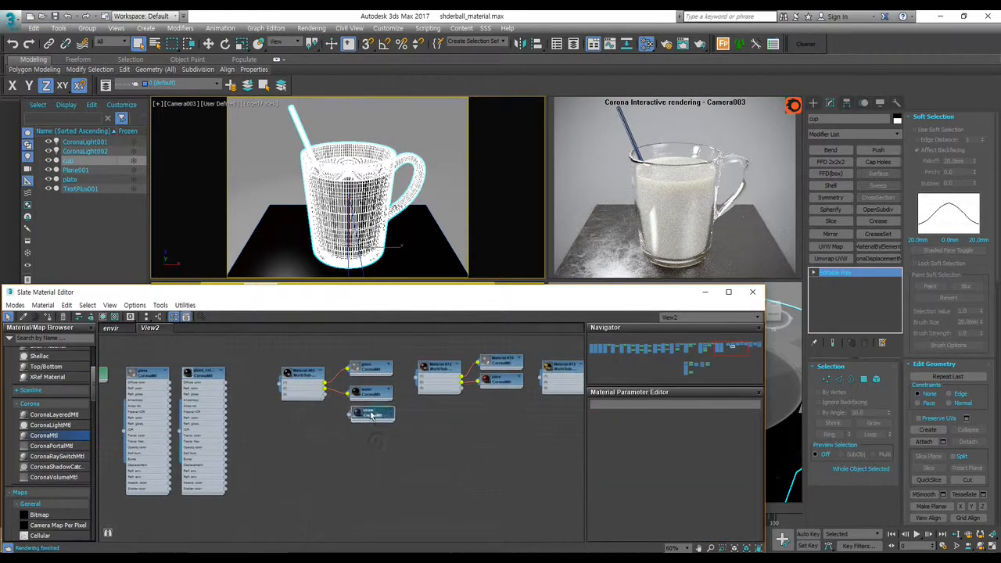
- Duplicate the straw material and place the copy beneath the juice material of the next Multi/Sub-Object setup
{"action": "middle_click_drag", "start_coordinate": [387, 411], "coordinate": [270, 413]}
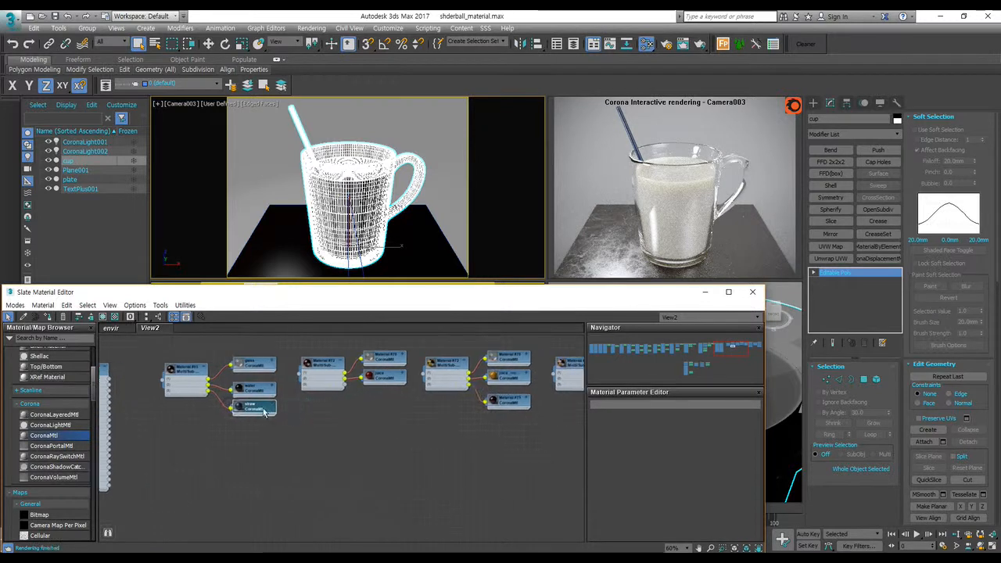
{"action": "left_click_drag", "start_coordinate": [258, 412], "coordinate": [344, 384], "text": "shift"}
{"action": "middle_click_drag", "start_coordinate": [455, 416], "coordinate": [343, 412]}
{"action": "middle_click_drag", "start_coordinate": [403, 407], "coordinate": [346, 413]}
- Replace the old third sub-materials of the two remaining glass Multi/Sub-Object setups with copies of the straw material
{"action": "double_click", "coordinate": [347, 407]}
{"action": "key", "text": "Delete"}
{"action": "left_click", "coordinate": [467, 409]}
{"action": "key", "text": "Delete"}
{"action": "mouse_move", "coordinate": [225, 414]}
{"action": "left_mouse_down"}
{"action": "mouse_move", "coordinate": [219, 407]}
{"action": "mouse_move", "coordinate": [348, 408]}
{"action": "left_mouse_up"}
{"action": "mouse_move", "coordinate": [348, 407]}
{"action": "left_mouse_down", "text": "shift"}
{"action": "mouse_move", "coordinate": [459, 428]}
{"action": "mouse_move", "coordinate": [480, 411]}
{"action": "mouse_move", "coordinate": [473, 407]}
{"action": "left_mouse_up", "text": "shift"}
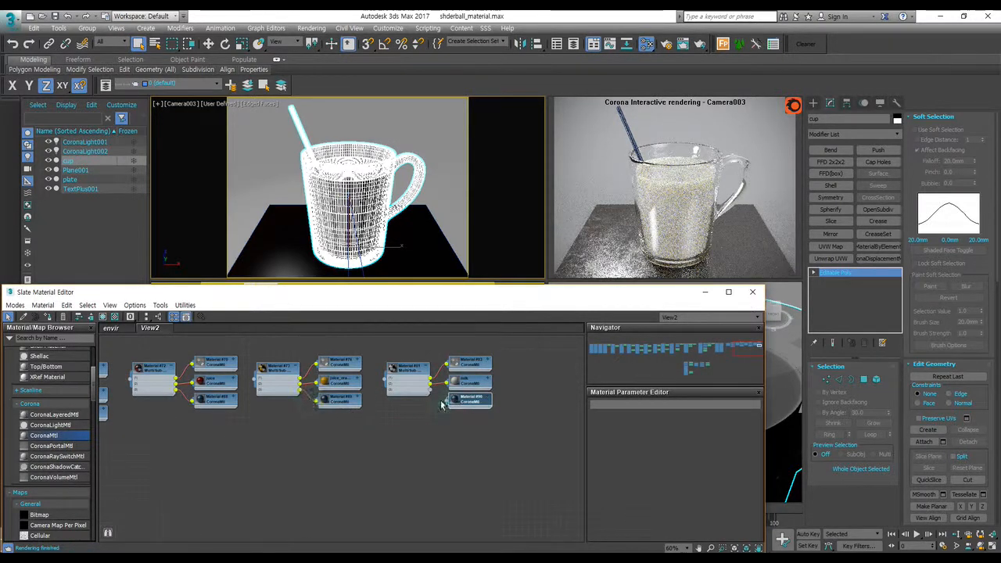
{"action": "left_click", "coordinate": [499, 439]}
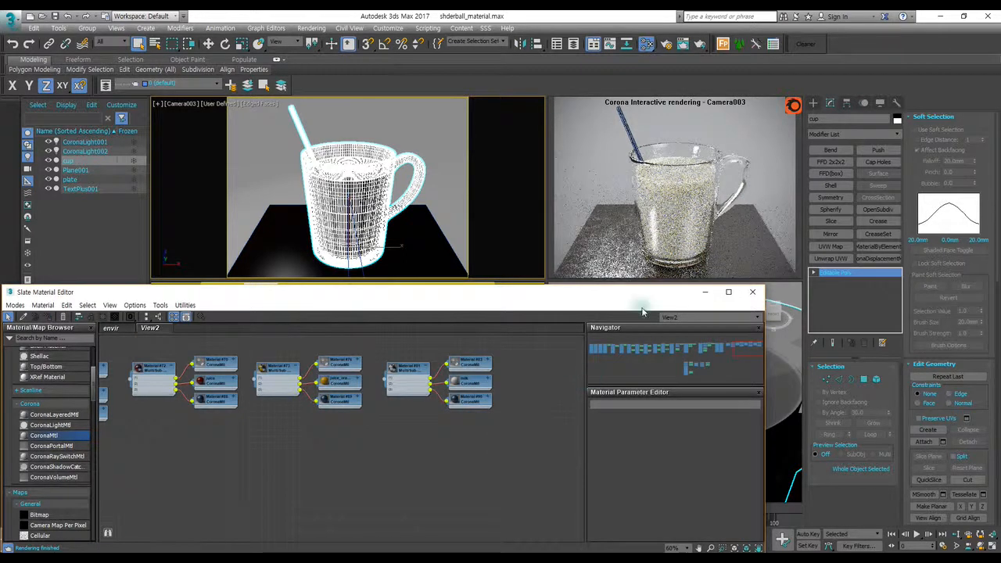
- Assign the Multi/Sub-Object material containing the milk sub-material to the cup
{"action": "left_click", "coordinate": [643, 229]}
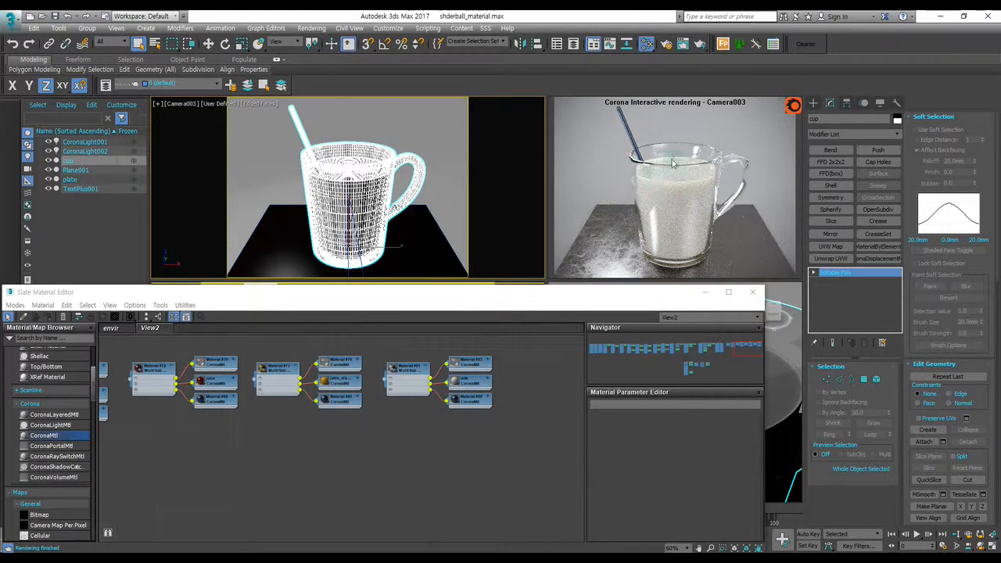
{"action": "double_click", "coordinate": [407, 380]}
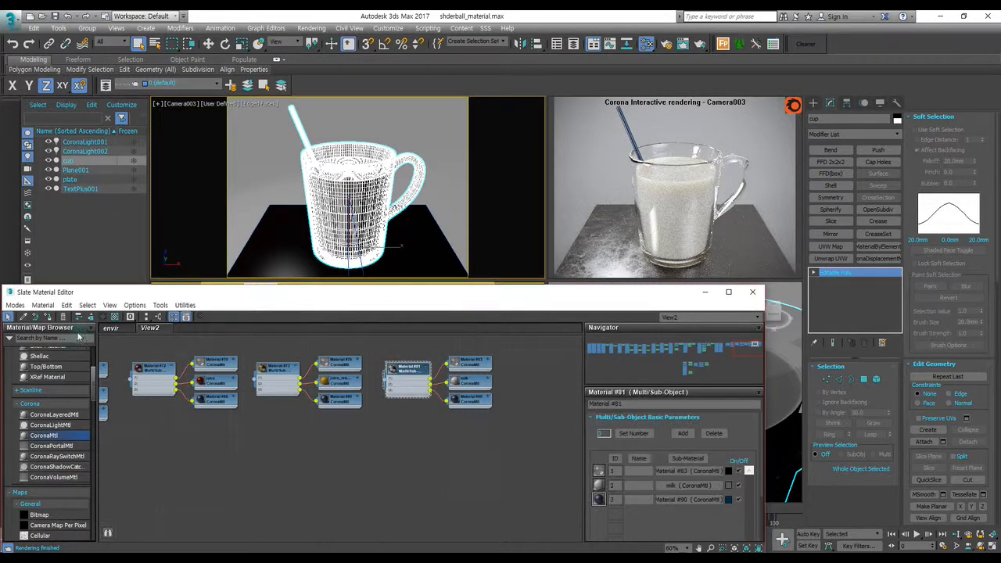
{"action": "left_click", "coordinate": [47, 317]}
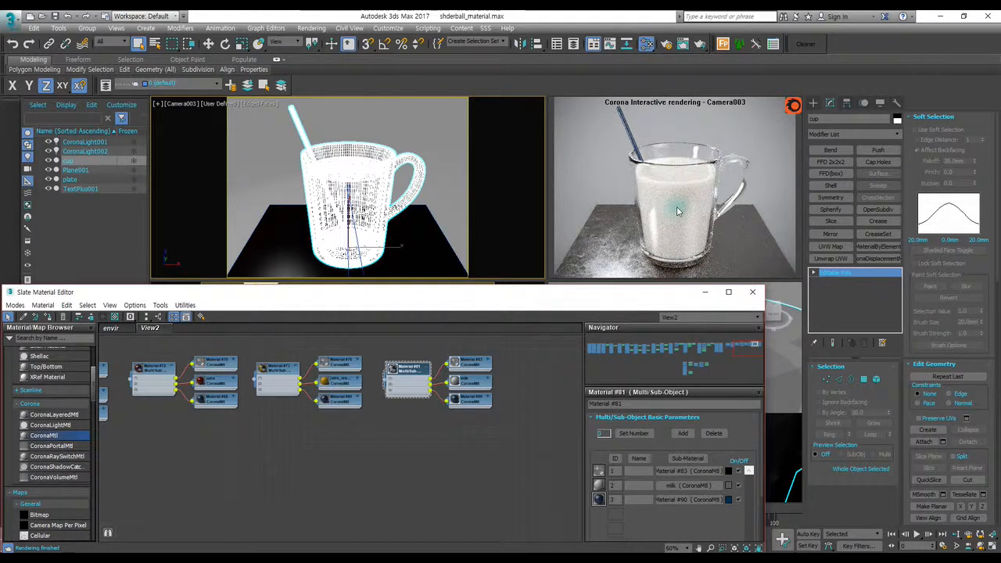
- Review the refraction settings of the milk sub-material
{"action": "middle_click_drag", "start_coordinate": [384, 438], "coordinate": [454, 435]}
{"action": "scroll", "coordinate": [369, 428], "scroll_direction": "down", "scroll_amount": 2}
{"action": "middle_click_drag", "start_coordinate": [368, 429], "coordinate": [342, 478]}
{"action": "left_click", "coordinate": [435, 394]}
{"action": "double_click", "coordinate": [435, 393]}
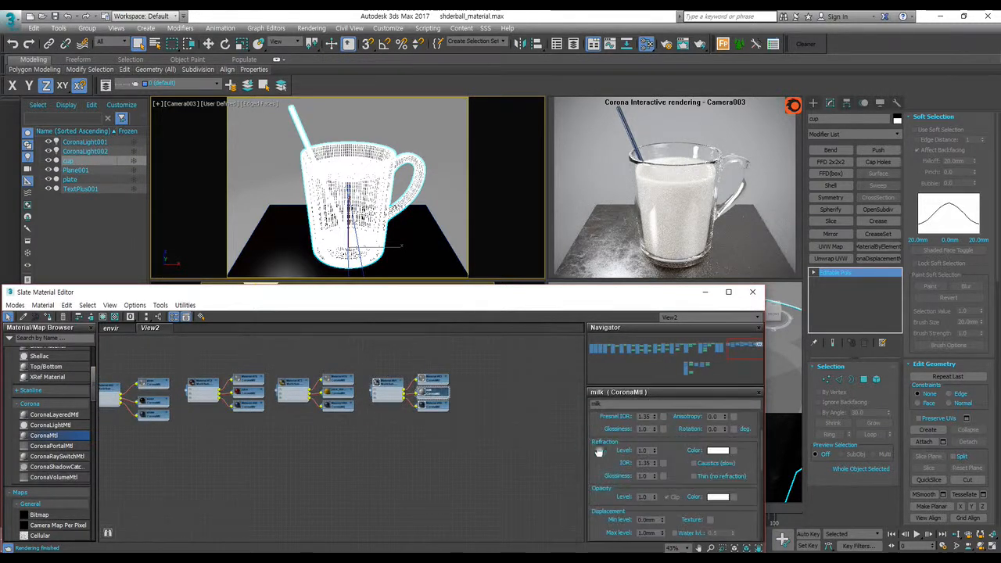
- Move the milk_base Multi/Sub-Object setup with its noise maps beside the milk setup and open its parameters
{"action": "middle_click_drag", "start_coordinate": [466, 415], "coordinate": [482, 409]}
{"action": "scroll", "coordinate": [469, 411], "scroll_direction": "down", "scroll_amount": 3}
{"action": "middle_click_drag", "start_coordinate": [374, 437], "coordinate": [487, 389]}
{"action": "middle_click_drag", "start_coordinate": [274, 483], "coordinate": [325, 439]}
{"action": "left_click_drag", "start_coordinate": [326, 467], "coordinate": [215, 426]}
{"action": "middle_click_drag", "start_coordinate": [321, 428], "coordinate": [224, 432]}
{"action": "left_click_drag", "start_coordinate": [128, 448], "coordinate": [397, 421]}
{"action": "middle_click_drag", "start_coordinate": [397, 421], "coordinate": [226, 480]}
{"action": "left_click_drag", "start_coordinate": [228, 480], "coordinate": [388, 362]}
{"action": "scroll", "coordinate": [397, 370], "scroll_direction": "up", "scroll_amount": 3}
{"action": "scroll", "coordinate": [396, 371], "scroll_direction": "up", "scroll_amount": 2}
{"action": "middle_click_drag", "start_coordinate": [406, 412], "coordinate": [386, 434]}
{"action": "double_click", "coordinate": [374, 381]}
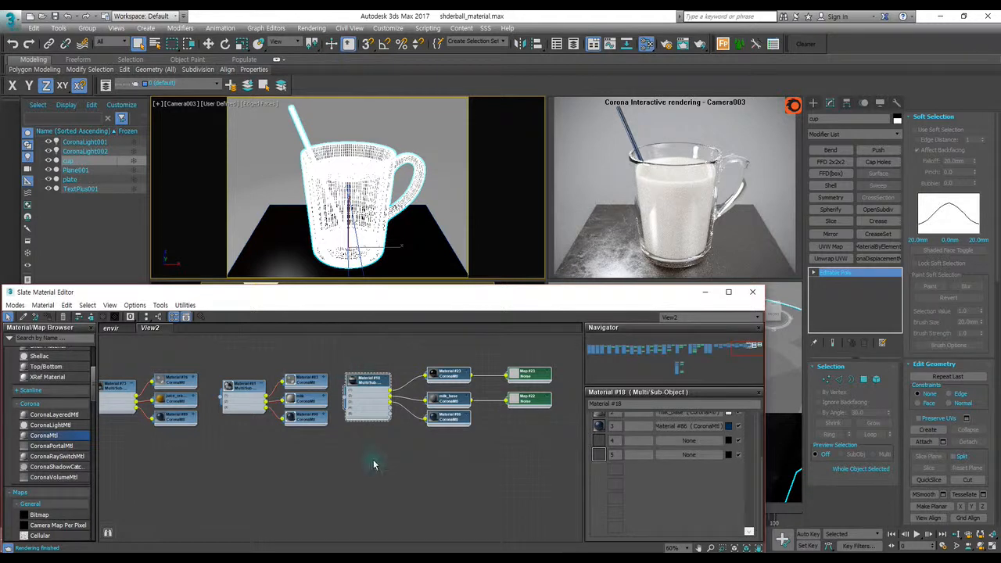
- Examine the translucency color, refraction and volumetric absorption settings of the milk_base material
{"action": "left_click", "coordinate": [374, 387]}
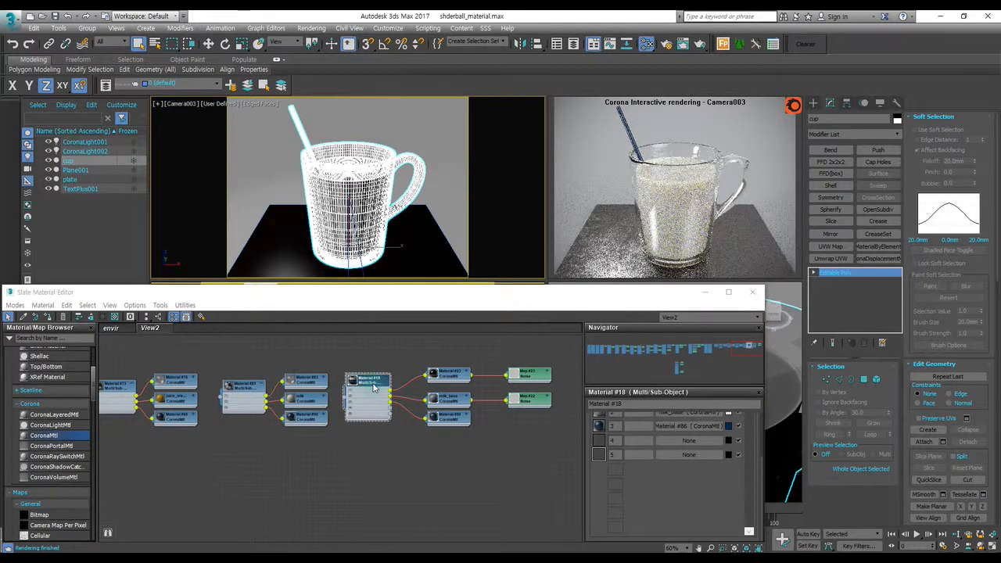
{"action": "double_click", "coordinate": [459, 403]}
{"action": "scroll", "coordinate": [631, 455], "scroll_direction": "up", "scroll_amount": 5}
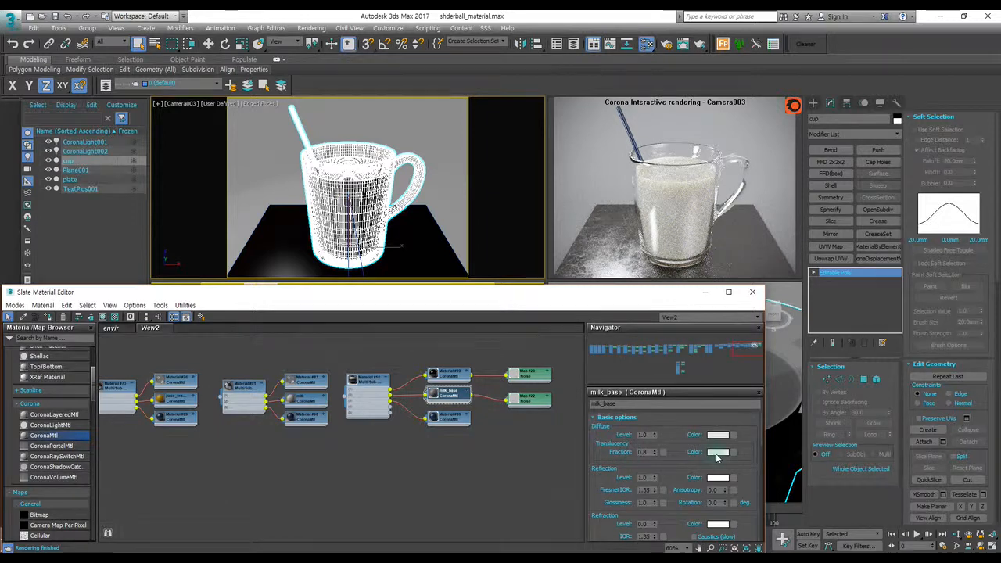
{"action": "left_click", "coordinate": [717, 453]}
{"action": "left_click", "coordinate": [414, 172]}
{"action": "scroll", "coordinate": [616, 468], "scroll_direction": "down", "scroll_amount": 4}
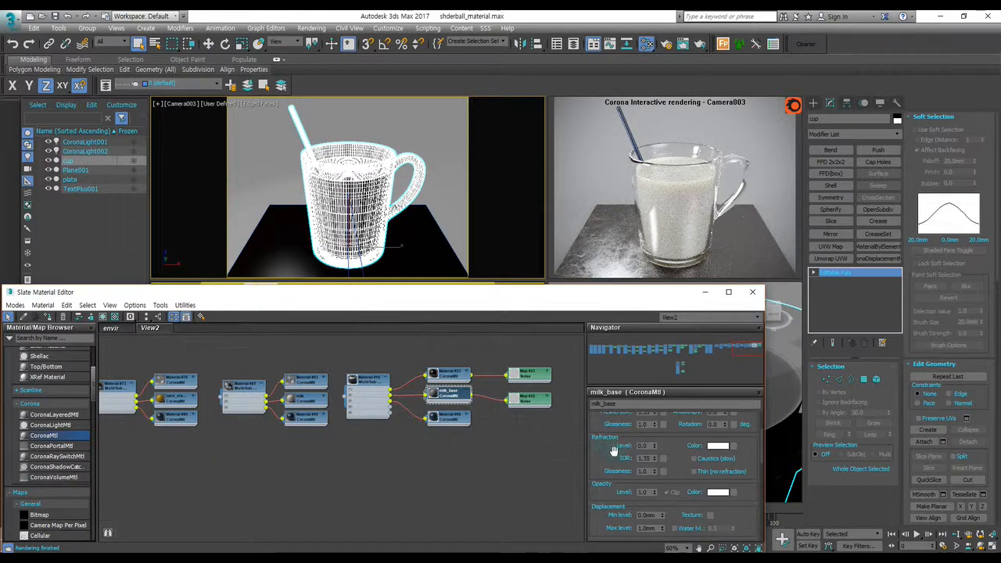
{"action": "scroll", "coordinate": [614, 451], "scroll_direction": "down", "scroll_amount": 7}
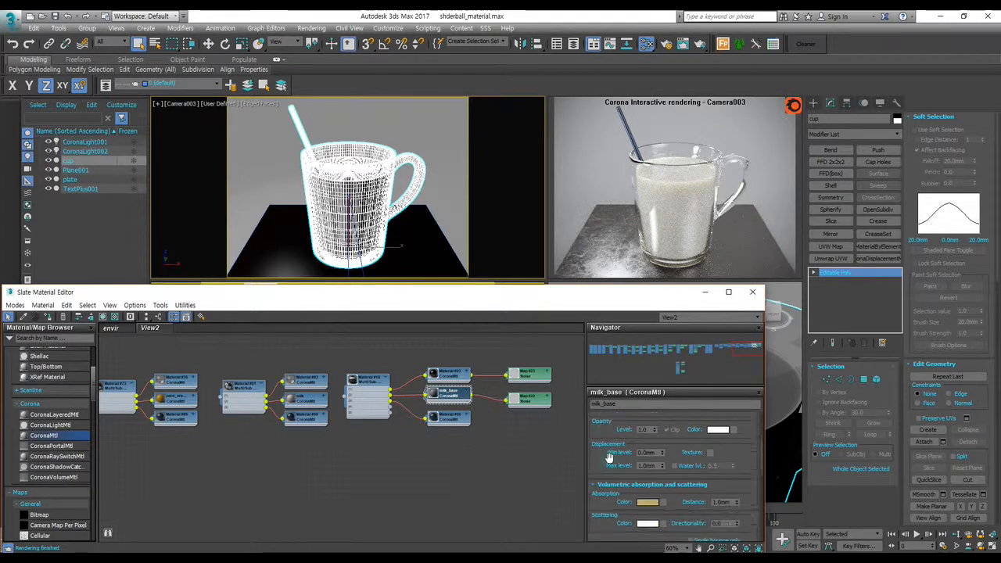
- Duplicate the milk_base Multi/Sub-Object setup with its sub-materials and noise maps, placing the copy beside the original
{"action": "middle_click_drag", "start_coordinate": [513, 414], "coordinate": [457, 426]}
{"action": "left_click_drag", "start_coordinate": [492, 462], "coordinate": [344, 423]}
{"action": "middle_click_drag", "start_coordinate": [403, 420], "coordinate": [319, 413]}
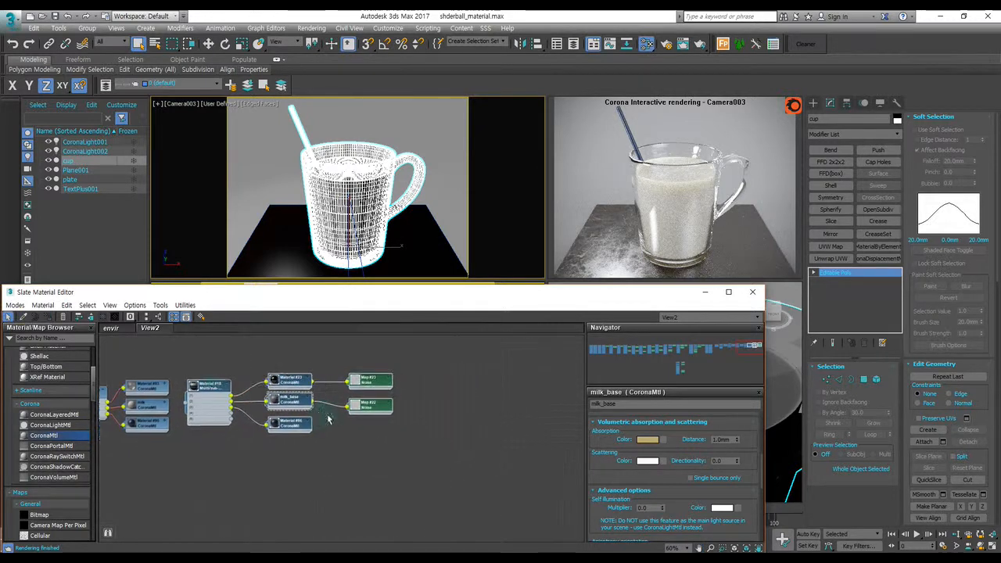
{"action": "mouse_move", "coordinate": [211, 389]}
{"action": "left_mouse_down", "text": "shift"}
{"action": "mouse_move", "coordinate": [342, 401]}
{"action": "mouse_move", "coordinate": [432, 374]}
{"action": "mouse_move", "coordinate": [435, 390]}
{"action": "left_mouse_up", "text": "shift"}
{"action": "middle_click_drag", "start_coordinate": [451, 464], "coordinate": [325, 458]}
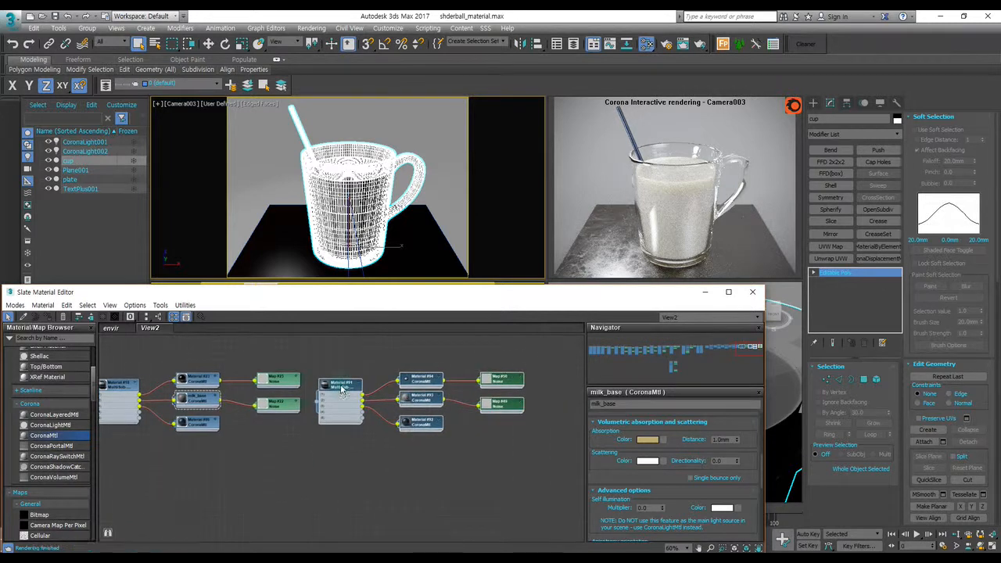
{"action": "left_click", "coordinate": [388, 443]}
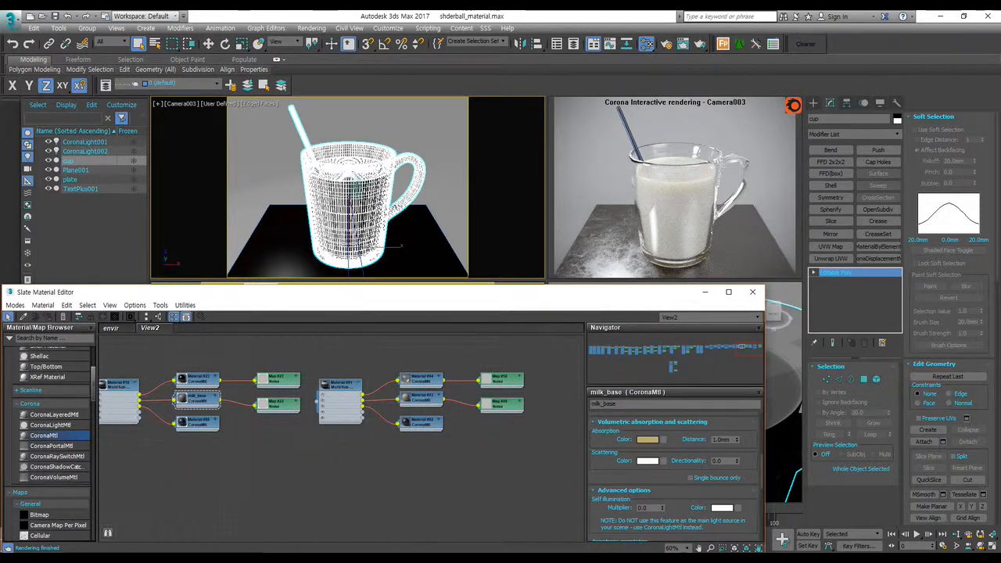
- Clone the cup object as a copy named candle
{"action": "key", "text": "ctrl+v"}
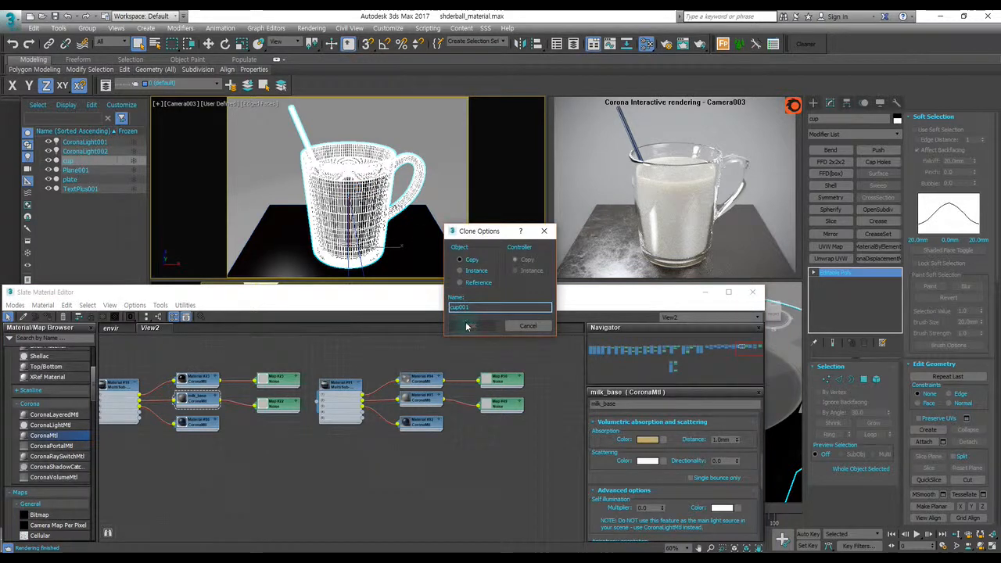
{"action": "left_click_drag", "start_coordinate": [479, 308], "coordinate": [370, 299]}
{"action": "type", "text": "cu"}
{"action": "type", "text": "ndle"}
{"action": "key", "text": "Return"}
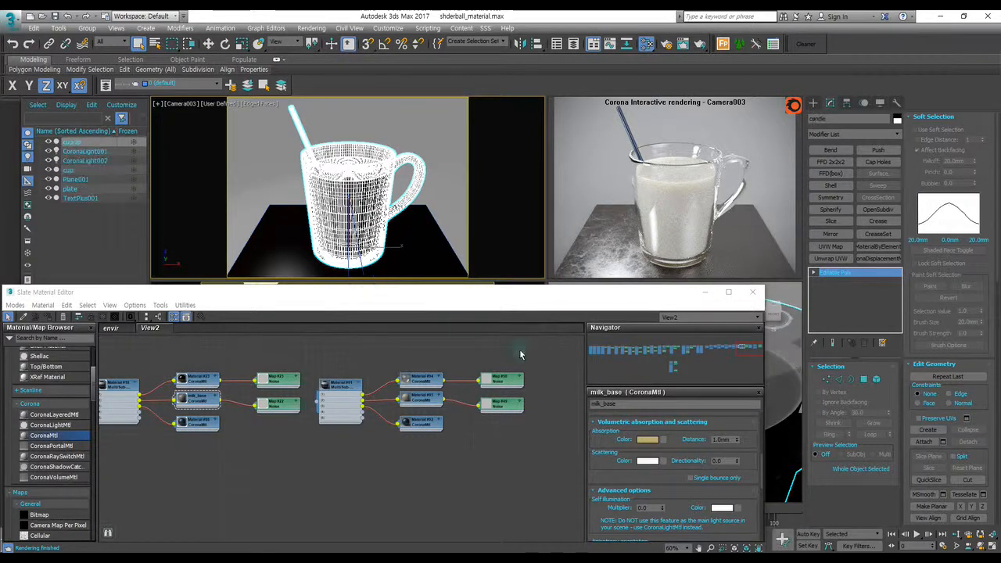
- Delete the glass mug and straw elements from the candle object, keeping only the liquid body
{"action": "left_click", "coordinate": [876, 379]}
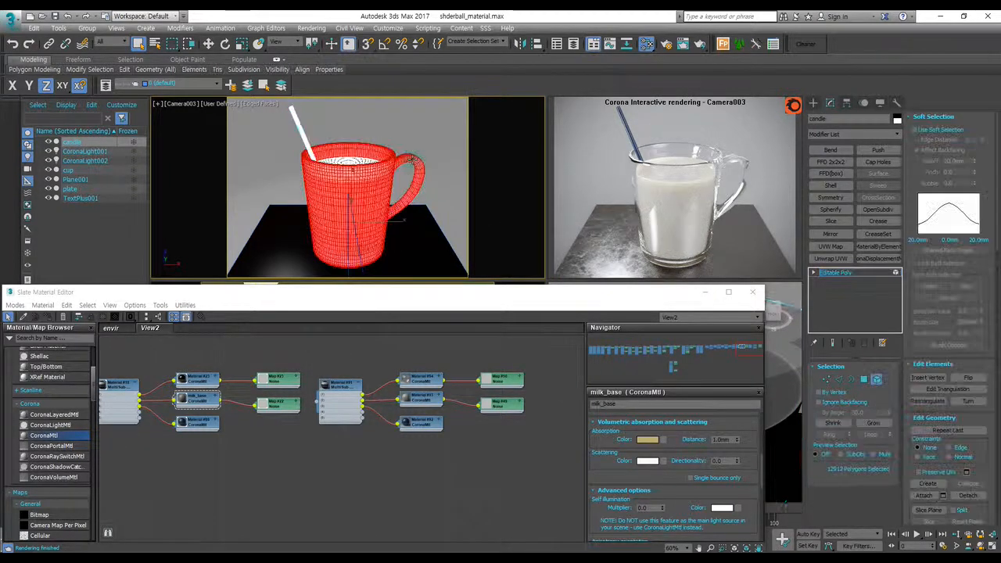
{"action": "left_click", "coordinate": [414, 159]}
{"action": "left_click", "coordinate": [294, 125]}
{"action": "left_click", "coordinate": [296, 123]}
{"action": "key", "text": "Delete"}
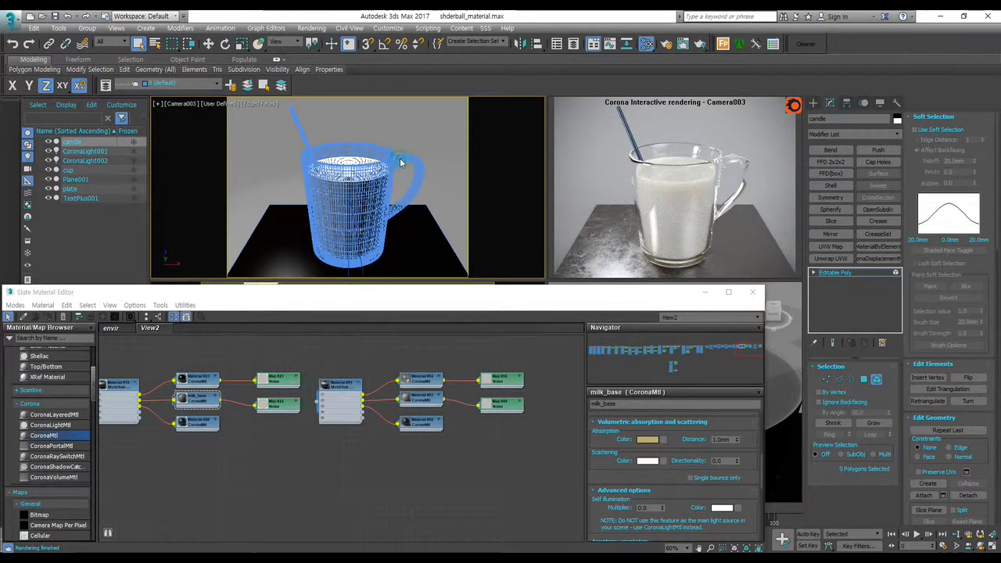
- Hide the original cup object and select the candle
{"action": "left_click", "coordinate": [814, 104]}
{"action": "left_click", "coordinate": [417, 162]}
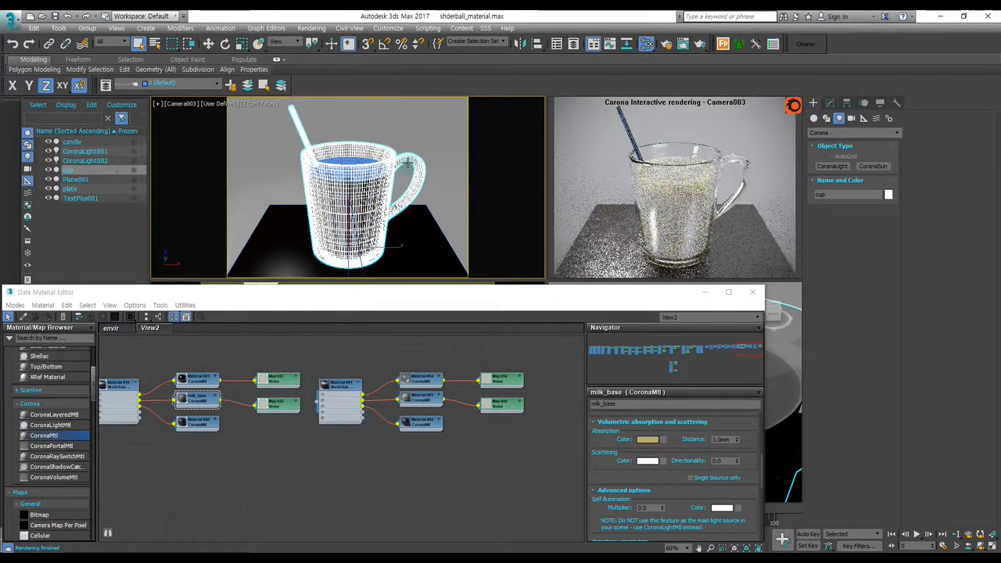
{"action": "right_click", "coordinate": [418, 163]}
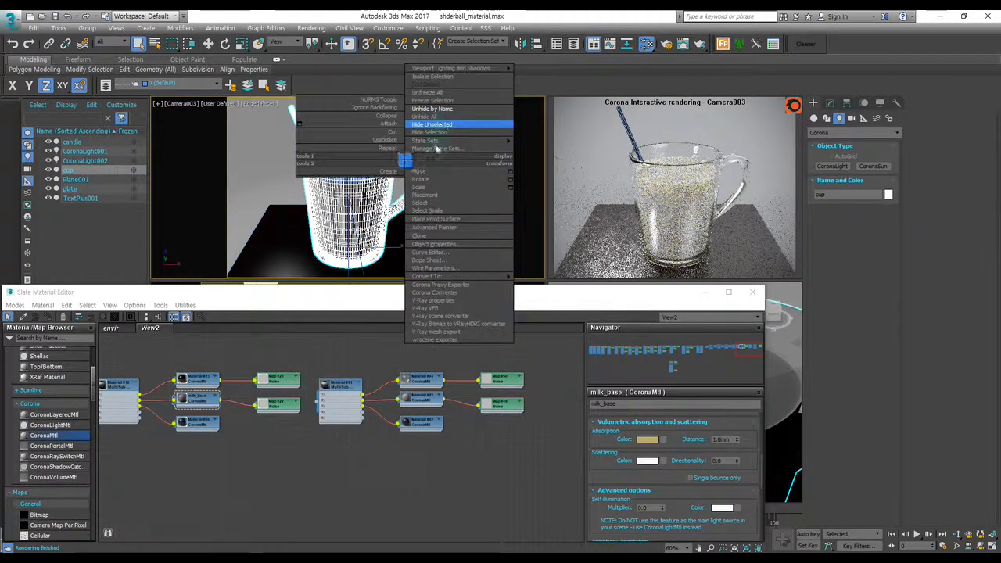
{"action": "left_click", "coordinate": [438, 133]}
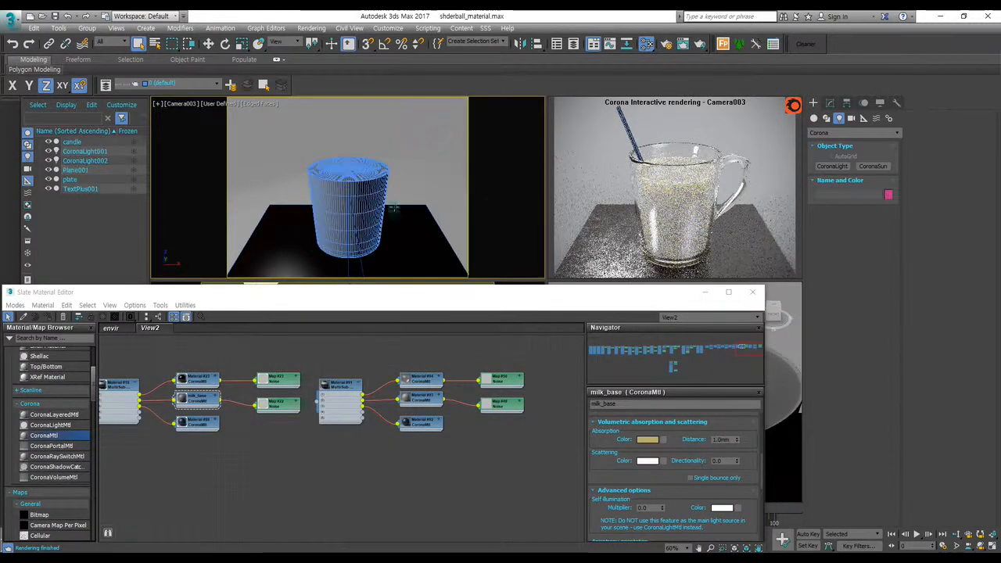
{"action": "left_click", "coordinate": [368, 205]}
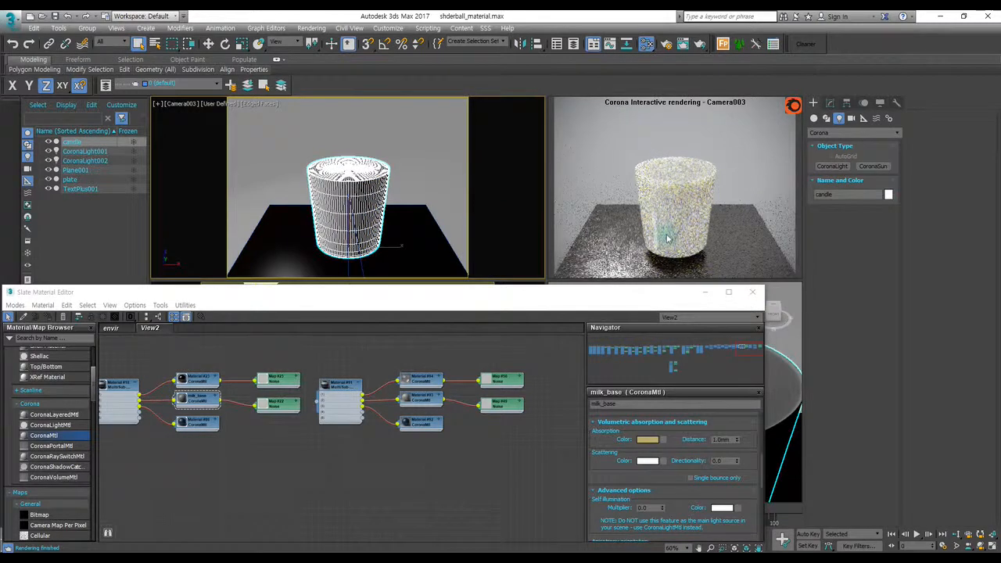
- Lower the candle vertically in the Front view so its base rests on the plate, and return to the Camera003 view
{"action": "key", "text": "w"}
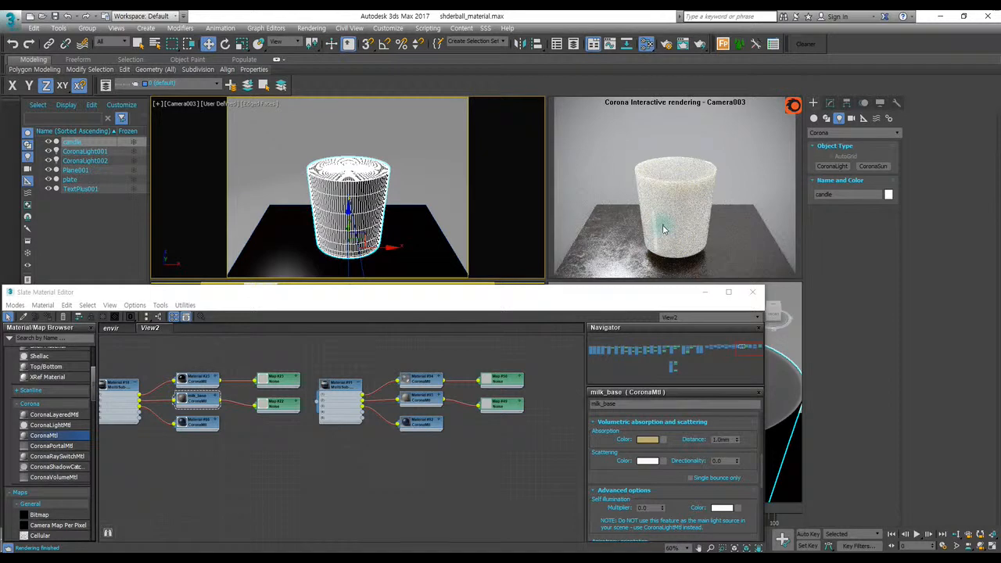
{"action": "left_click", "coordinate": [704, 292]}
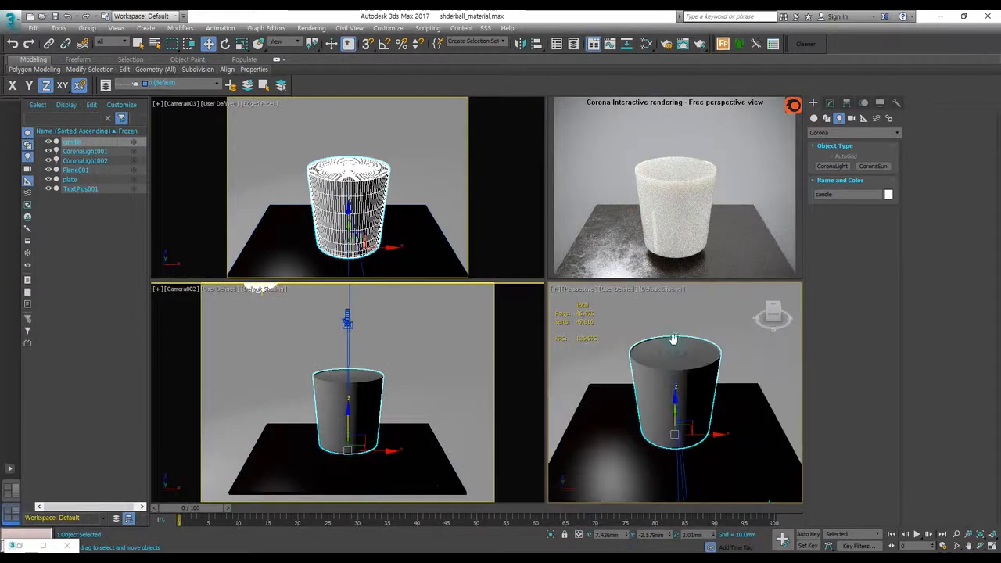
{"action": "middle_click_drag", "start_coordinate": [679, 350], "coordinate": [709, 373], "text": "alt"}
{"action": "key", "text": "f"}
{"action": "scroll", "coordinate": [657, 378], "scroll_direction": "up", "scroll_amount": 5}
{"action": "scroll", "coordinate": [650, 373], "scroll_direction": "down", "scroll_amount": 2}
{"action": "scroll", "coordinate": [650, 373], "scroll_direction": "up", "scroll_amount": 4}
{"action": "left_click_drag", "start_coordinate": [646, 384], "coordinate": [645, 404]}
{"action": "middle_click_drag", "start_coordinate": [644, 404], "coordinate": [646, 352]}
{"action": "scroll", "coordinate": [645, 353], "scroll_direction": "up", "scroll_amount": 2}
{"action": "left_click_drag", "start_coordinate": [620, 415], "coordinate": [619, 424]}
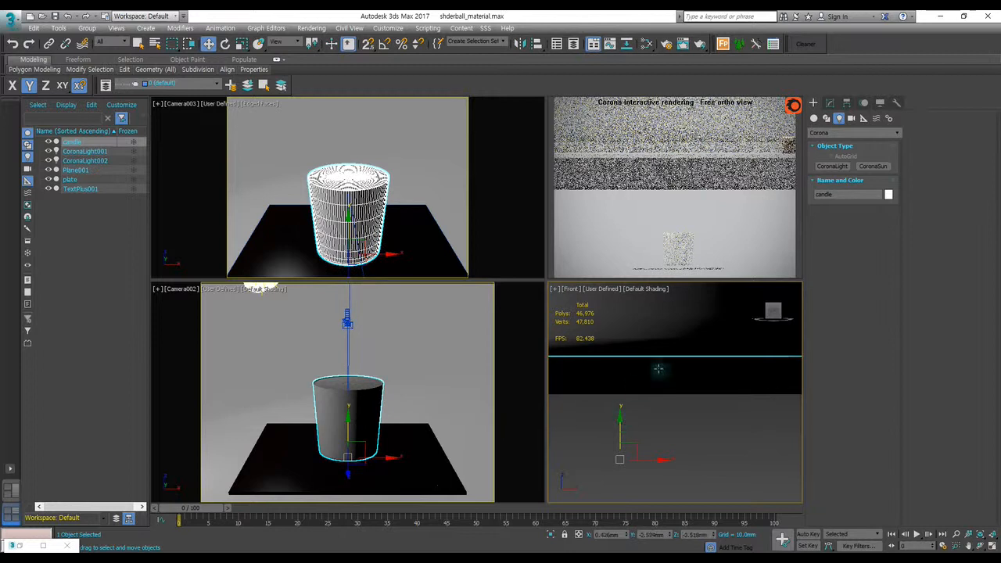
{"action": "key", "text": "q"}
{"action": "middle_click", "coordinate": [452, 219]}
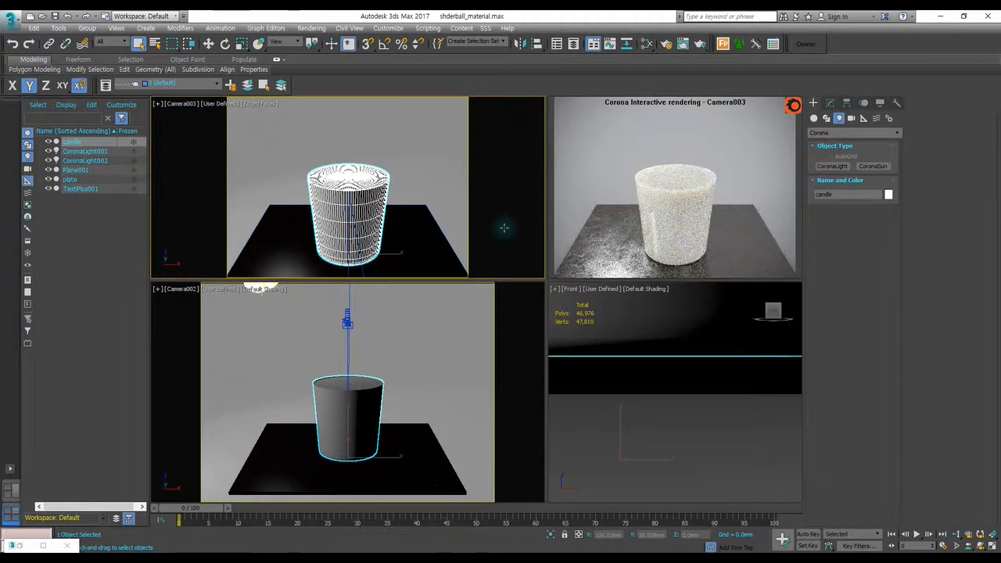
- Examine the refraction settings and translucency color of the second sub-material in the duplicated milk_base setup
{"action": "key", "text": "m"}
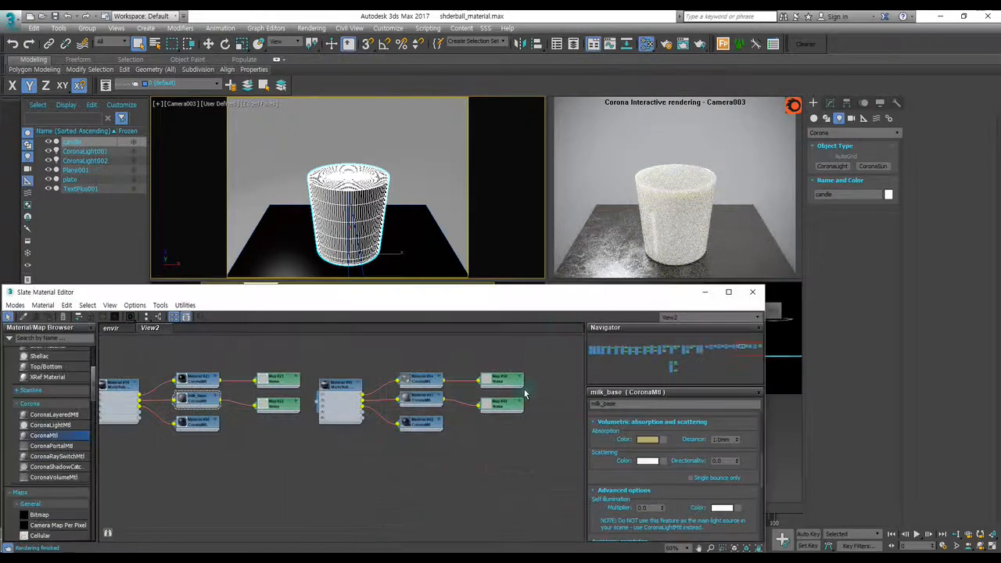
{"action": "scroll", "coordinate": [479, 415], "scroll_direction": "up", "scroll_amount": 3}
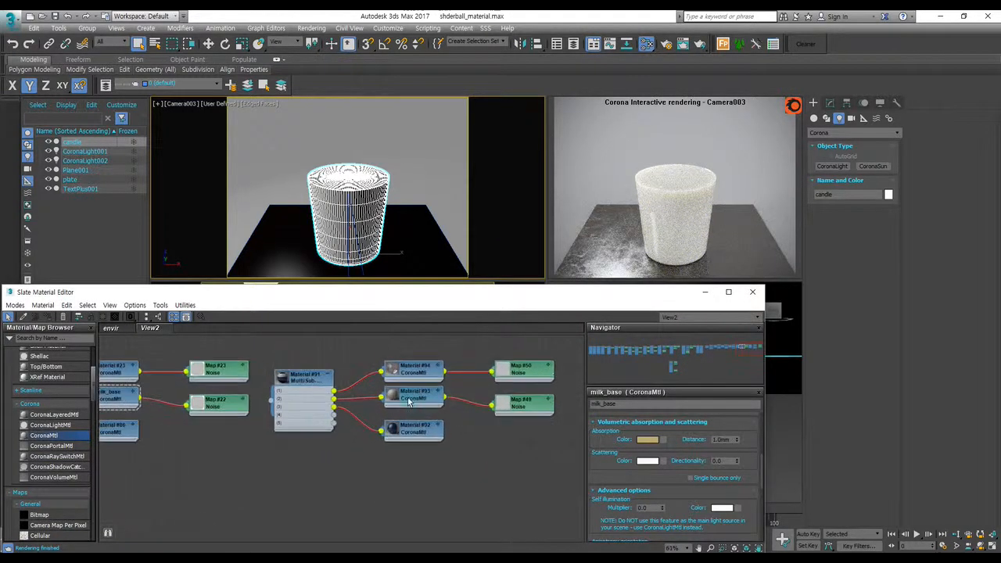
{"action": "left_click", "coordinate": [413, 395]}
{"action": "left_click_drag", "start_coordinate": [615, 451], "coordinate": [609, 474]}
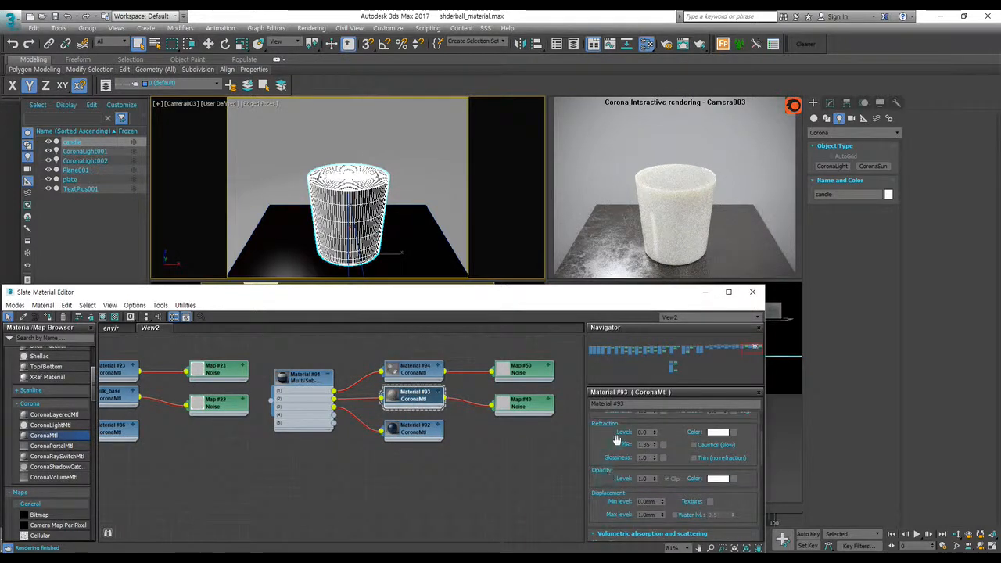
{"action": "left_click_drag", "start_coordinate": [599, 432], "coordinate": [601, 445]}
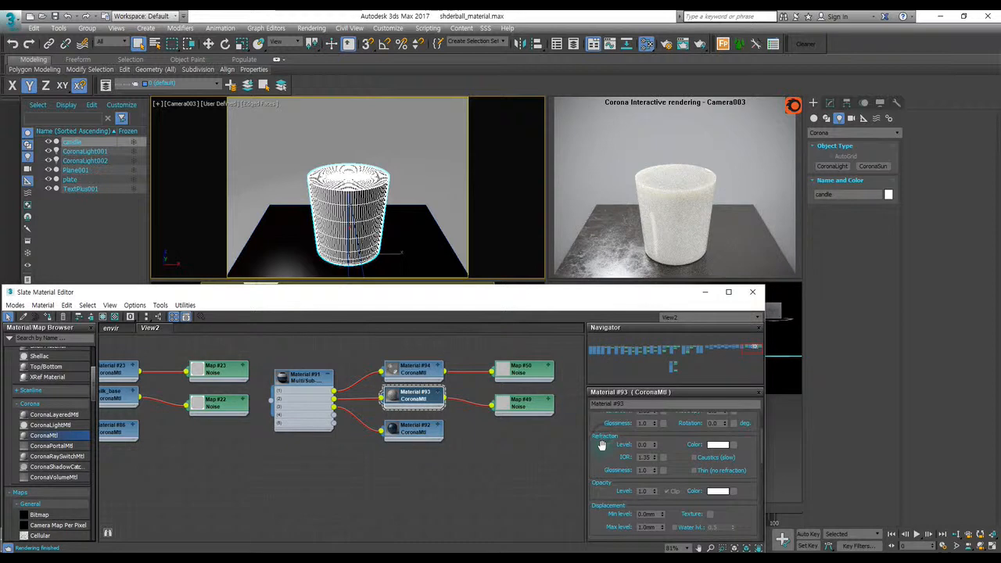
{"action": "scroll", "coordinate": [600, 444], "scroll_direction": "up", "scroll_amount": 4}
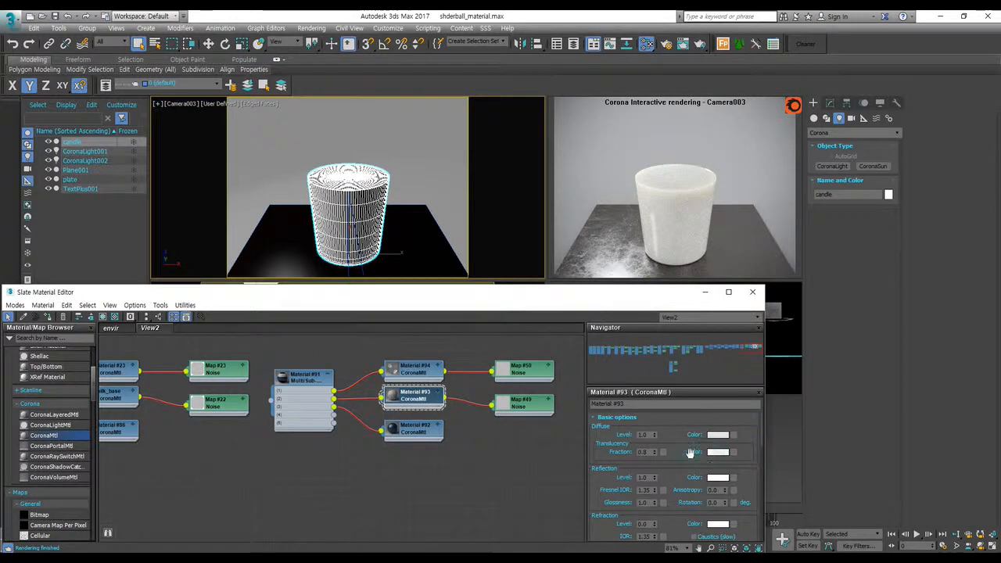
{"action": "left_click", "coordinate": [709, 452]}
{"action": "left_click", "coordinate": [419, 170]}
- Switch to the web browser and search Google Images for candle
{"action": "key", "text": "alt+Tab"}
{"action": "scroll", "coordinate": [344, 369], "scroll_direction": "up", "scroll_amount": 4}
{"action": "scroll", "coordinate": [344, 369], "scroll_direction": "up", "scroll_amount": 10}
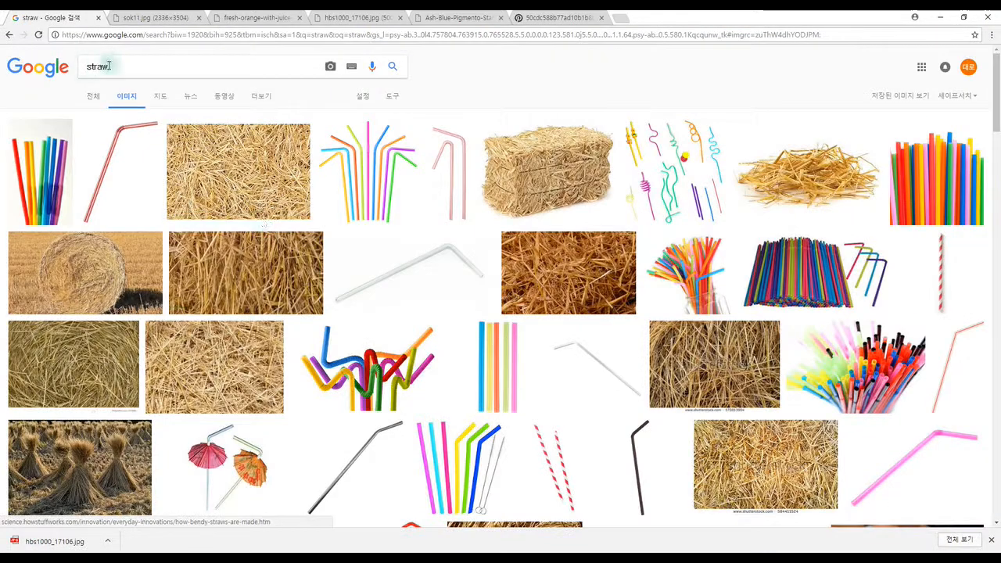
{"action": "double_click", "coordinate": [93, 68]}
{"action": "type", "text": "ca"}
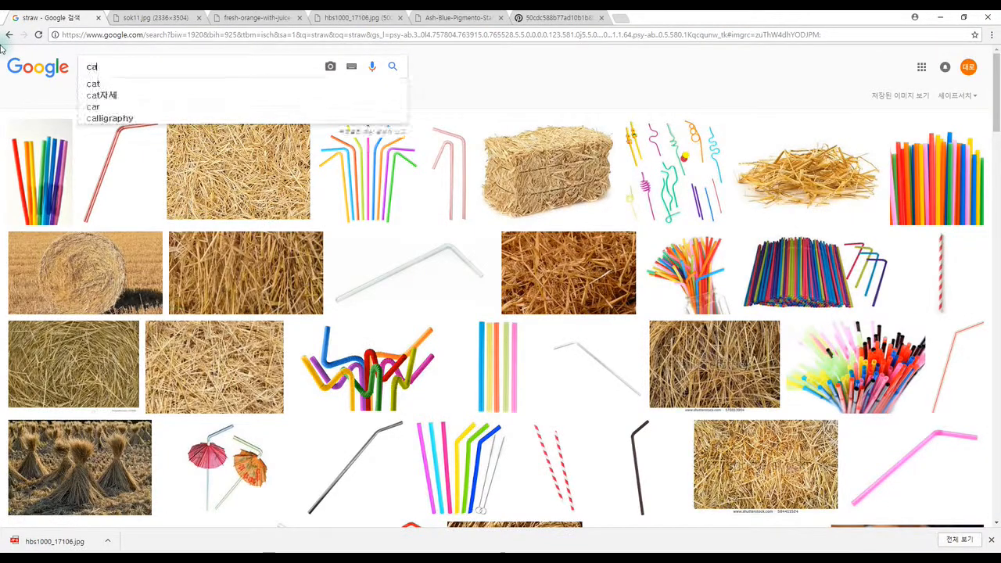
{"action": "type", "text": "ndle"}
{"action": "key", "text": "Return"}
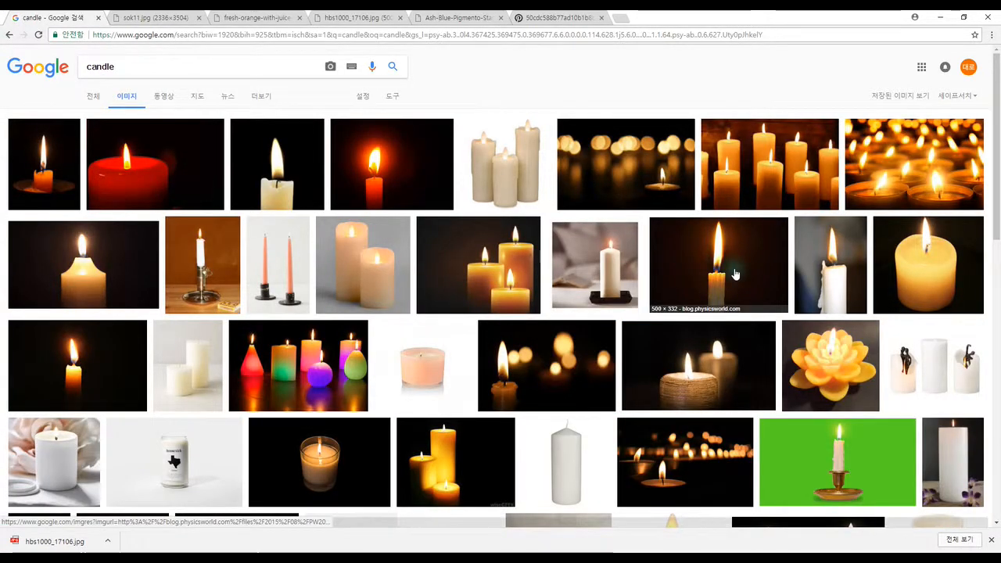
- Return to 3ds Max and disable the environment map for the scene background
{"action": "left_click", "coordinate": [942, 17]}
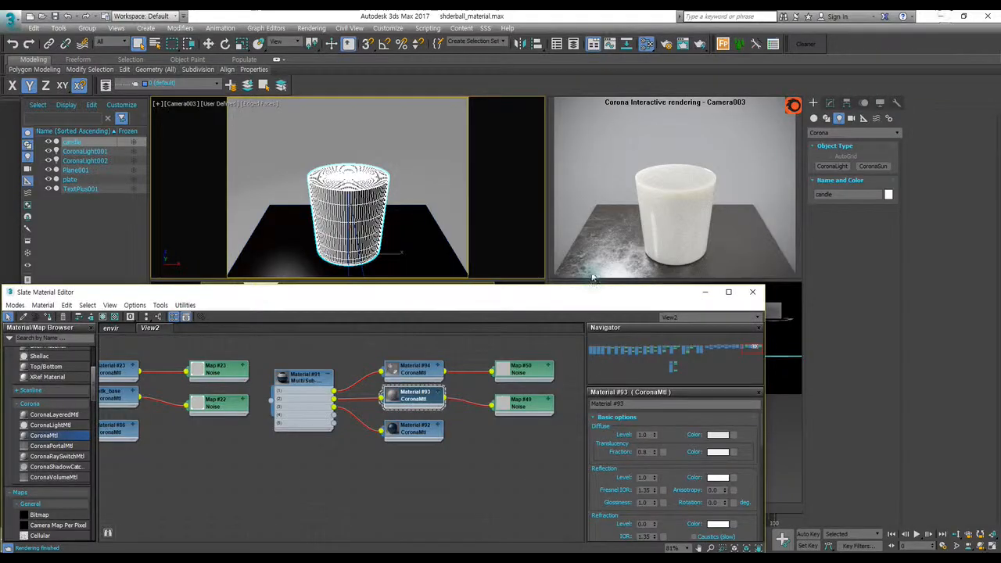
{"action": "key", "text": "8"}
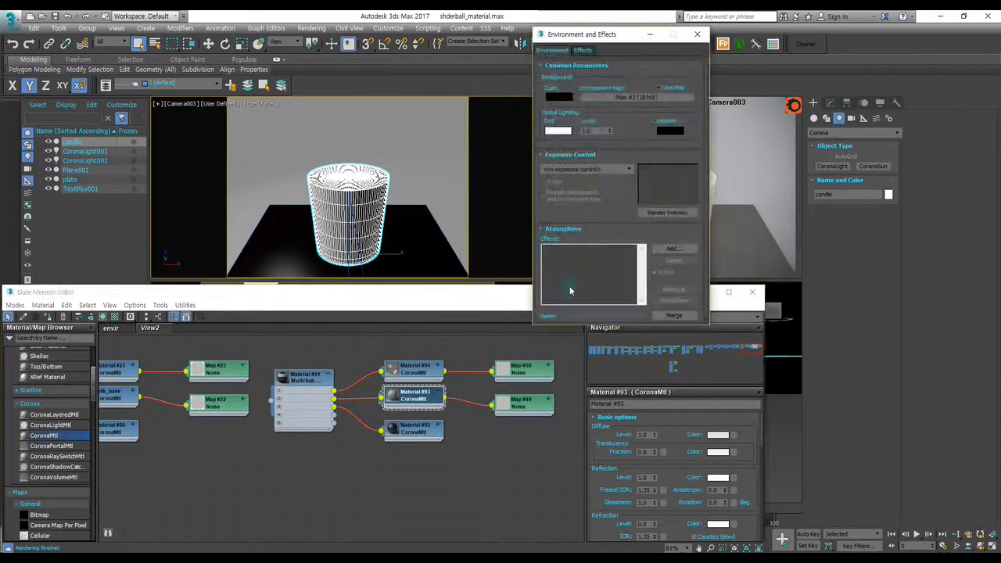
{"action": "left_click", "coordinate": [659, 87]}
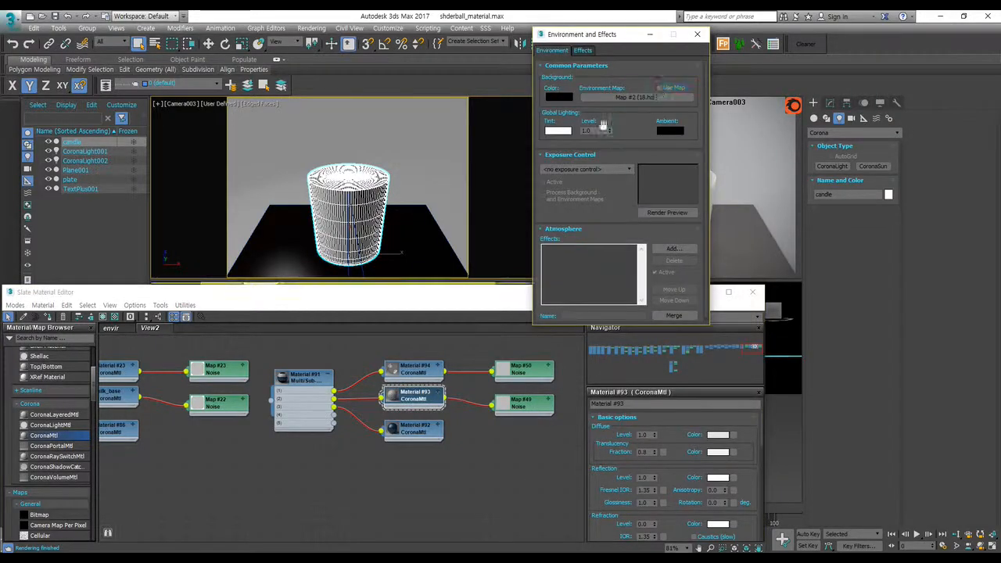
{"action": "left_click", "coordinate": [652, 36]}
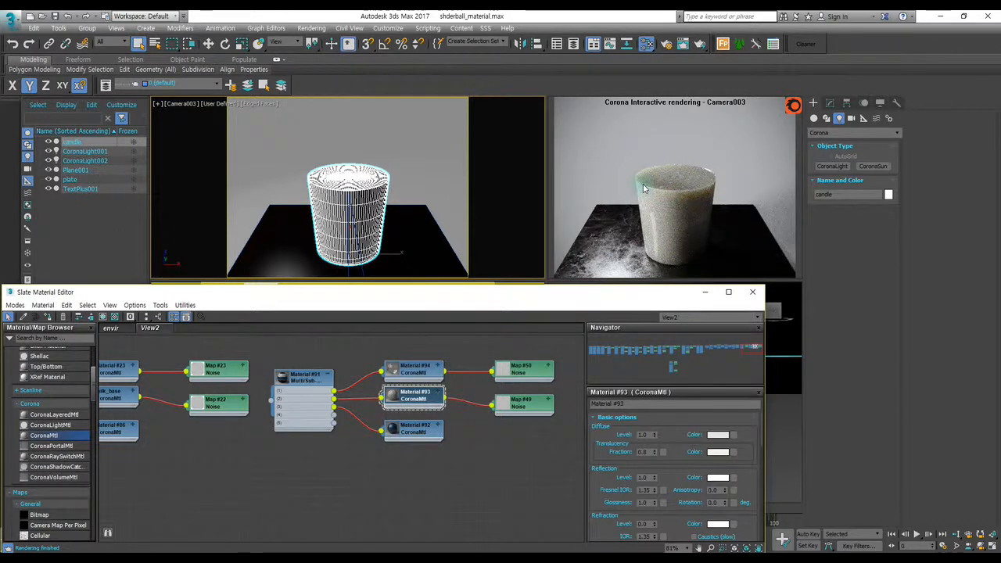
{"action": "key", "text": "8"}
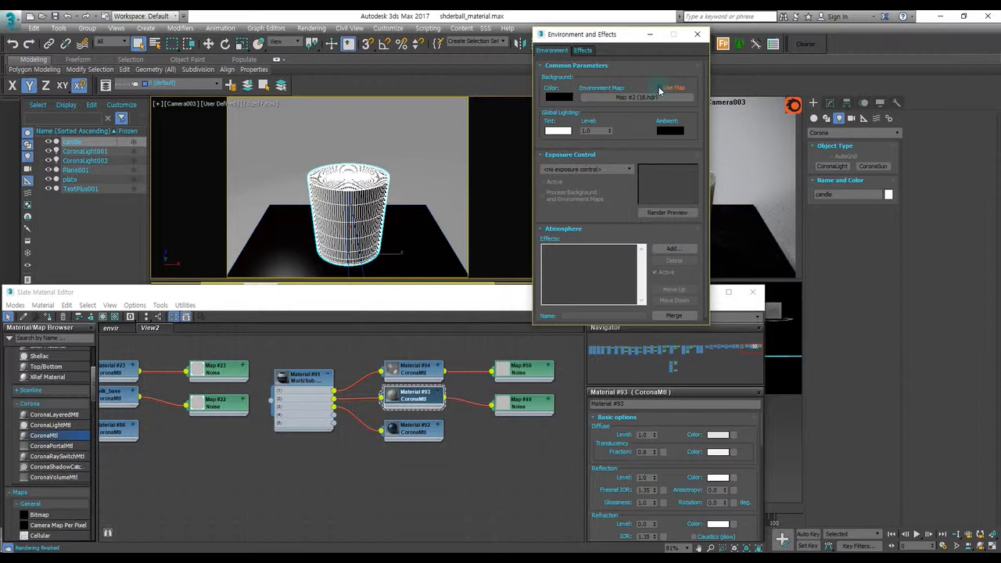
{"action": "left_click", "coordinate": [655, 36]}
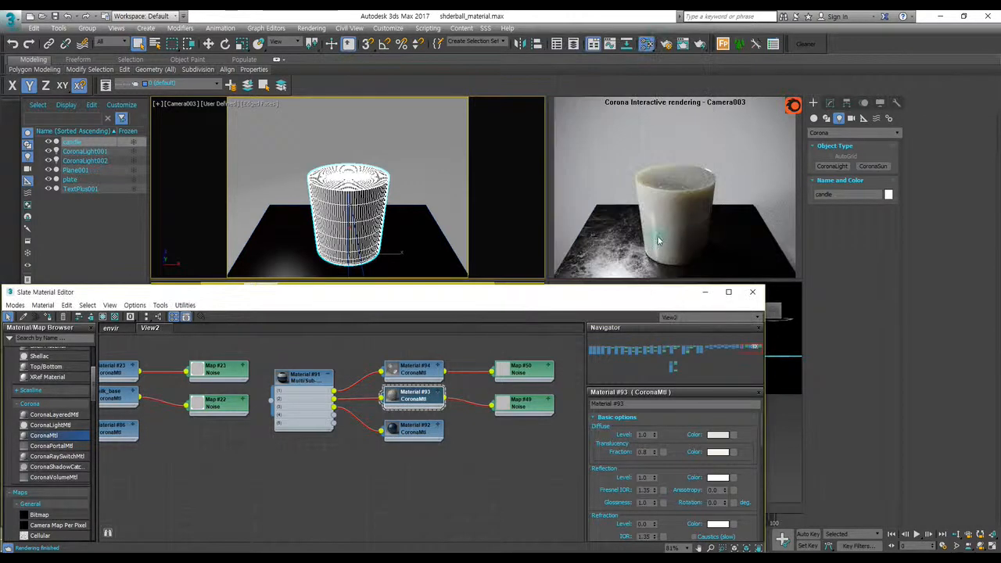
- Minimize the material editor, switch the Front viewport to Perspective, and make the Camera003 view active again
{"action": "left_click", "coordinate": [704, 292]}
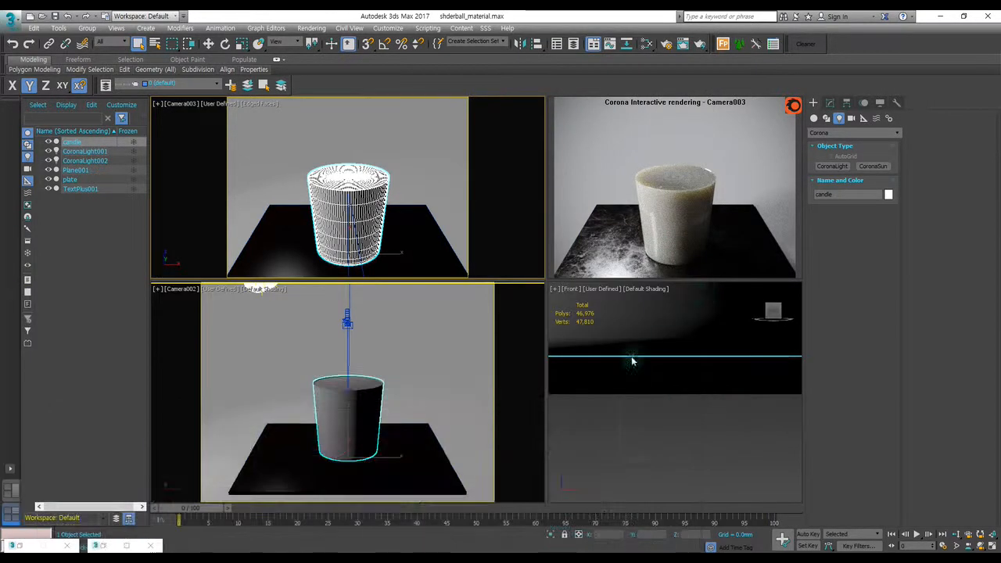
{"action": "key", "text": "p"}
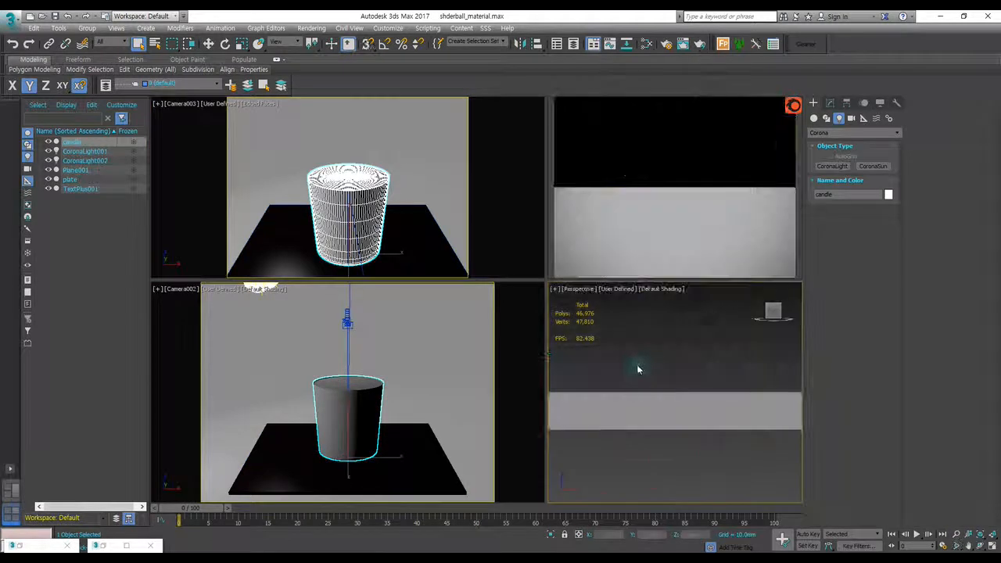
{"action": "key", "text": "alt+w"}
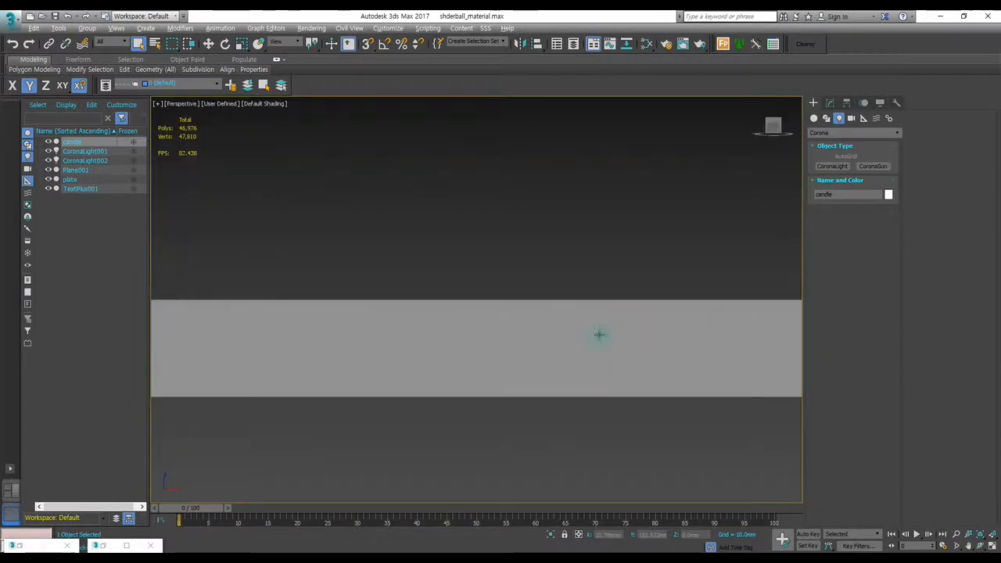
{"action": "key", "text": "alt+w"}
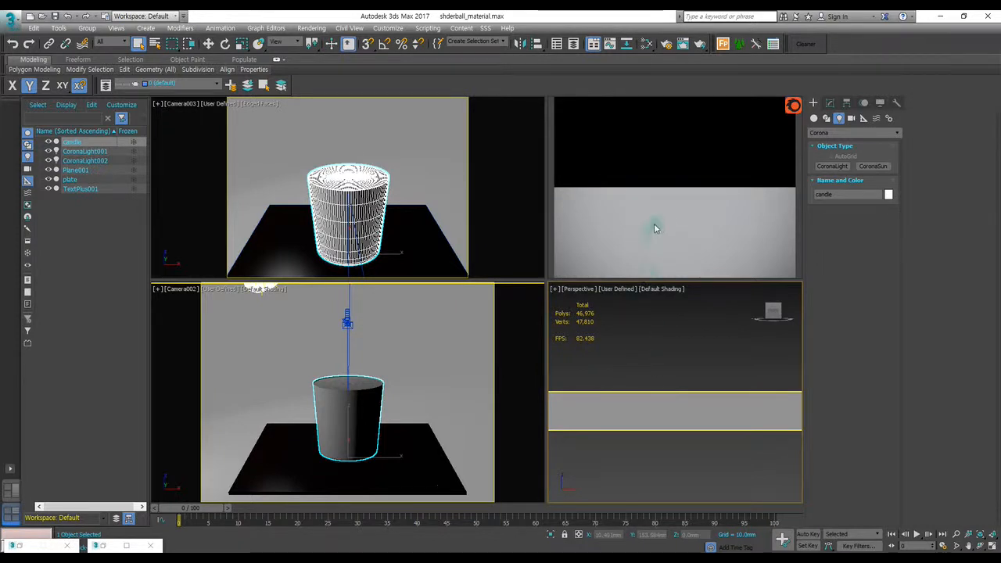
{"action": "left_click", "coordinate": [419, 179]}
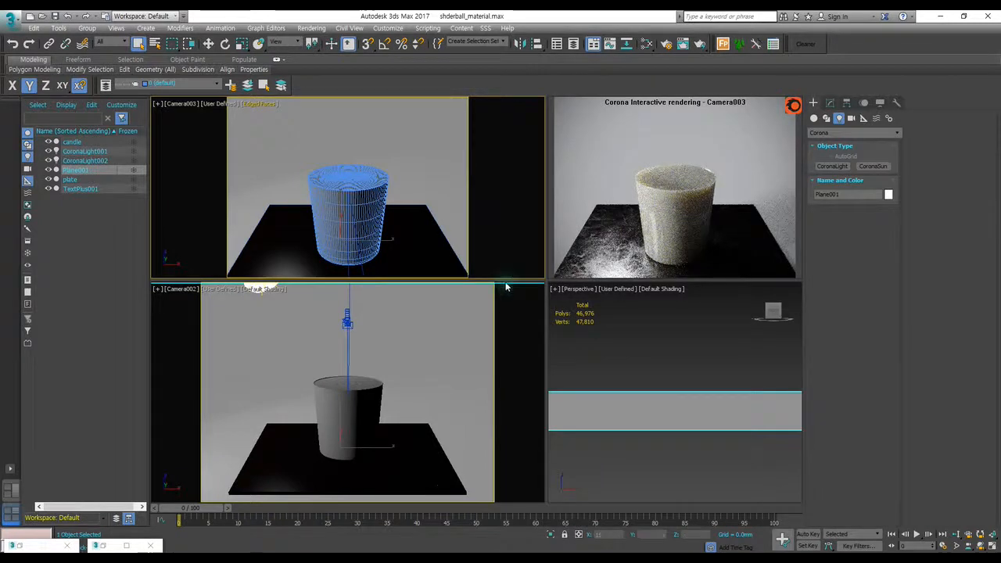
- Set CoronaLight001's intensity to 30 and switch that light off
{"action": "left_click", "coordinate": [86, 152]}
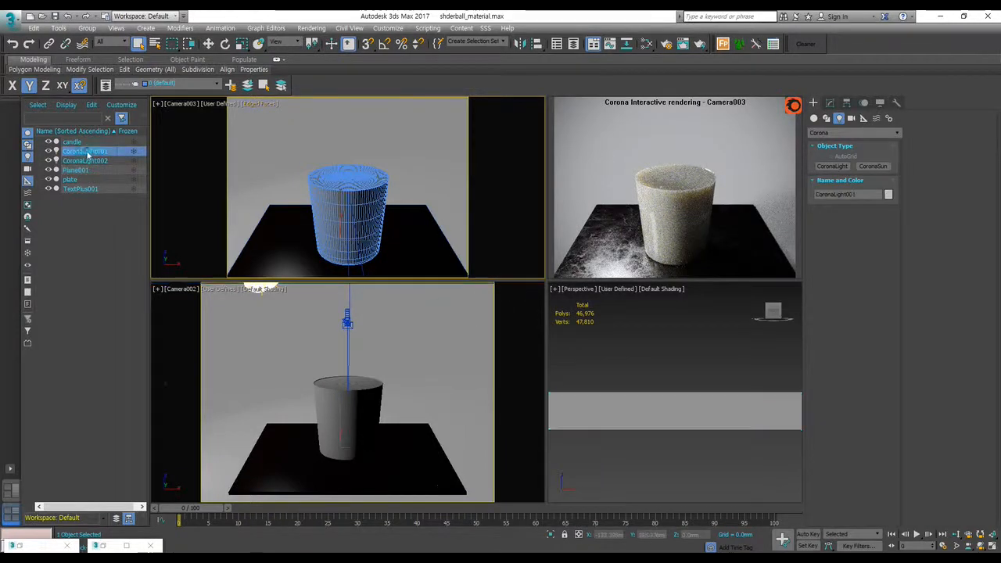
{"action": "left_click", "coordinate": [831, 102]}
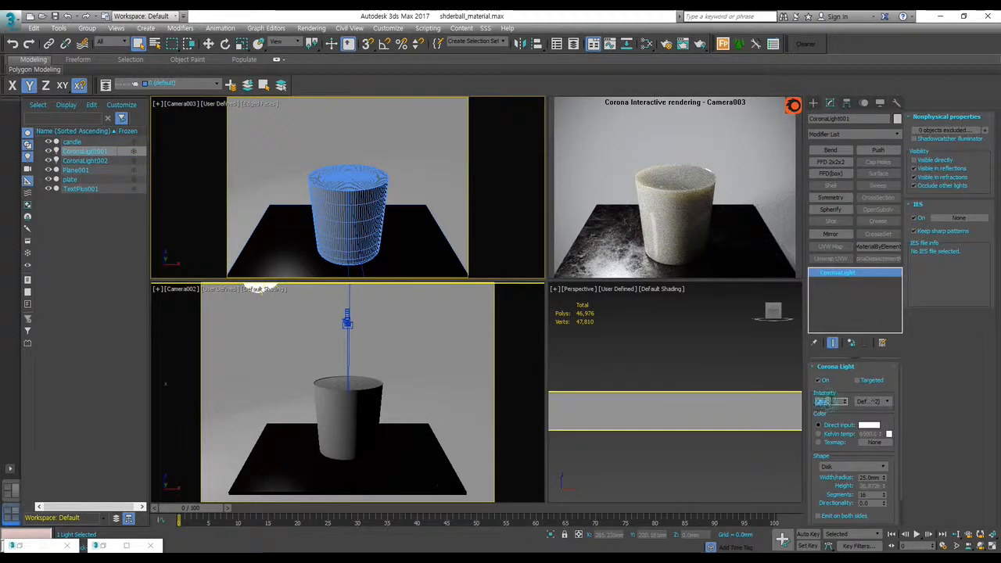
{"action": "type", "text": "30"}
{"action": "key", "text": "Return"}
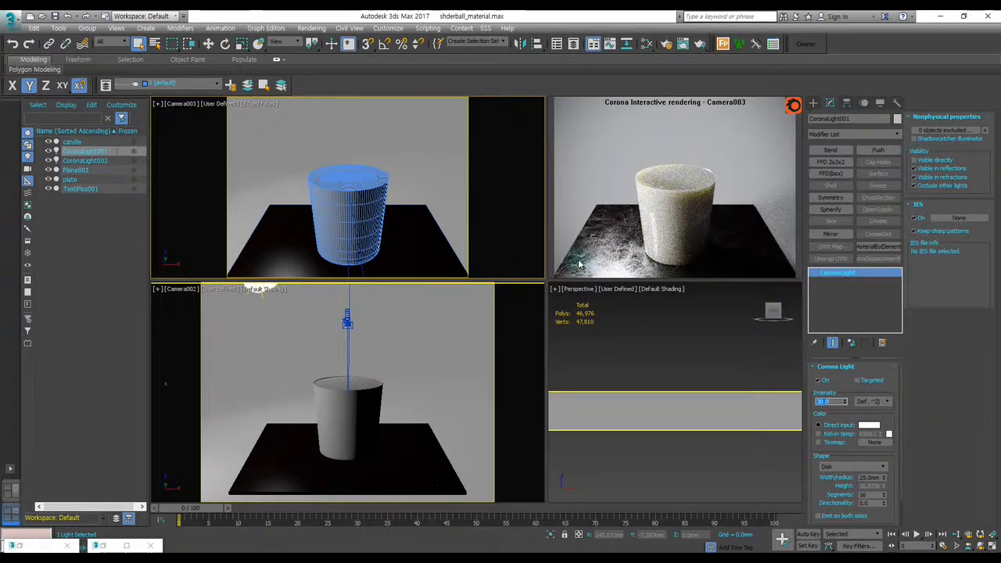
{"action": "left_click", "coordinate": [818, 380]}
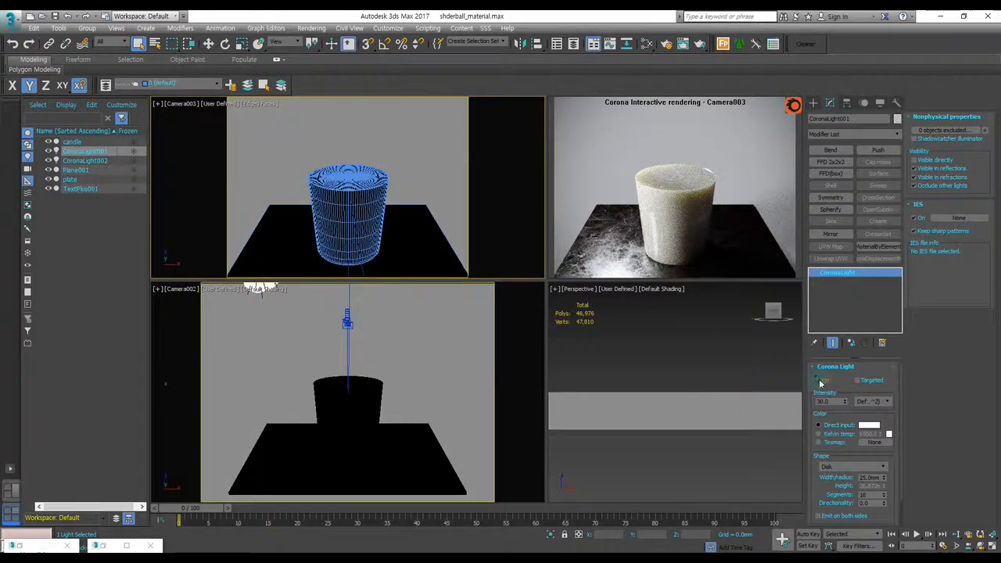
- Create a sphere-shaped Corona light of about 10.7 mm radius at the candle's center in the Top view
{"action": "key", "text": "t"}
{"action": "key", "text": "z"}
{"action": "left_click_drag", "start_coordinate": [356, 182], "coordinate": [372, 193]}
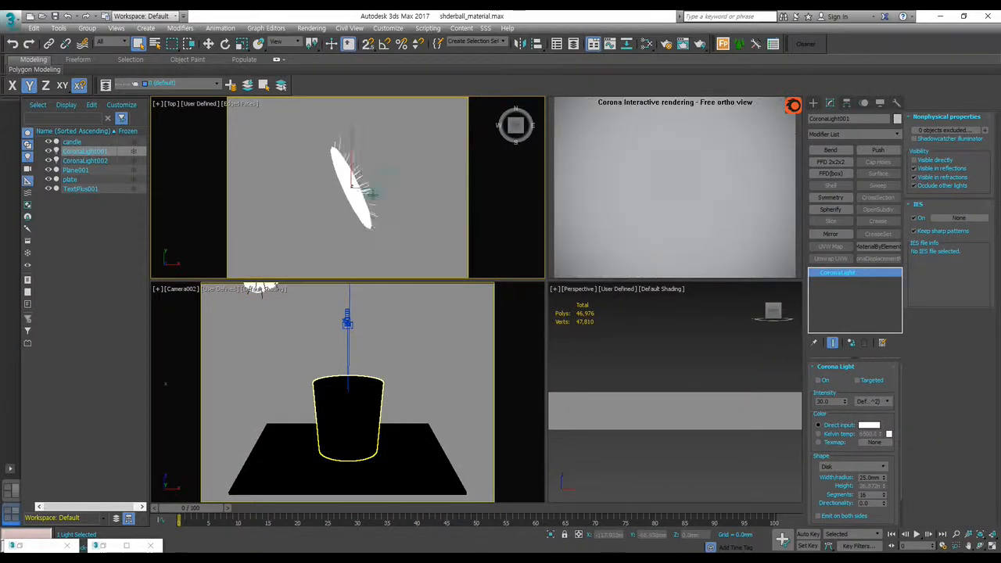
{"action": "left_click", "coordinate": [342, 415]}
{"action": "key", "text": "z"}
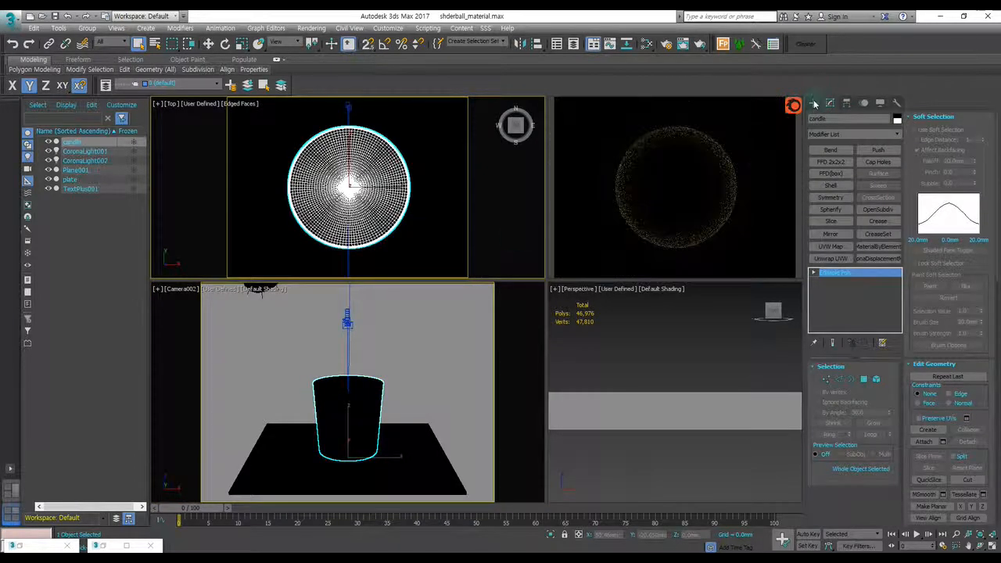
{"action": "left_click", "coordinate": [814, 102]}
{"action": "left_click", "coordinate": [835, 167]}
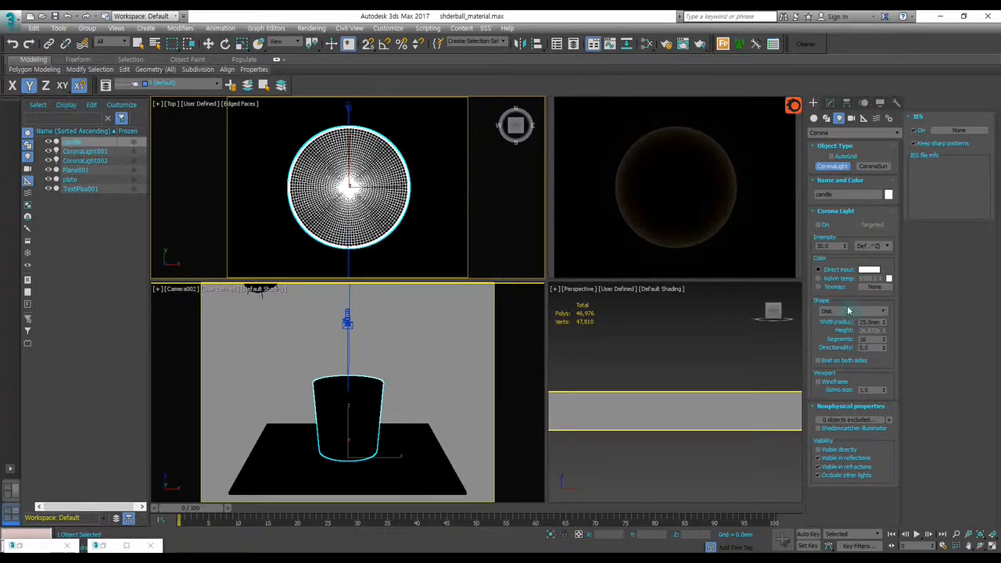
{"action": "left_click", "coordinate": [835, 311]}
{"action": "left_click", "coordinate": [836, 327]}
{"action": "left_click_drag", "start_coordinate": [350, 186], "coordinate": [353, 181]}
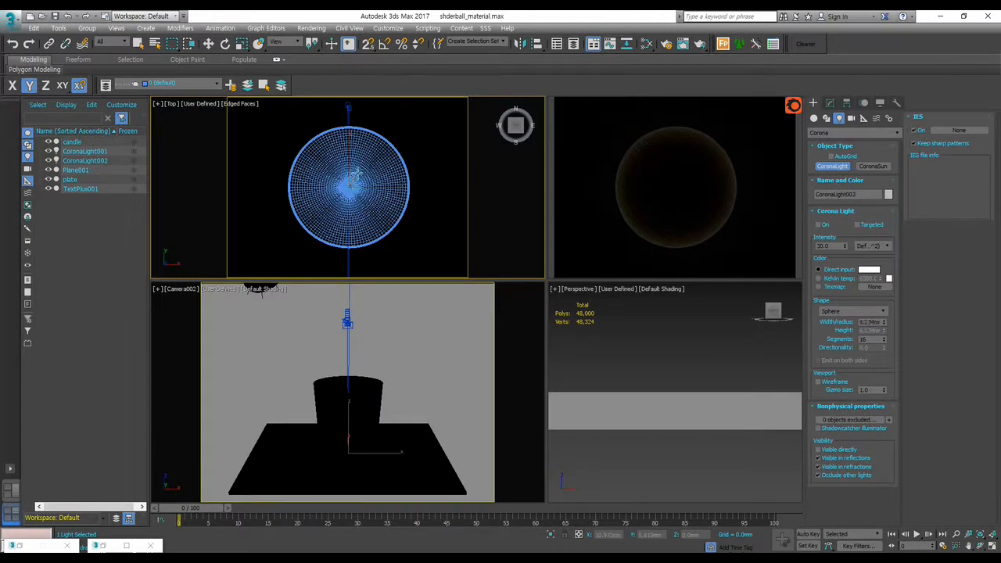
- Show the Perspective view in wireframe and raise the sphere light above the candle, to a height of about 70 mm
{"action": "middle_click", "coordinate": [654, 339]}
{"action": "key", "text": "z"}
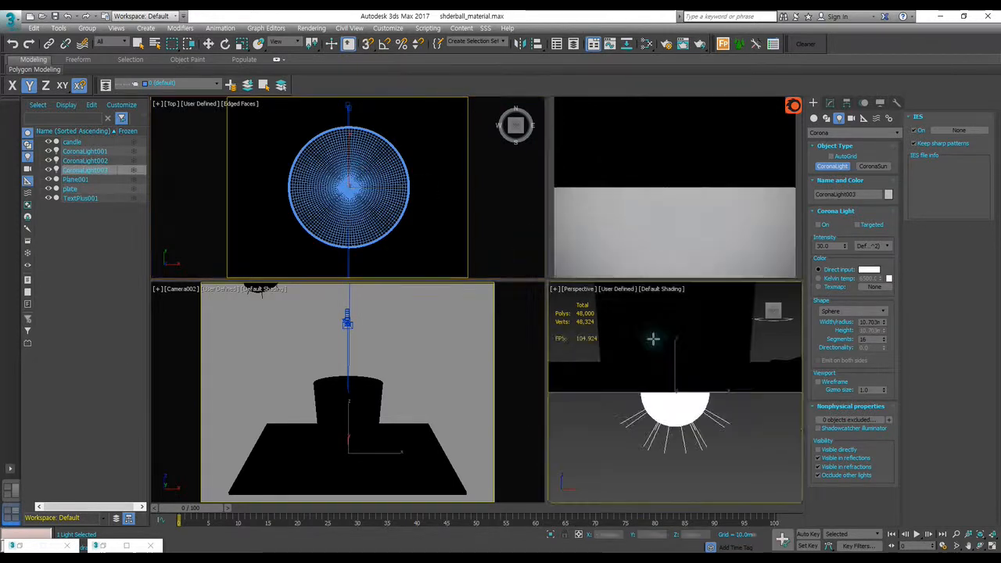
{"action": "scroll", "coordinate": [664, 334], "scroll_direction": "down", "scroll_amount": 3}
{"action": "key", "text": "F3"}
{"action": "scroll", "coordinate": [663, 334], "scroll_direction": "up", "scroll_amount": 3}
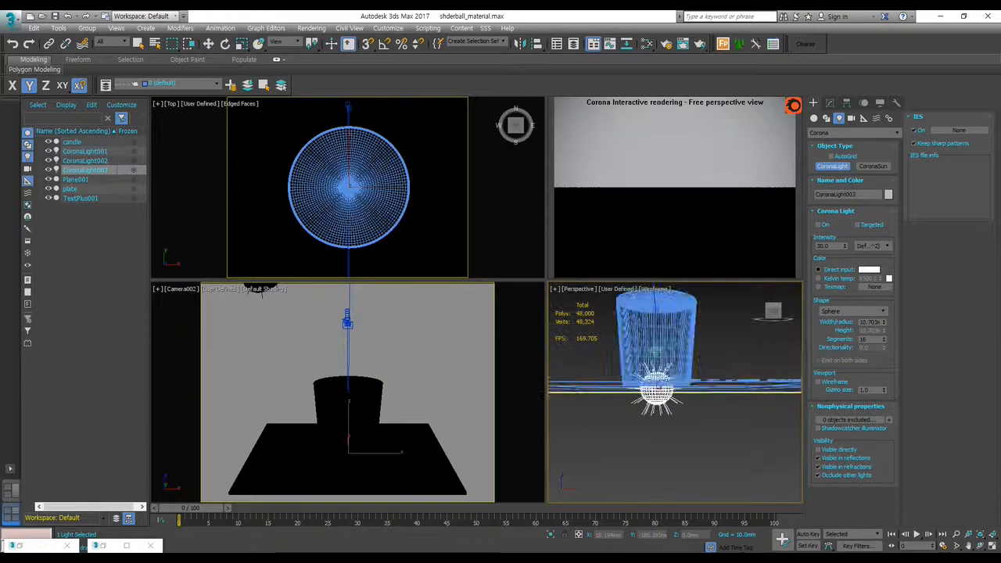
{"action": "key", "text": "w"}
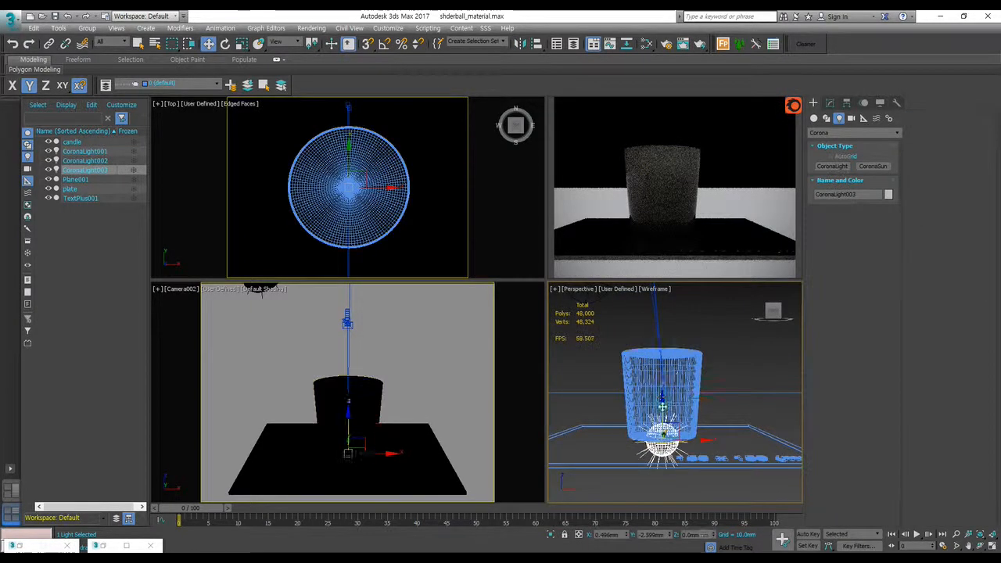
{"action": "left_click_drag", "start_coordinate": [661, 390], "coordinate": [665, 314]}
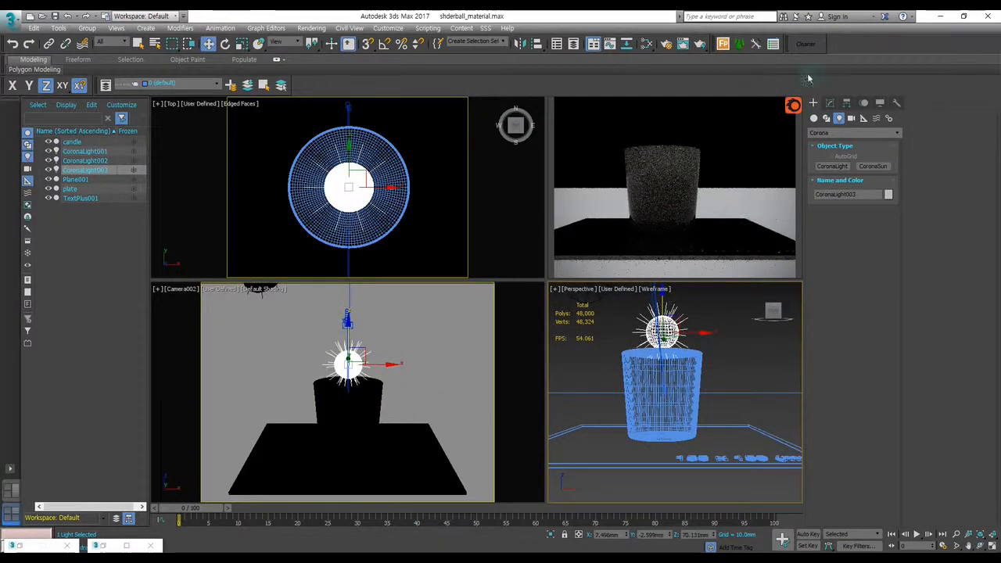
- Reduce the sphere light's radius to 2 mm
{"action": "left_click", "coordinate": [829, 103]}
{"action": "double_click", "coordinate": [870, 477]}
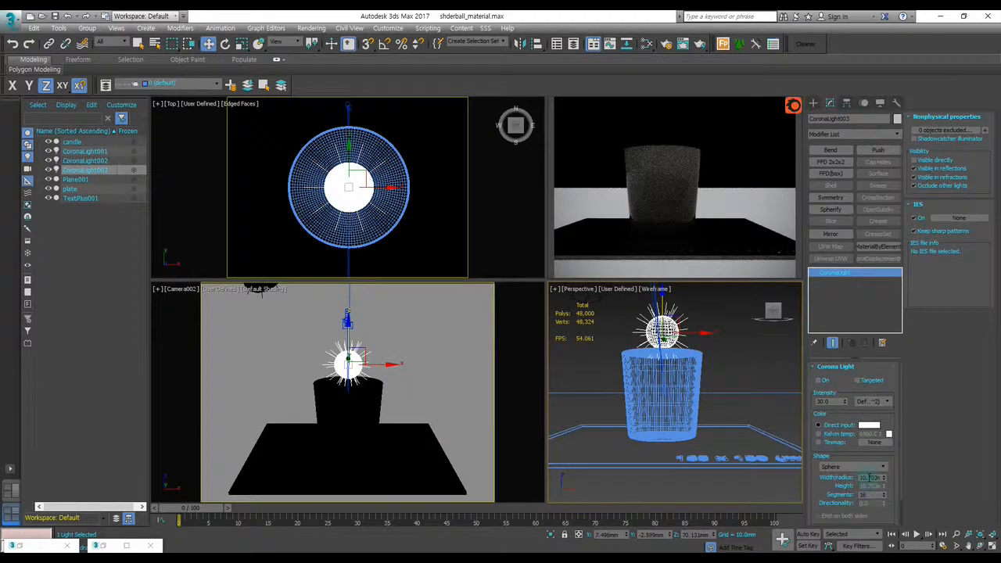
{"action": "type", "text": "3"}
{"action": "key", "text": "Return"}
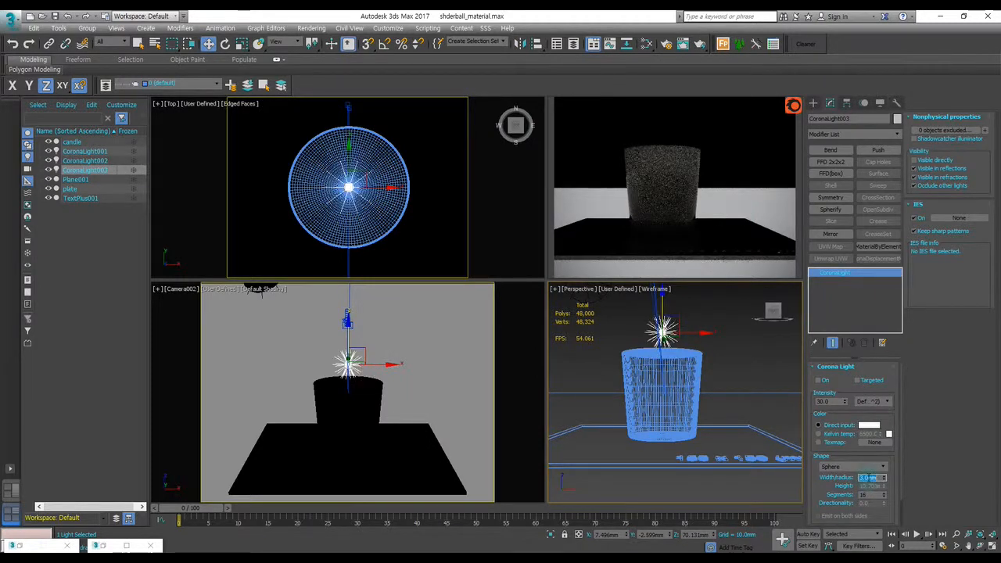
- Lower the sphere light vertically so it sits at the candle's top surface
{"action": "scroll", "coordinate": [643, 359], "scroll_direction": "up", "scroll_amount": 5}
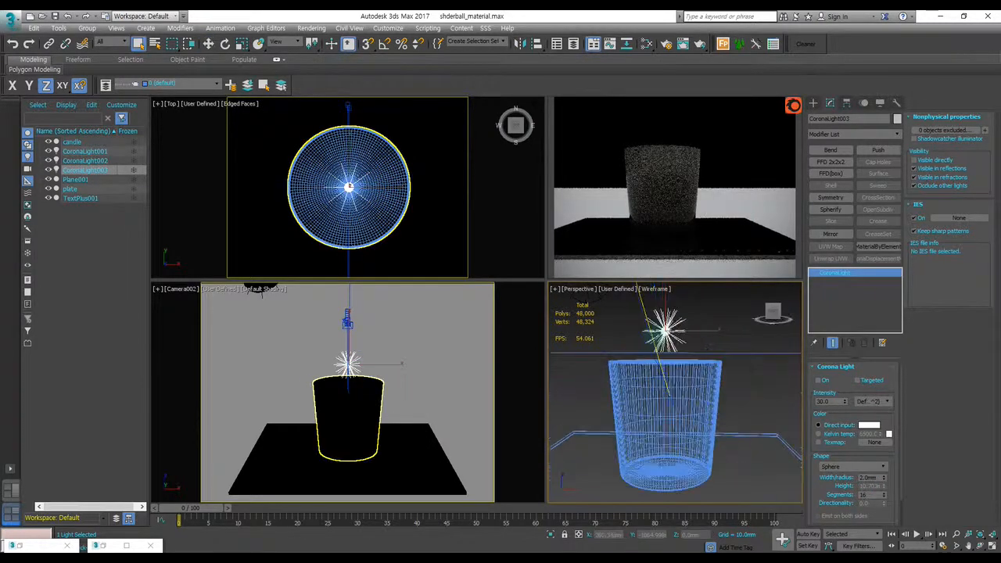
{"action": "key", "text": "w"}
{"action": "left_click_drag", "start_coordinate": [645, 337], "coordinate": [627, 405]}
{"action": "key", "text": "q"}
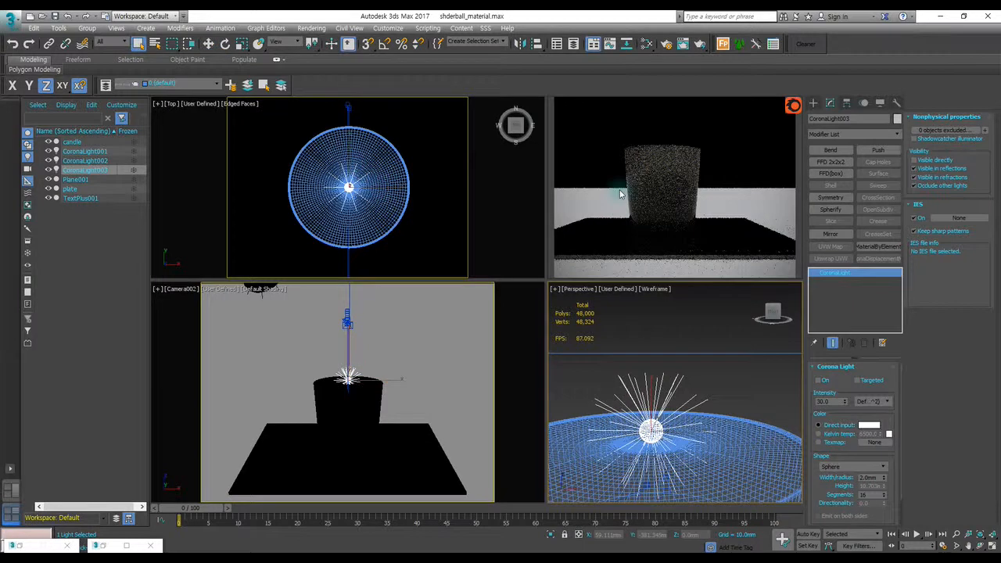
- Change the Top viewport back to the Camera003 view
{"action": "middle_click", "coordinate": [443, 190]}
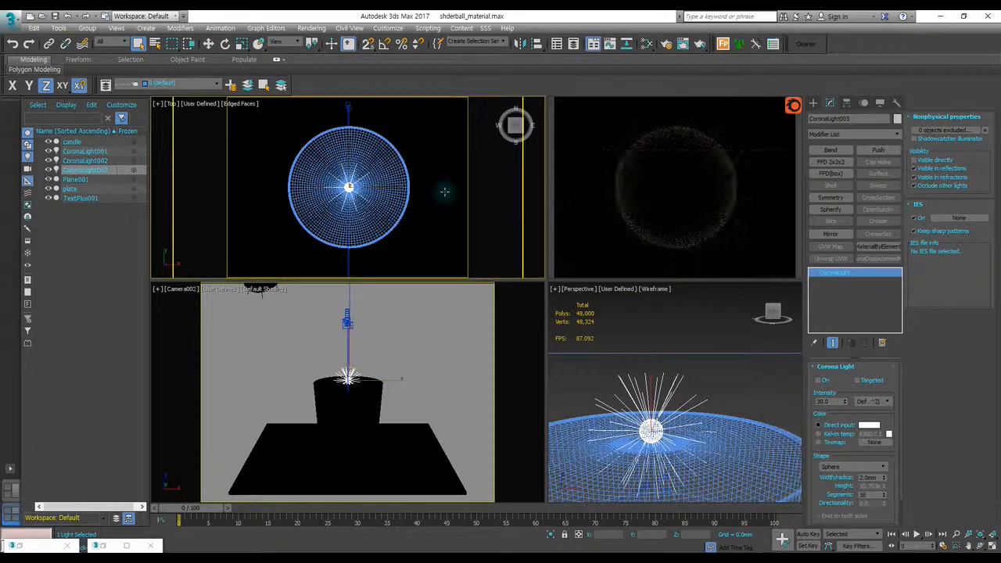
{"action": "key", "text": "c"}
{"action": "double_click", "coordinate": [470, 213]}
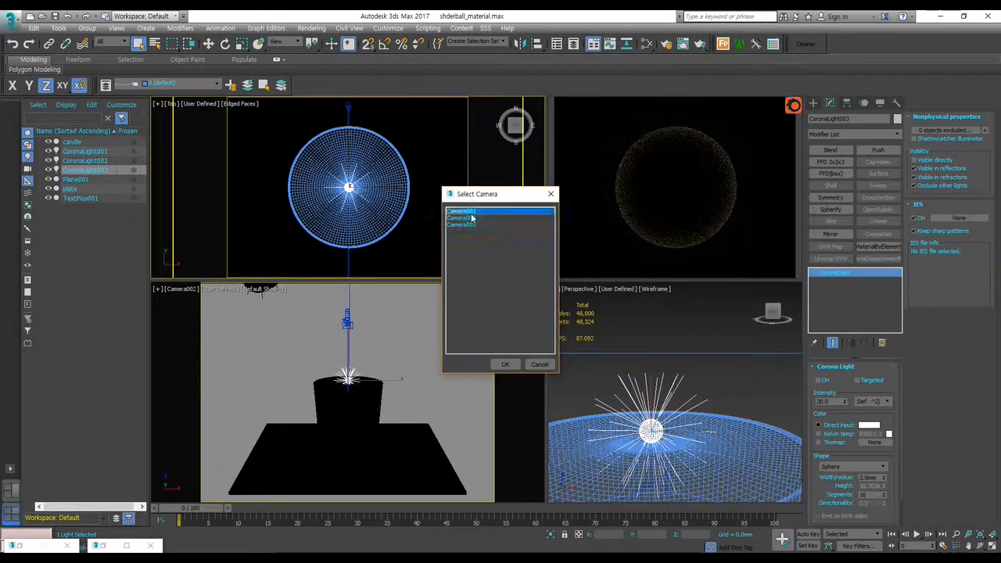
{"action": "key", "text": "c"}
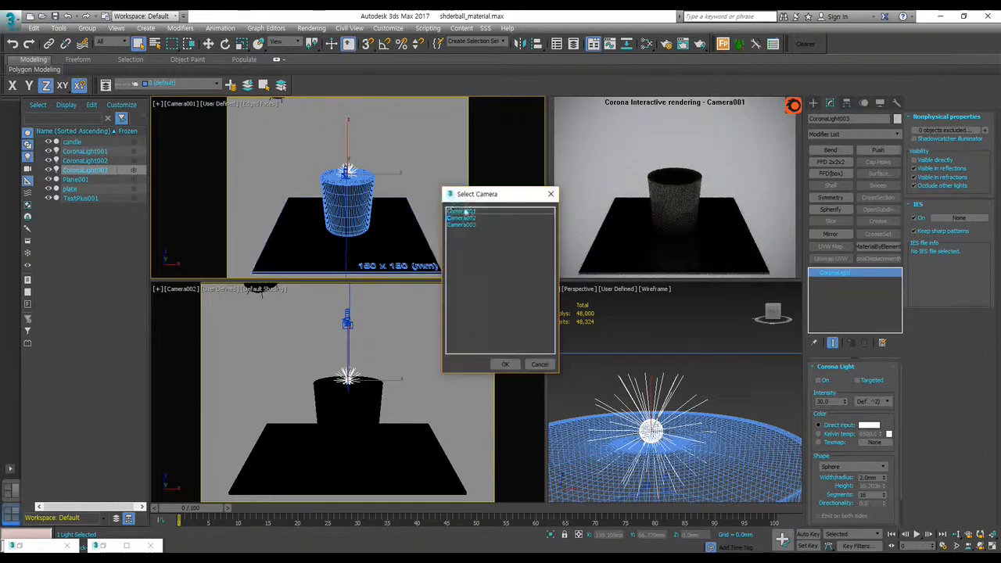
{"action": "double_click", "coordinate": [468, 219]}
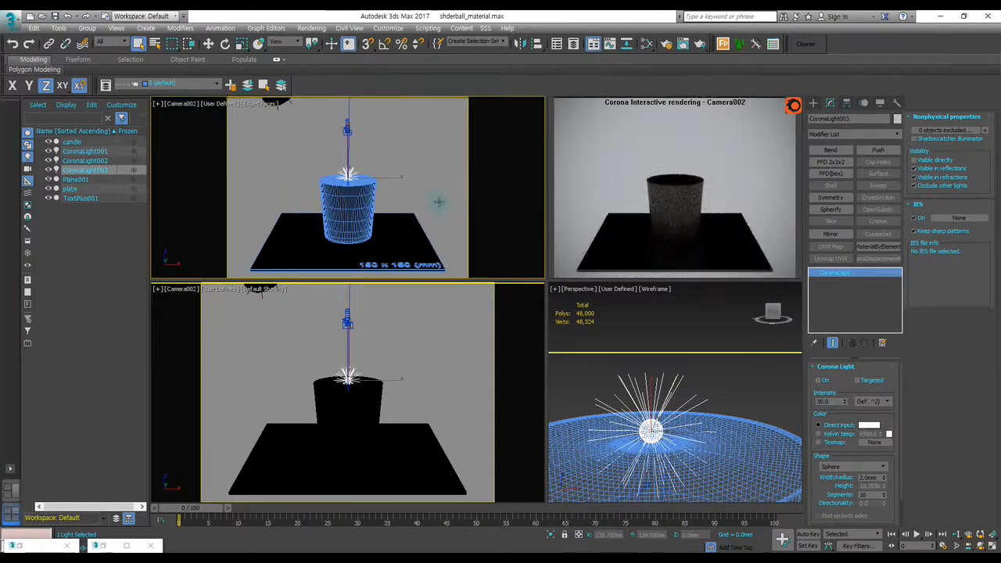
{"action": "key", "text": "c"}
{"action": "double_click", "coordinate": [469, 224]}
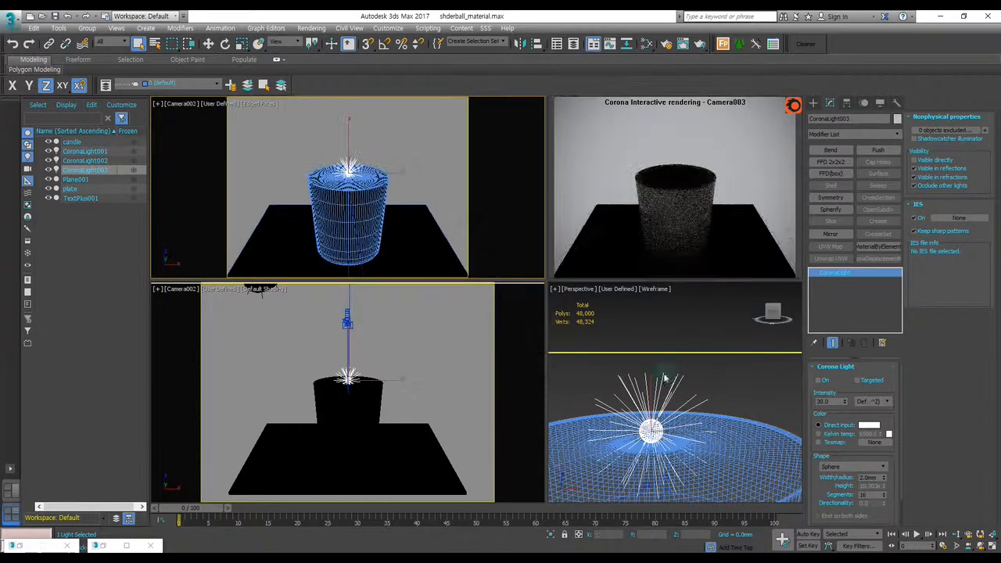
- Turn on the sphere light above the candle and reactivate the Camera003 view for the interactive render
{"action": "left_click", "coordinate": [733, 387]}
{"action": "left_click", "coordinate": [651, 423]}
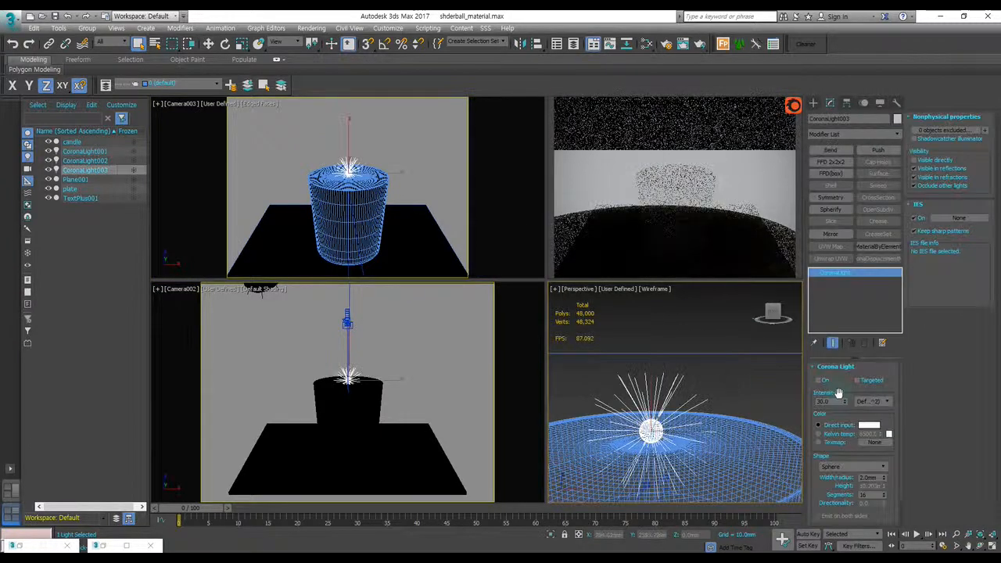
{"action": "right_click", "coordinate": [448, 172]}
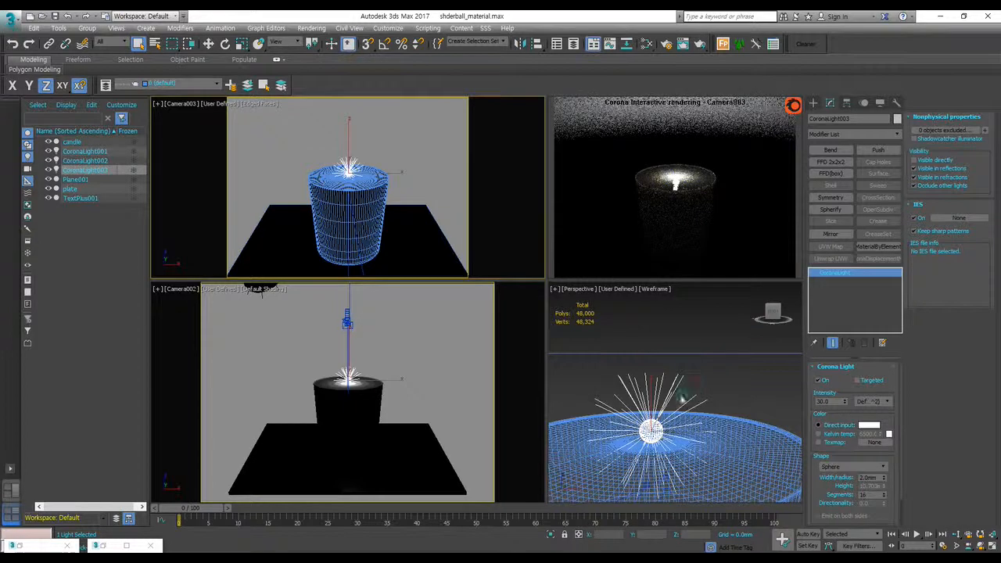
- Raise the sphere light slightly above the candle's top in the Perspective view, to a height of about 63 mm
{"action": "right_click", "coordinate": [654, 405]}
{"action": "key", "text": "w"}
{"action": "left_click_drag", "start_coordinate": [653, 400], "coordinate": [654, 371]}
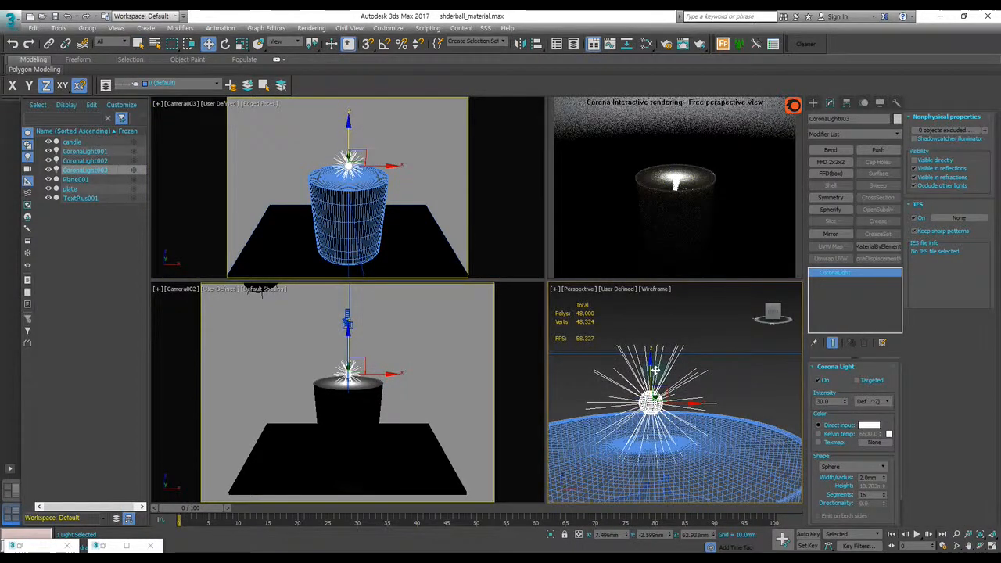
- Turn the CoronaLight001 disk light on and off again to compare the candle in the Camera003 interactive render
{"action": "right_click", "coordinate": [486, 222]}
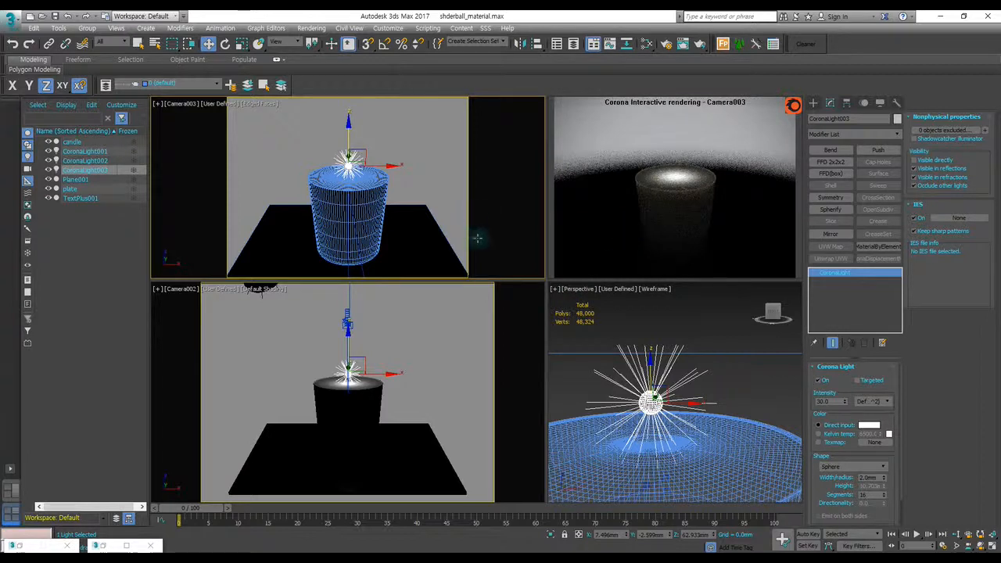
{"action": "key", "text": "q"}
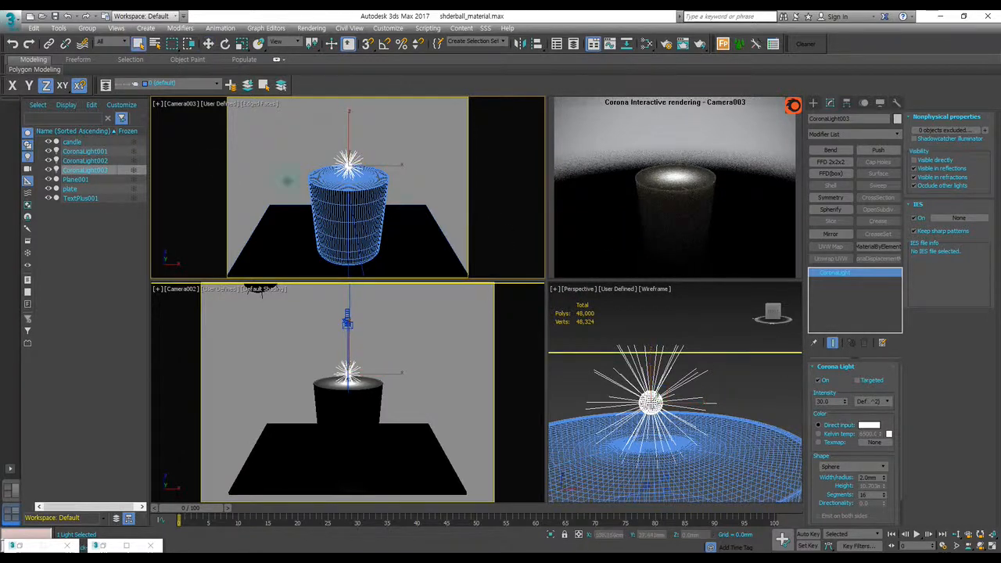
{"action": "left_click", "coordinate": [86, 151]}
{"action": "left_click", "coordinate": [819, 380]}
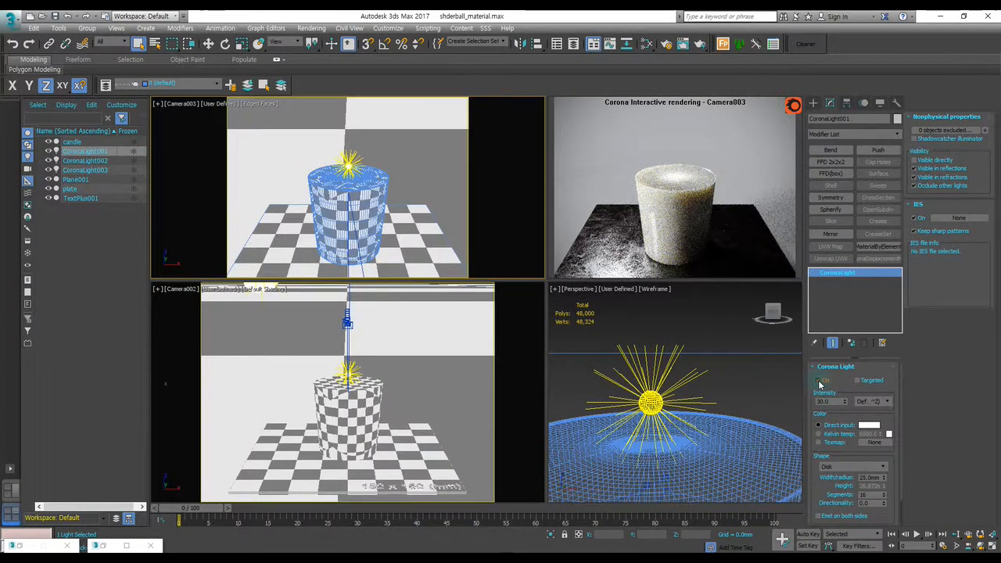
{"action": "left_click", "coordinate": [819, 382]}
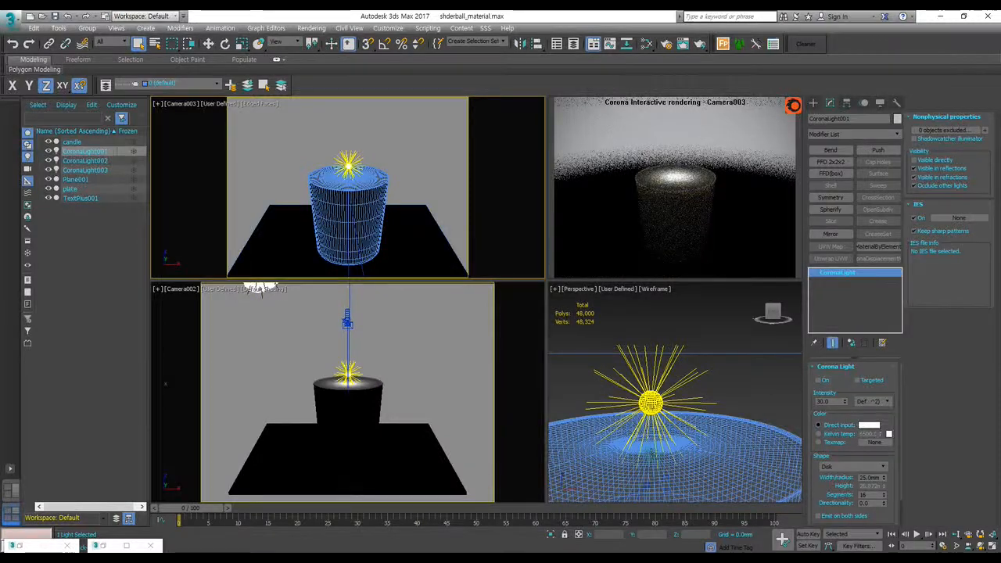
- Set the intensity of the sphere light above the candle to 50 and reactivate the Camera003 view
{"action": "left_click", "coordinate": [654, 401]}
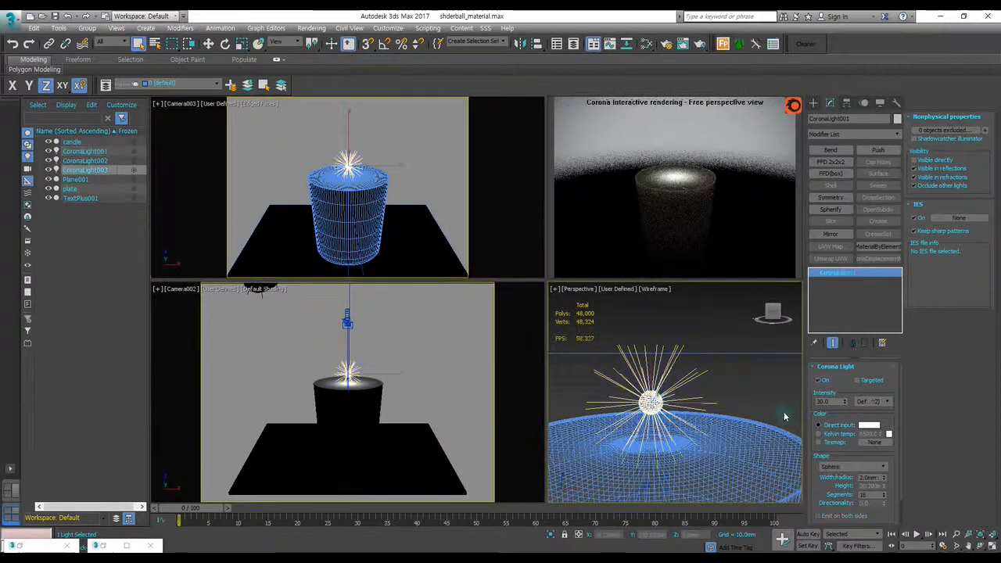
{"action": "double_click", "coordinate": [828, 402]}
{"action": "type", "text": "50"}
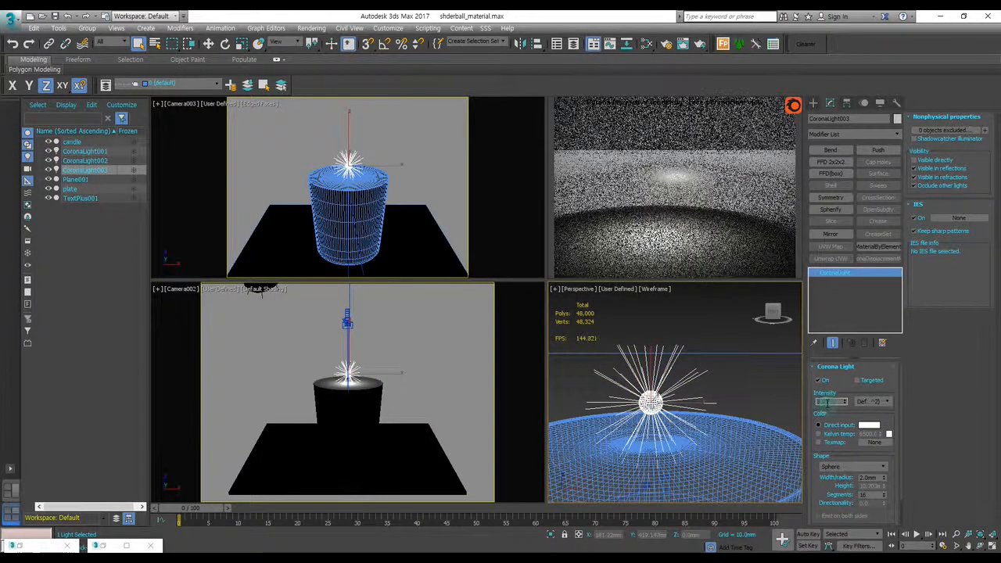
{"action": "key", "text": "Return"}
{"action": "left_click", "coordinate": [512, 211]}
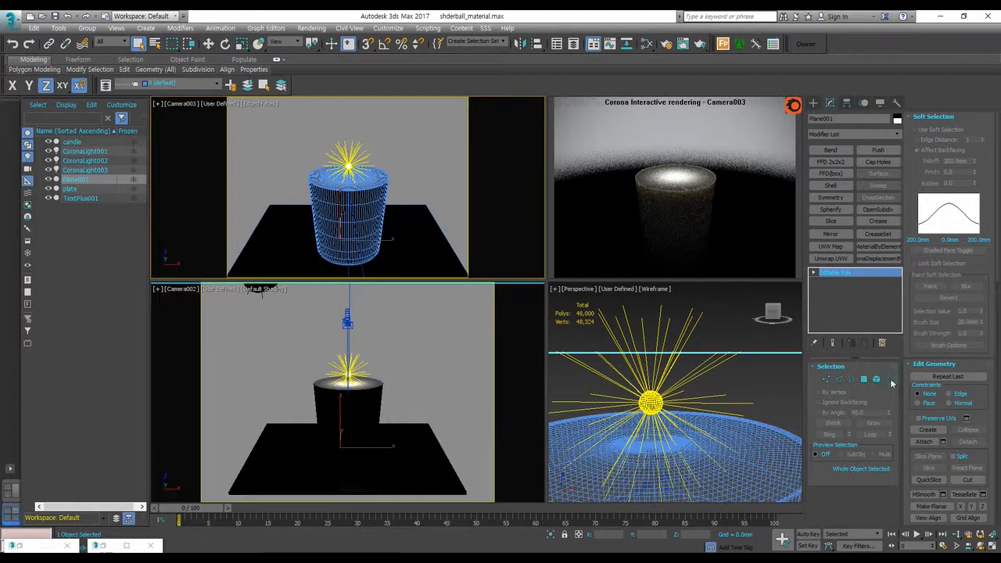
- Try an intensity of 150 on the sphere light and check the candle in the Camera003 render
{"action": "left_click", "coordinate": [649, 401]}
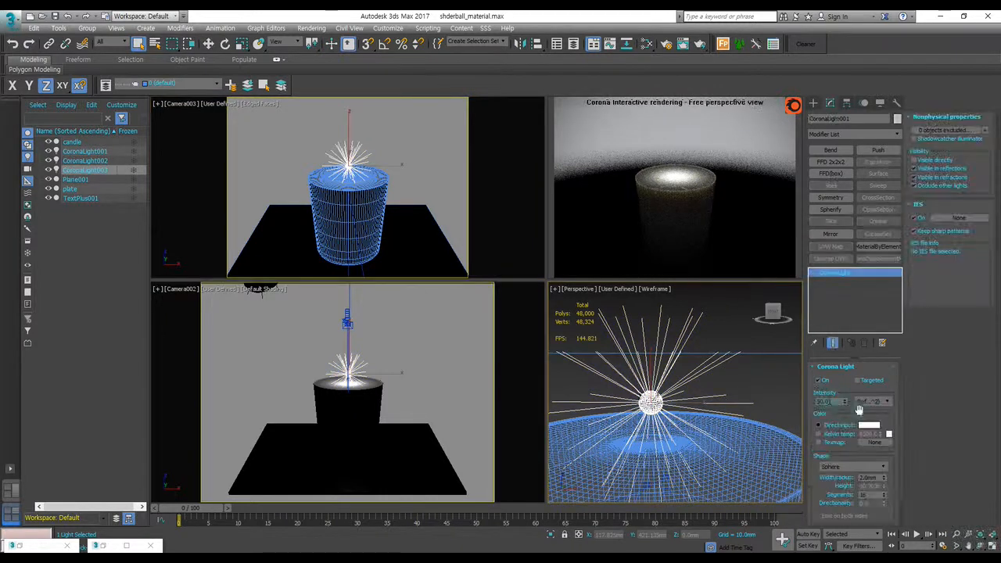
{"action": "type", "text": "150"}
{"action": "key", "text": "Return"}
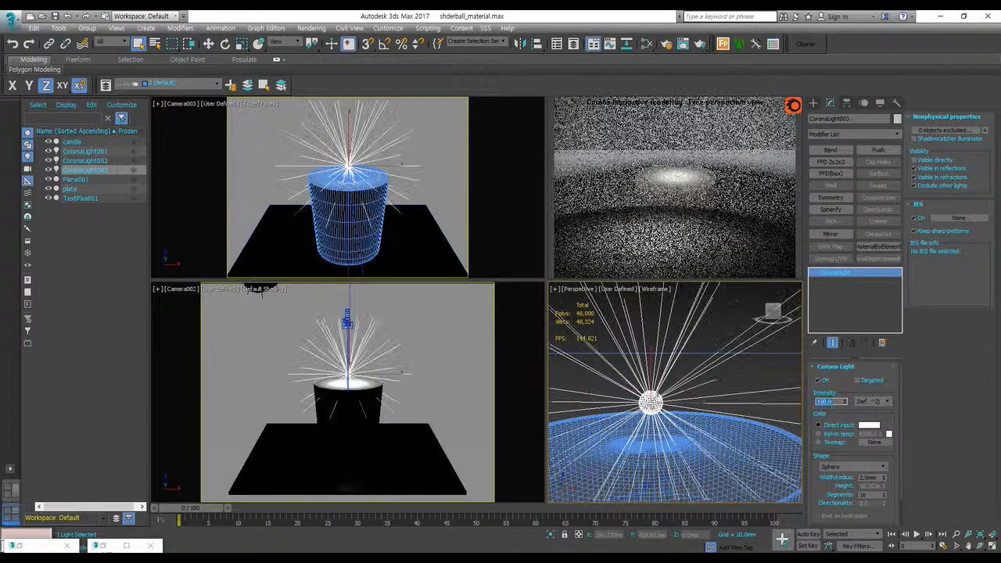
{"action": "middle_click", "coordinate": [502, 165]}
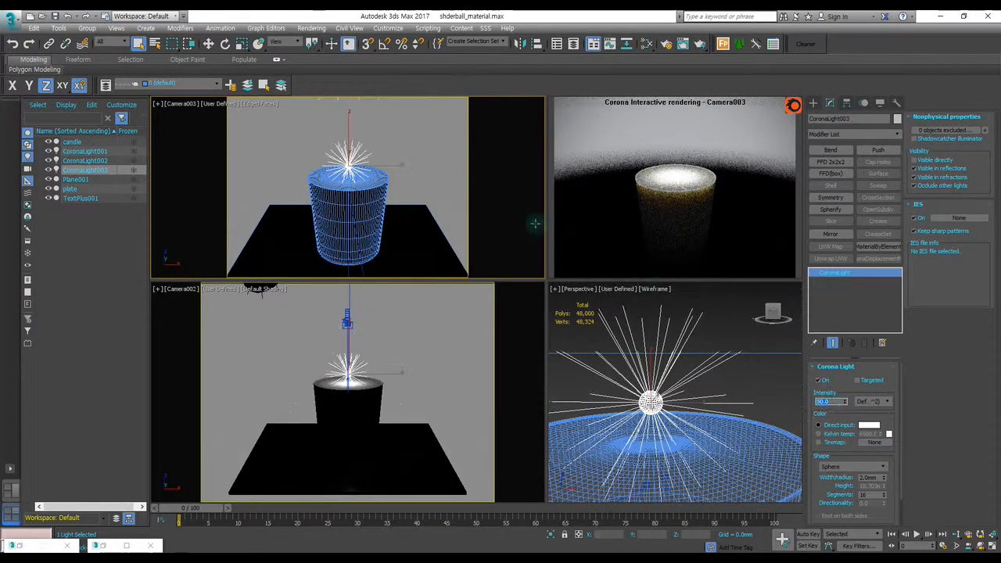
{"action": "left_click", "coordinate": [507, 201]}
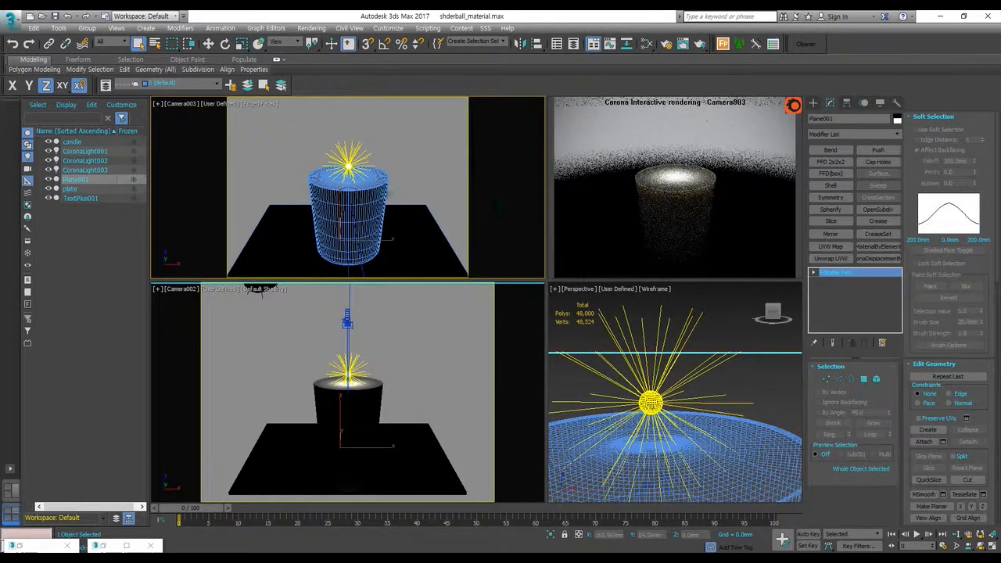
- Turn the CoronaLight002 disk light on and bring it into the Perspective view
{"action": "left_click", "coordinate": [94, 160]}
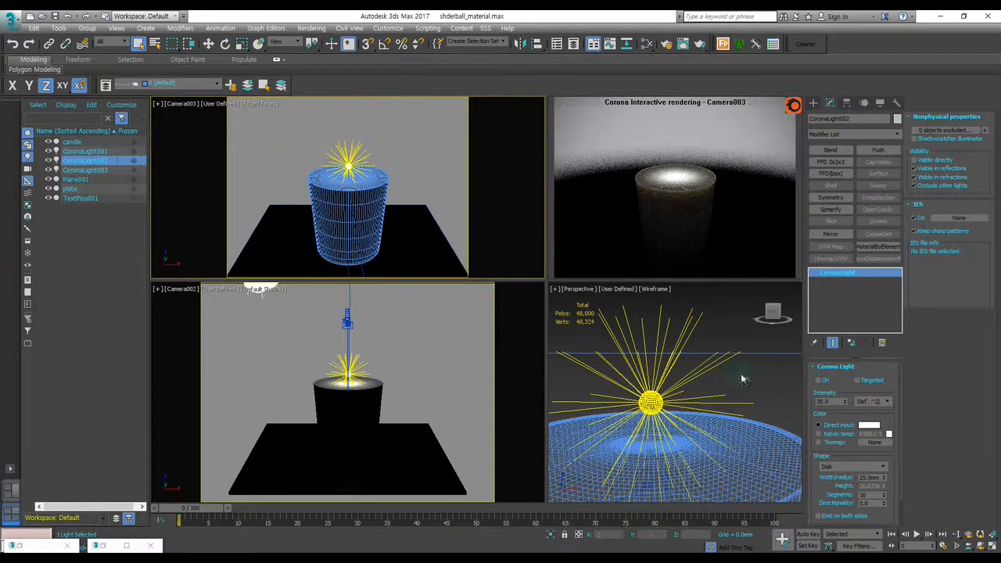
{"action": "left_click", "coordinate": [821, 382]}
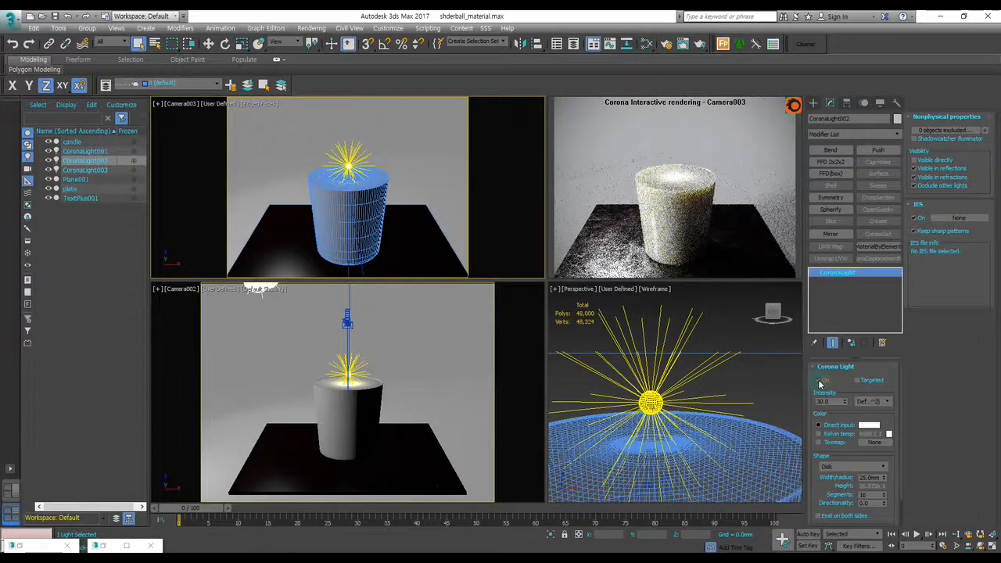
{"action": "right_click", "coordinate": [637, 344]}
{"action": "right_click", "coordinate": [416, 327]}
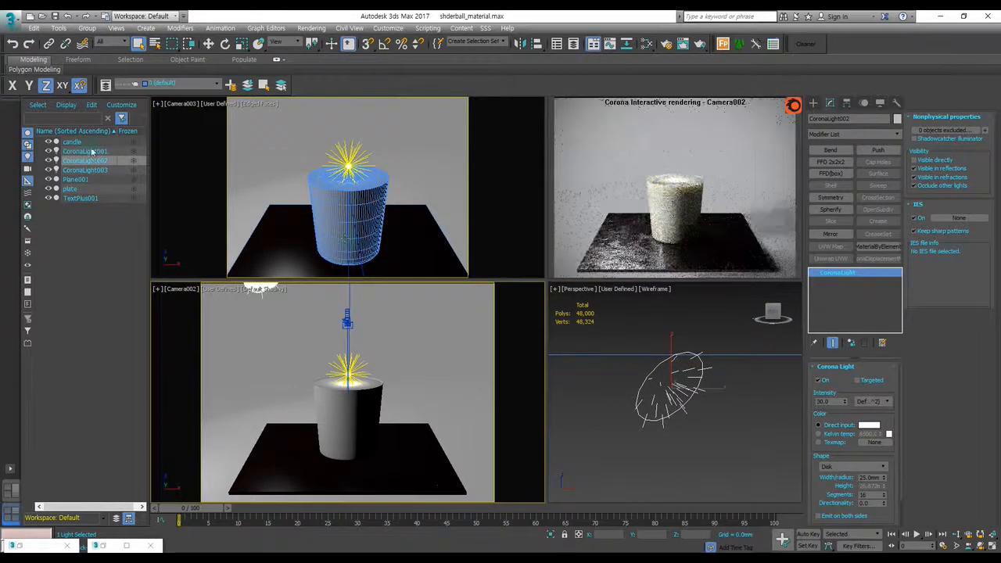
- Hide CoronaLight001 to check the candle without it in the Camera003 render, and undo the hiding
{"action": "right_click", "coordinate": [639, 351]}
{"action": "key", "text": "z"}
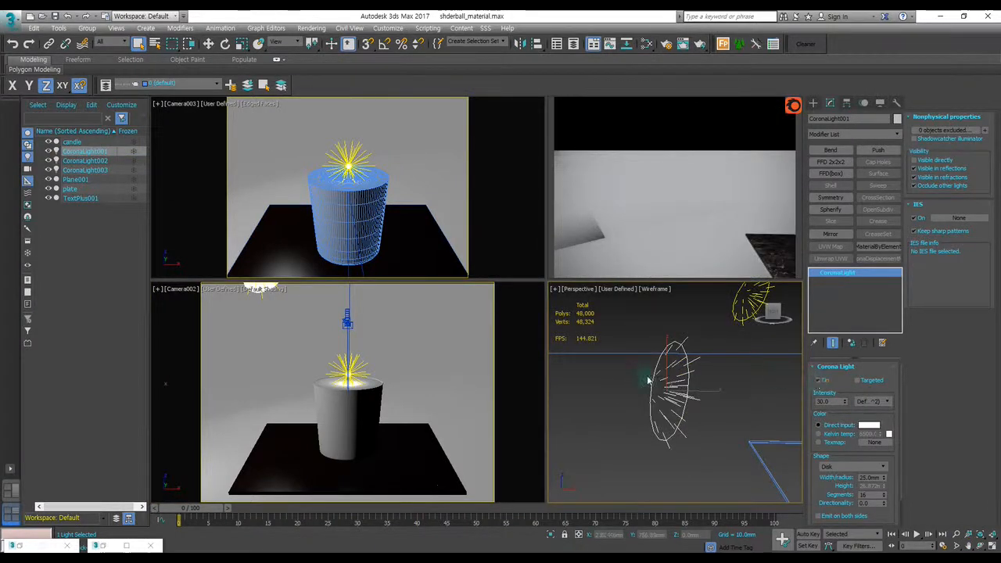
{"action": "right_click", "coordinate": [661, 378]}
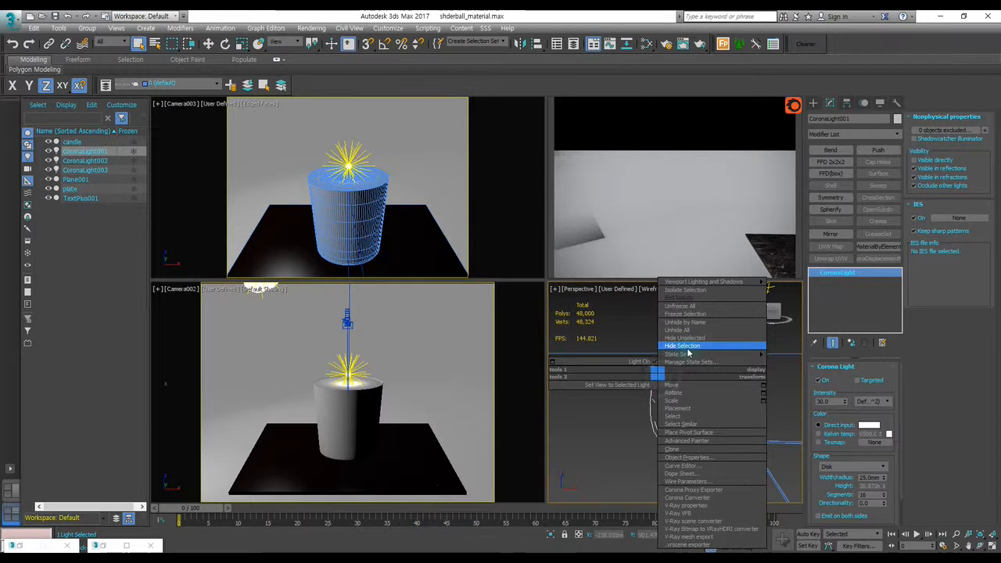
{"action": "left_click", "coordinate": [688, 348]}
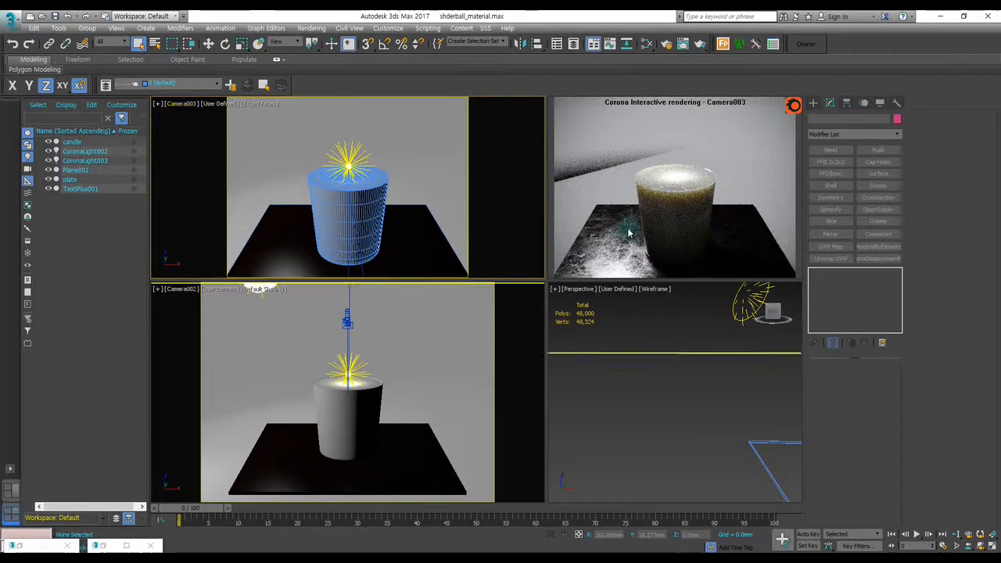
{"action": "key", "text": "ctrl+z"}
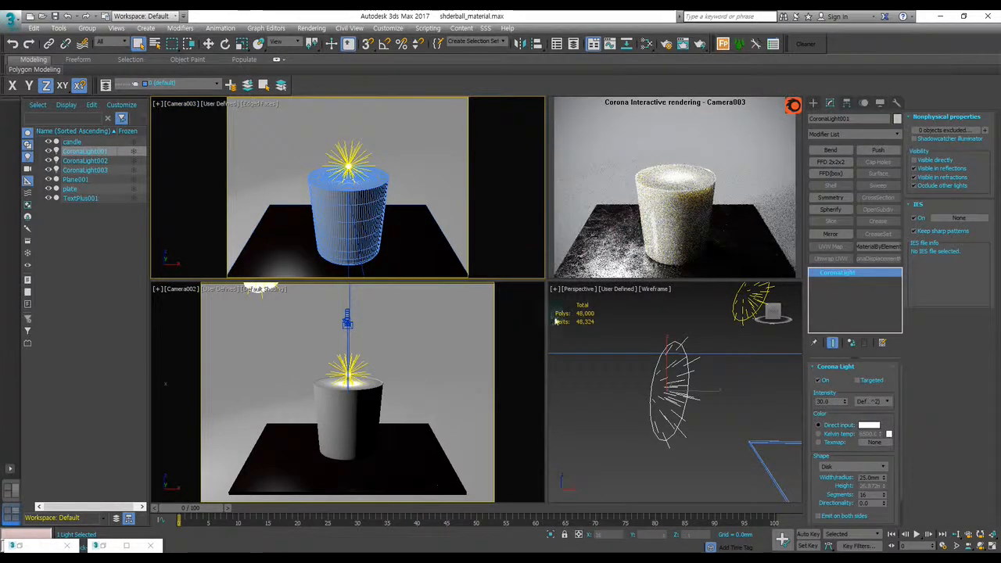
- Hide CoronaLight002 to check the candle without it in the Camera003 render, and undo the hiding
{"action": "left_click", "coordinate": [260, 296]}
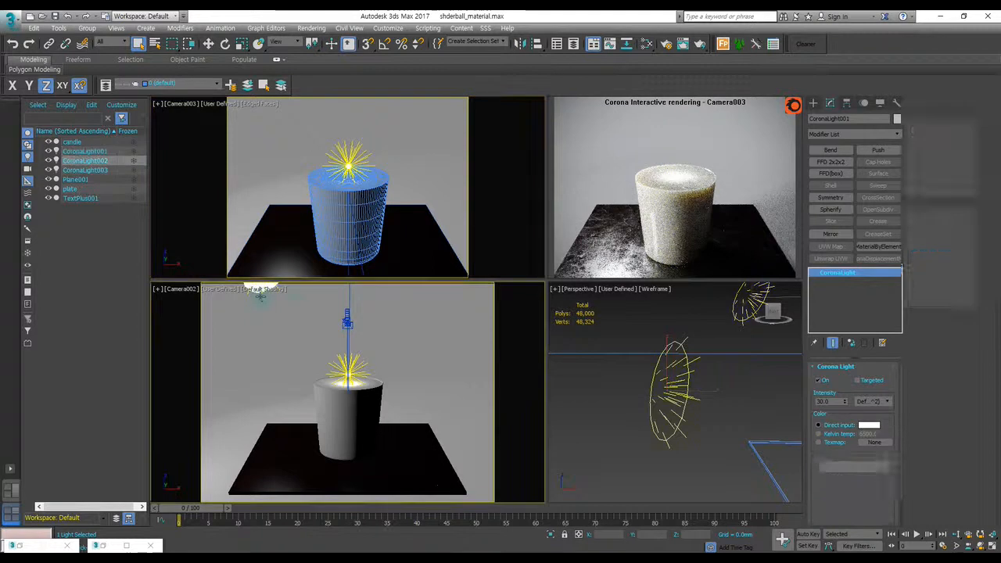
{"action": "right_click", "coordinate": [291, 290]}
{"action": "left_click", "coordinate": [320, 281]}
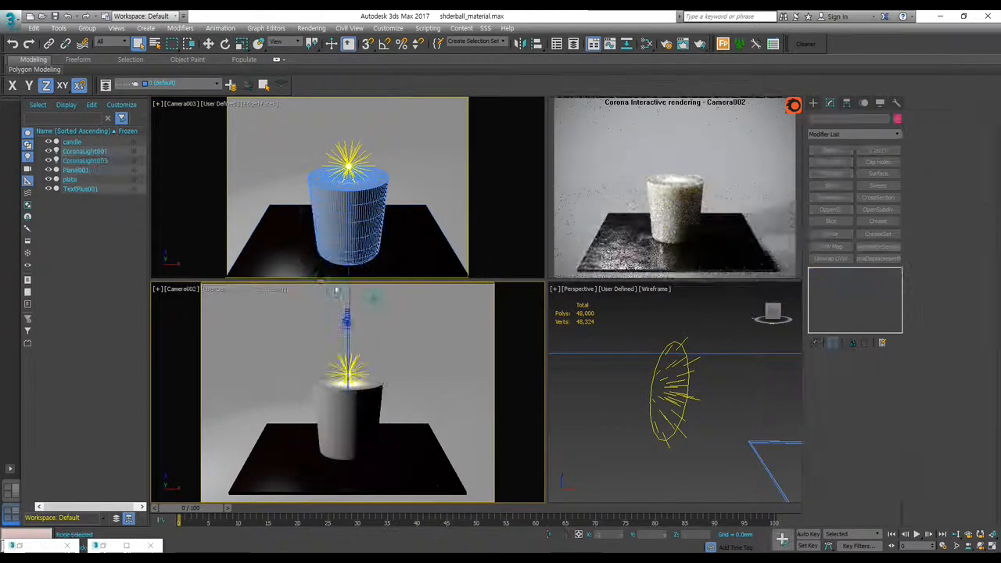
{"action": "left_click", "coordinate": [376, 186]}
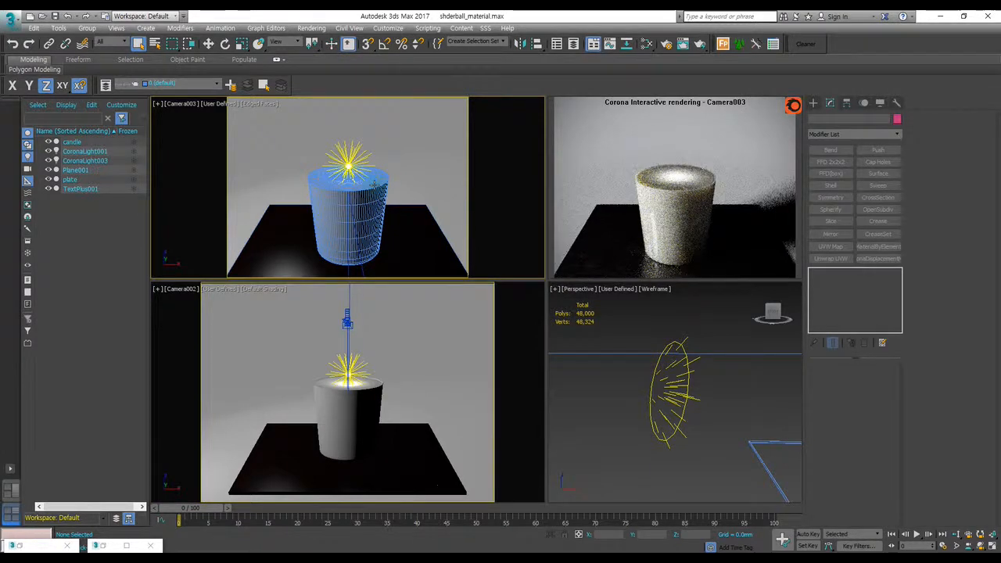
{"action": "left_click", "coordinate": [516, 315]}
{"action": "key", "text": "ctrl+z"}
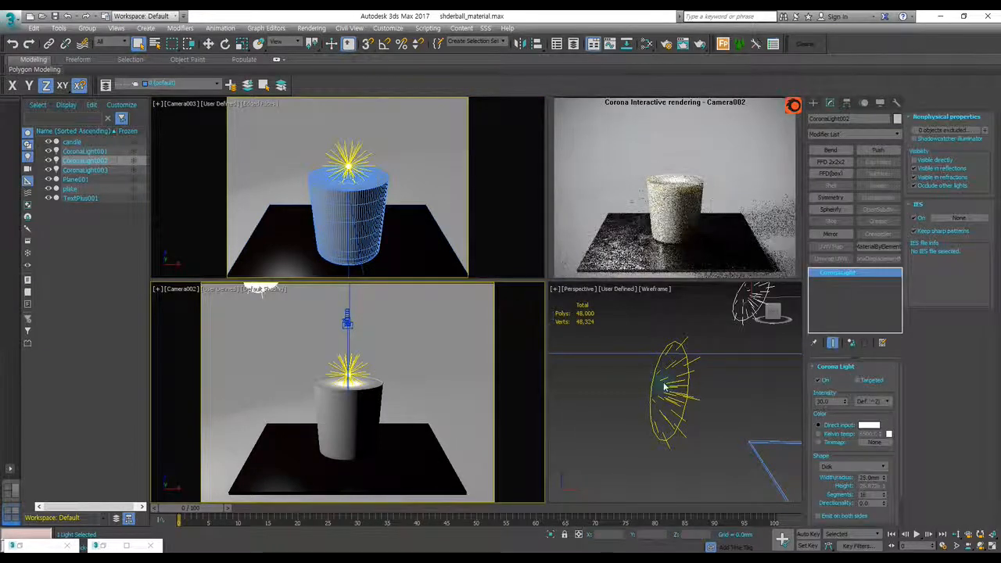
- Remove CoronaLight001 temporarily for another render comparison, undo the removal, and reactivate the Camera003 view
{"action": "left_click", "coordinate": [670, 391]}
{"action": "right_click", "coordinate": [663, 373]}
{"action": "key", "text": "Delete"}
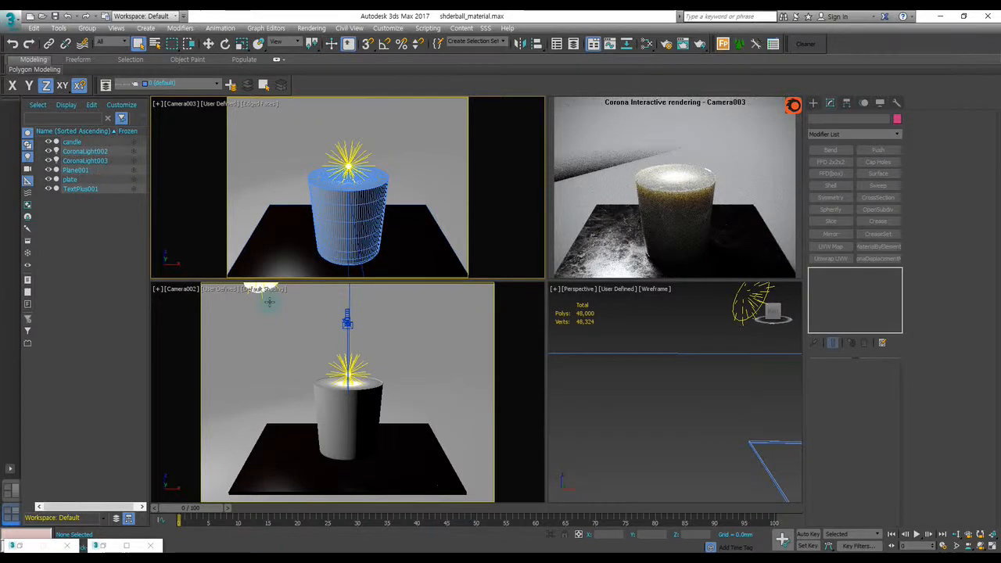
{"action": "key", "text": "ctrl+z"}
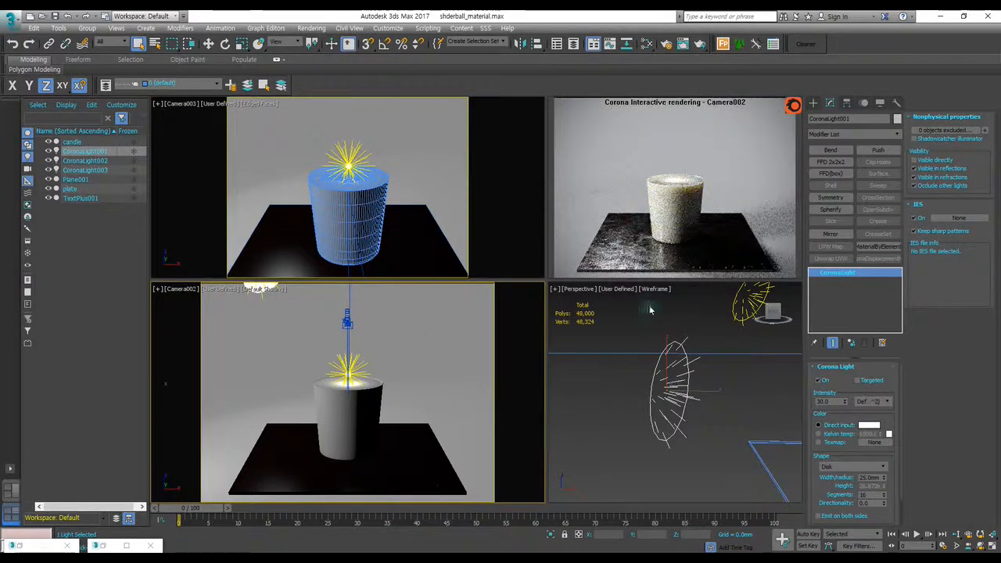
{"action": "left_click", "coordinate": [491, 233]}
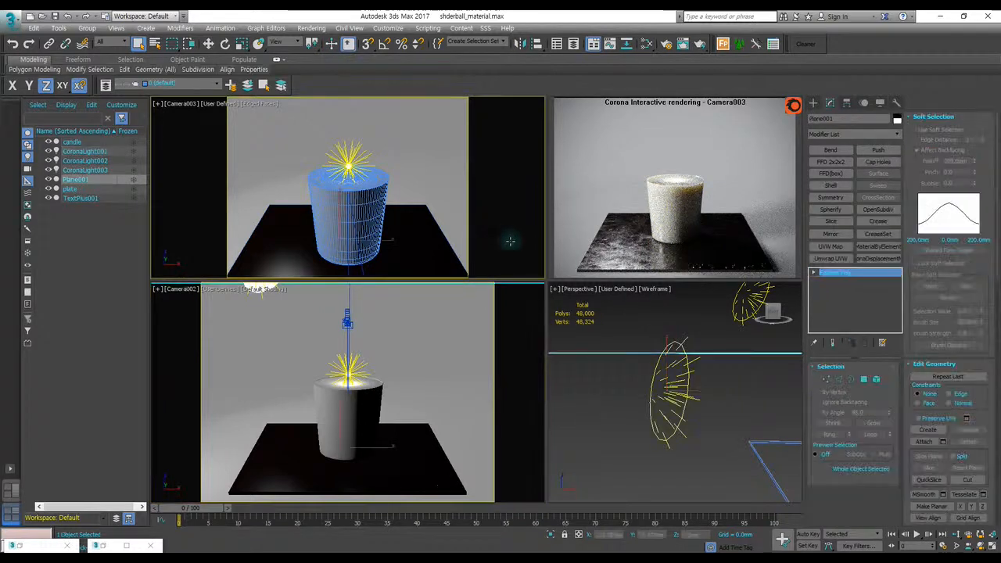
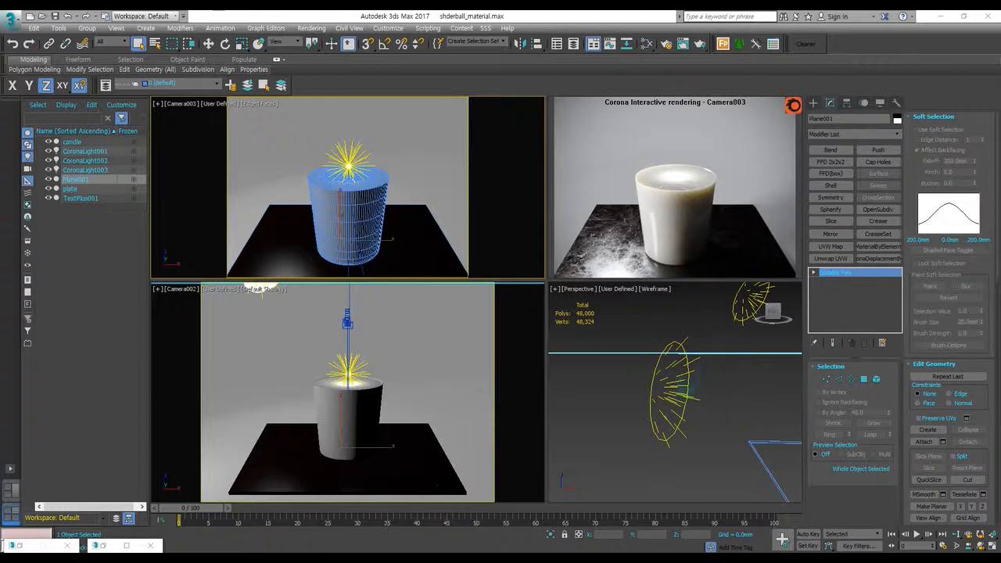
- Turn off the disk-shaped light CoronaLight001
{"action": "left_click", "coordinate": [653, 380]}
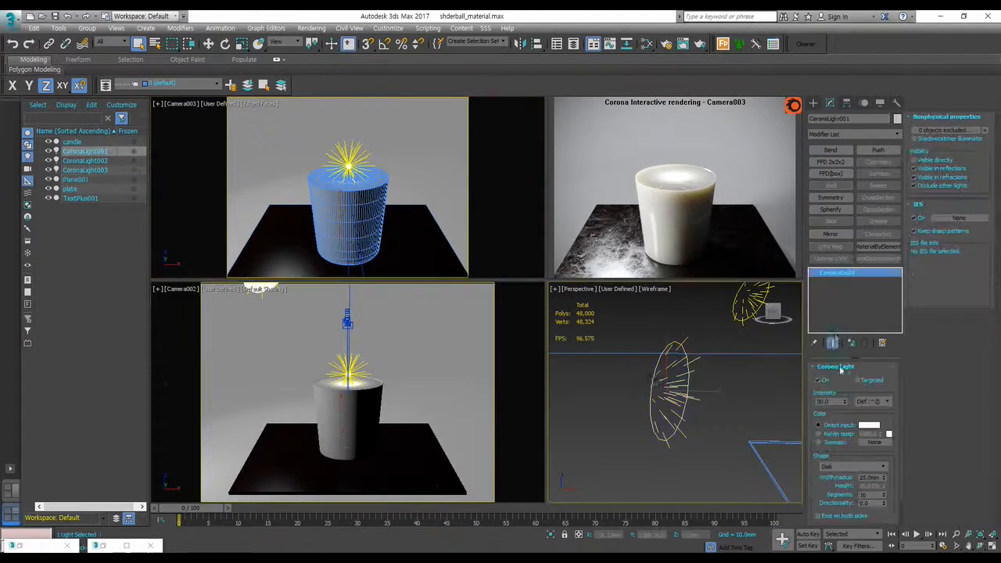
{"action": "left_click", "coordinate": [818, 380]}
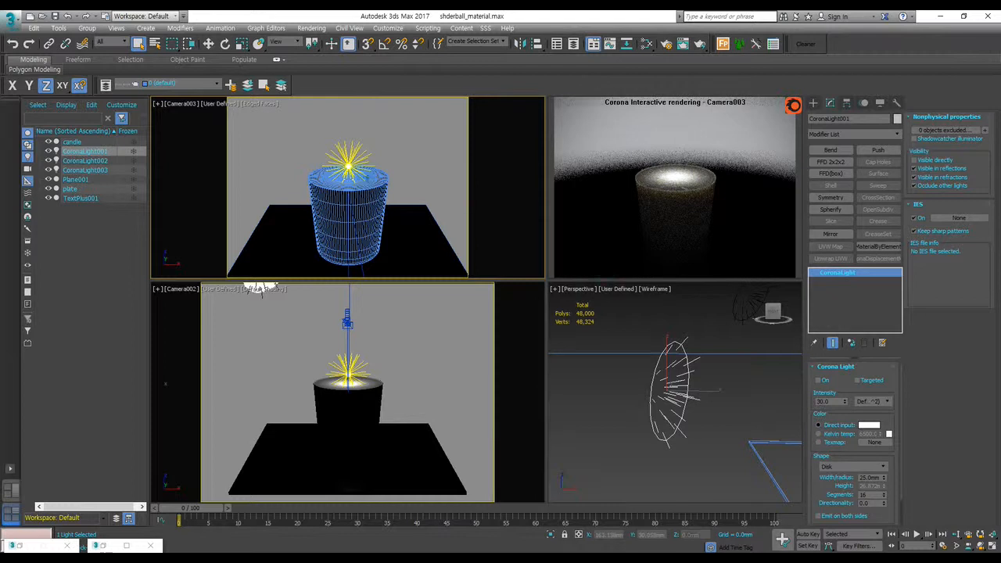
- Move the spherical light CoronaLight003 straight up, higher above the candle's top
{"action": "right_click", "coordinate": [347, 350]}
{"action": "key", "text": "w"}
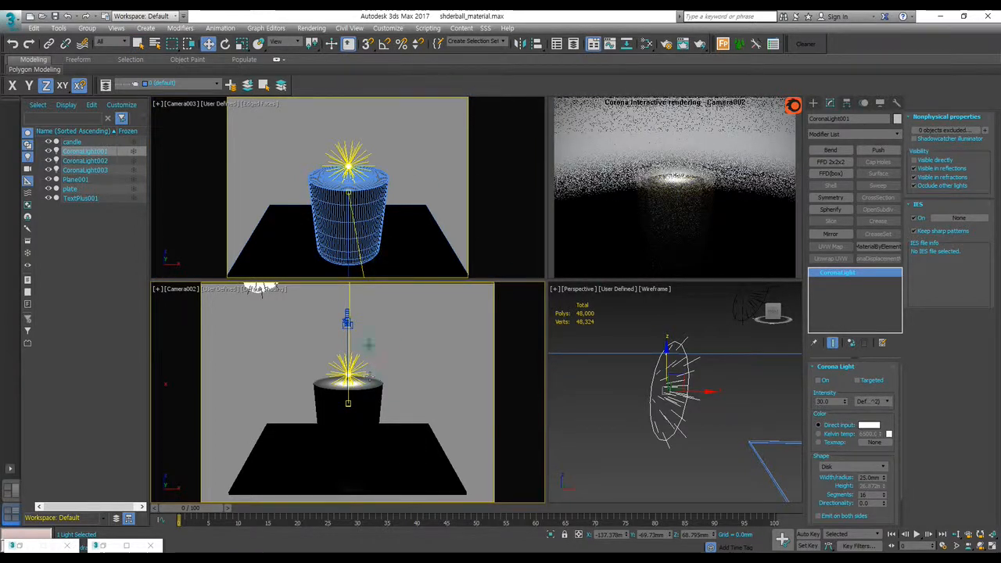
{"action": "left_click", "coordinate": [352, 156]}
{"action": "left_click_drag", "start_coordinate": [352, 139], "coordinate": [348, 117]}
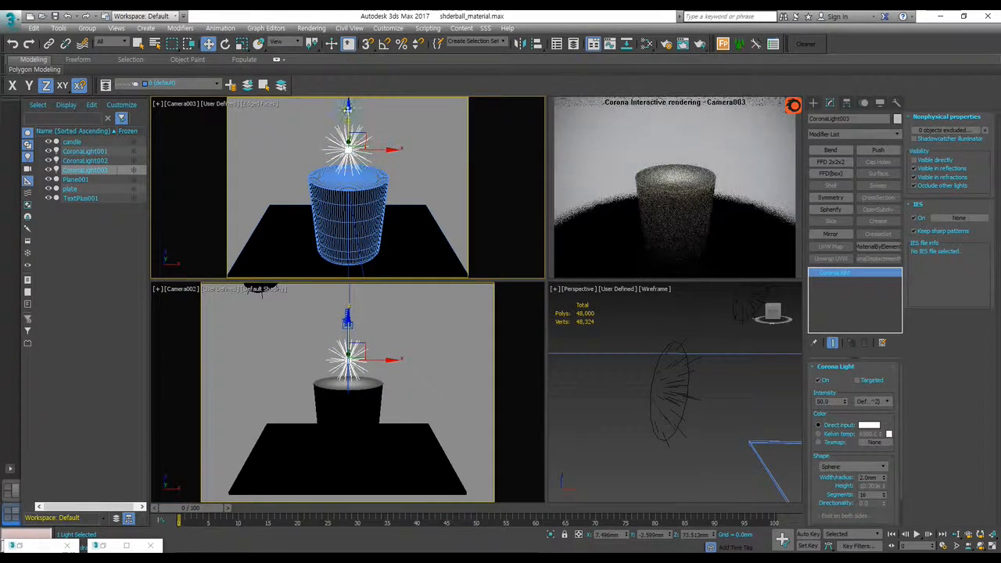
- Frame the spherical light in the perspective view and lower it vertically to just above the candle's top surface
{"action": "middle_click", "coordinate": [696, 357]}
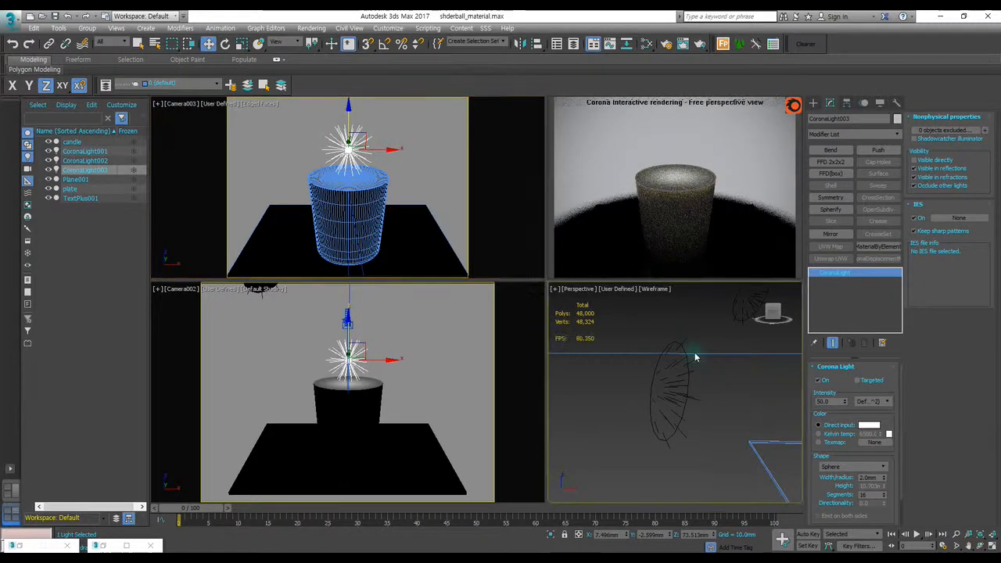
{"action": "key", "text": "z"}
{"action": "middle_click_drag", "start_coordinate": [682, 361], "coordinate": [698, 345], "text": "alt"}
{"action": "left_click", "coordinate": [771, 312]}
{"action": "middle_click_drag", "start_coordinate": [692, 392], "coordinate": [691, 353]}
{"action": "left_click_drag", "start_coordinate": [675, 321], "coordinate": [675, 351]}
{"action": "key", "text": "q"}
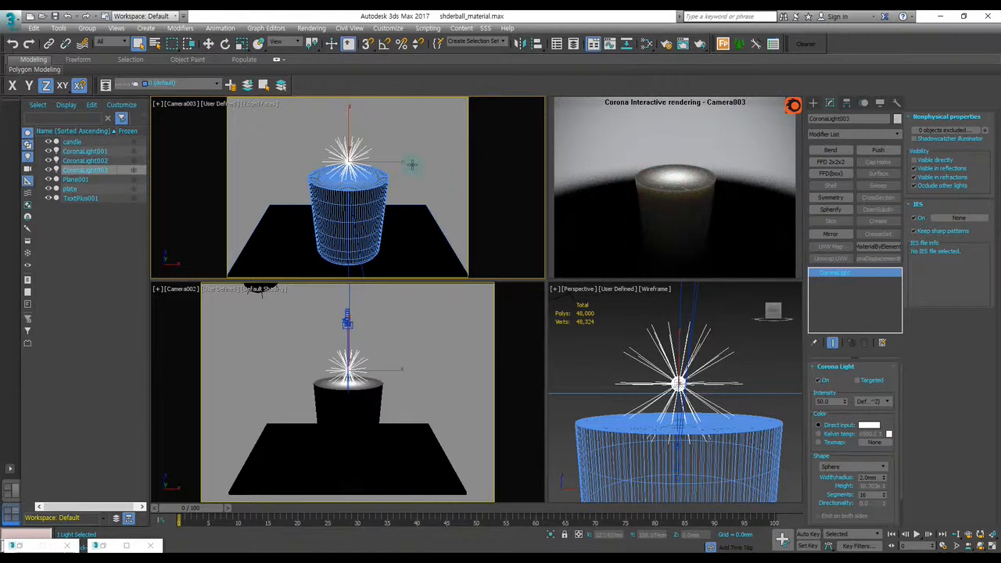
- Open the Slate Material Editor and rename the CoronaMtl Material #93 as candle
{"action": "key", "text": "m"}
{"action": "middle_click_drag", "start_coordinate": [464, 399], "coordinate": [429, 395]}
{"action": "left_click", "coordinate": [395, 401]}
{"action": "middle_click_drag", "start_coordinate": [304, 383], "coordinate": [329, 399]}
{"action": "scroll", "coordinate": [334, 401], "scroll_direction": "down", "scroll_amount": 2}
{"action": "scroll", "coordinate": [384, 412], "scroll_direction": "up", "scroll_amount": 2}
{"action": "double_click", "coordinate": [497, 417]}
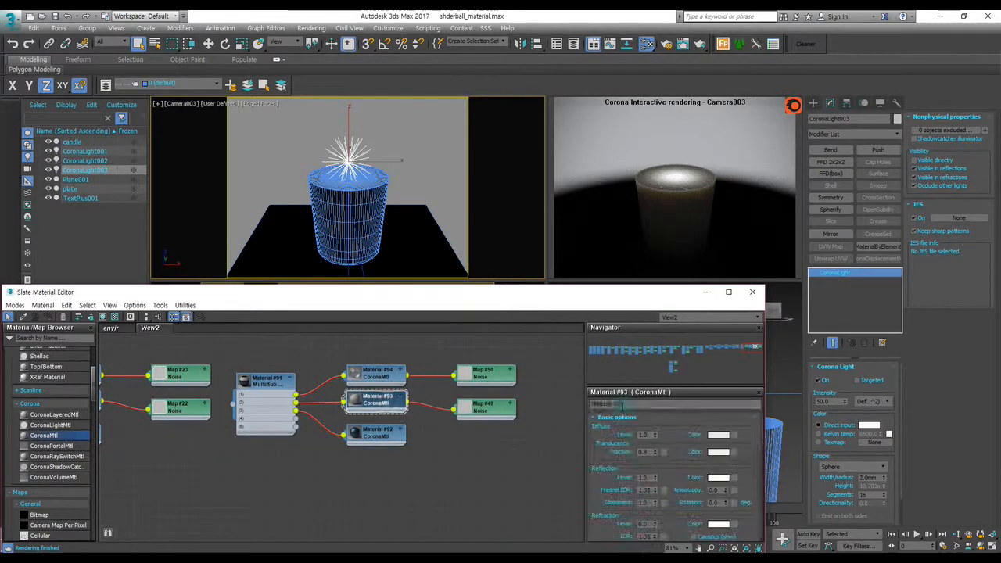
{"action": "left_click", "coordinate": [621, 404]}
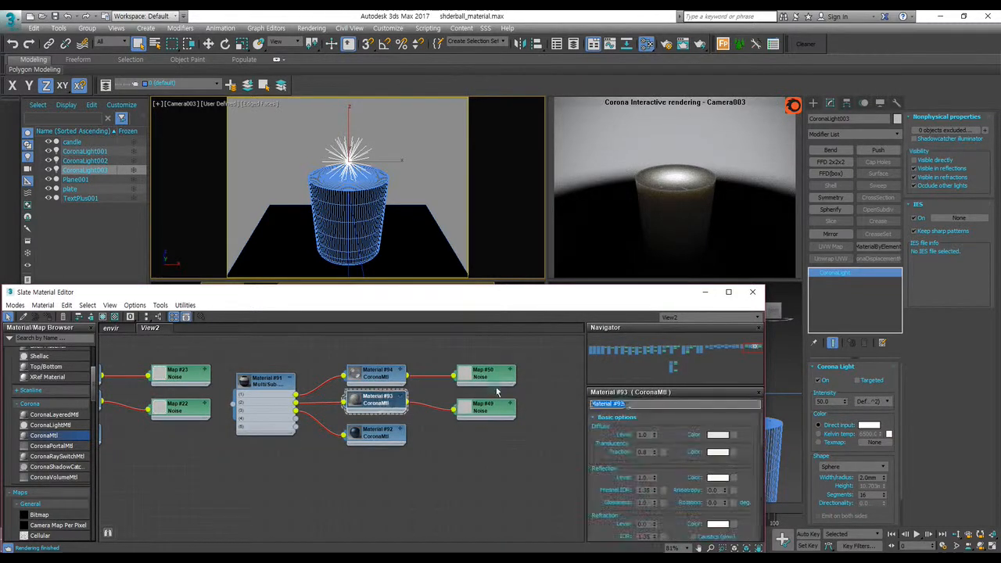
{"action": "type", "text": "can"}
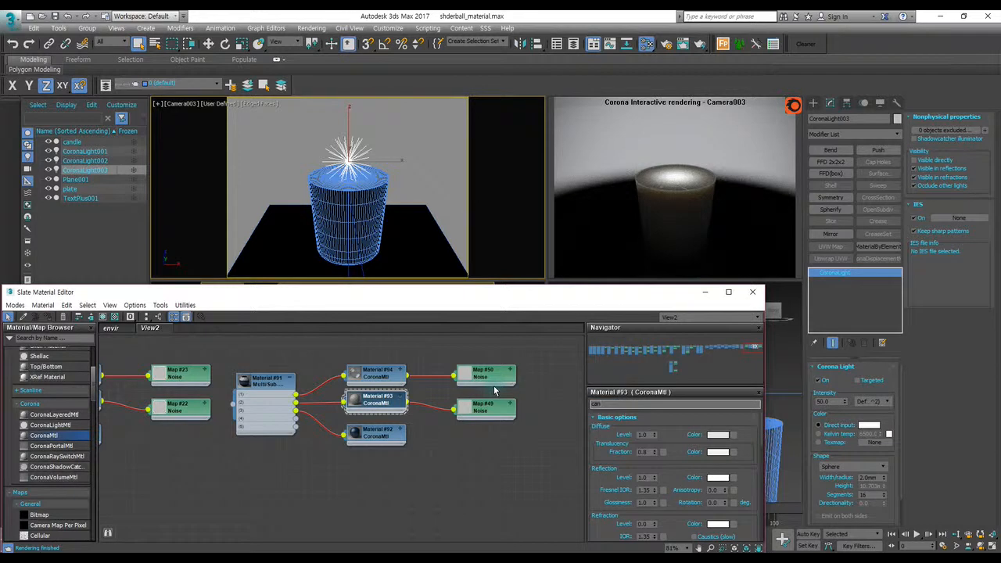
{"action": "type", "text": "dle"}
{"action": "left_click", "coordinate": [376, 403]}
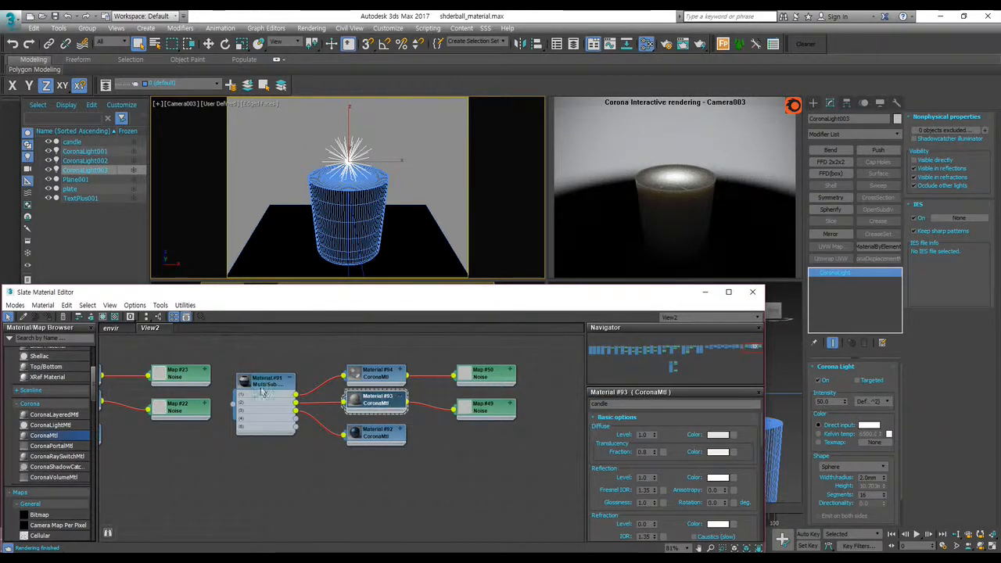
- Show the parameters of the Multi/Sub-Object Material #91 that contains the candle sub-material
{"action": "scroll", "coordinate": [283, 391], "scroll_direction": "down", "scroll_amount": 6}
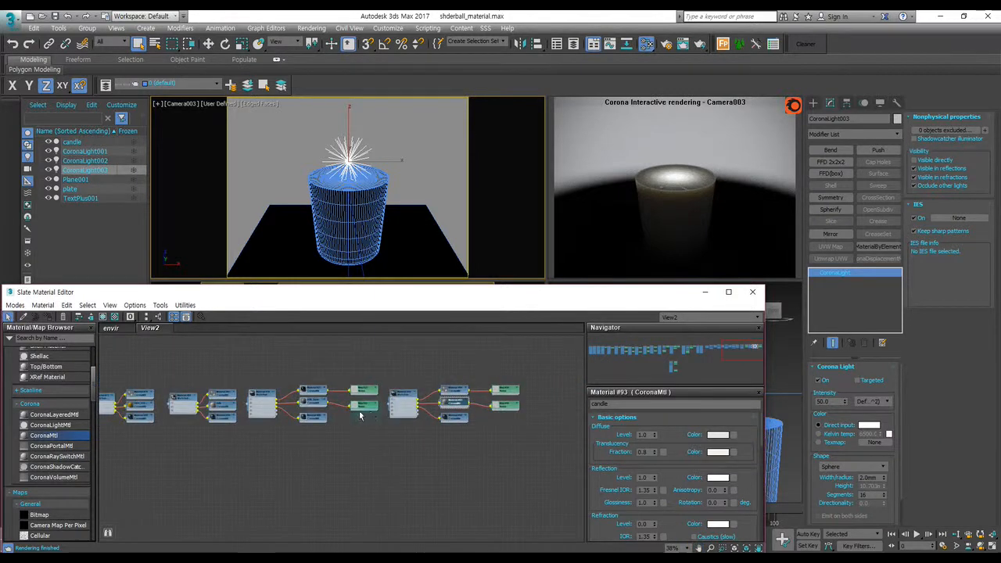
{"action": "scroll", "coordinate": [323, 405], "scroll_direction": "up", "scroll_amount": 4}
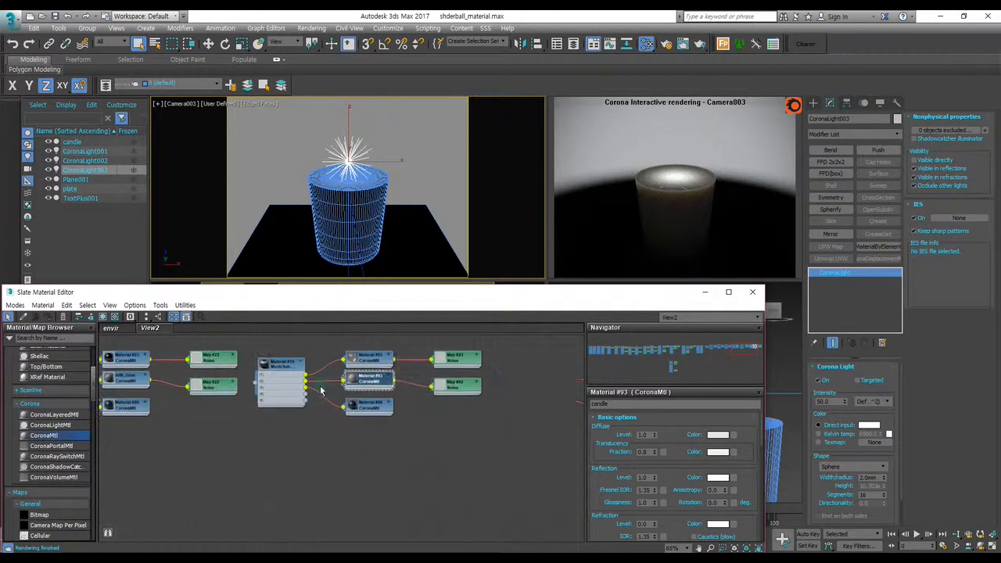
{"action": "double_click", "coordinate": [297, 373]}
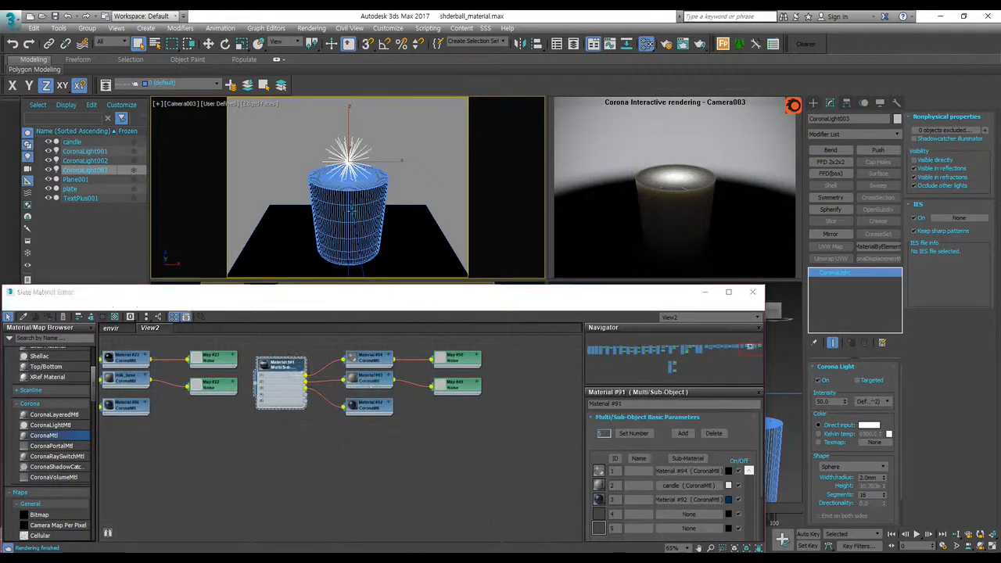
- Select the candle mesh in the Camera003 view, keeping the Multi/Sub-Object Material #91 node active
{"action": "left_click", "coordinate": [351, 210]}
{"action": "middle_click_drag", "start_coordinate": [429, 400], "coordinate": [429, 400]}
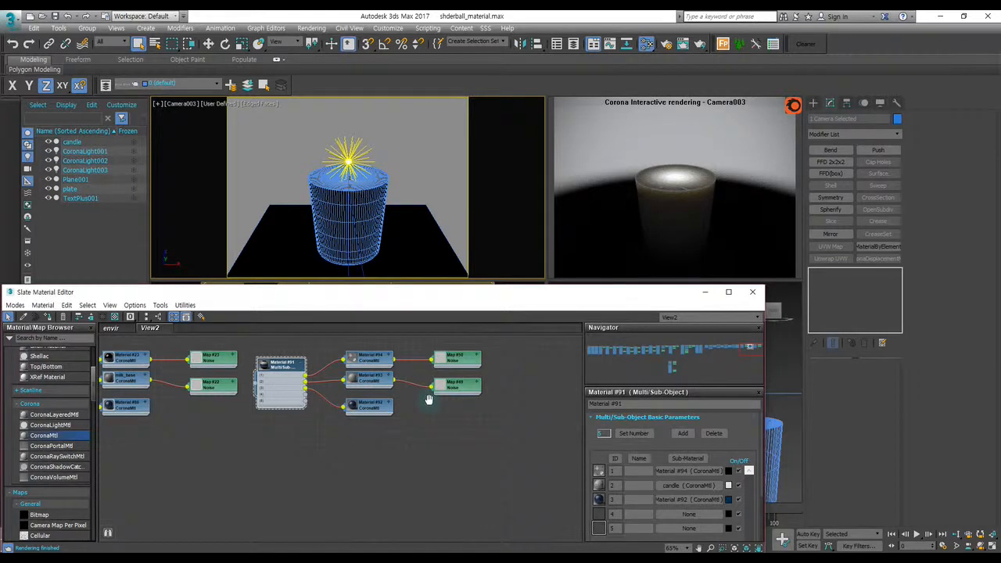
{"action": "left_click", "coordinate": [298, 452]}
{"action": "key", "text": "a"}
{"action": "left_click", "coordinate": [291, 363]}
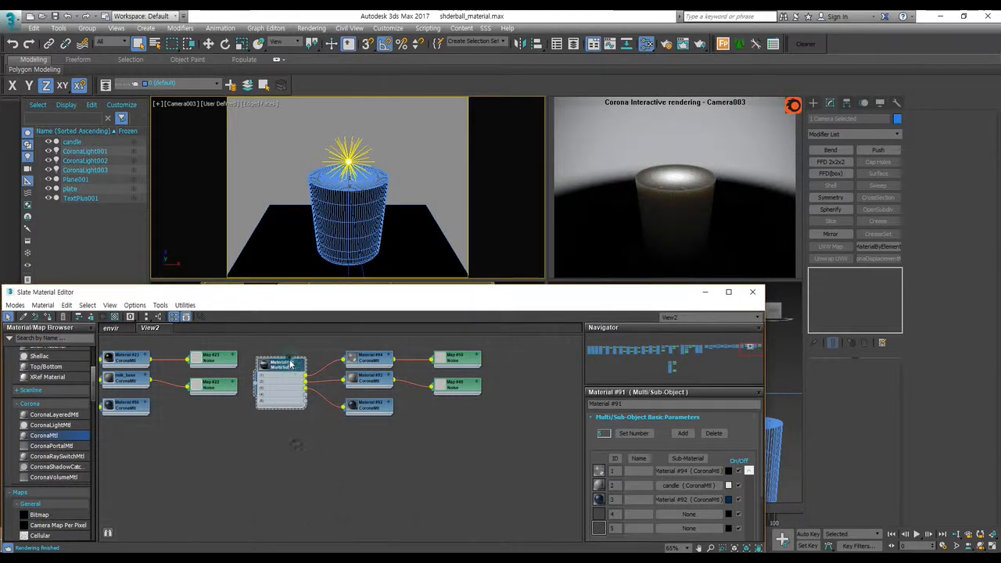
{"action": "left_click", "coordinate": [309, 446]}
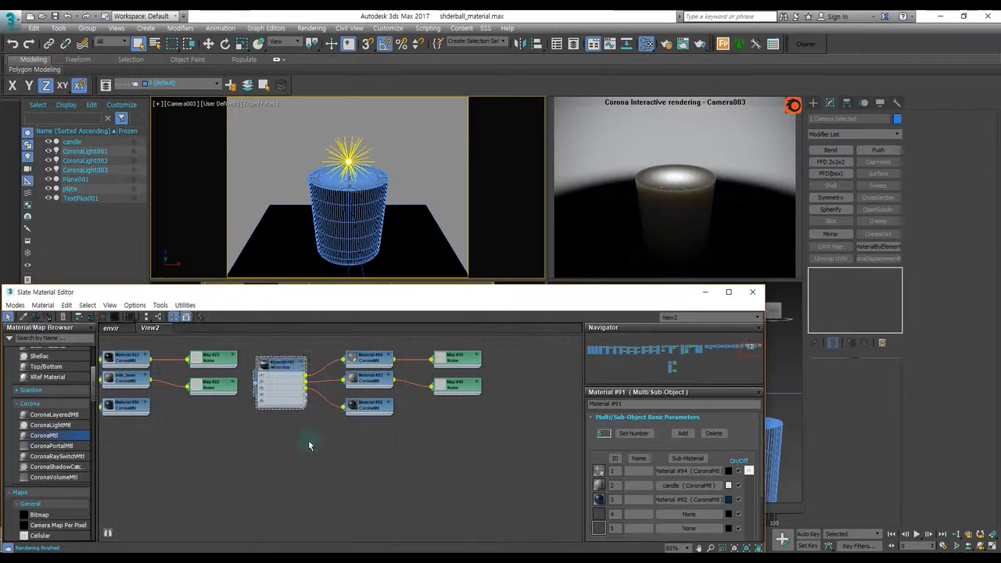
{"action": "left_click", "coordinate": [284, 367]}
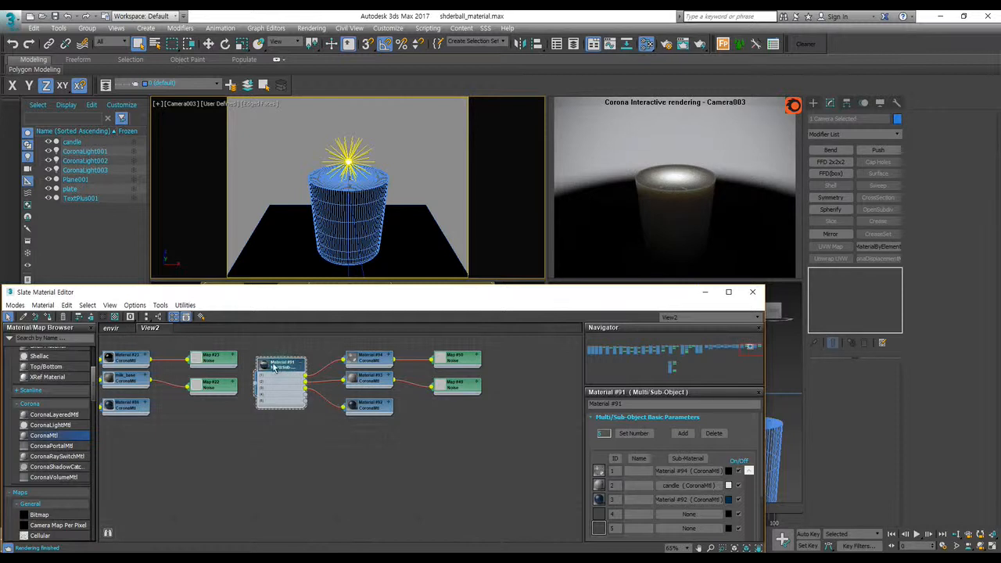
{"action": "left_click", "coordinate": [336, 200]}
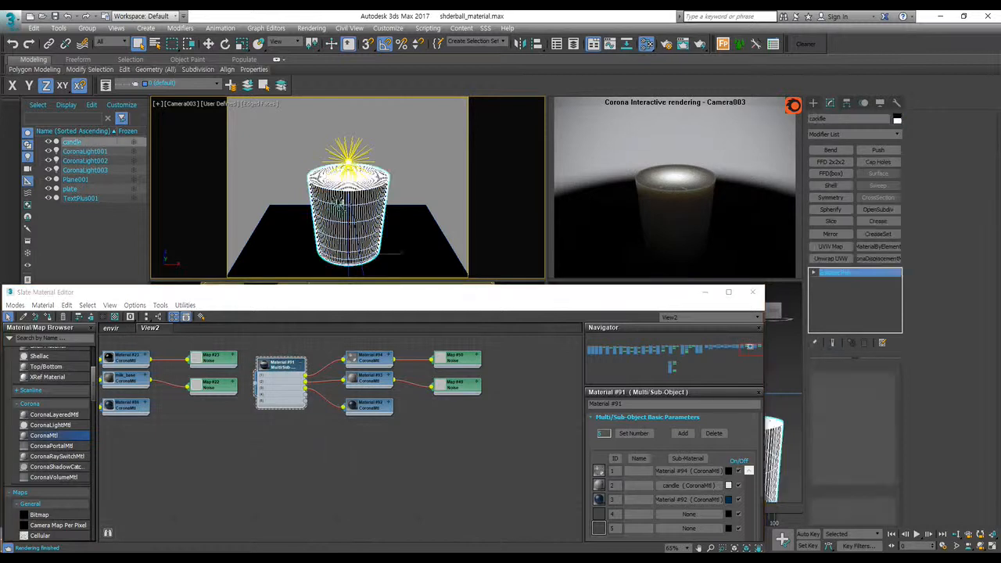
{"action": "left_click", "coordinate": [251, 444]}
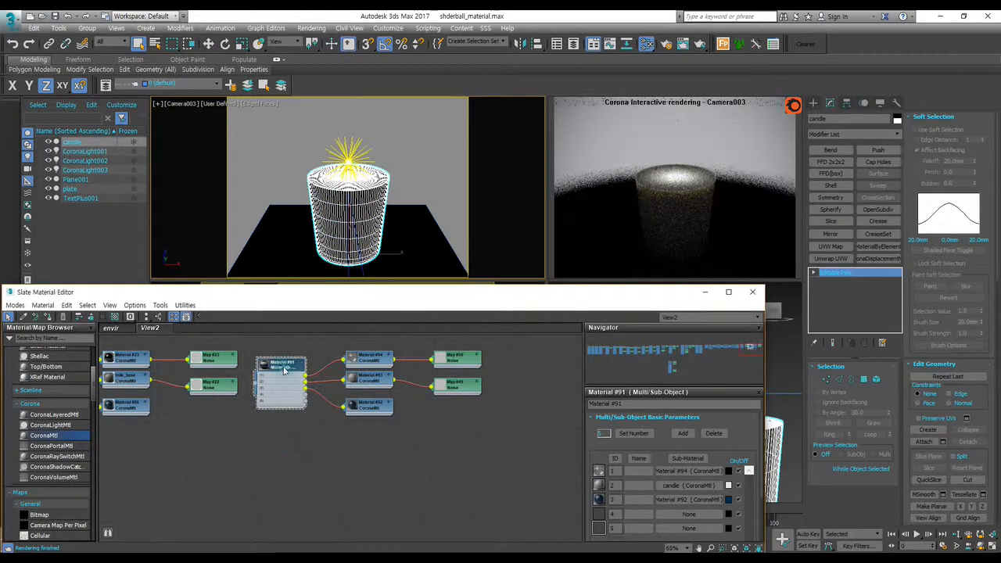
{"action": "left_click", "coordinate": [336, 440]}
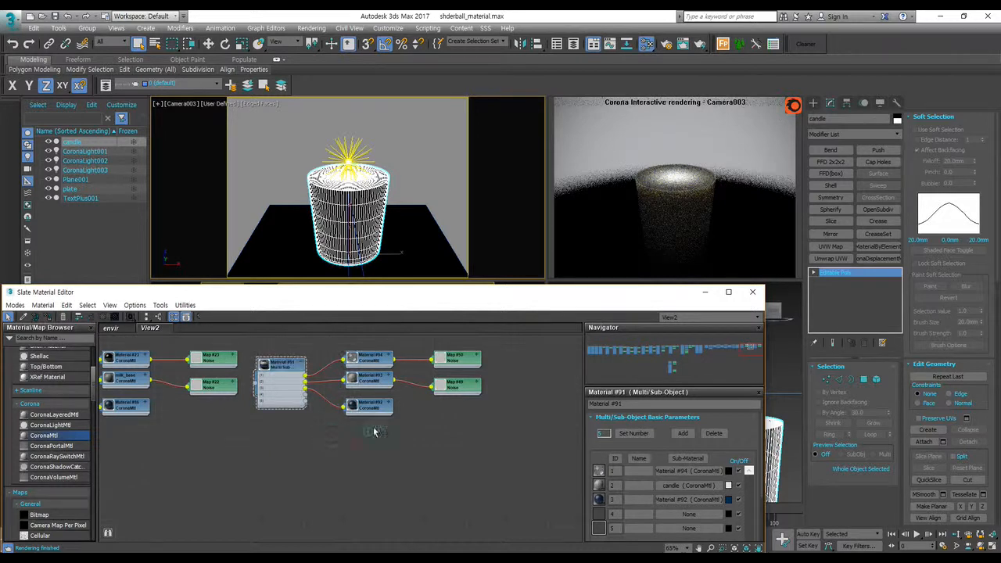
- Open the candle CoronaMtl parameters and adjust the absorption distance under volumetric absorption and scattering
{"action": "double_click", "coordinate": [372, 381]}
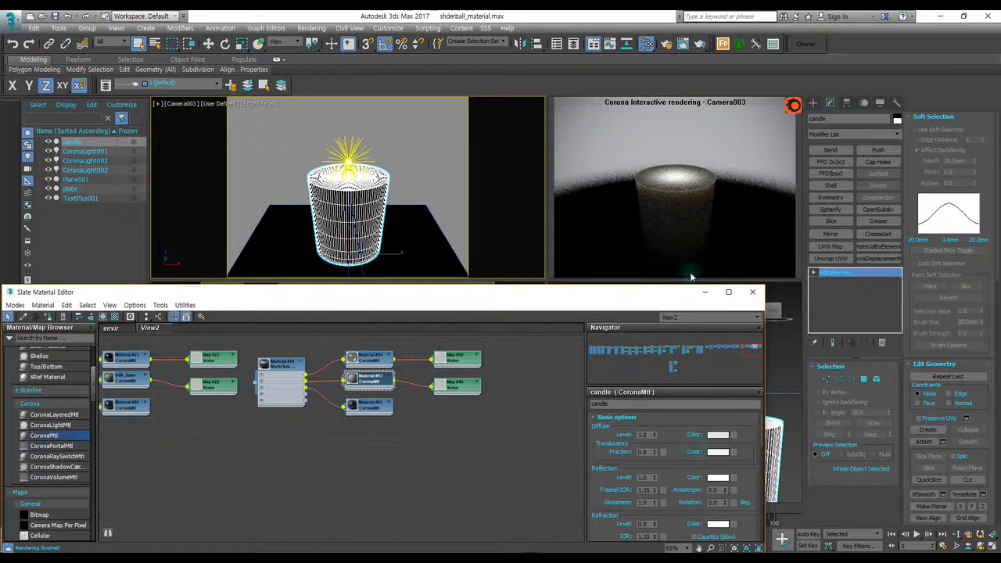
{"action": "scroll", "coordinate": [668, 457], "scroll_direction": "down", "scroll_amount": 10}
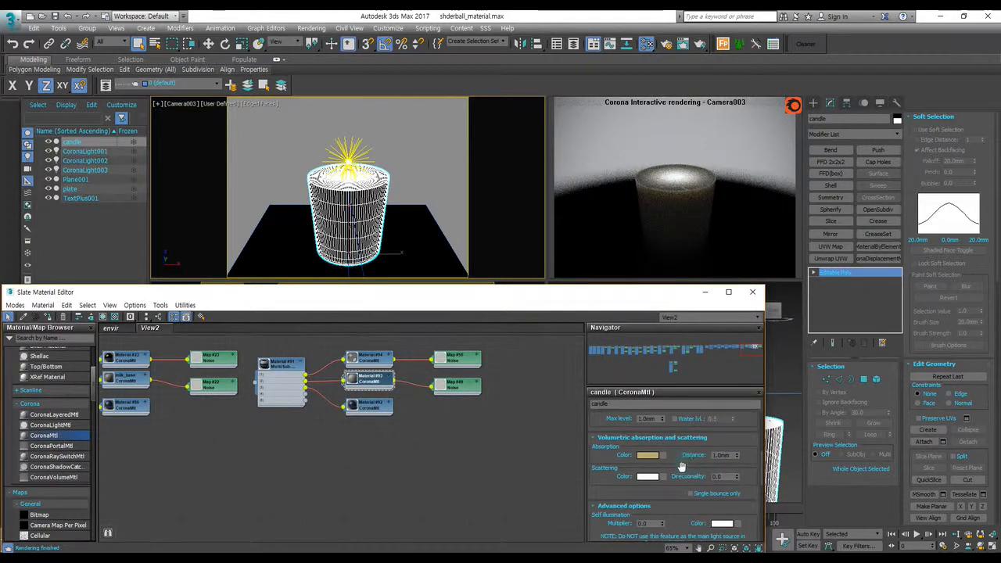
{"action": "mouse_move", "coordinate": [738, 456]}
{"action": "left_mouse_down"}
{"action": "mouse_move", "coordinate": [739, 448]}
{"action": "mouse_move", "coordinate": [738, 463]}
{"action": "left_mouse_up"}
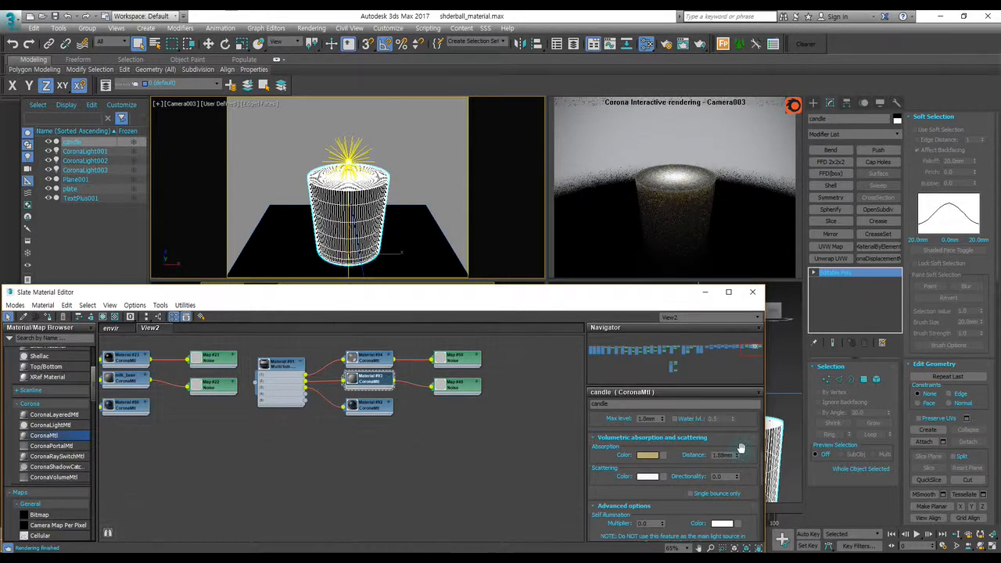
{"action": "mouse_move", "coordinate": [737, 455]}
{"action": "left_mouse_down"}
{"action": "mouse_move", "coordinate": [737, 443]}
{"action": "mouse_move", "coordinate": [731, 472]}
{"action": "left_mouse_up"}
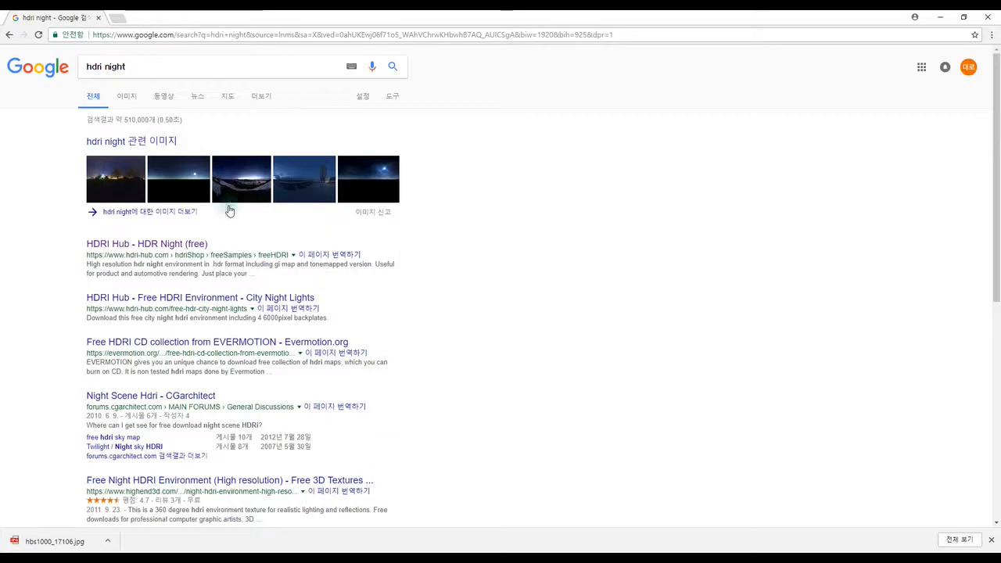
- Switch to the web browser, search Google for "candle" and show the image results
{"action": "triple_click", "coordinate": [149, 69]}
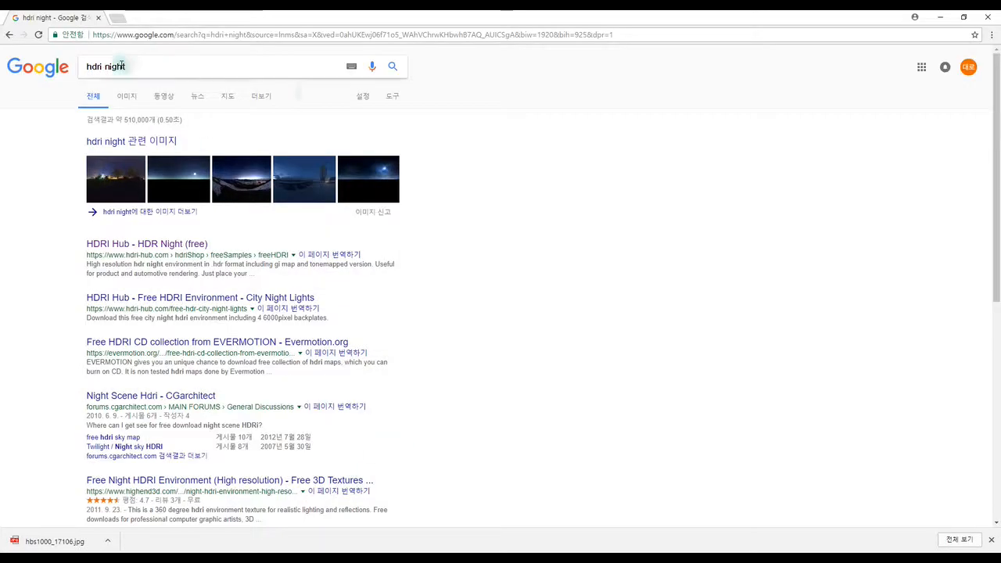
{"action": "type", "text": "candle"}
{"action": "key", "text": "Return"}
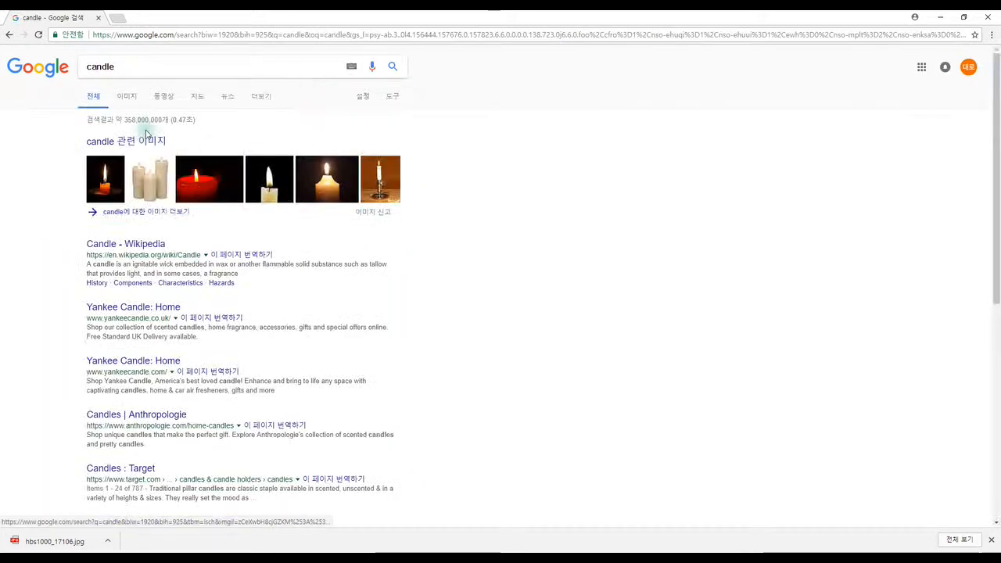
{"action": "left_click", "coordinate": [311, 208]}
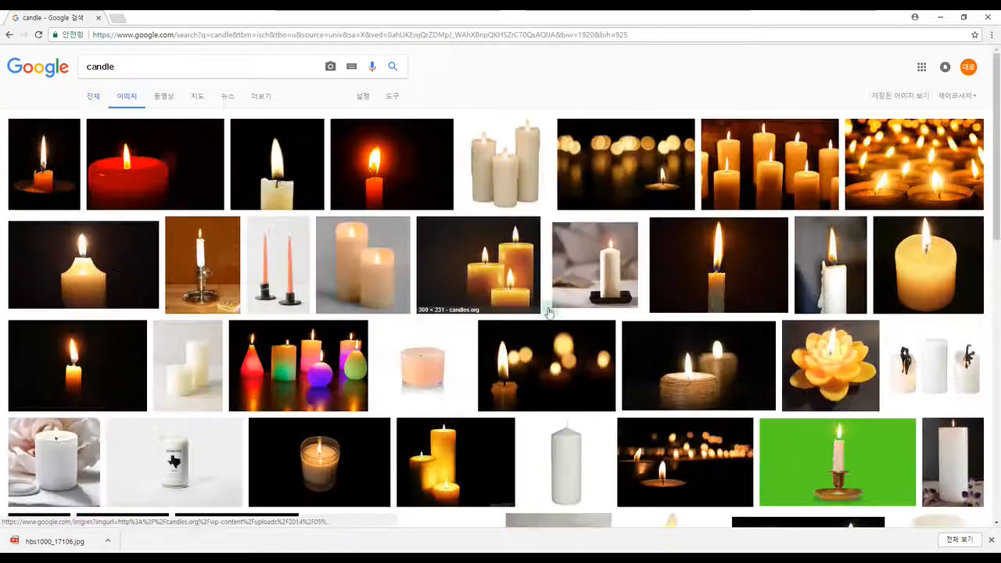
- Examine candle reference photos, enlarging a lit yellow candle, unlit white pillar candles and the ivory flameless wax candles
{"action": "left_click", "coordinate": [928, 277]}
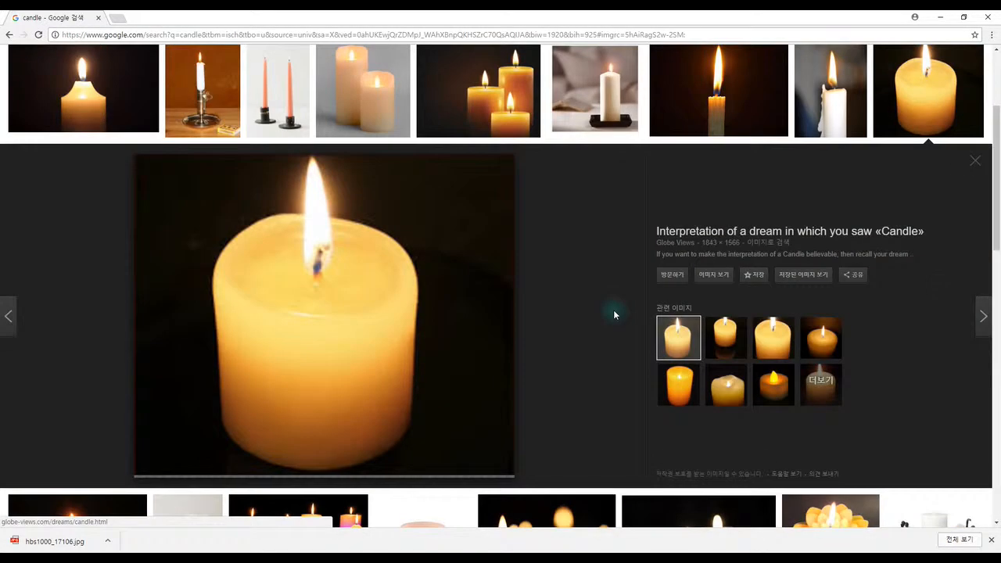
{"action": "scroll", "coordinate": [613, 309], "scroll_direction": "down", "scroll_amount": 4}
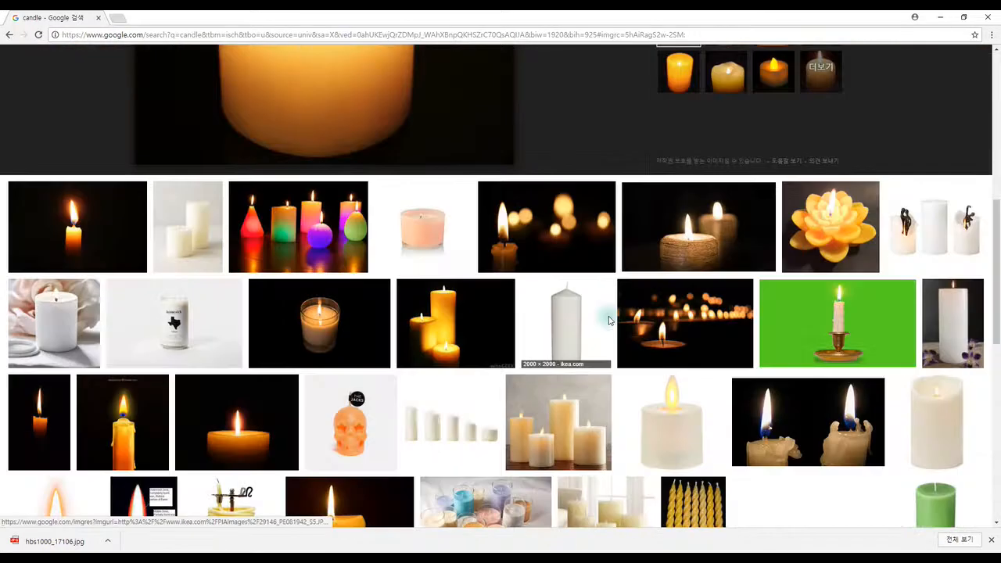
{"action": "left_click", "coordinate": [210, 234]}
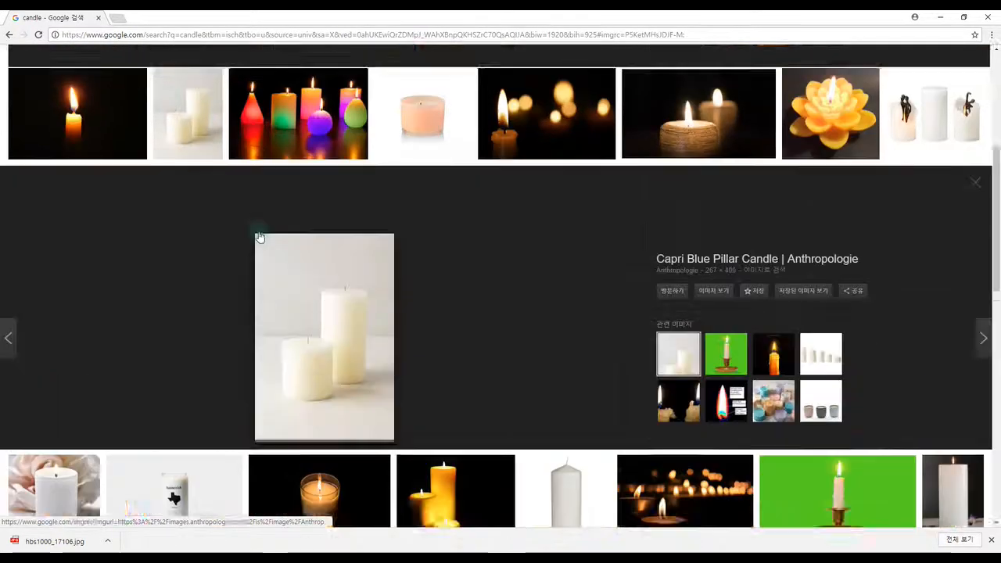
{"action": "scroll", "coordinate": [324, 296], "scroll_direction": "up", "scroll_amount": 2}
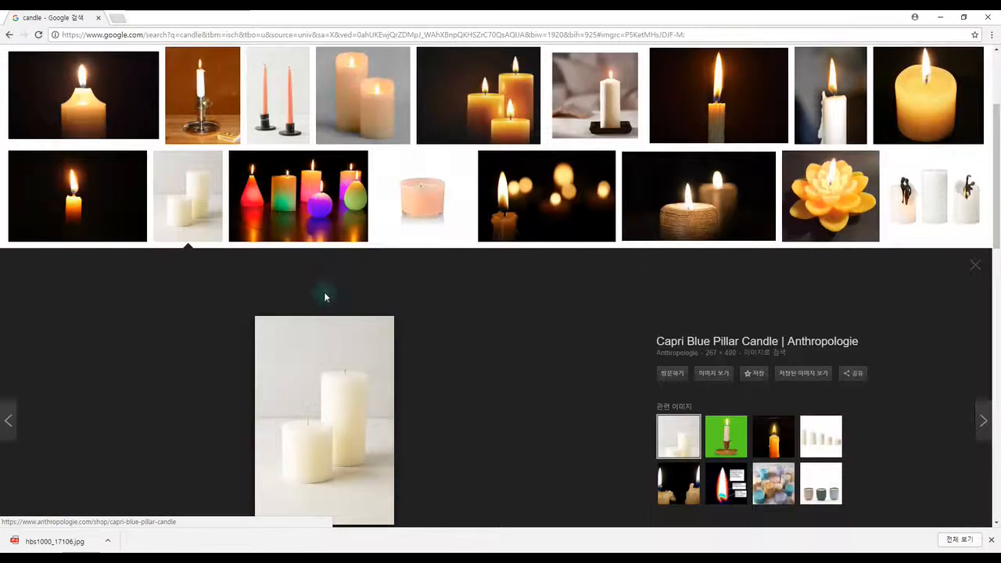
{"action": "scroll", "coordinate": [323, 292], "scroll_direction": "down", "scroll_amount": 1}
{"action": "scroll", "coordinate": [568, 329], "scroll_direction": "up", "scroll_amount": 2}
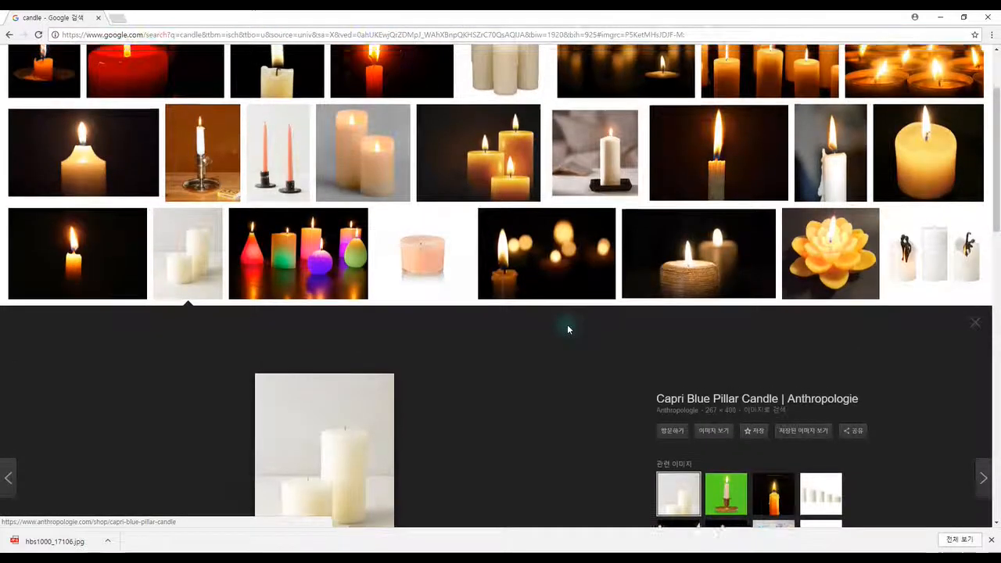
{"action": "scroll", "coordinate": [567, 329], "scroll_direction": "down", "scroll_amount": 6}
{"action": "scroll", "coordinate": [566, 331], "scroll_direction": "down", "scroll_amount": 2}
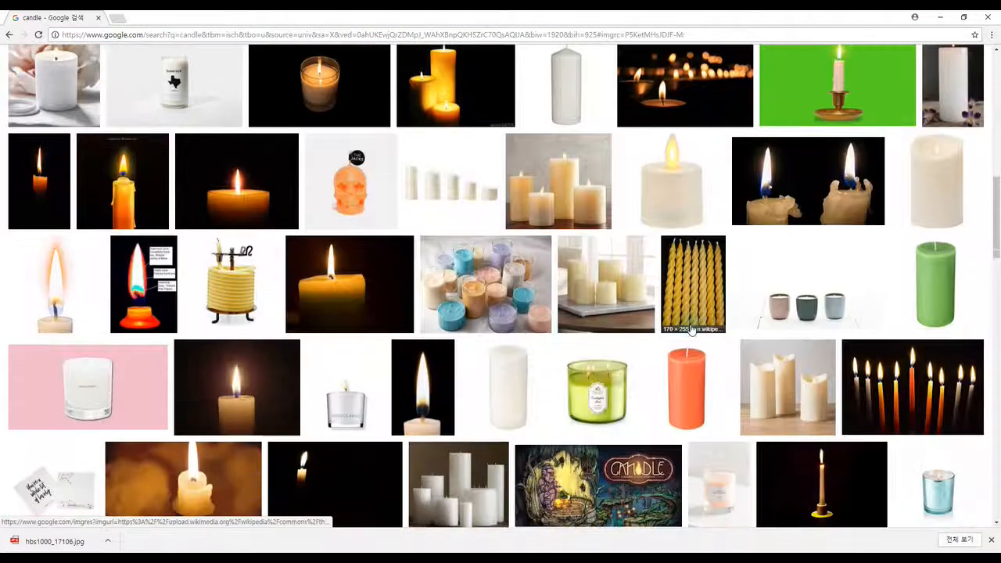
{"action": "left_click", "coordinate": [576, 221]}
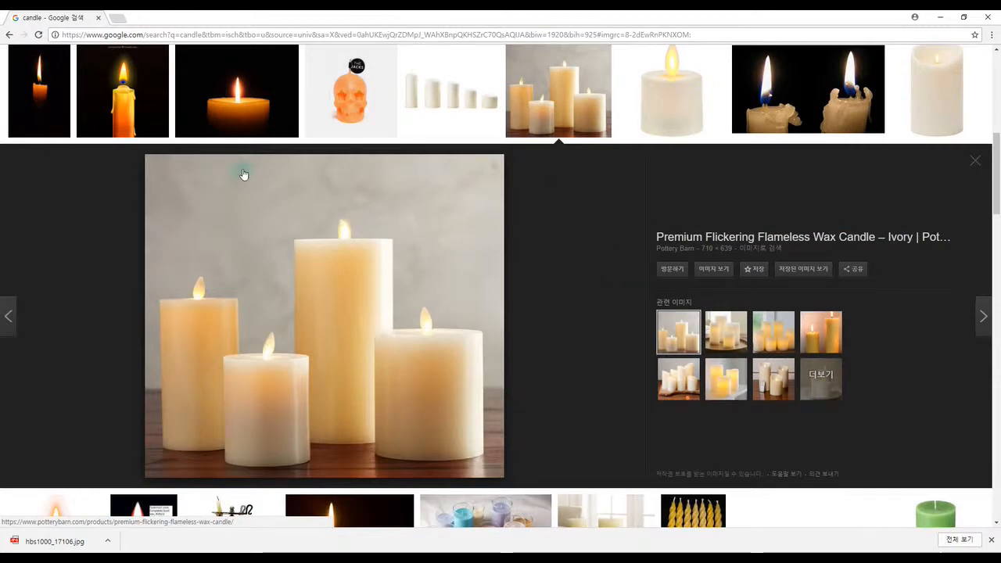
{"action": "scroll", "coordinate": [244, 172], "scroll_direction": "up", "scroll_amount": 2}
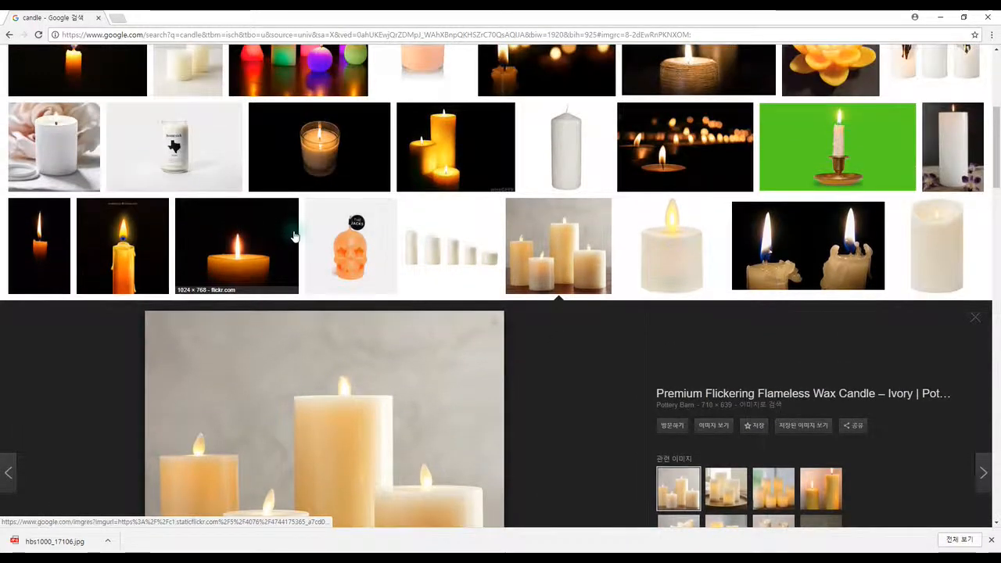
- Browse further down the candle image results for wax translucency references and enlarge the melting pink cat candle from Colossal
{"action": "scroll", "coordinate": [287, 254], "scroll_direction": "down", "scroll_amount": 6}
{"action": "scroll", "coordinate": [438, 260], "scroll_direction": "down", "scroll_amount": 3}
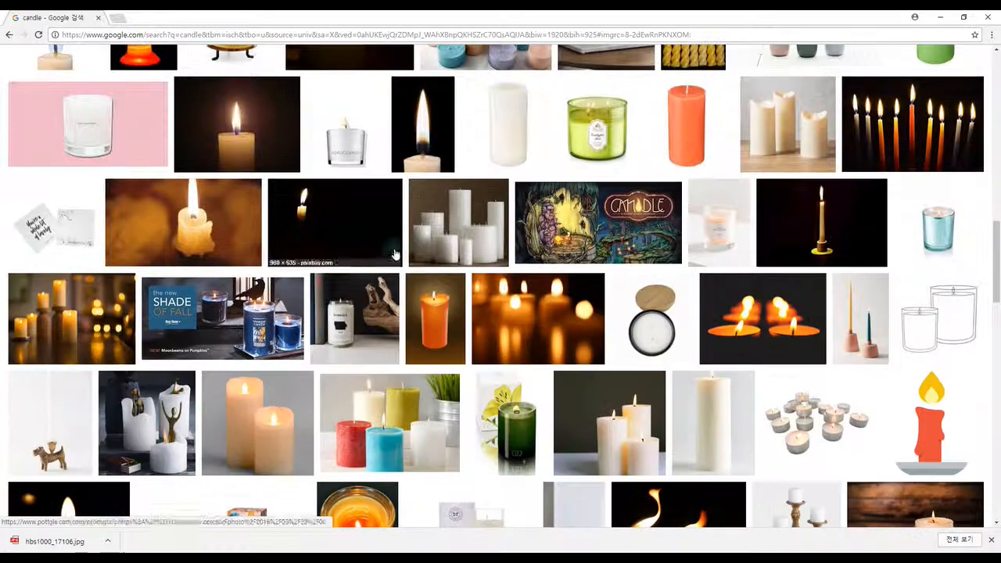
{"action": "scroll", "coordinate": [438, 260], "scroll_direction": "down", "scroll_amount": 4}
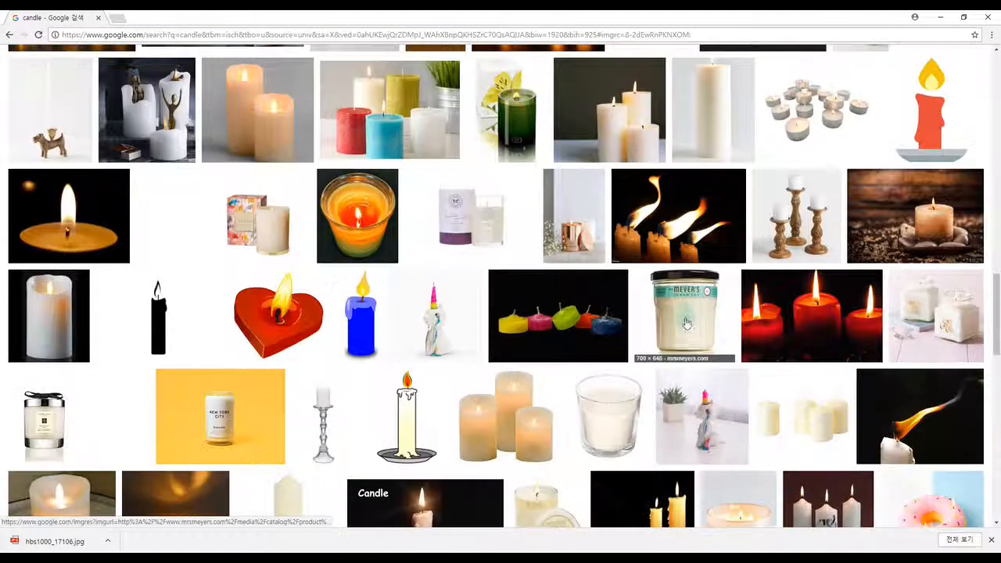
{"action": "scroll", "coordinate": [840, 321], "scroll_direction": "down", "scroll_amount": 3}
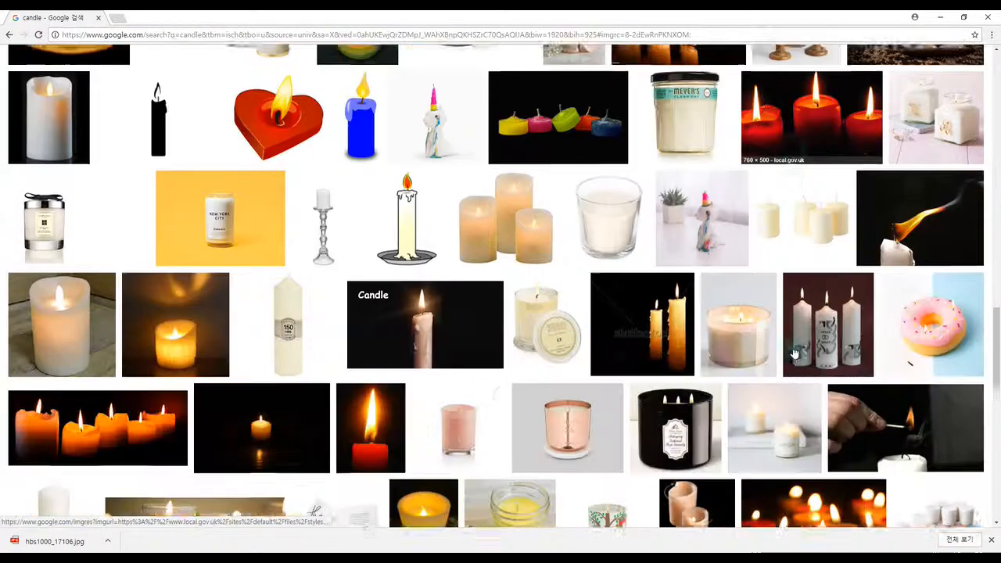
{"action": "scroll", "coordinate": [794, 353], "scroll_direction": "down", "scroll_amount": 8}
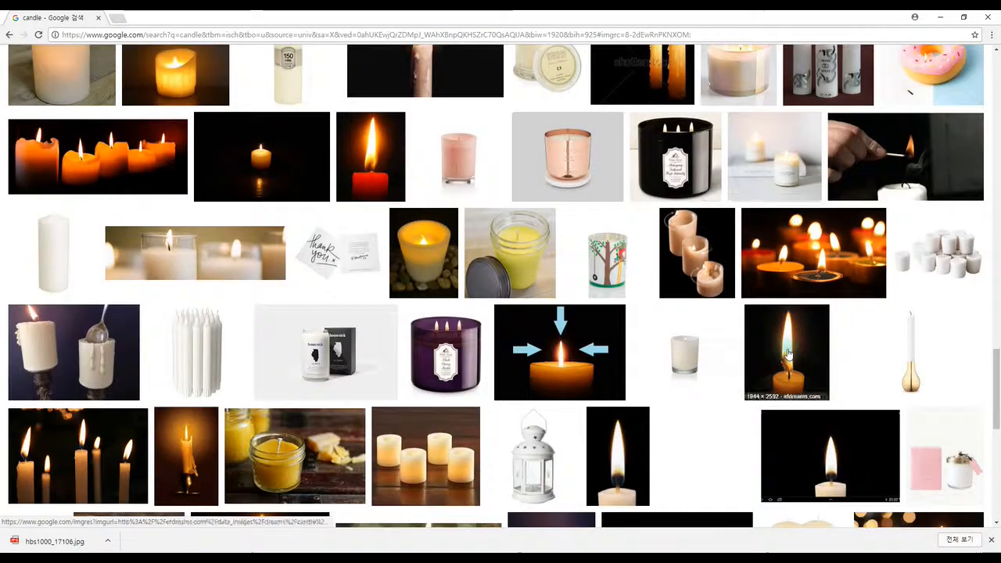
{"action": "scroll", "coordinate": [784, 354], "scroll_direction": "down", "scroll_amount": 2}
{"action": "scroll", "coordinate": [625, 336], "scroll_direction": "up", "scroll_amount": 3}
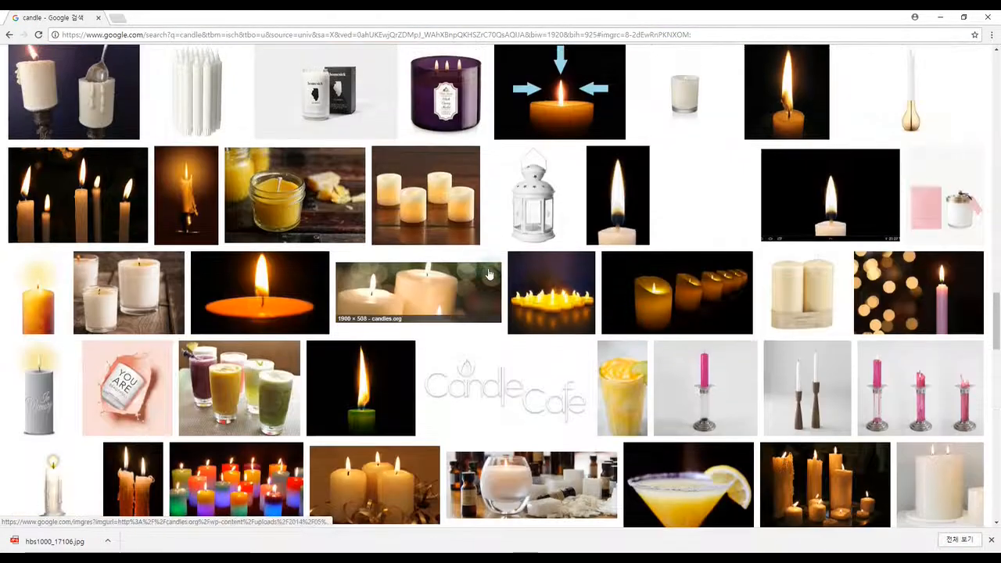
{"action": "scroll", "coordinate": [620, 332], "scroll_direction": "down", "scroll_amount": 3}
{"action": "scroll", "coordinate": [619, 332], "scroll_direction": "down", "scroll_amount": 10}
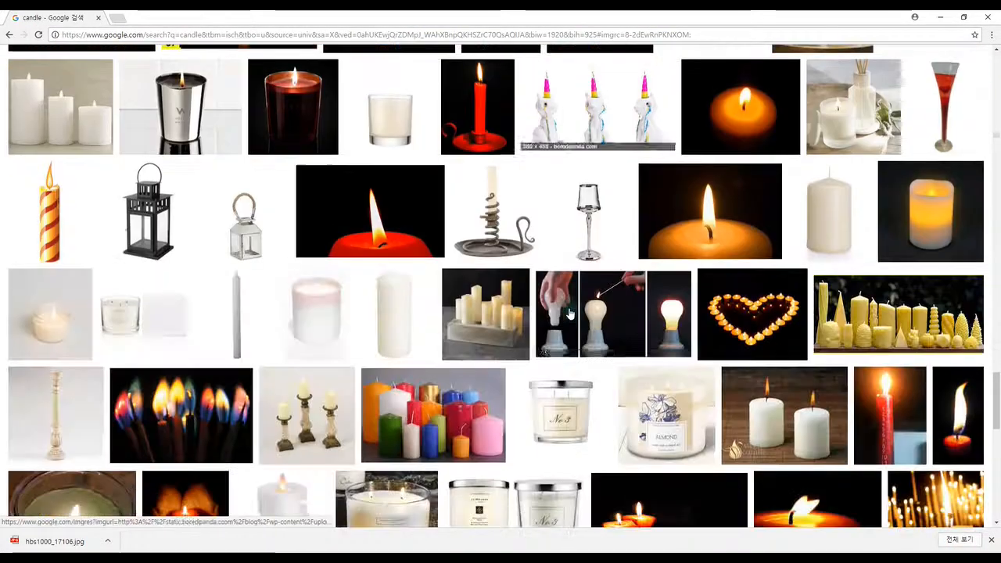
{"action": "scroll", "coordinate": [610, 317], "scroll_direction": "down", "scroll_amount": 5}
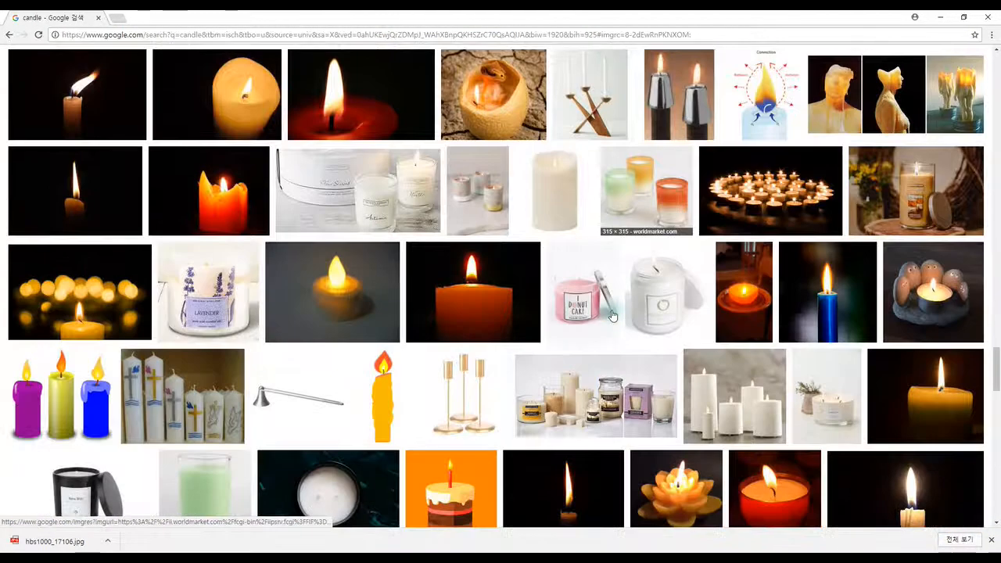
{"action": "scroll", "coordinate": [610, 317], "scroll_direction": "down", "scroll_amount": 6}
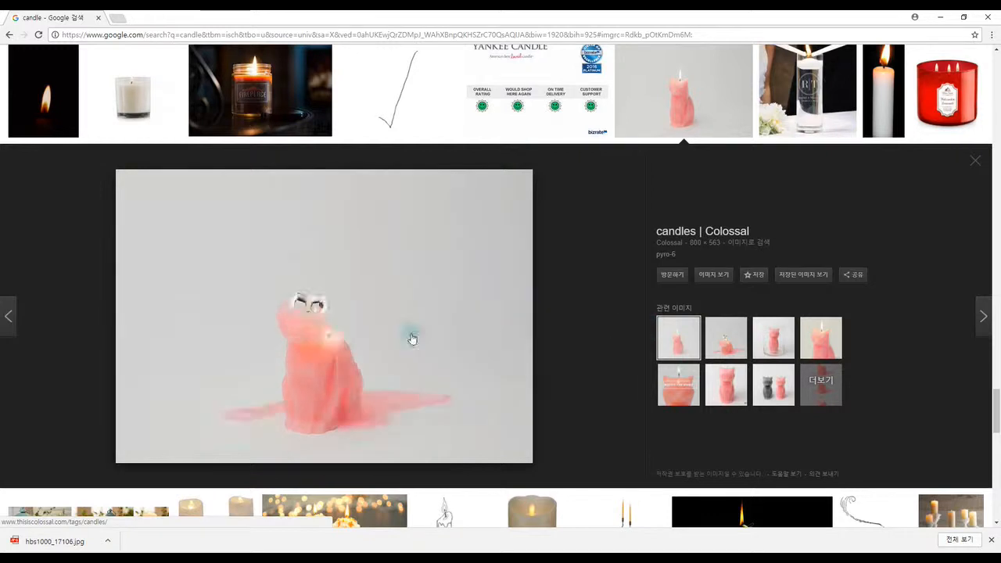
- Examine the melting pink cat candle and scan the remaining candle results down to the end of the list
{"action": "scroll", "coordinate": [518, 357], "scroll_direction": "down", "scroll_amount": 3}
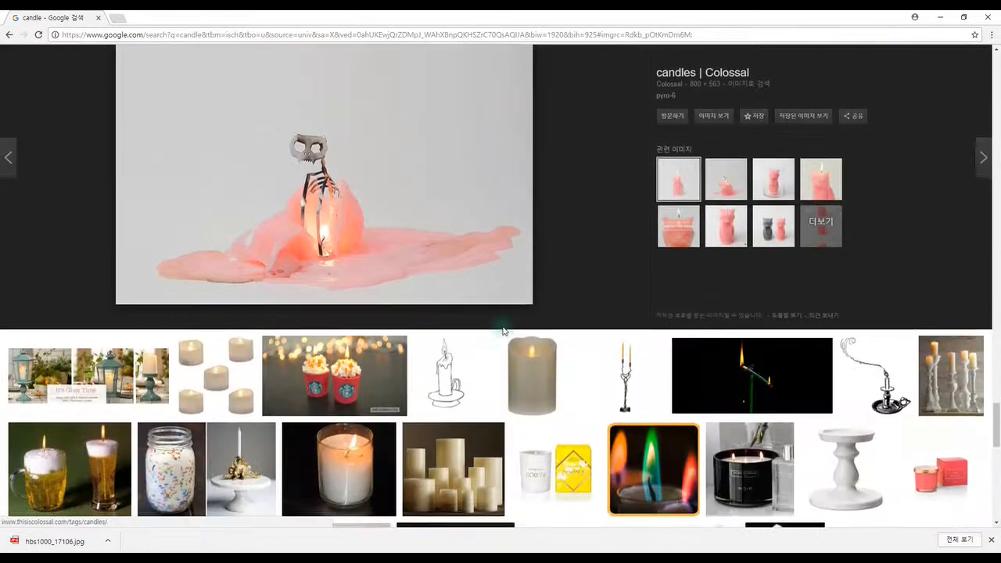
{"action": "scroll", "coordinate": [504, 331], "scroll_direction": "down", "scroll_amount": 3}
{"action": "scroll", "coordinate": [618, 349], "scroll_direction": "down", "scroll_amount": 1}
{"action": "scroll", "coordinate": [625, 352], "scroll_direction": "up", "scroll_amount": 5}
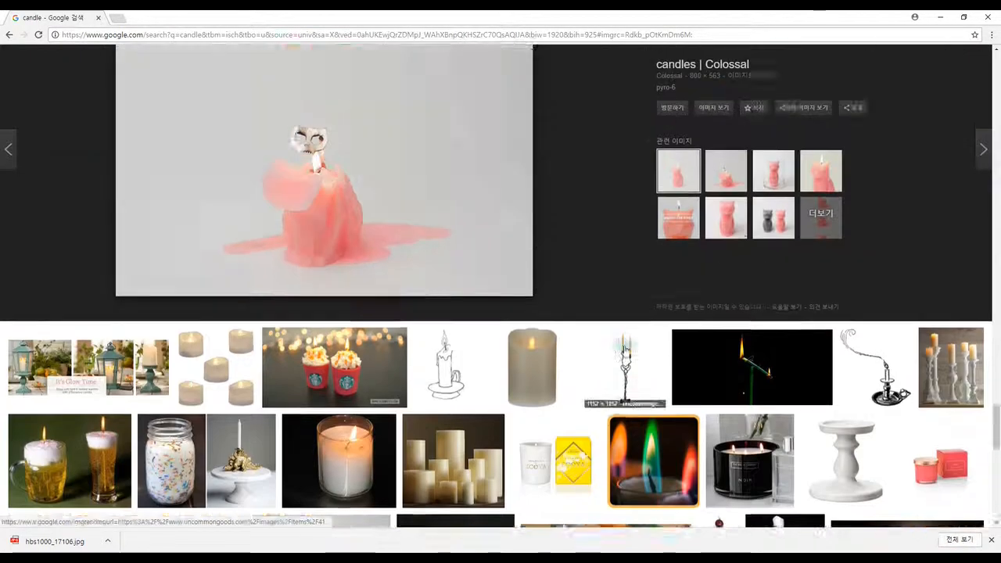
{"action": "scroll", "coordinate": [625, 352], "scroll_direction": "down", "scroll_amount": 5}
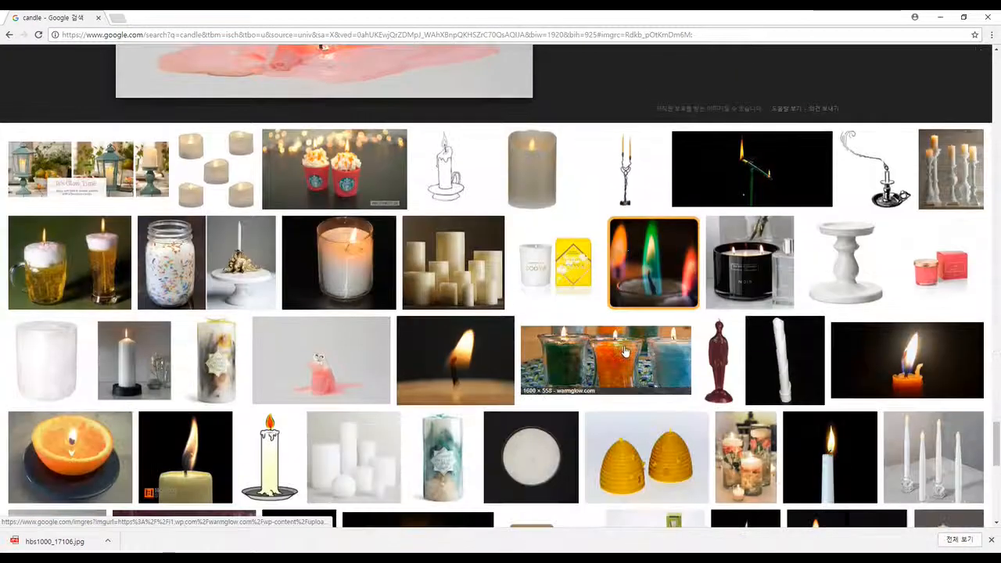
{"action": "scroll", "coordinate": [625, 352], "scroll_direction": "down", "scroll_amount": 1}
{"action": "scroll", "coordinate": [624, 351], "scroll_direction": "down", "scroll_amount": 5}
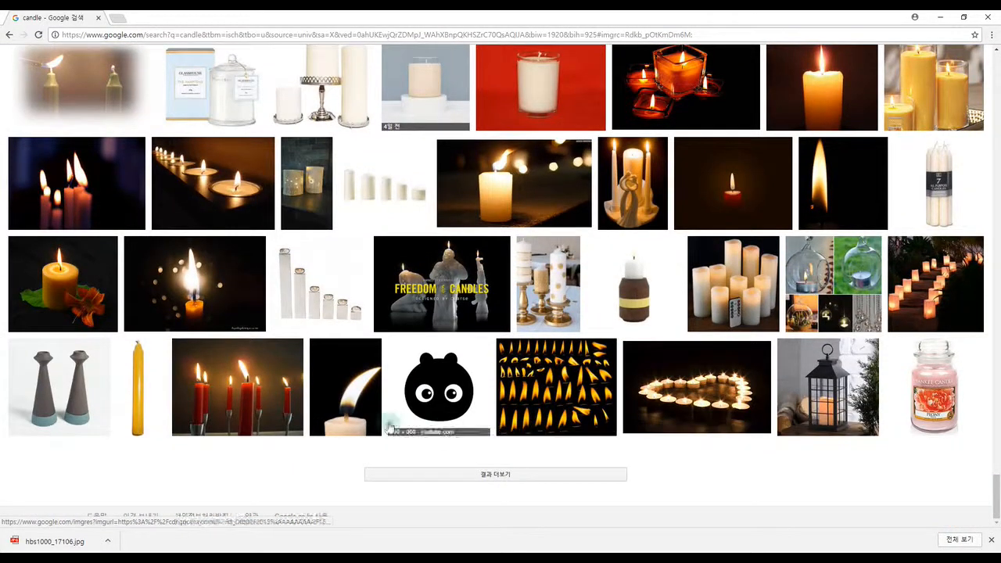
{"action": "scroll", "coordinate": [284, 411], "scroll_direction": "up", "scroll_amount": 2}
{"action": "scroll", "coordinate": [286, 411], "scroll_direction": "up", "scroll_amount": 5}
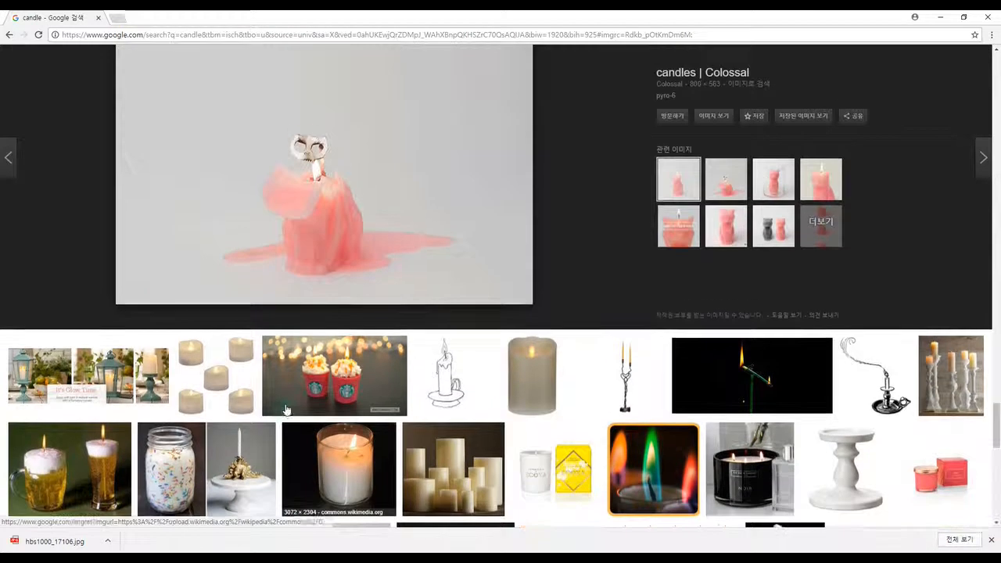
- Open the images related to the pink cat candle, look through them and return to the general candle results
{"action": "scroll", "coordinate": [547, 410], "scroll_direction": "up", "scroll_amount": 3}
{"action": "left_click", "coordinate": [833, 496]}
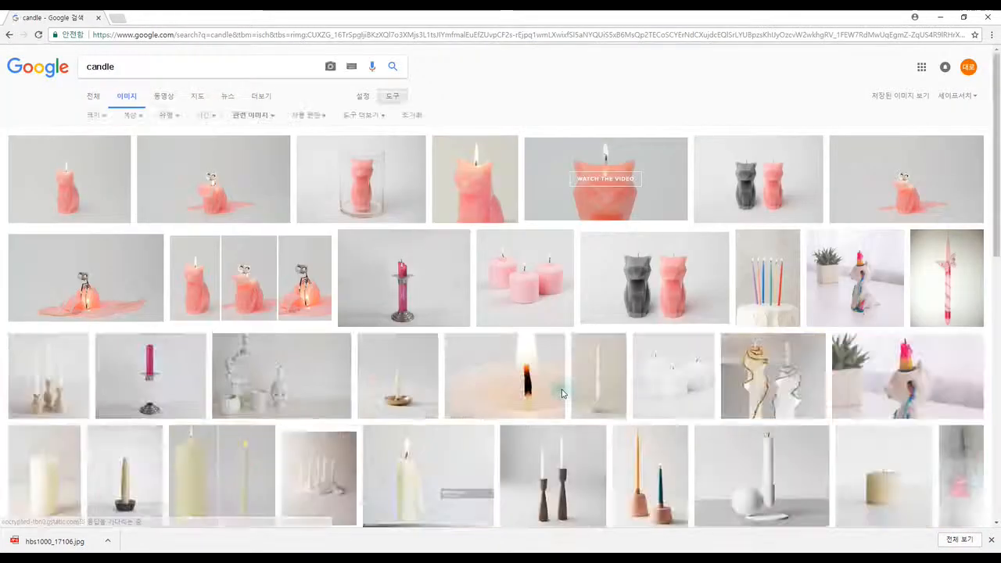
{"action": "scroll", "coordinate": [561, 394], "scroll_direction": "down", "scroll_amount": 10}
{"action": "scroll", "coordinate": [561, 393], "scroll_direction": "down", "scroll_amount": 8}
{"action": "scroll", "coordinate": [561, 393], "scroll_direction": "up", "scroll_amount": 9}
{"action": "key", "text": "alt+Left"}
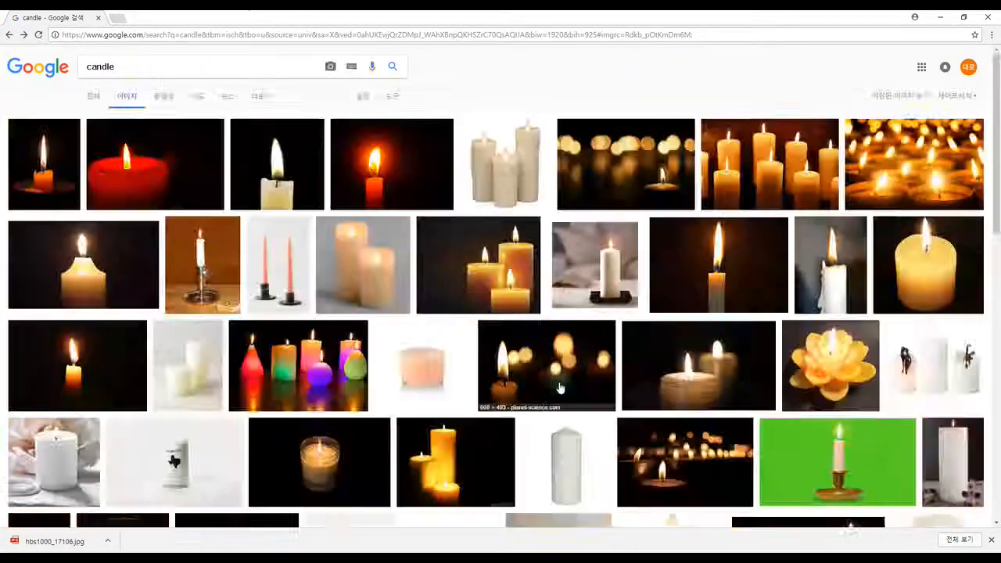
- Enlarge the National Candle Association photo of lit pillar candles from the candle image results
{"action": "scroll", "coordinate": [560, 387], "scroll_direction": "down", "scroll_amount": 6}
{"action": "scroll", "coordinate": [559, 388], "scroll_direction": "up", "scroll_amount": 10}
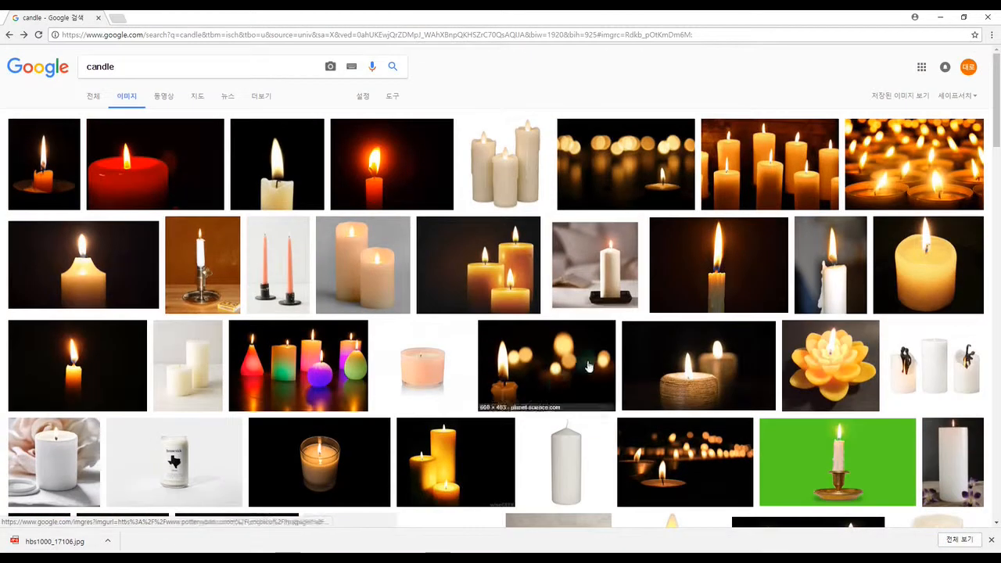
{"action": "left_click", "coordinate": [763, 175]}
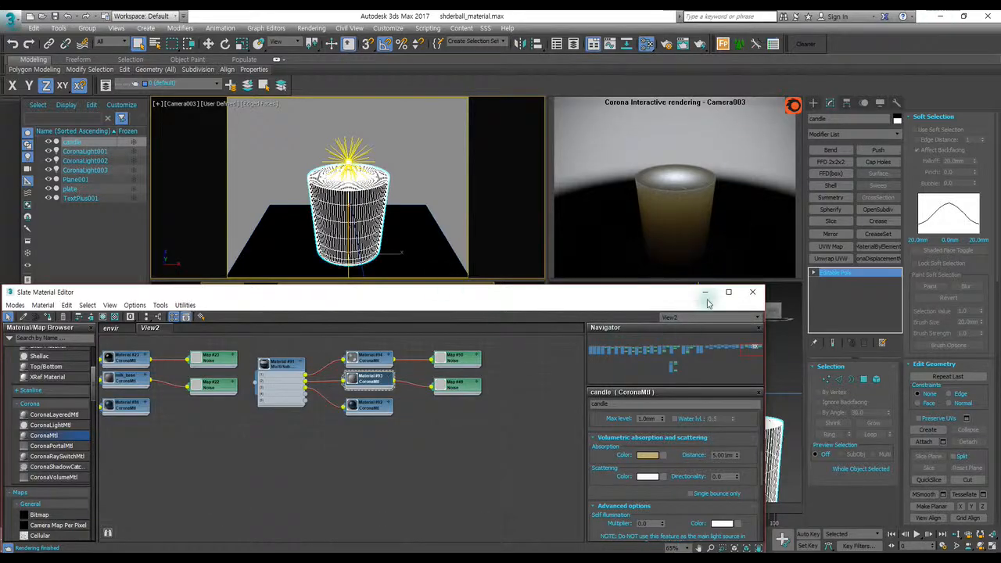
- Minimize the material editor and set CoronaLight003 above the candle to a Kelvin color temperature of 4500
{"action": "left_click", "coordinate": [706, 294]}
{"action": "left_click", "coordinate": [346, 319]}
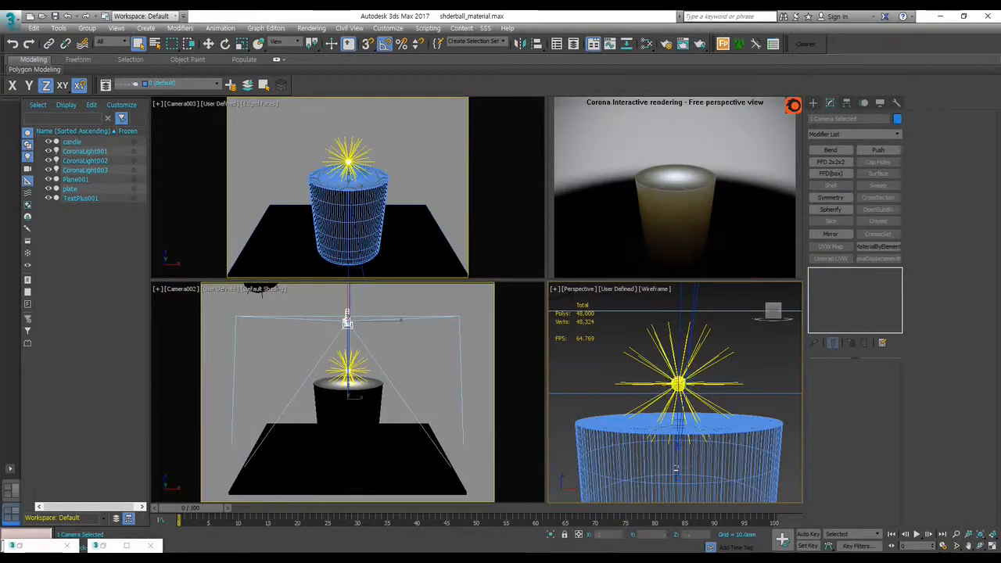
{"action": "left_click", "coordinate": [348, 157]}
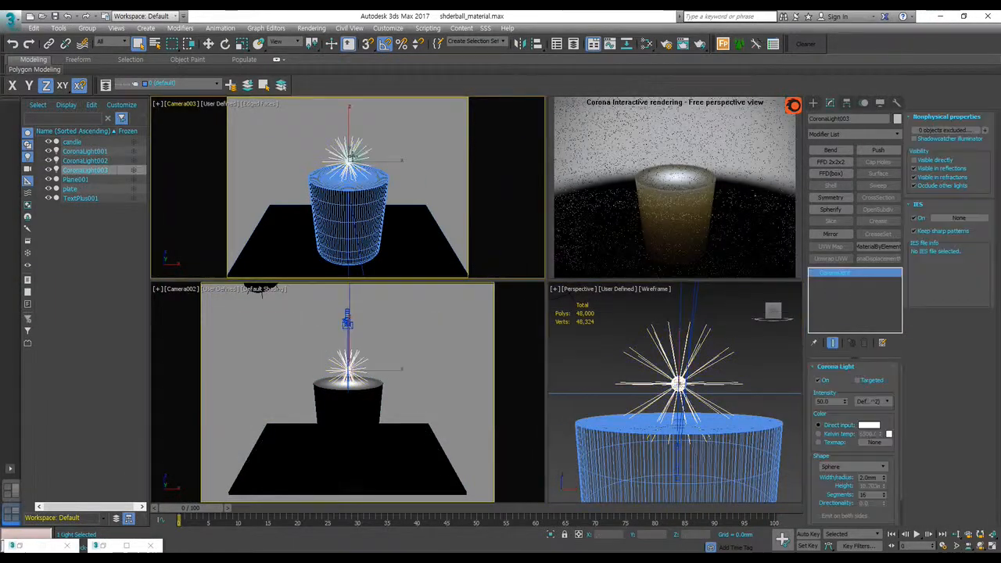
{"action": "double_click", "coordinate": [869, 434]}
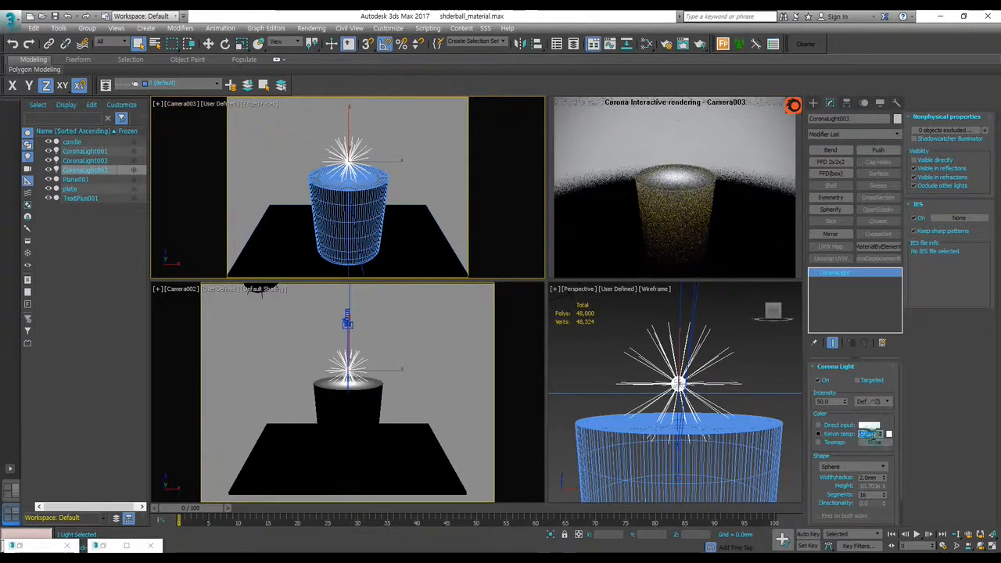
{"action": "type", "text": "3500"}
{"action": "key", "text": "Return"}
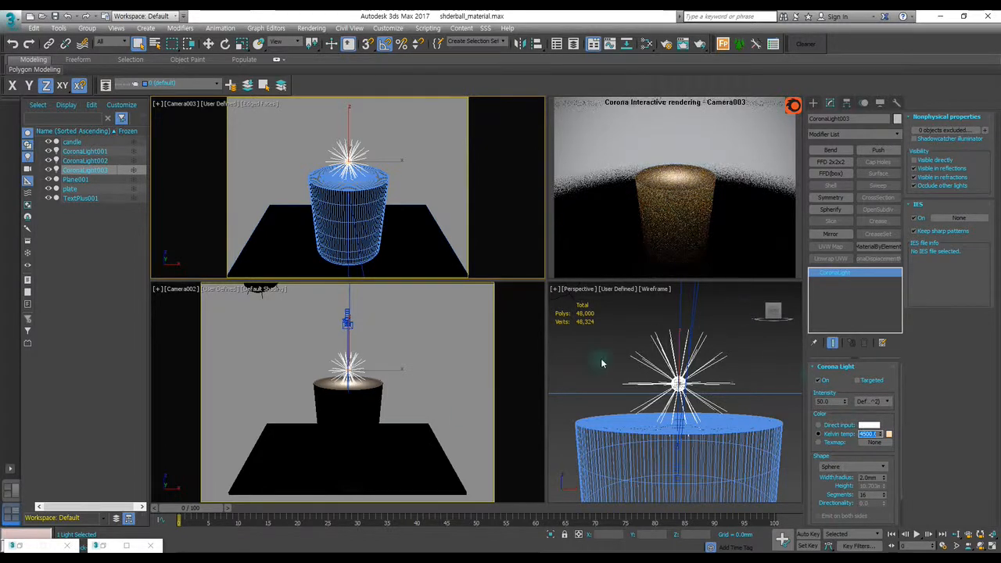
- Switch to the web browser, search Google Images for "candle kelvin" and enlarge the Colour Temperatures in the Kelvin Scale chart
{"action": "key", "text": "alt+Tab"}
{"action": "scroll", "coordinate": [241, 264], "scroll_direction": "up", "scroll_amount": 3}
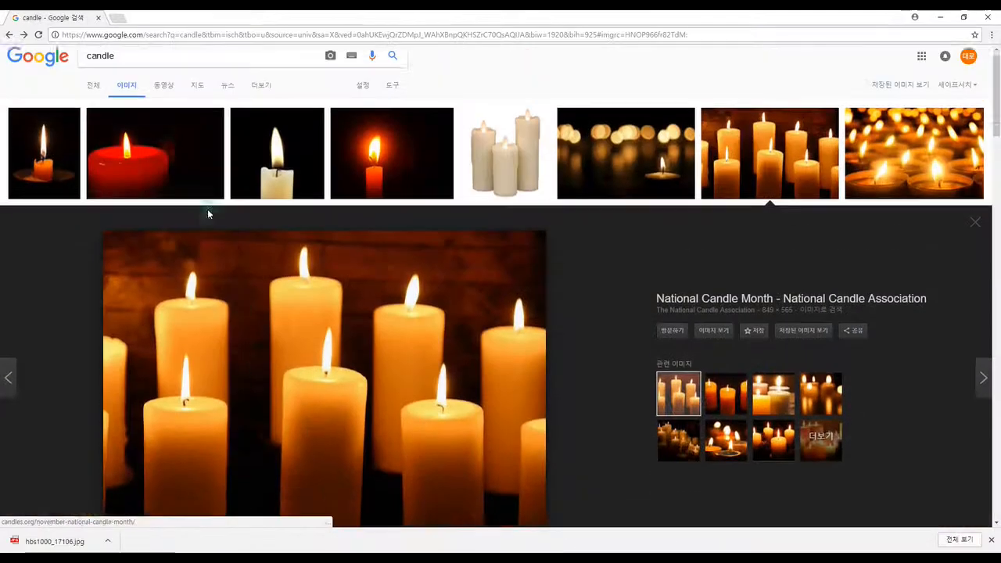
{"action": "left_click", "coordinate": [131, 65]}
{"action": "type", "text": "cel"}
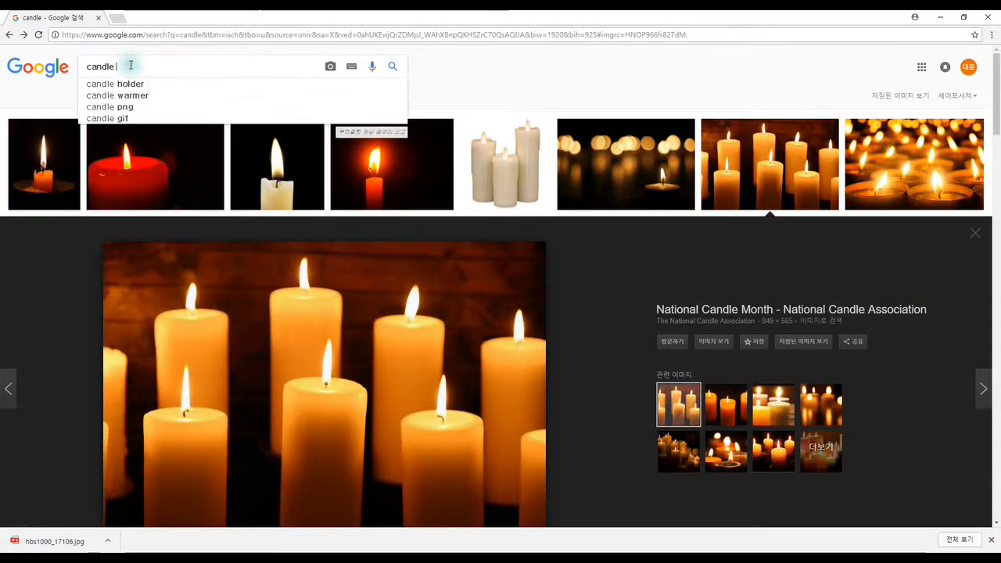
{"action": "key", "text": "BackSpace"}
{"action": "key", "text": "BackSpace"}
{"action": "key", "text": "BackSpace"}
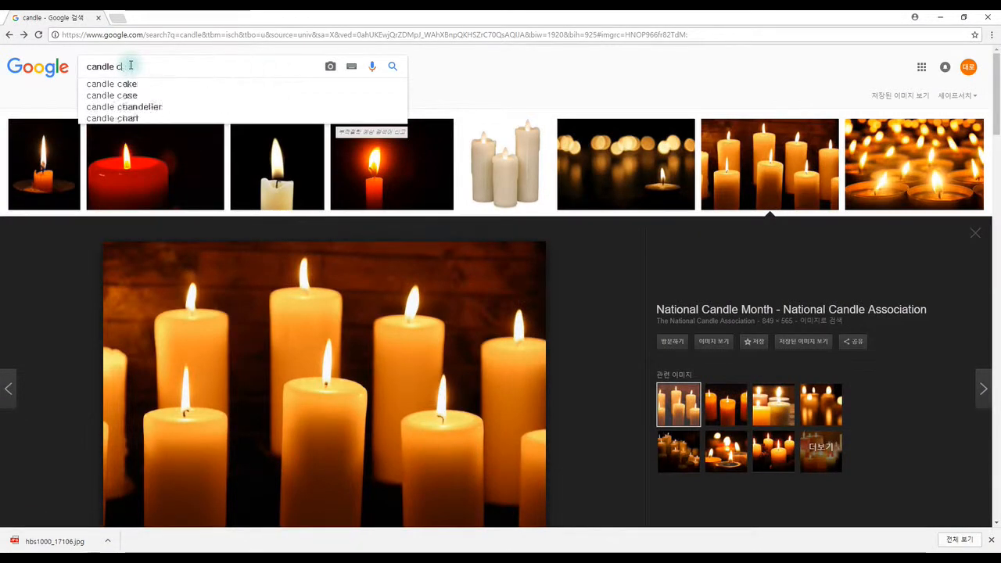
{"action": "type", "text": "kel"}
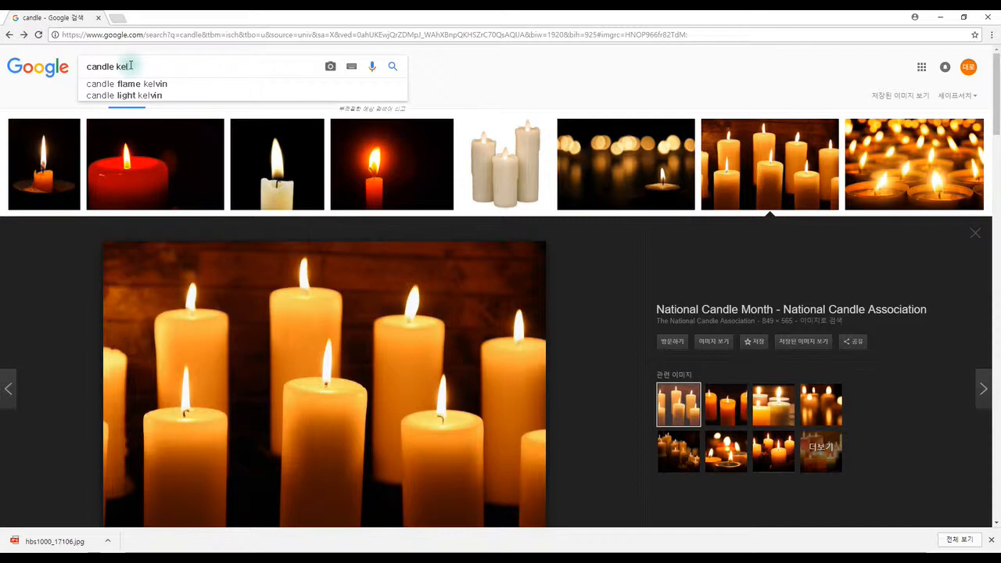
{"action": "type", "text": "vin"}
{"action": "key", "text": "Return"}
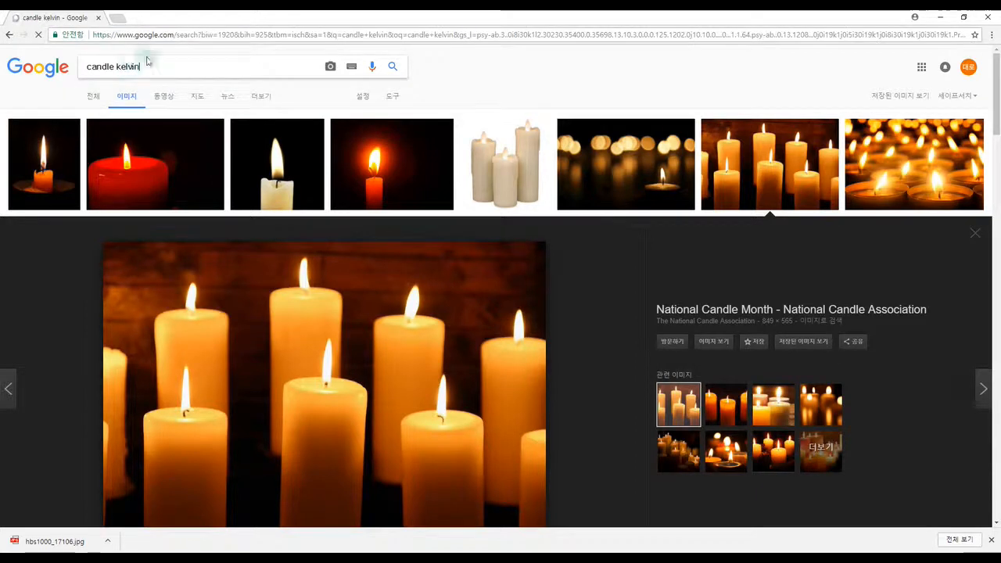
{"action": "left_click", "coordinate": [104, 160]}
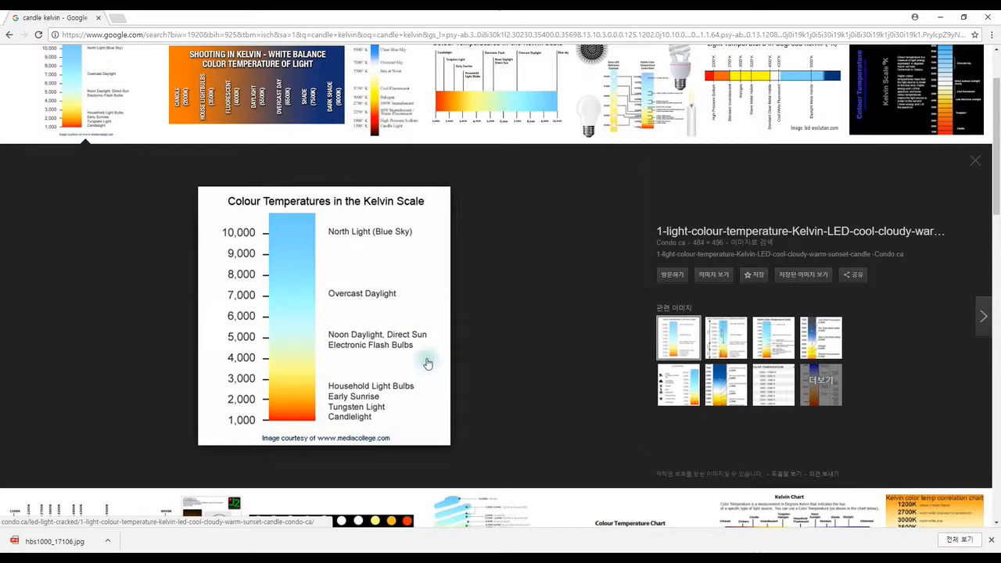
{"action": "left_click", "coordinate": [334, 267]}
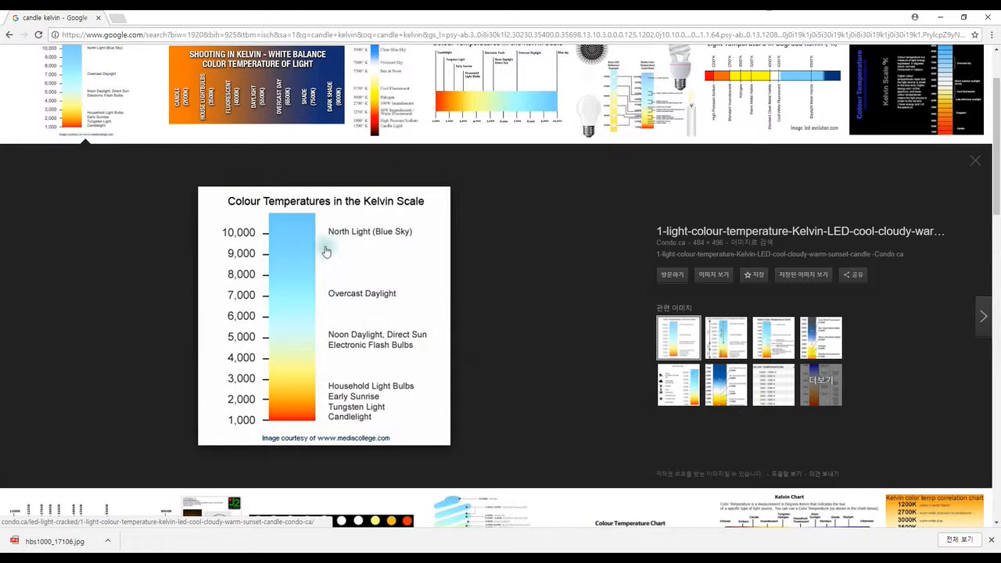
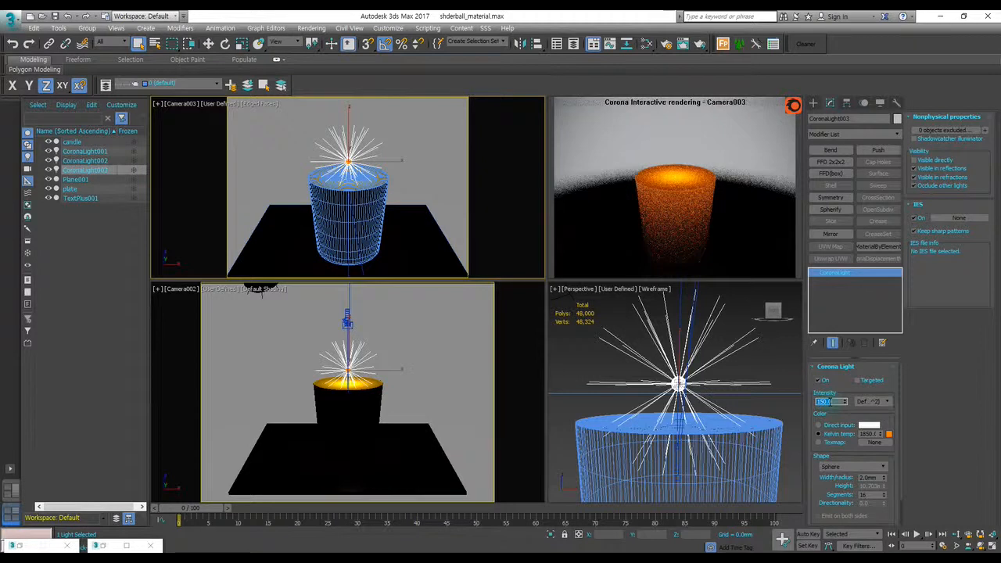
- Try an intensity of 300 on CoronaLight003 above the candle and bring it down to 50
{"action": "type", "text": "300"}
{"action": "key", "text": "Return"}
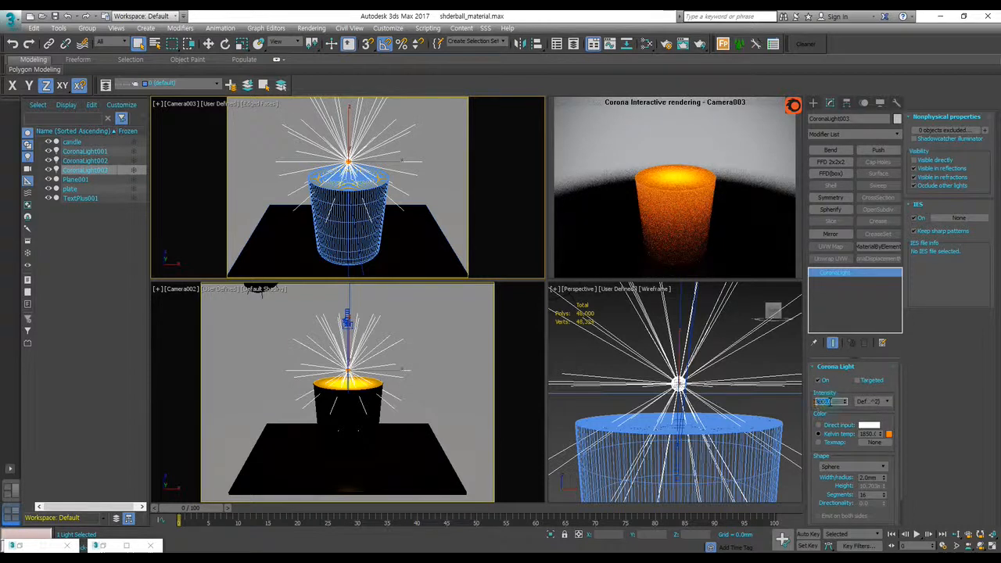
{"action": "key", "text": "Return"}
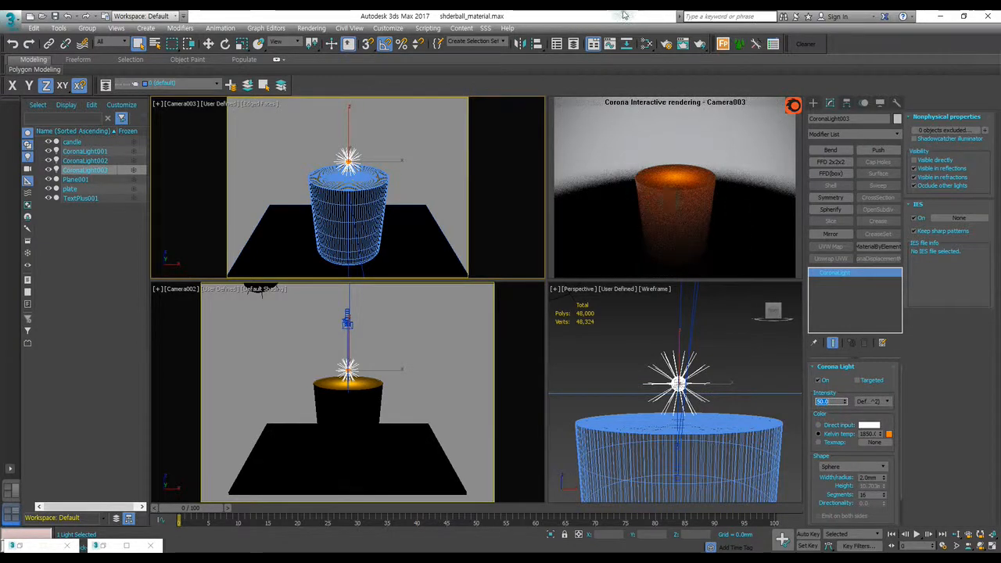
- Test simple exposure values of 1 and 2 EV in Corona's camera postprocessing settings and minimize Render Setup
{"action": "left_click", "coordinate": [667, 45]}
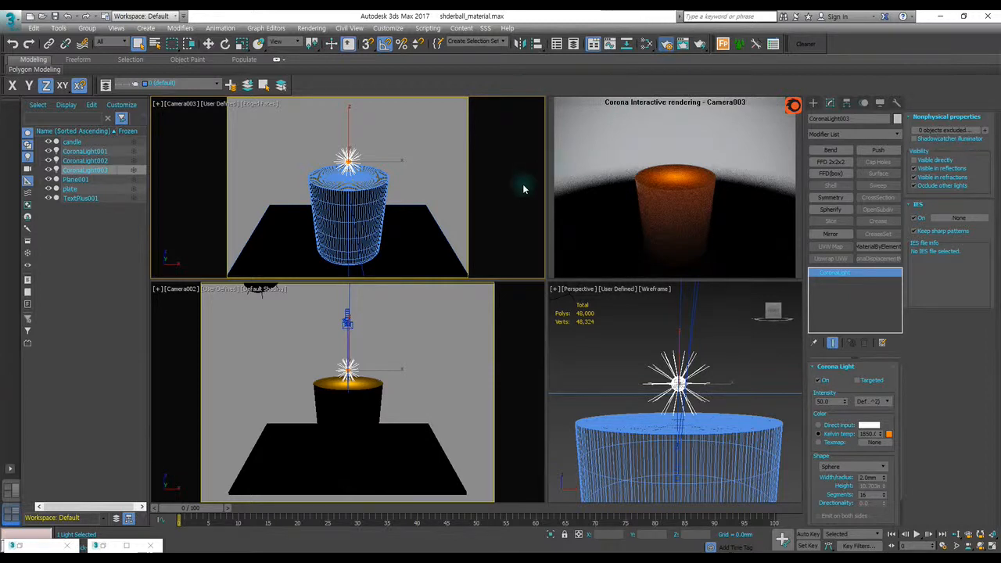
{"action": "left_click", "coordinate": [275, 179]}
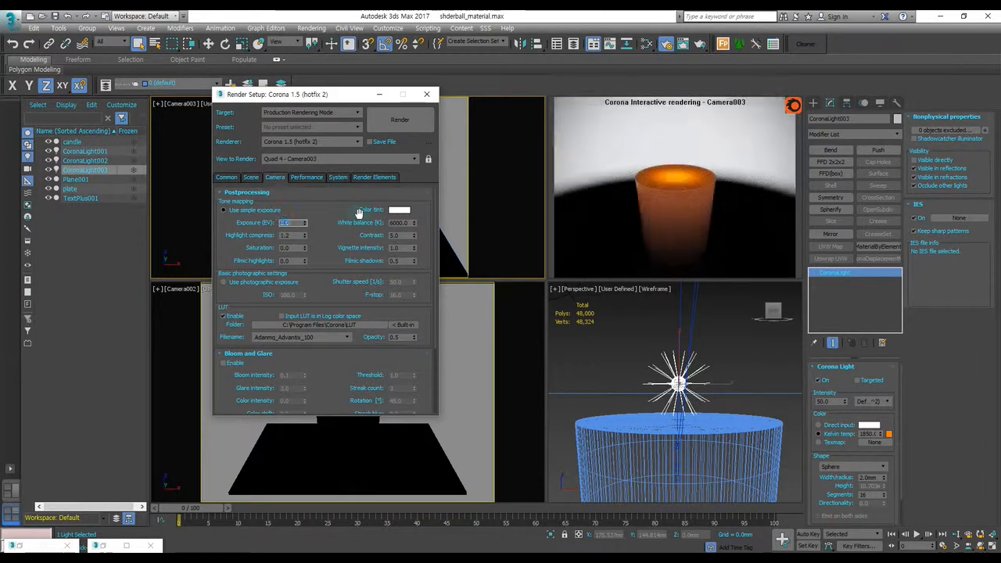
{"action": "type", "text": "1"}
{"action": "key", "text": "Return"}
{"action": "type", "text": "2"}
{"action": "key", "text": "Return"}
{"action": "type", "text": "1"}
{"action": "key", "text": "Return"}
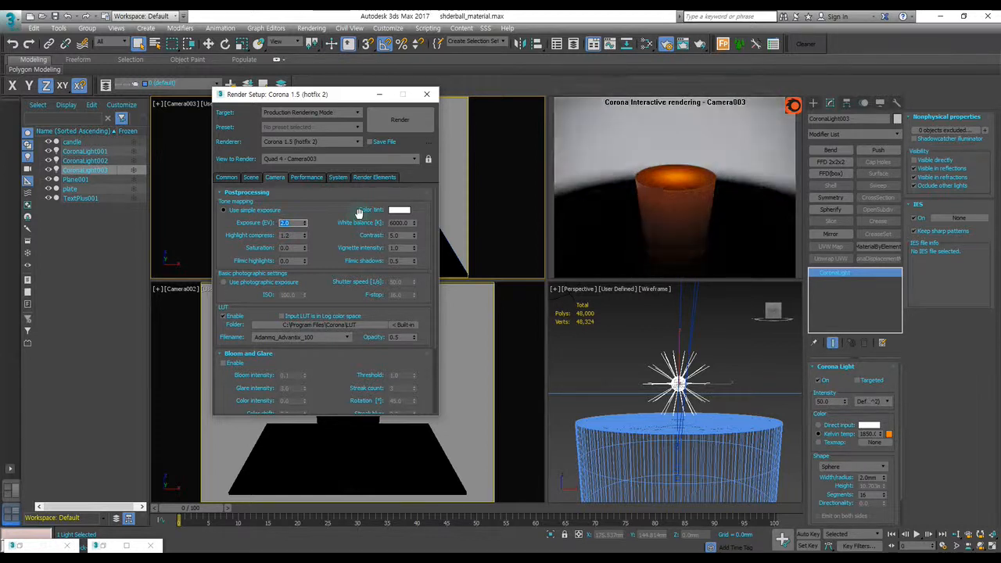
{"action": "left_click", "coordinate": [379, 94]}
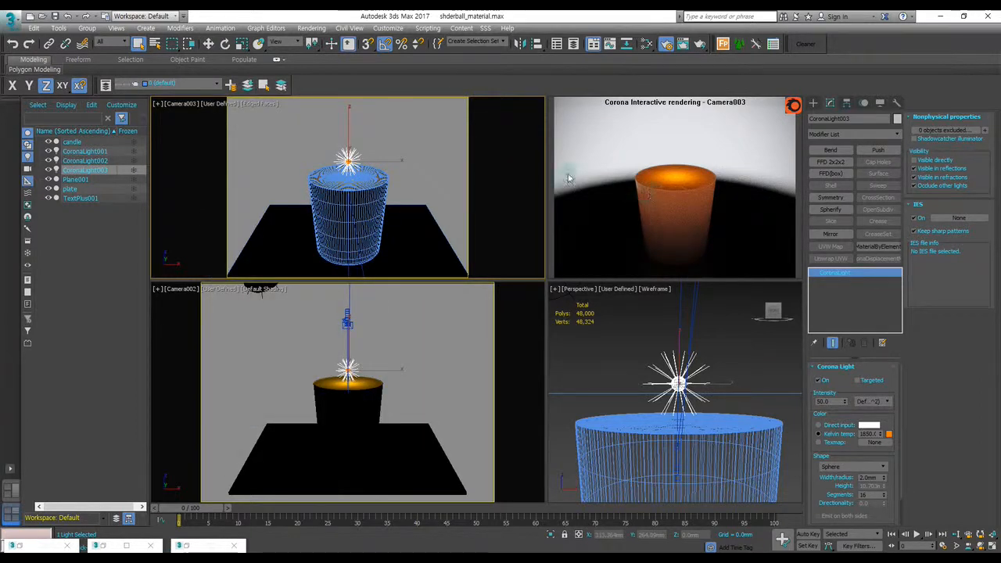
- Hide the background plane Plane001 behind the candle
{"action": "left_click", "coordinate": [444, 307]}
{"action": "right_click", "coordinate": [430, 317]}
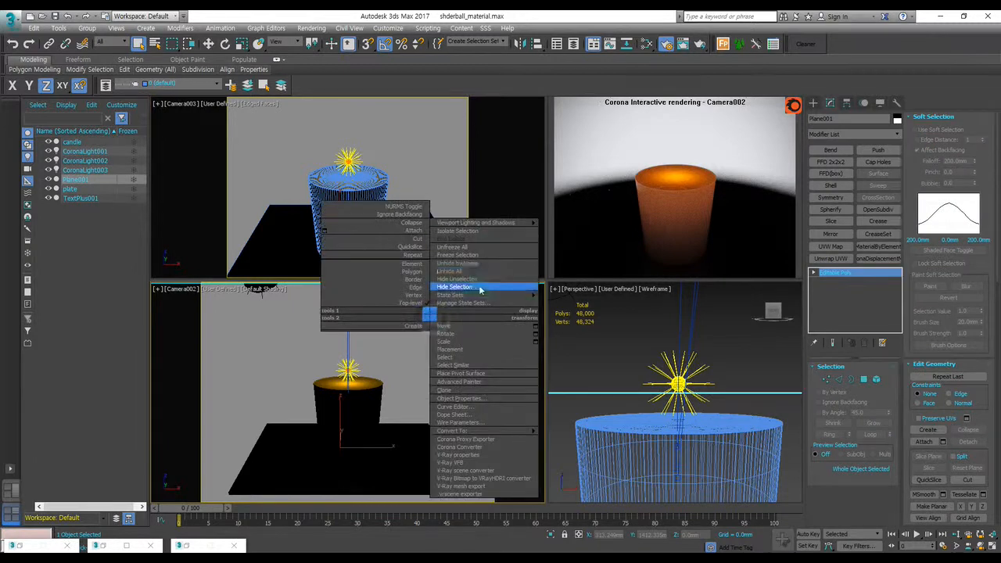
{"action": "left_click", "coordinate": [453, 287]}
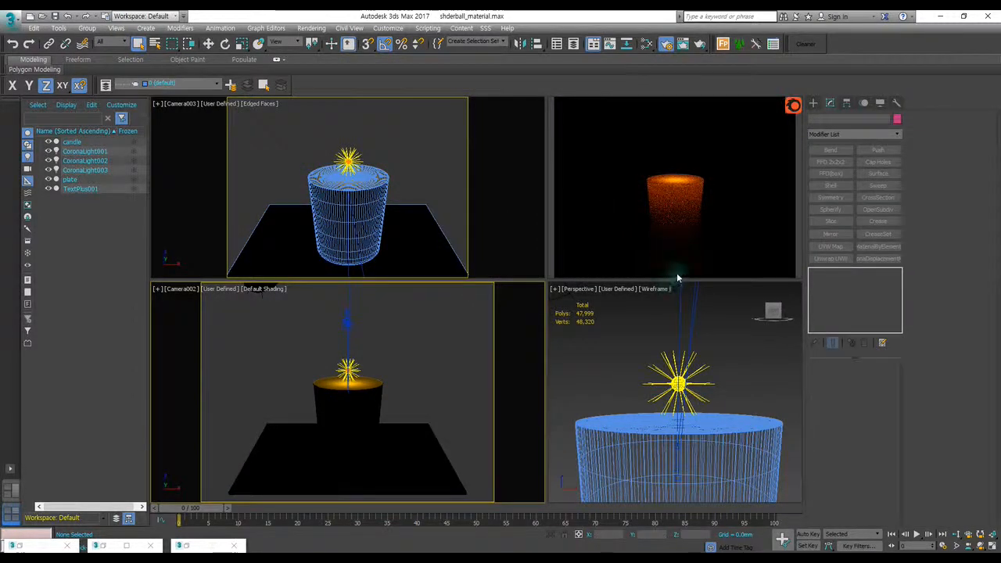
- Set the simple exposure to 4 EV in Corona's camera postprocessing settings and minimize Render Setup
{"action": "left_click", "coordinate": [666, 50]}
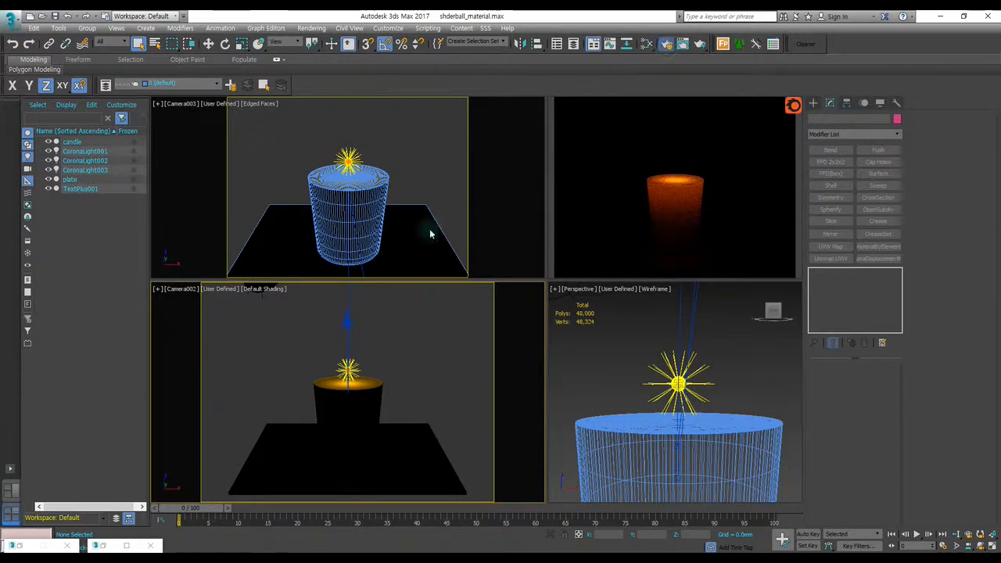
{"action": "key", "text": "F10"}
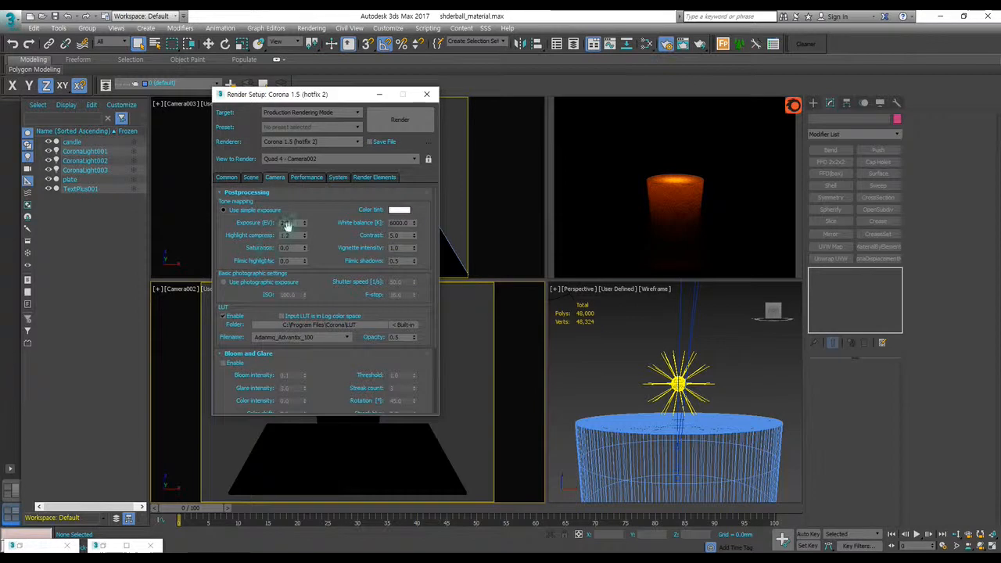
{"action": "type", "text": "1"}
{"action": "key", "text": "Return"}
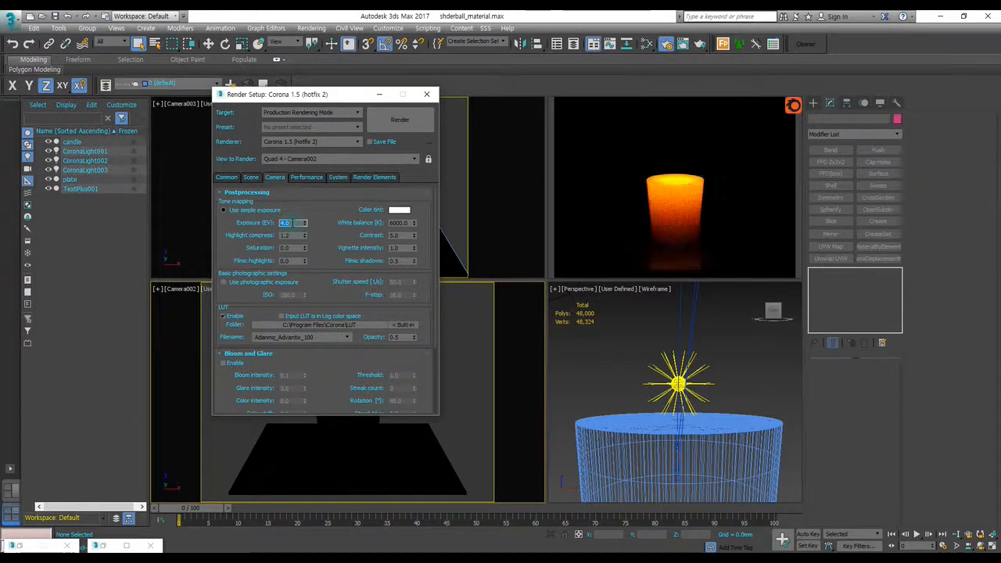
{"action": "left_click", "coordinate": [380, 94]}
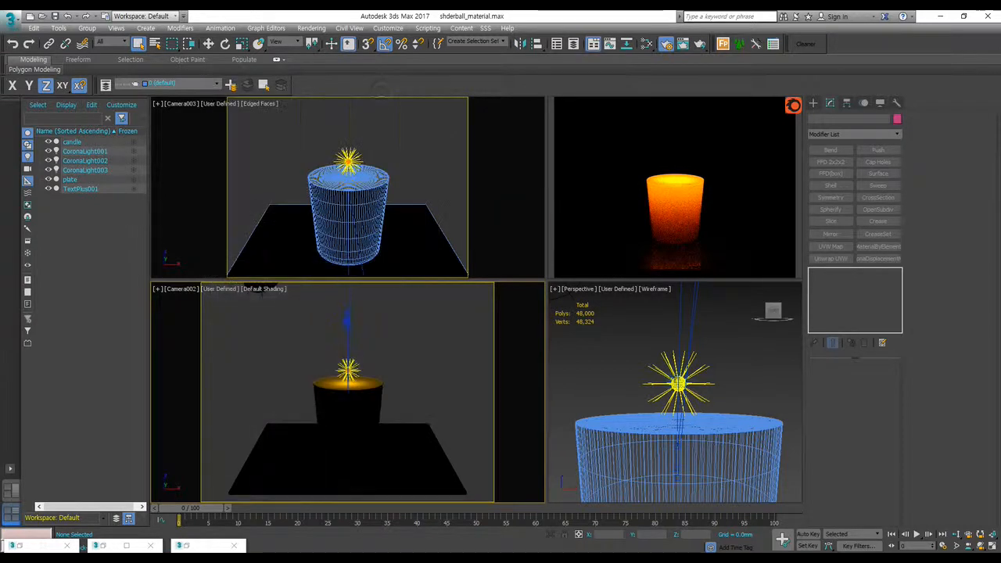
- Set the intensity of CoronaLight003 above the candle to 80 and deselect the light
{"action": "left_click", "coordinate": [678, 381]}
{"action": "double_click", "coordinate": [825, 401]}
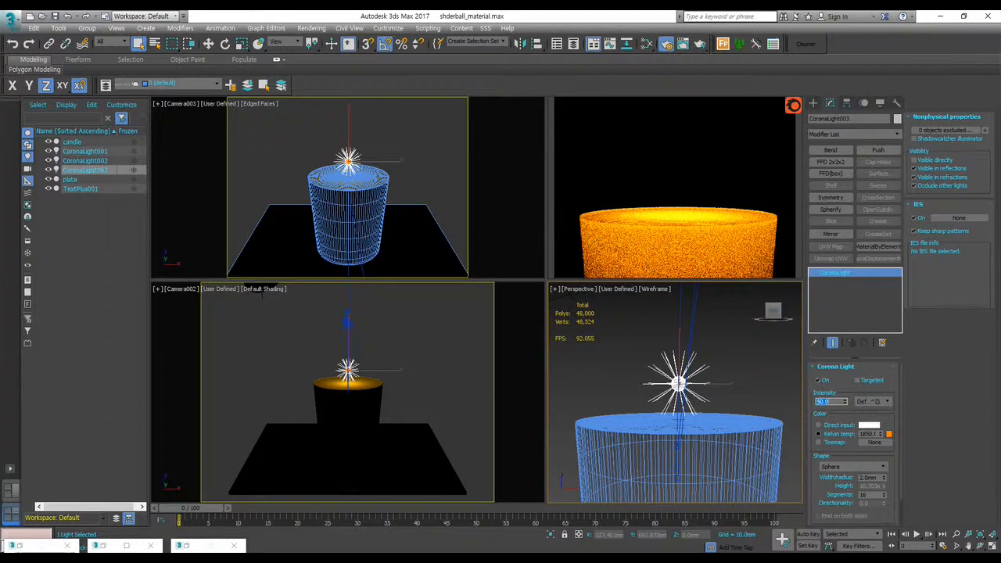
{"action": "type", "text": "80"}
{"action": "key", "text": "Return"}
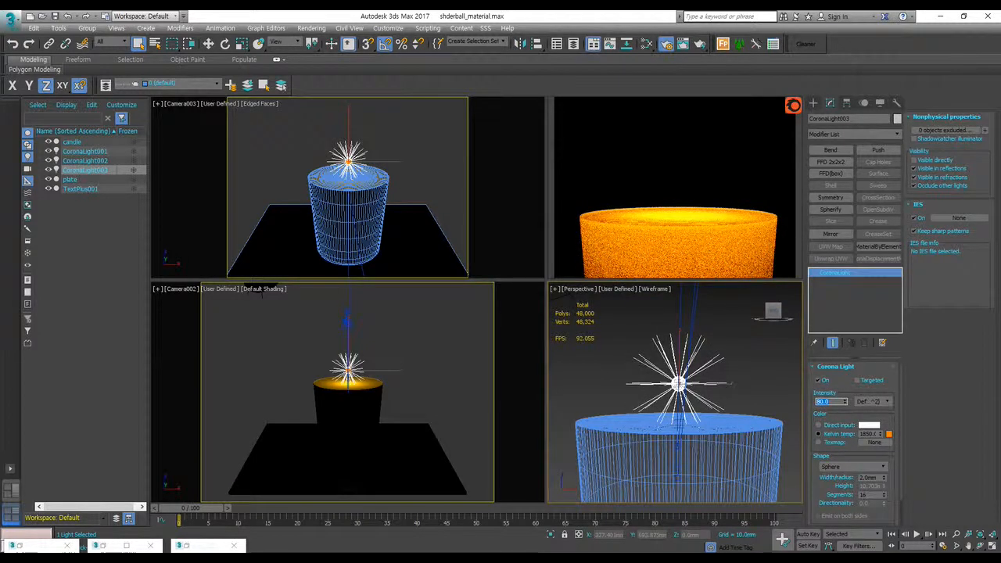
{"action": "left_click", "coordinate": [507, 179]}
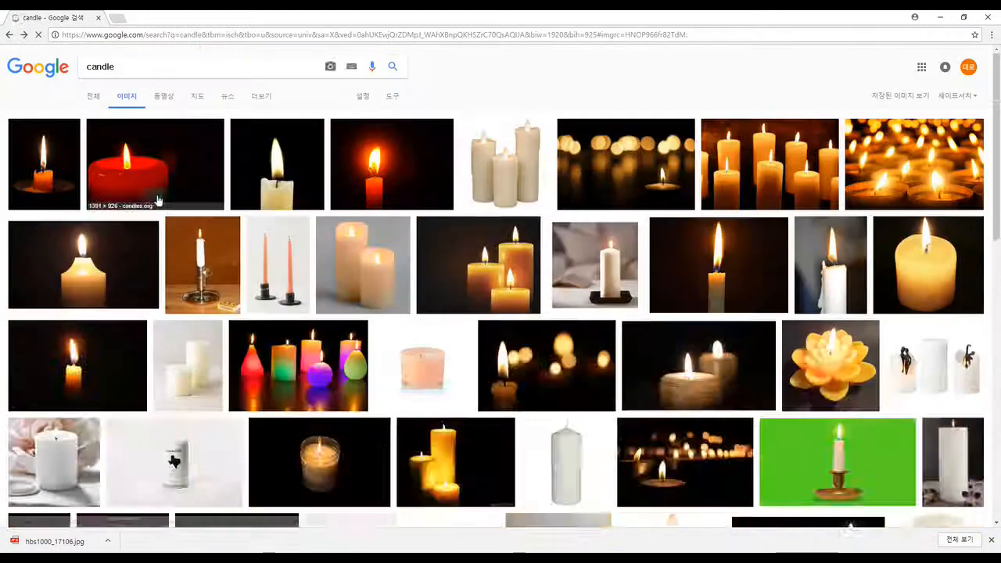
- Examine the wax glow in the browser's candle photos, enlarging National Candle Month and Candles and Their Colors, and return to 3ds Max
{"action": "left_click", "coordinate": [769, 164]}
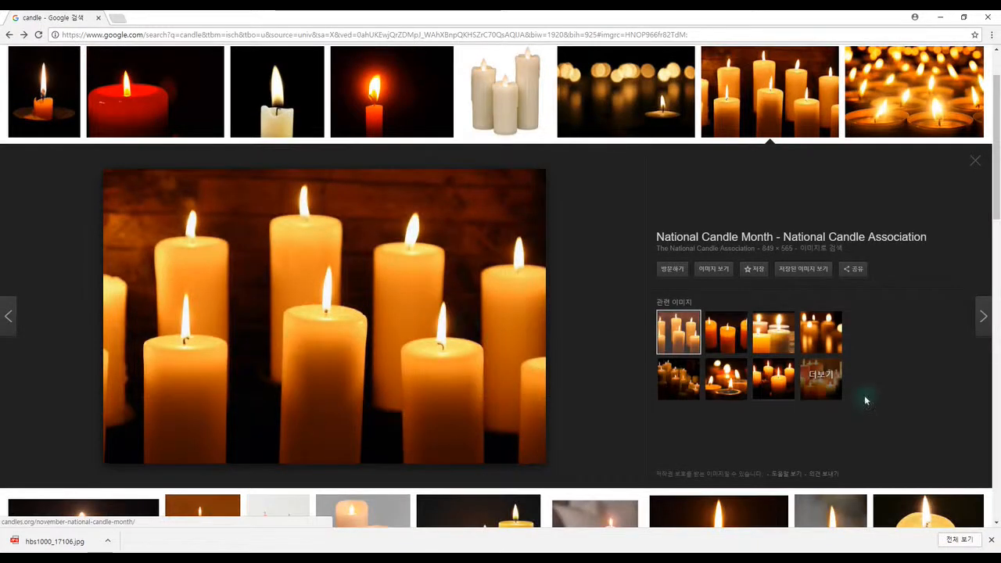
{"action": "scroll", "coordinate": [774, 375], "scroll_direction": "up", "scroll_amount": 1}
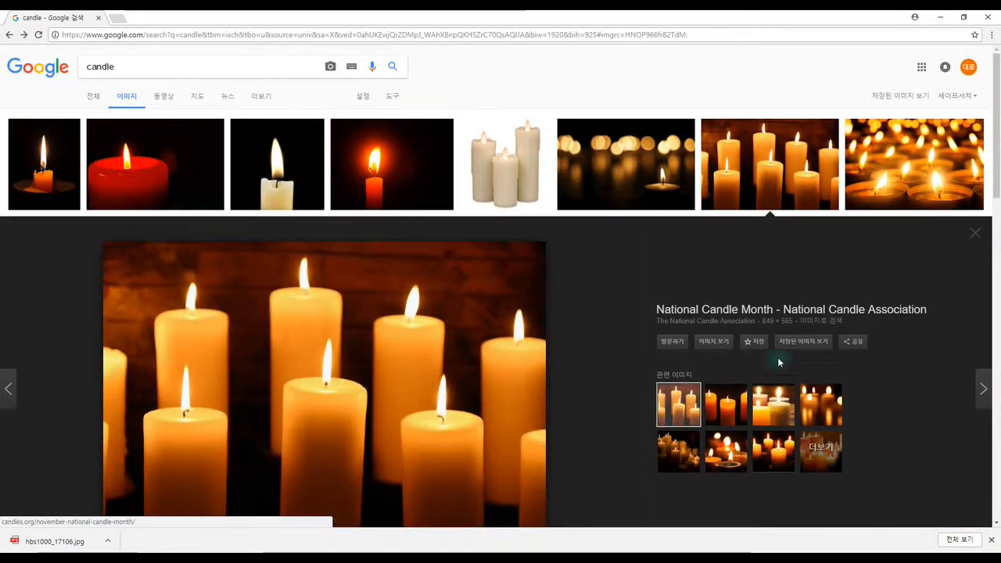
{"action": "scroll", "coordinate": [728, 261], "scroll_direction": "down", "scroll_amount": 3}
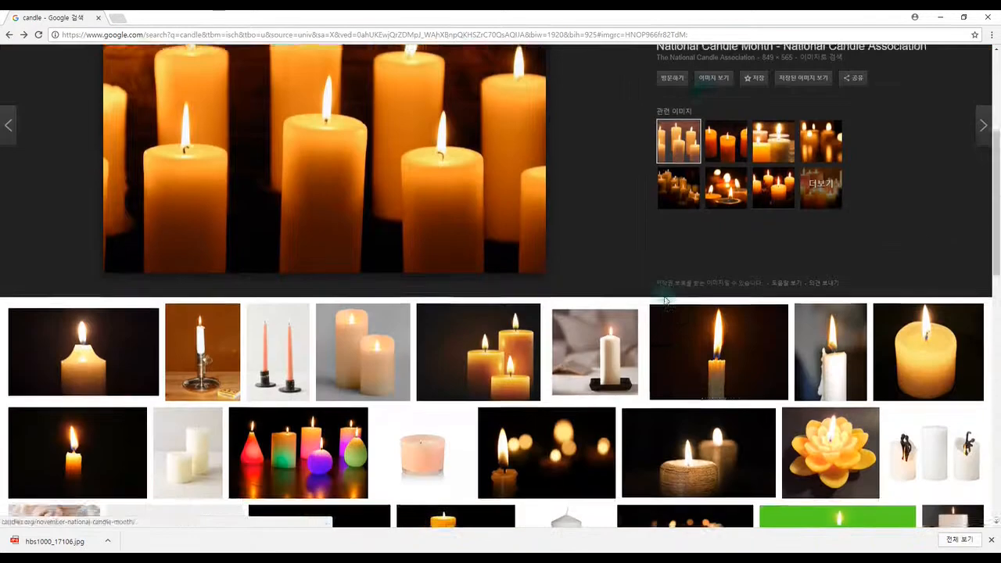
{"action": "scroll", "coordinate": [665, 299], "scroll_direction": "down", "scroll_amount": 1}
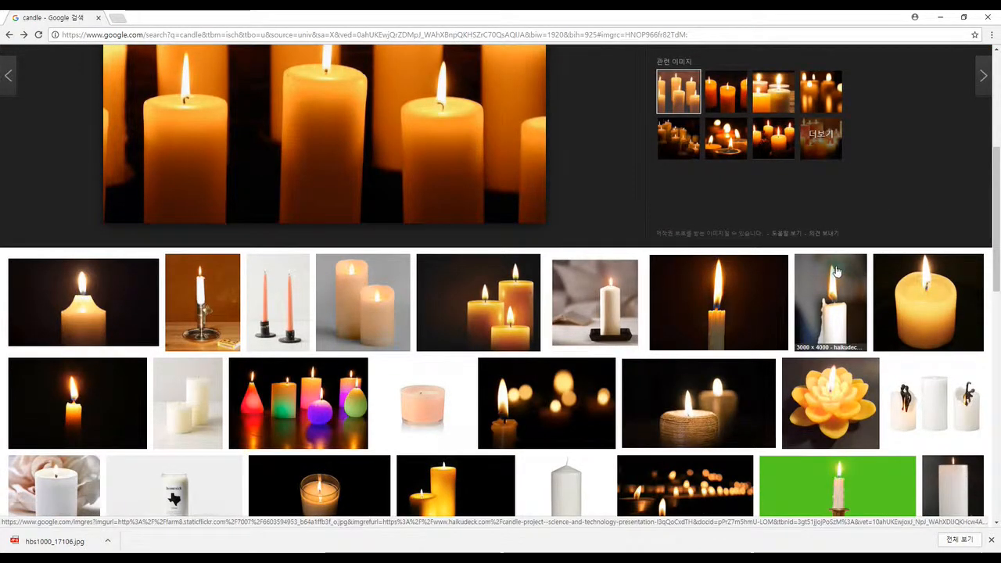
{"action": "scroll", "coordinate": [824, 293], "scroll_direction": "down", "scroll_amount": 3}
{"action": "scroll", "coordinate": [753, 264], "scroll_direction": "down", "scroll_amount": 1}
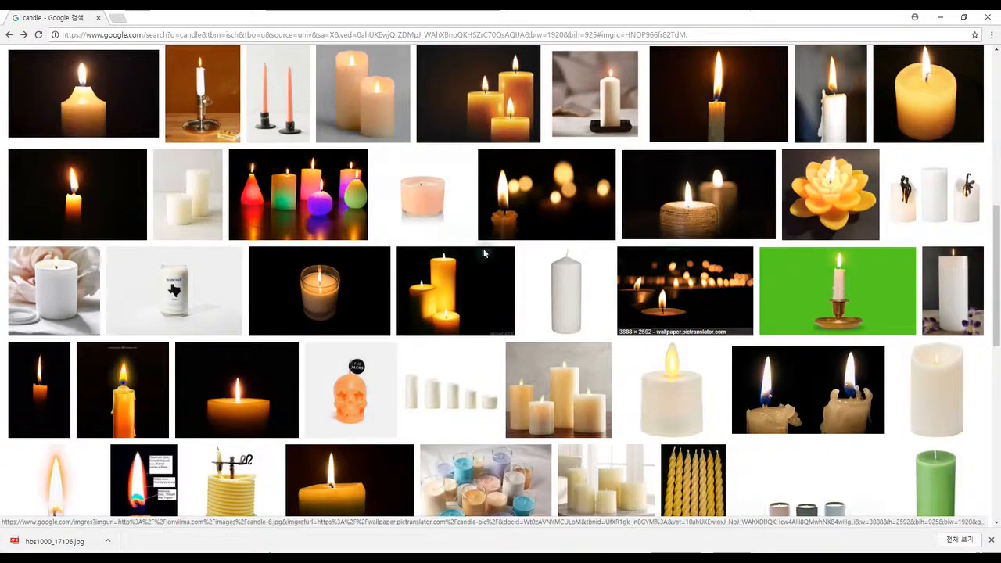
{"action": "left_click", "coordinate": [107, 211]}
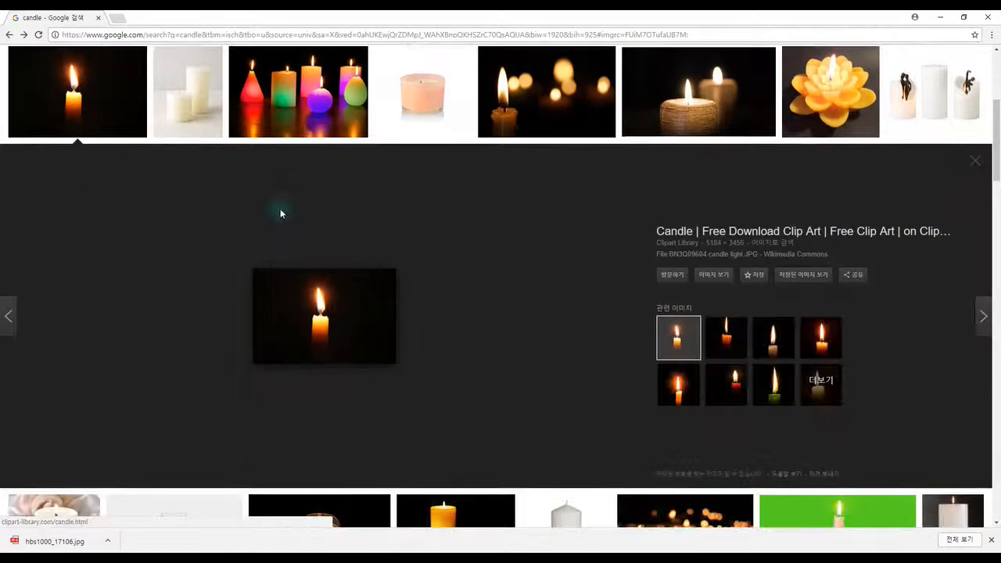
{"action": "scroll", "coordinate": [60, 120], "scroll_direction": "up", "scroll_amount": 2}
{"action": "scroll", "coordinate": [208, 195], "scroll_direction": "up", "scroll_amount": 1}
{"action": "left_click", "coordinate": [356, 306]}
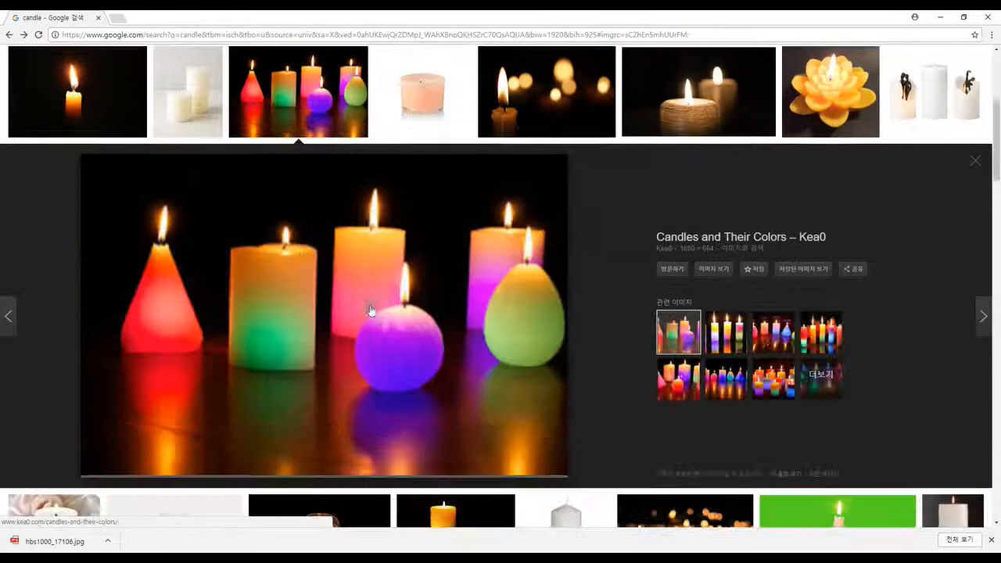
{"action": "left_click", "coordinate": [940, 17]}
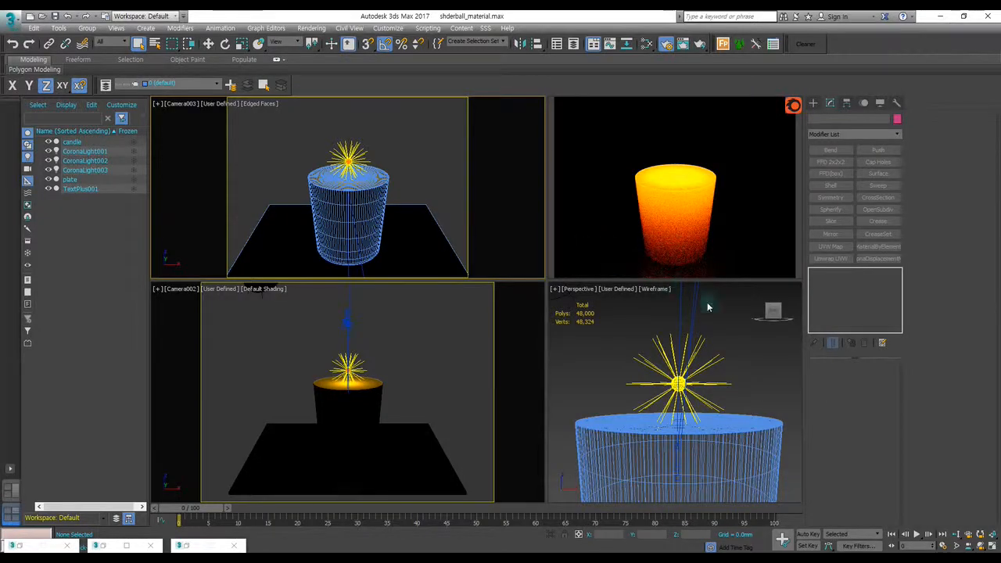
- Make CoronaLight003 directly visible, try a Kelvin temperature of 4500 and bring it down to 3500
{"action": "left_click", "coordinate": [347, 316]}
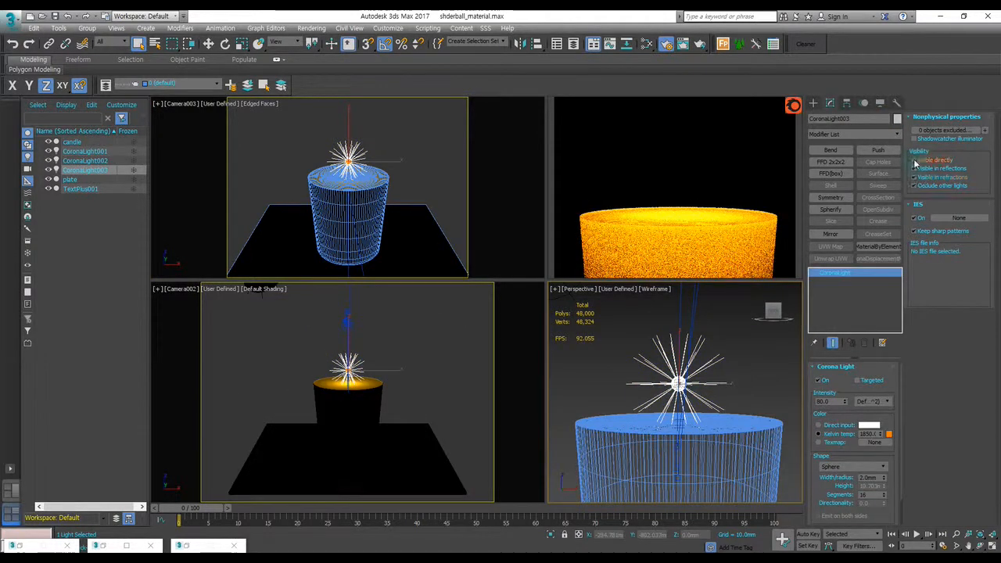
{"action": "left_click", "coordinate": [914, 160]}
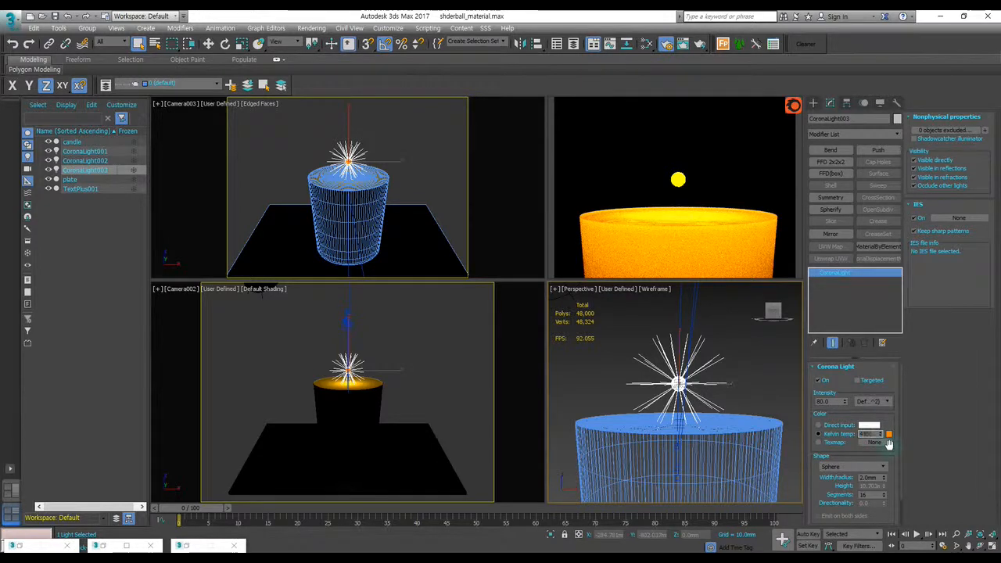
{"action": "type", "text": "4500"}
{"action": "key", "text": "Return"}
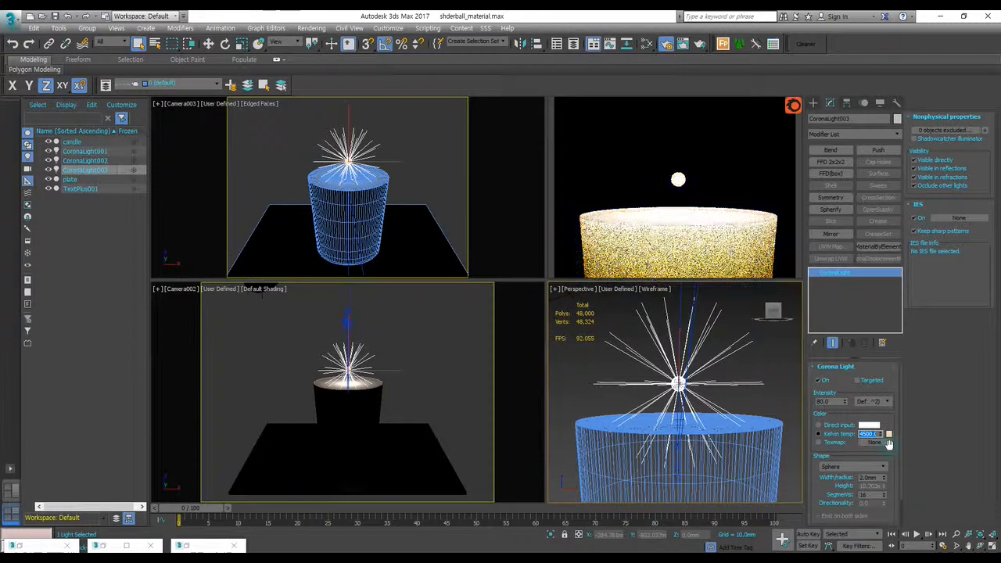
{"action": "type", "text": "2"}
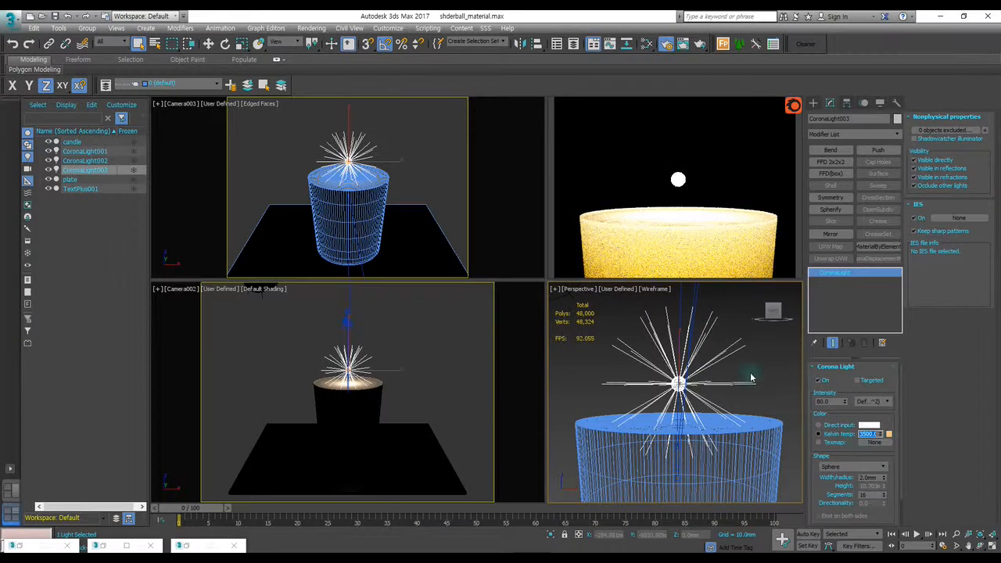
{"action": "left_click", "coordinate": [489, 195]}
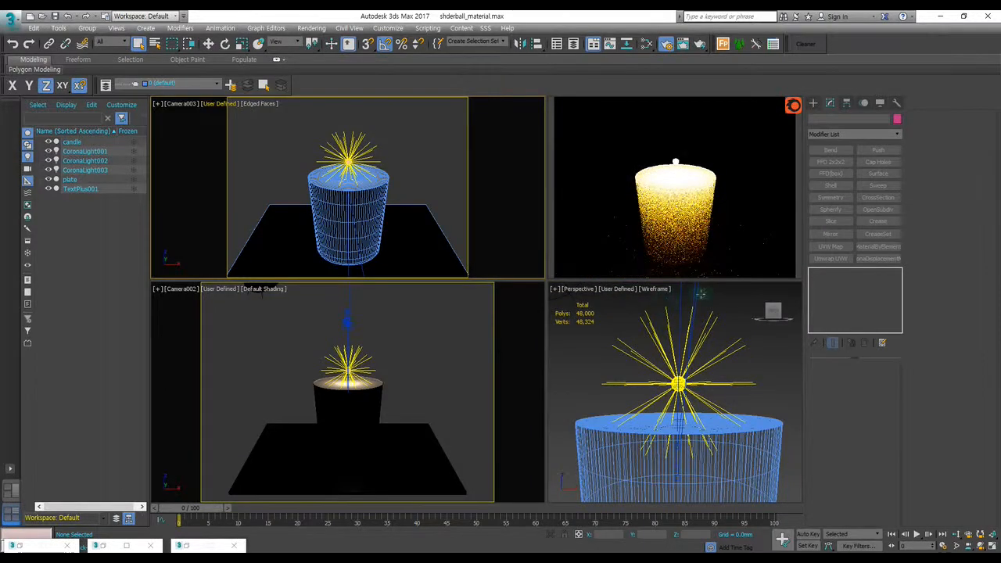
- Try an intensity of 50 on CoronaLight003 above the candle and reduce it to 30
{"action": "left_click", "coordinate": [347, 319]}
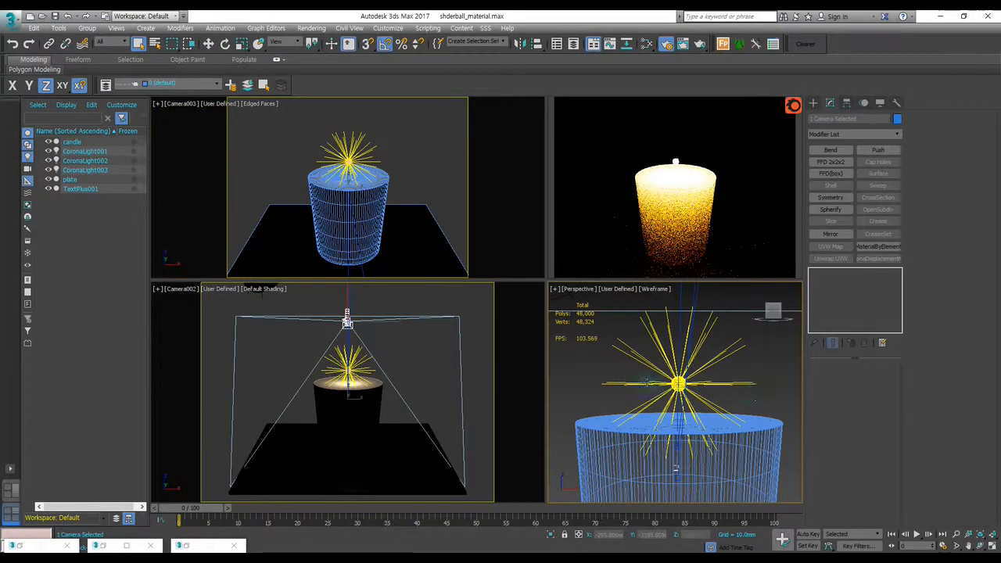
{"action": "left_click", "coordinate": [647, 382]}
{"action": "double_click", "coordinate": [833, 401]}
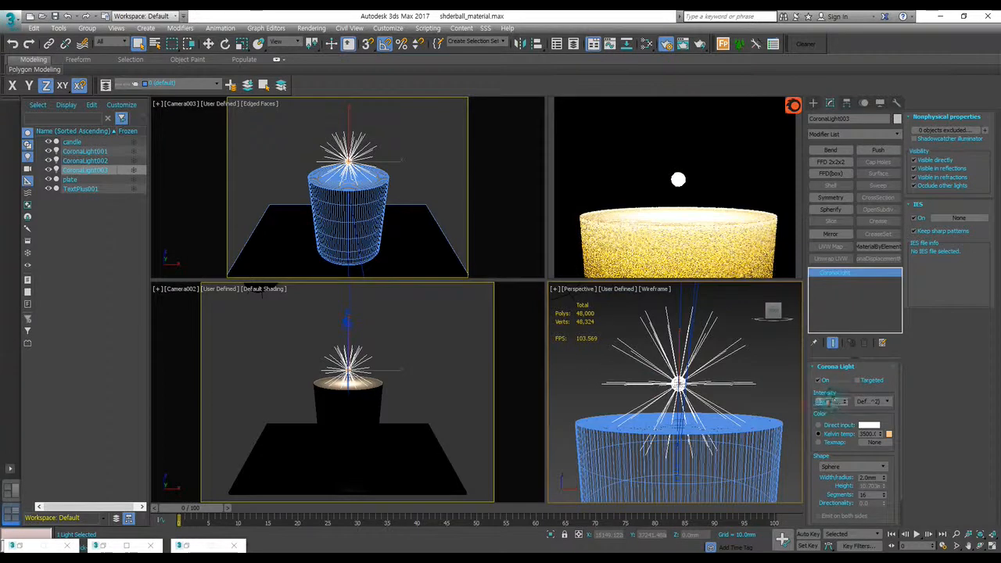
{"action": "type", "text": "50"}
{"action": "key", "text": "Return"}
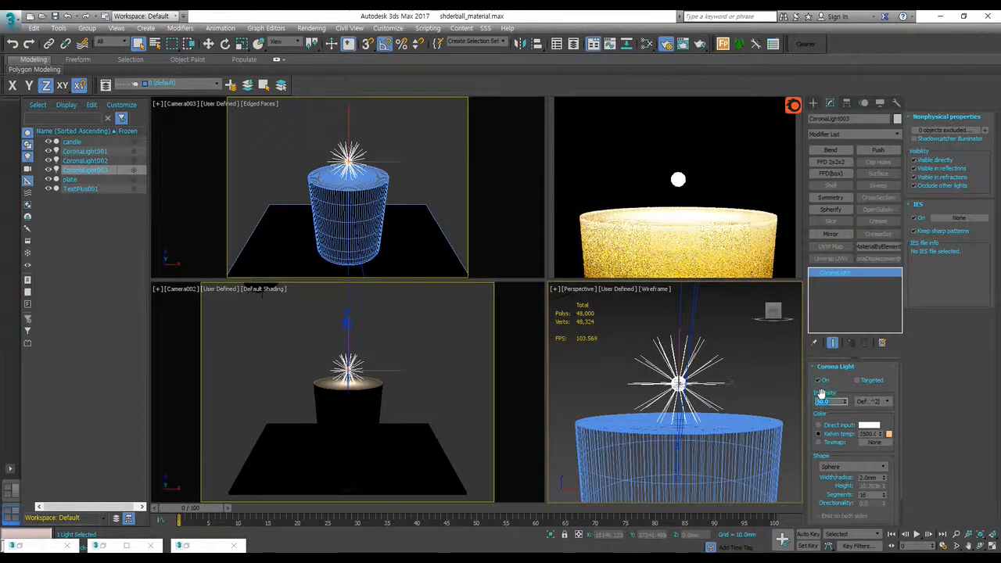
{"action": "left_click", "coordinate": [536, 212]}
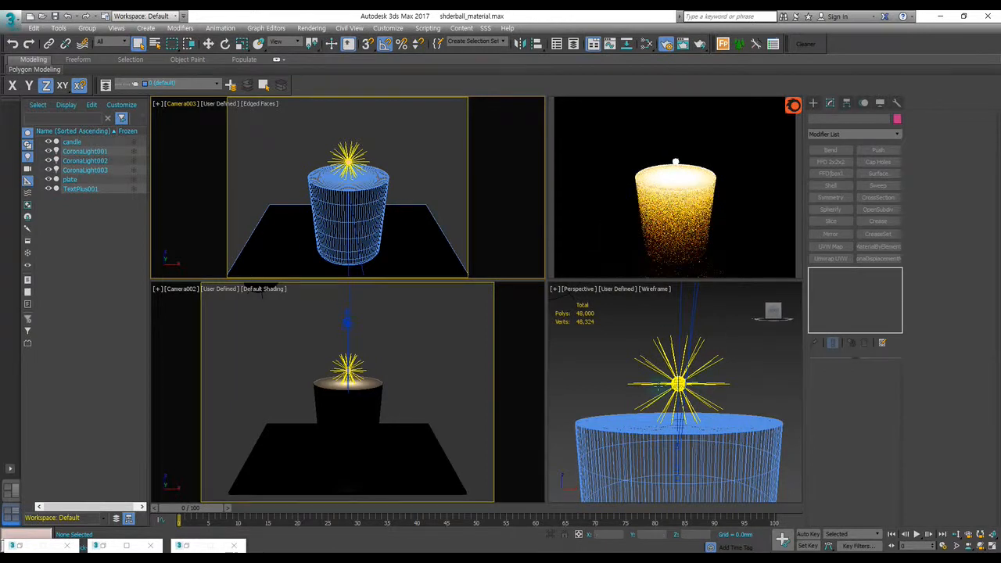
{"action": "left_click", "coordinate": [660, 385]}
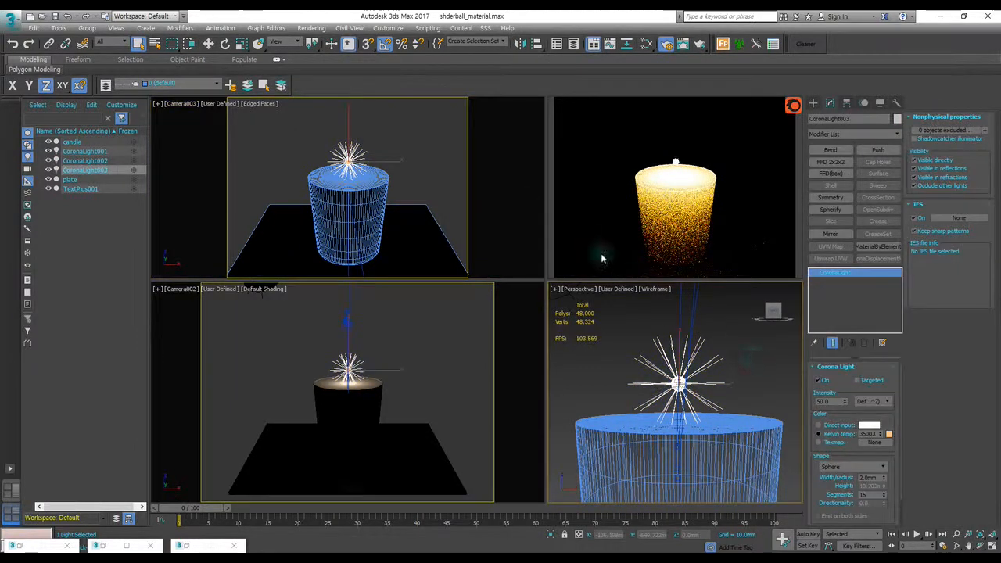
{"action": "double_click", "coordinate": [825, 401]}
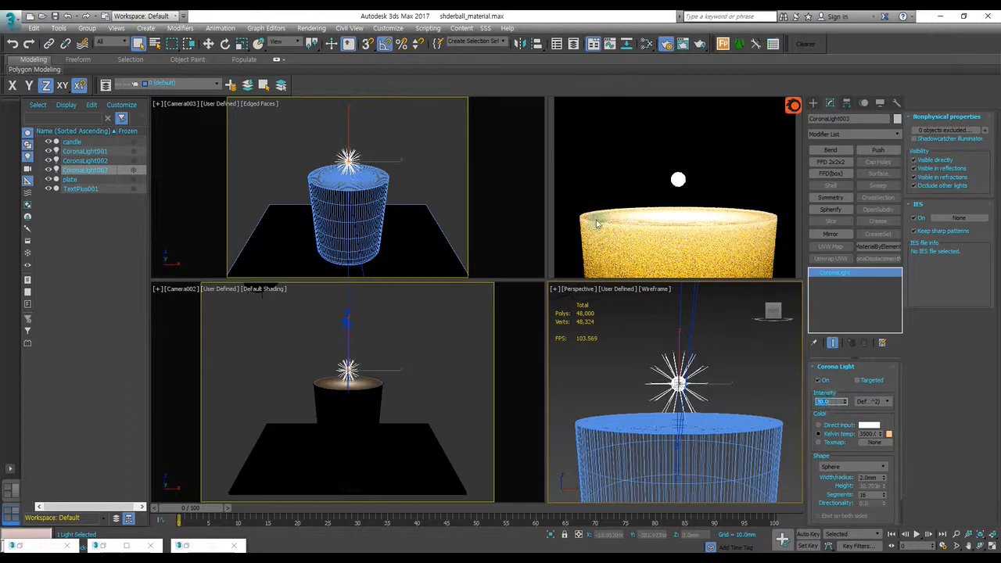
{"action": "left_click", "coordinate": [675, 308]}
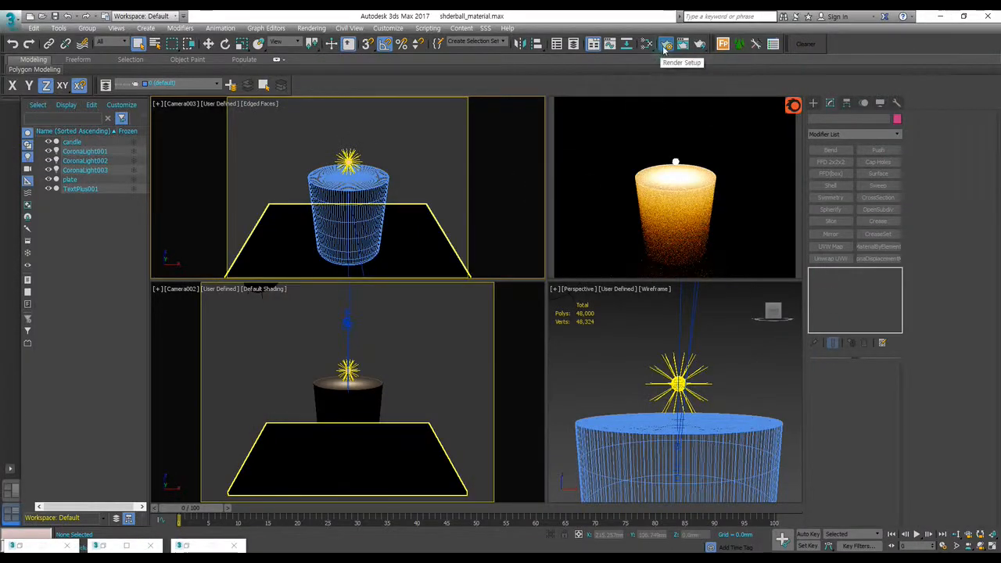
- Open the candle CoronaMtl in the material editor and test its volumetric absorption distance, lowering it to 0.556 mm and raising it again
{"action": "key", "text": "m"}
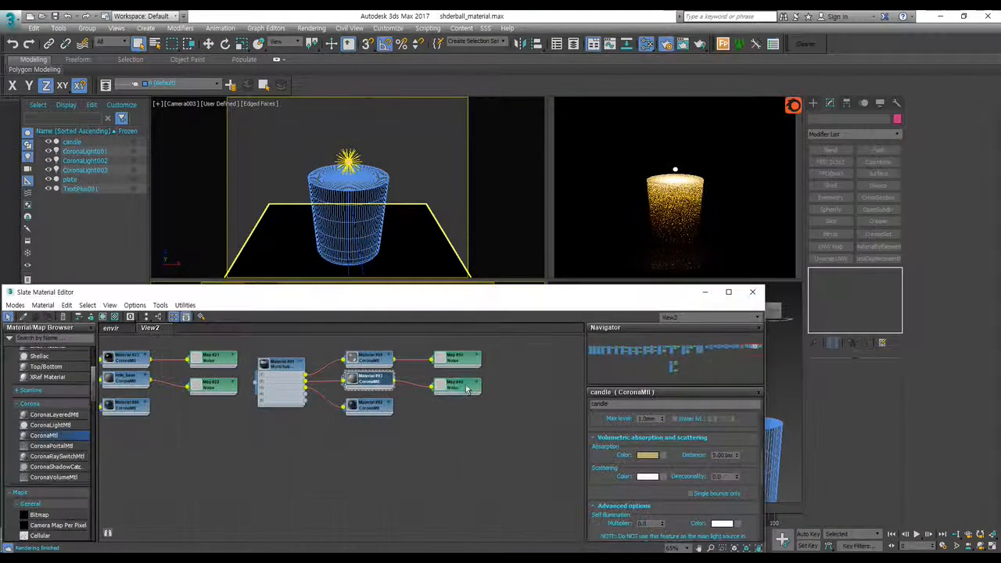
{"action": "scroll", "coordinate": [401, 397], "scroll_direction": "up", "scroll_amount": 2}
{"action": "left_click", "coordinate": [494, 203]}
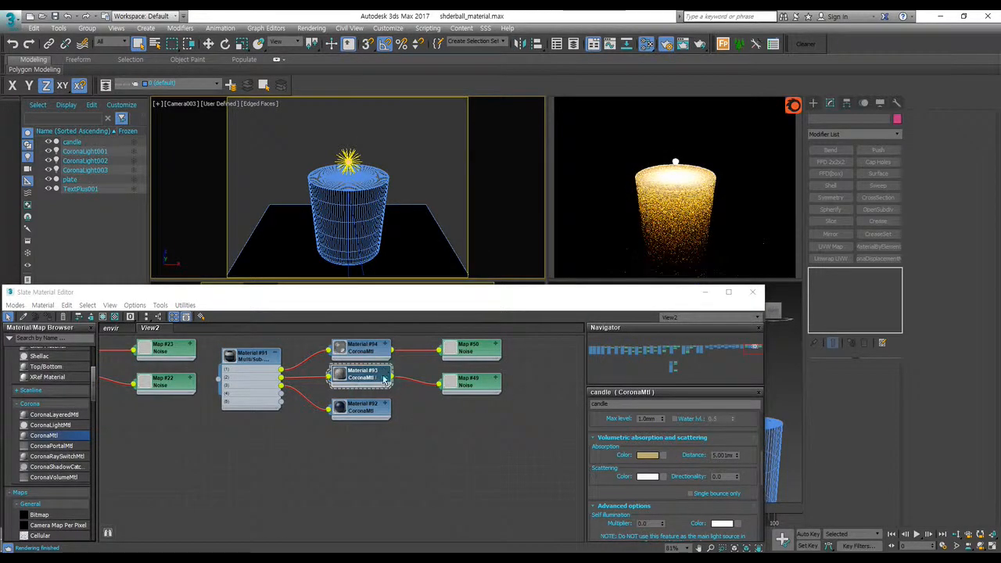
{"action": "left_click", "coordinate": [473, 381]}
{"action": "left_click", "coordinate": [374, 380]}
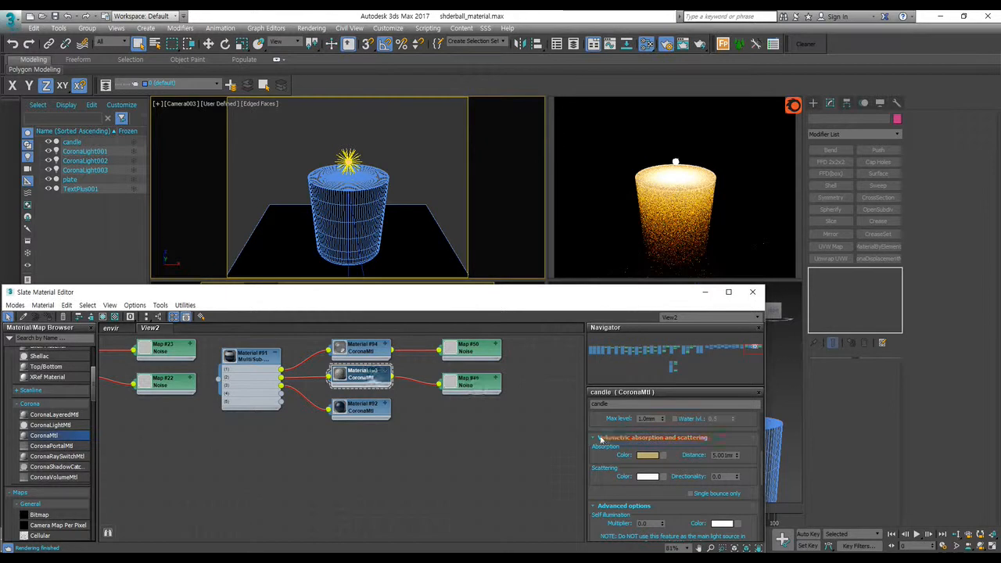
{"action": "left_click", "coordinate": [737, 457]}
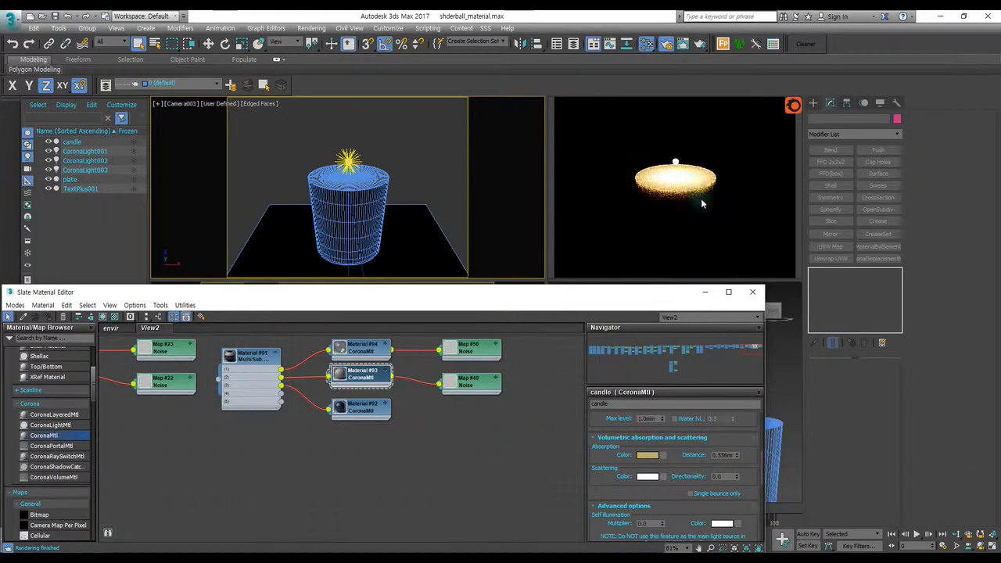
{"action": "left_click_drag", "start_coordinate": [736, 459], "coordinate": [741, 432]}
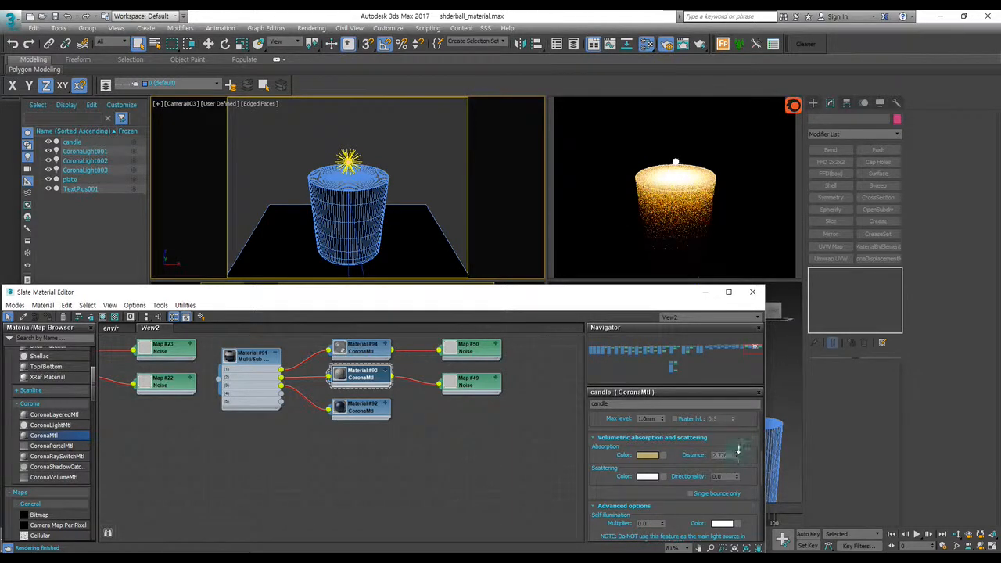
{"action": "left_click_drag", "start_coordinate": [741, 468], "coordinate": [743, 470]}
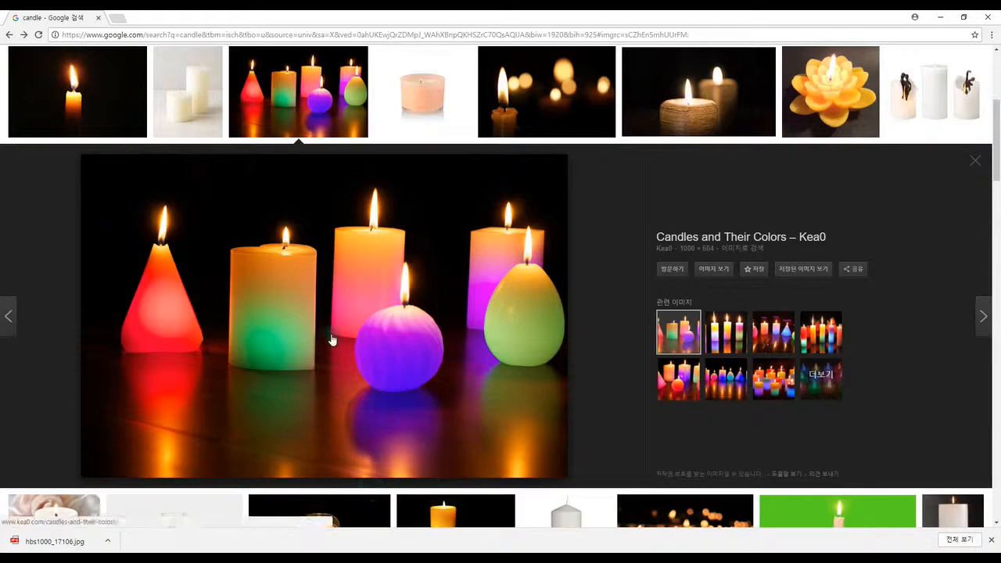
- Examine the wax glow in more candle photos, enlarging National Candle Month, its related Wisa Spa image and the single lit pillar candle
{"action": "scroll", "coordinate": [331, 340], "scroll_direction": "up", "scroll_amount": 4}
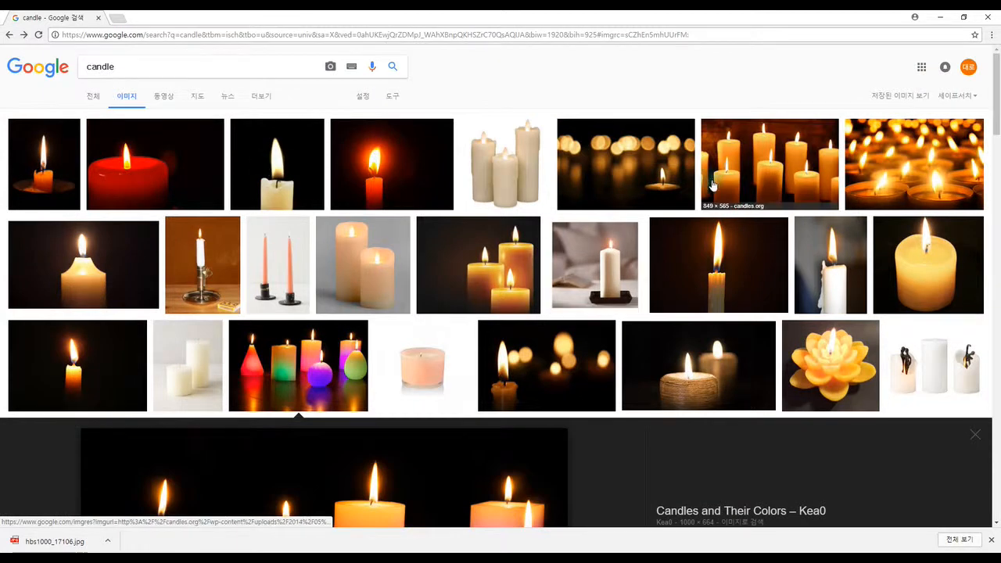
{"action": "left_click", "coordinate": [756, 185]}
{"action": "scroll", "coordinate": [610, 297], "scroll_direction": "down", "scroll_amount": 2}
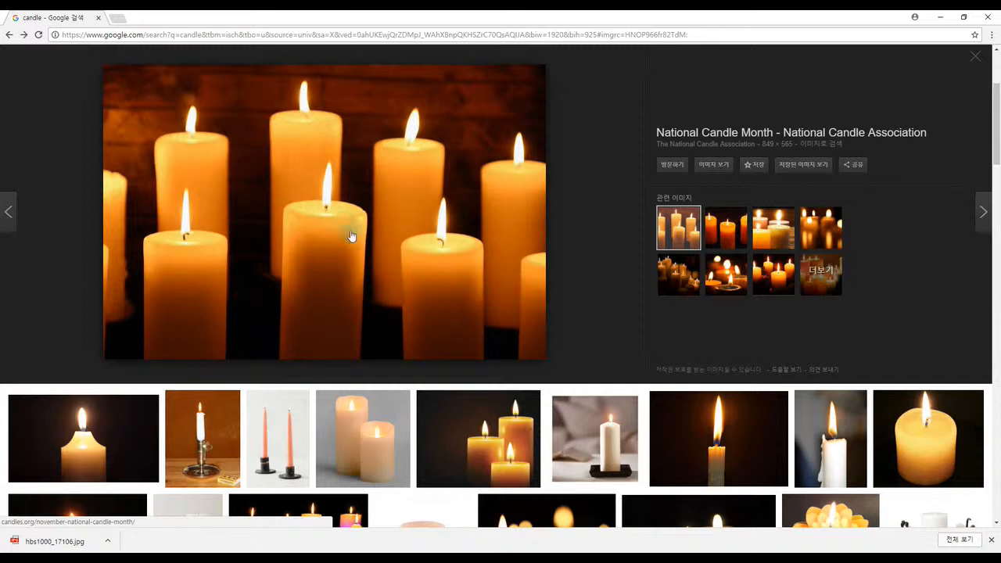
{"action": "left_click", "coordinate": [772, 228]}
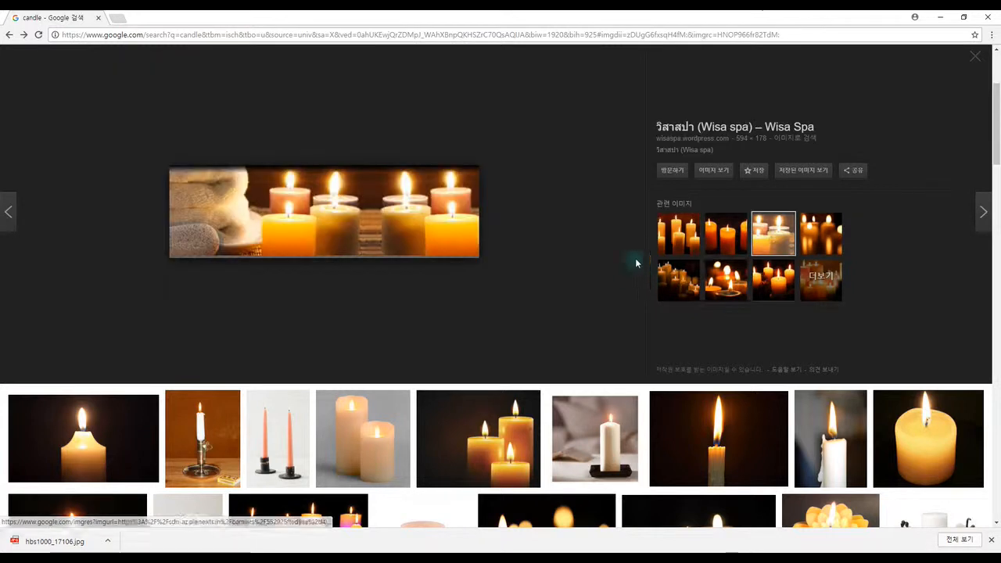
{"action": "scroll", "coordinate": [516, 278], "scroll_direction": "down", "scroll_amount": 1}
{"action": "scroll", "coordinate": [560, 280], "scroll_direction": "down", "scroll_amount": 1}
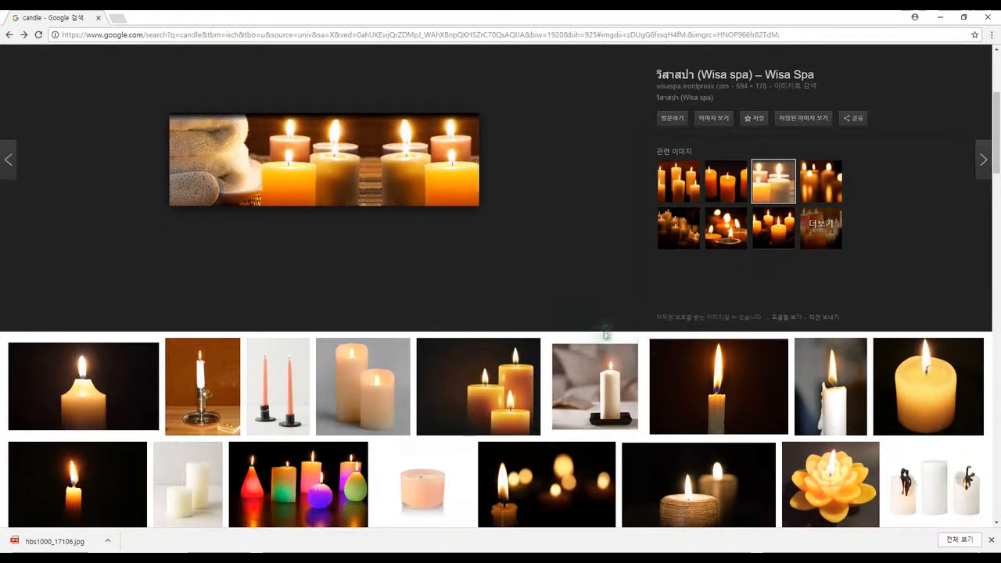
{"action": "left_click", "coordinate": [931, 387]}
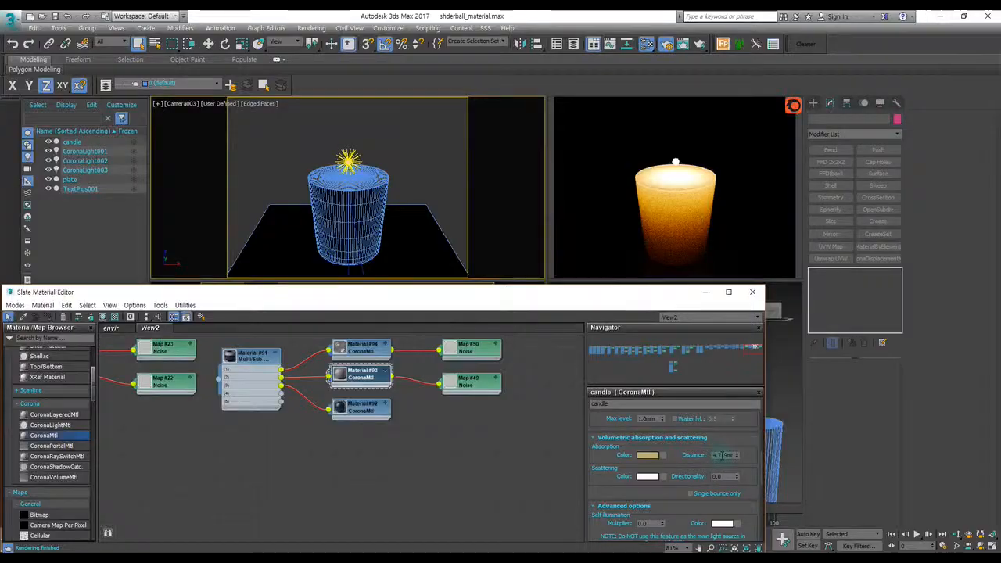
- Try an absorption distance of 3.0 mm on the candle material and raise it to 4.23 mm
{"action": "double_click", "coordinate": [723, 455]}
{"action": "type", "text": "3.0mm"}
{"action": "key", "text": "Return"}
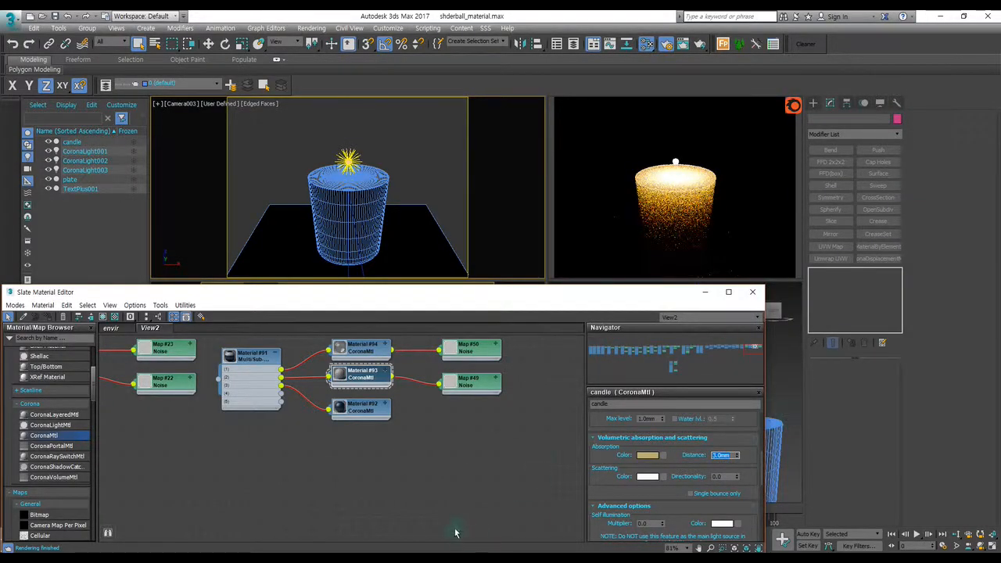
{"action": "left_click", "coordinate": [370, 556]}
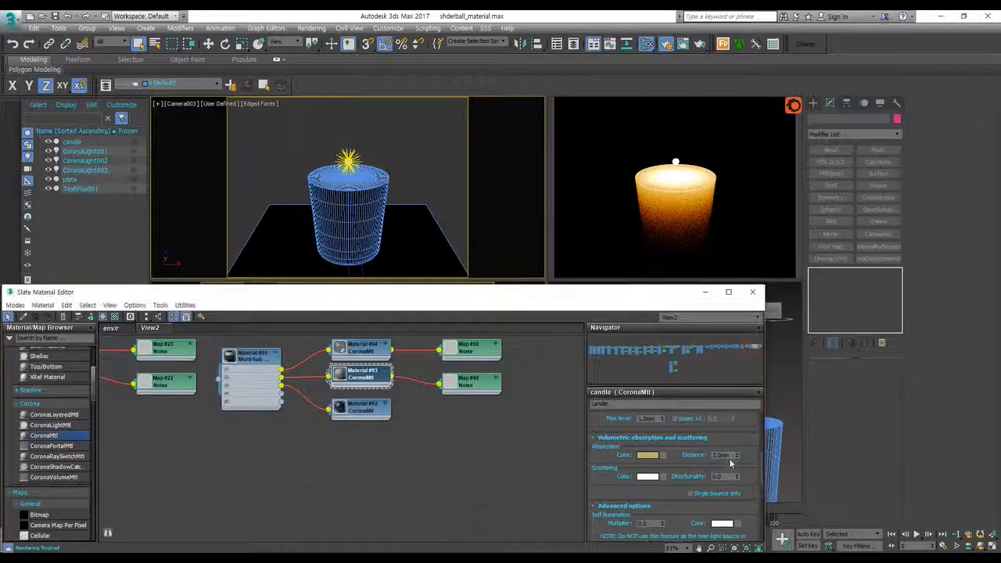
{"action": "left_click_drag", "start_coordinate": [735, 455], "coordinate": [717, 444]}
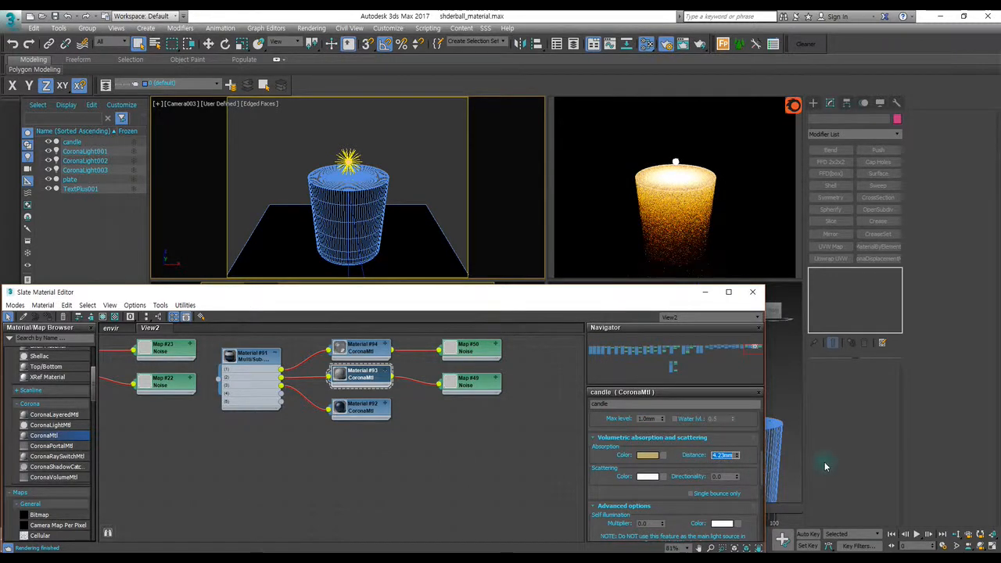
- Try an absorption distance of 30 mm on the candle material and increase it to 40 mm
{"action": "type", "text": "30"}
{"action": "key", "text": "Return"}
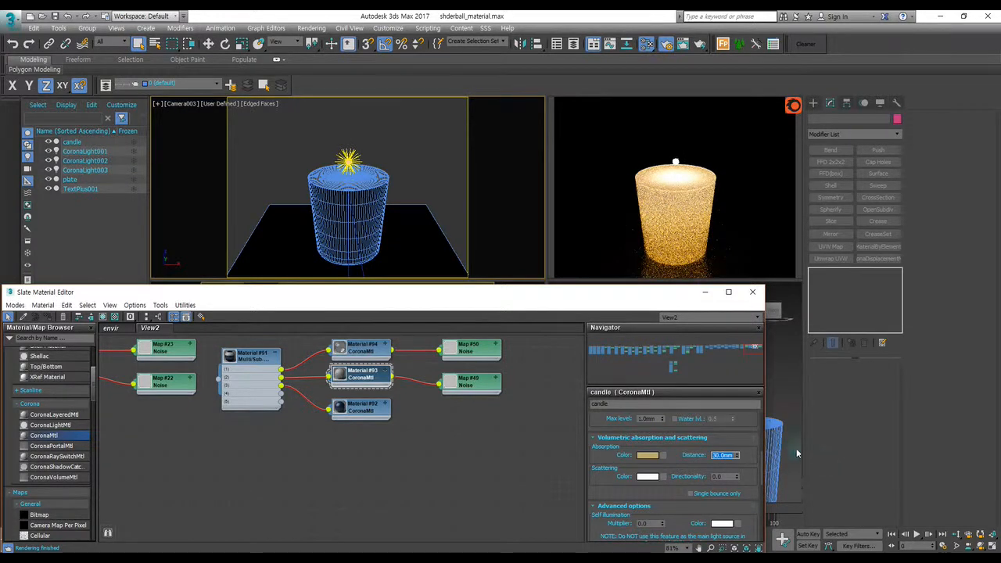
{"action": "left_click", "coordinate": [611, 462]}
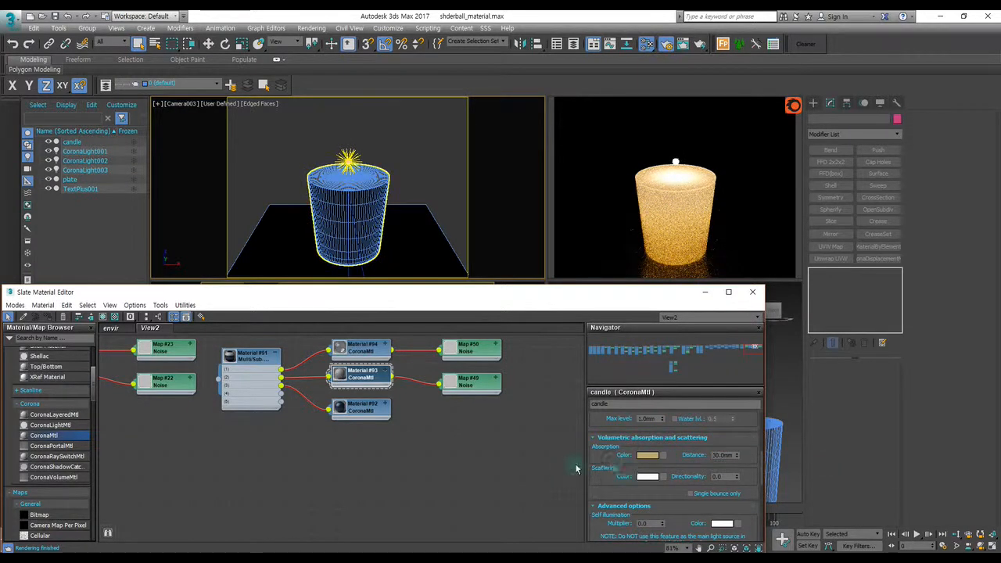
{"action": "double_click", "coordinate": [724, 455]}
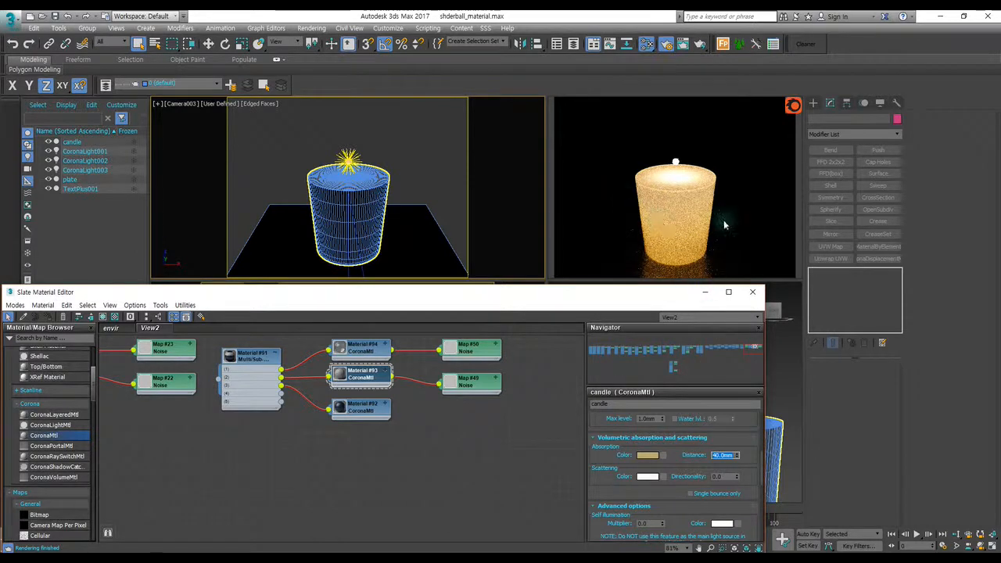
- Try darkening the absorption colour by lowering its value to 78 and down to 0, and discard the change
{"action": "left_click", "coordinate": [647, 455]}
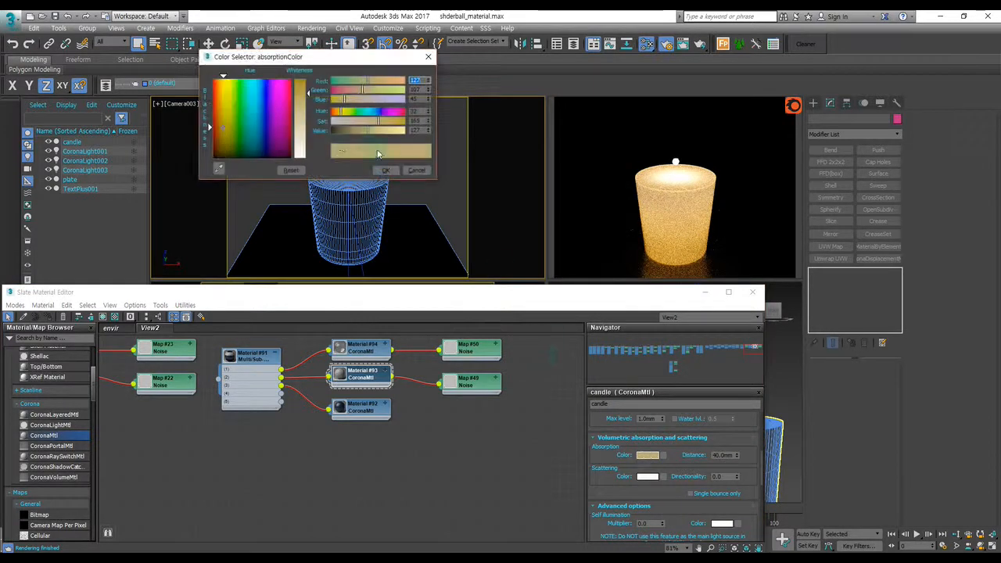
{"action": "left_click", "coordinate": [417, 170]}
{"action": "left_click", "coordinate": [350, 131]}
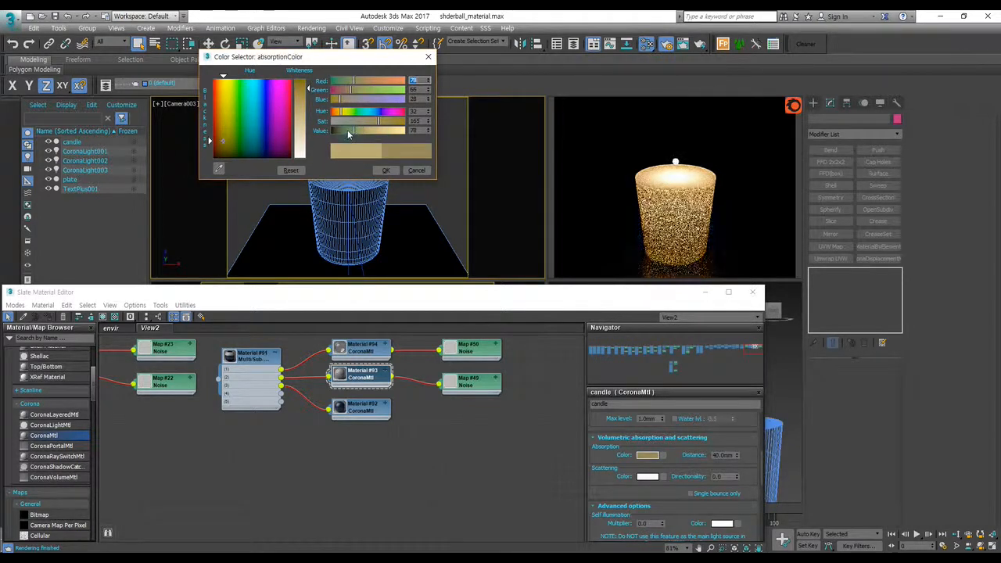
{"action": "left_click_drag", "start_coordinate": [347, 131], "coordinate": [323, 134]}
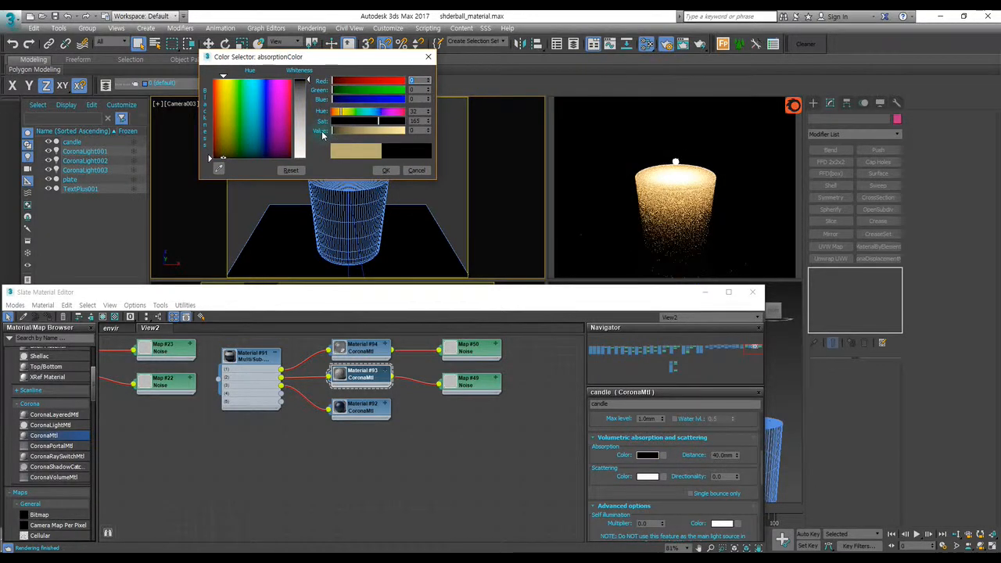
{"action": "left_click", "coordinate": [386, 170]}
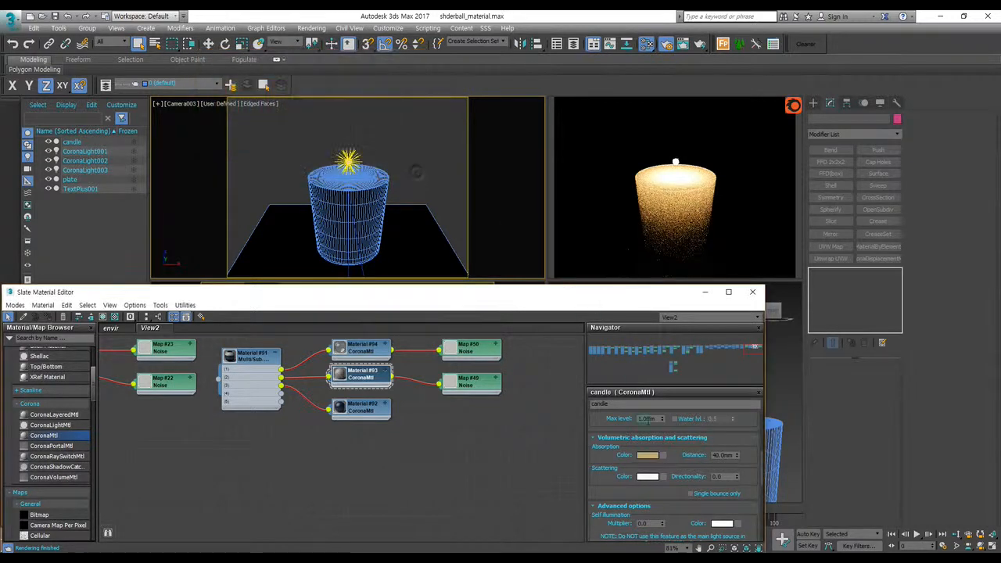
- Try a translucency fraction of 0.0 in the candle material's basic options
{"action": "scroll", "coordinate": [662, 428], "scroll_direction": "up", "scroll_amount": 2}
{"action": "scroll", "coordinate": [662, 429], "scroll_direction": "up", "scroll_amount": 6}
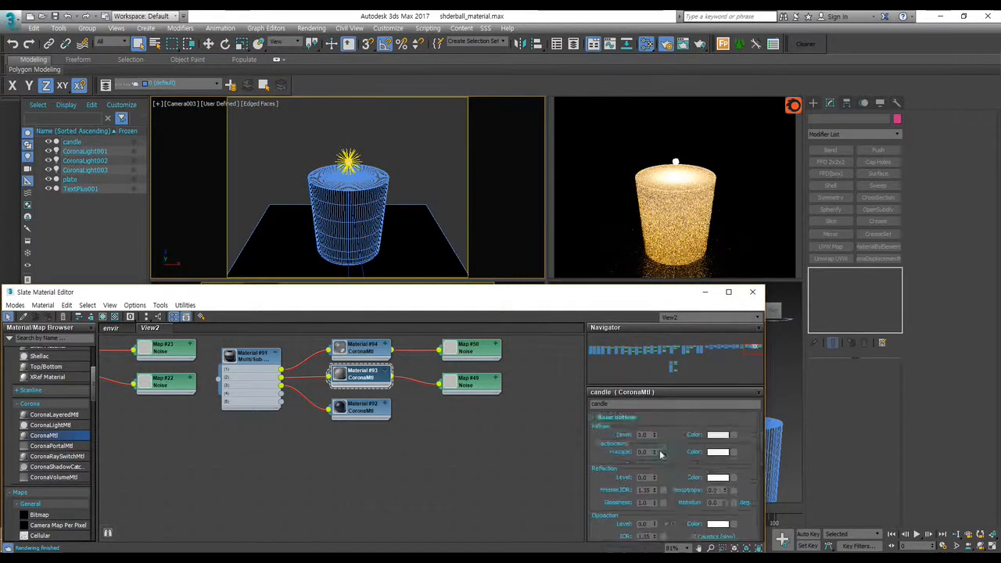
{"action": "left_click_drag", "start_coordinate": [652, 455], "coordinate": [652, 439]}
{"action": "scroll", "coordinate": [613, 447], "scroll_direction": "down", "scroll_amount": 5}
{"action": "scroll", "coordinate": [637, 449], "scroll_direction": "up", "scroll_amount": 5}
{"action": "scroll", "coordinate": [635, 449], "scroll_direction": "down", "scroll_amount": 1}
{"action": "scroll", "coordinate": [648, 469], "scroll_direction": "down", "scroll_amount": 7}
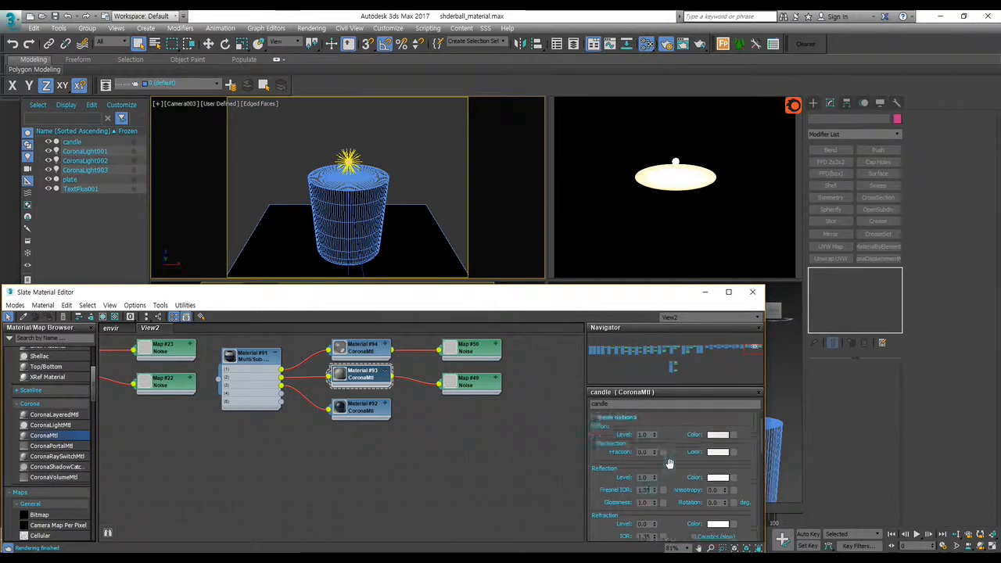
{"action": "scroll", "coordinate": [669, 465], "scroll_direction": "up", "scroll_amount": 5}
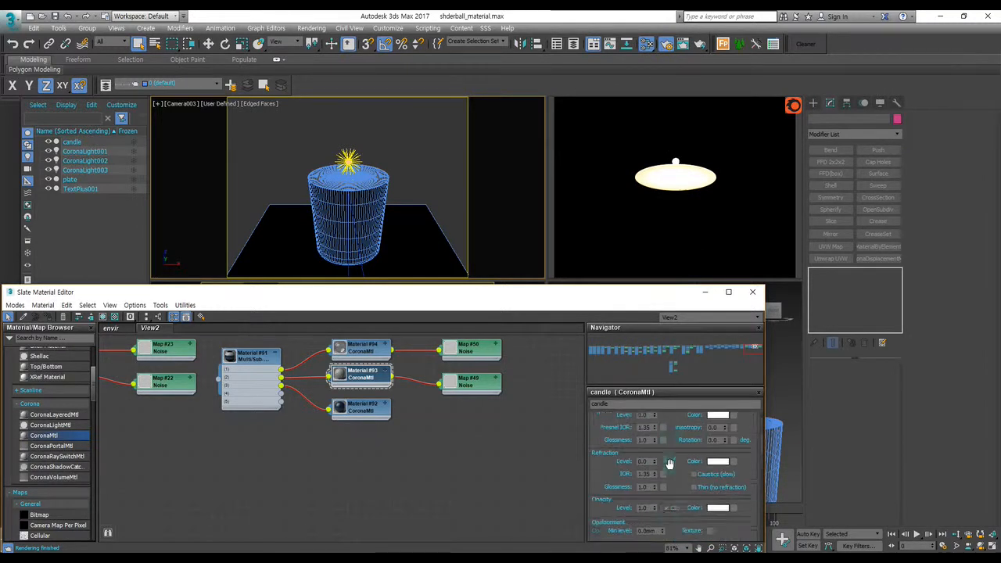
{"action": "scroll", "coordinate": [669, 464], "scroll_direction": "up", "scroll_amount": 2}
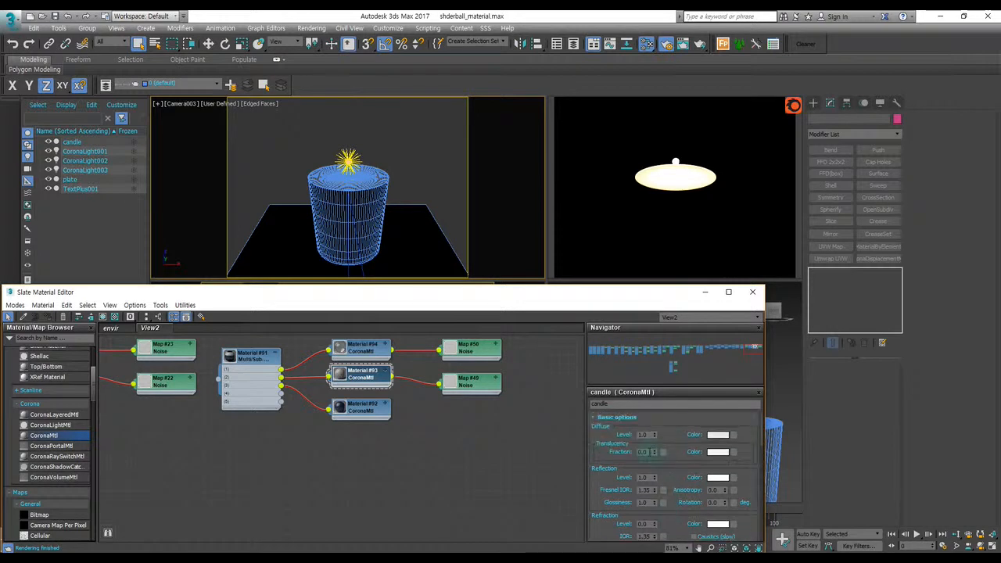
- Raise the candle material's translucency fraction to 1.0 and bring it down to 0.65
{"action": "scroll", "coordinate": [665, 441], "scroll_direction": "down", "scroll_amount": 8}
{"action": "scroll", "coordinate": [681, 452], "scroll_direction": "up", "scroll_amount": 6}
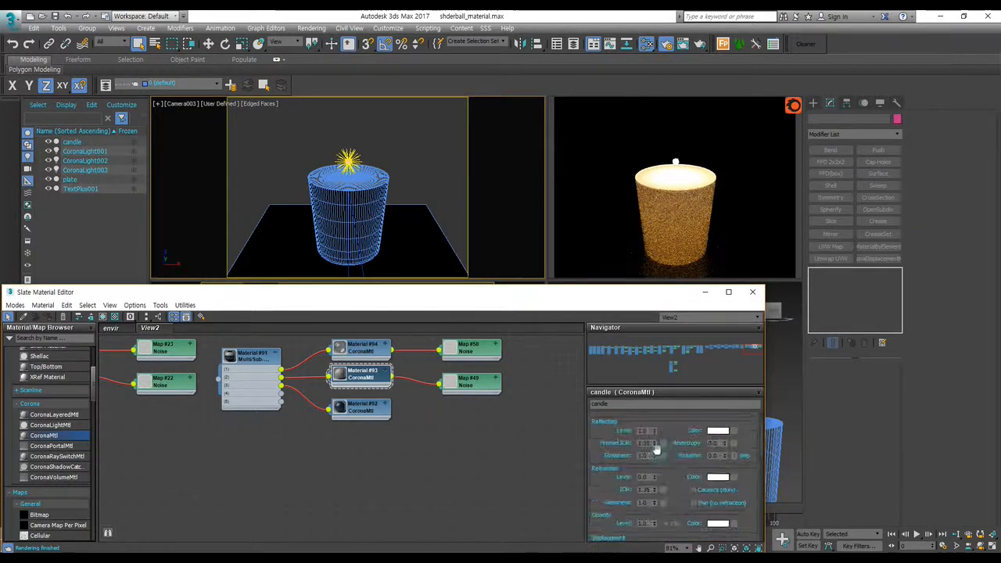
{"action": "scroll", "coordinate": [657, 459], "scroll_direction": "up", "scroll_amount": 2}
{"action": "left_click_drag", "start_coordinate": [655, 451], "coordinate": [654, 431]}
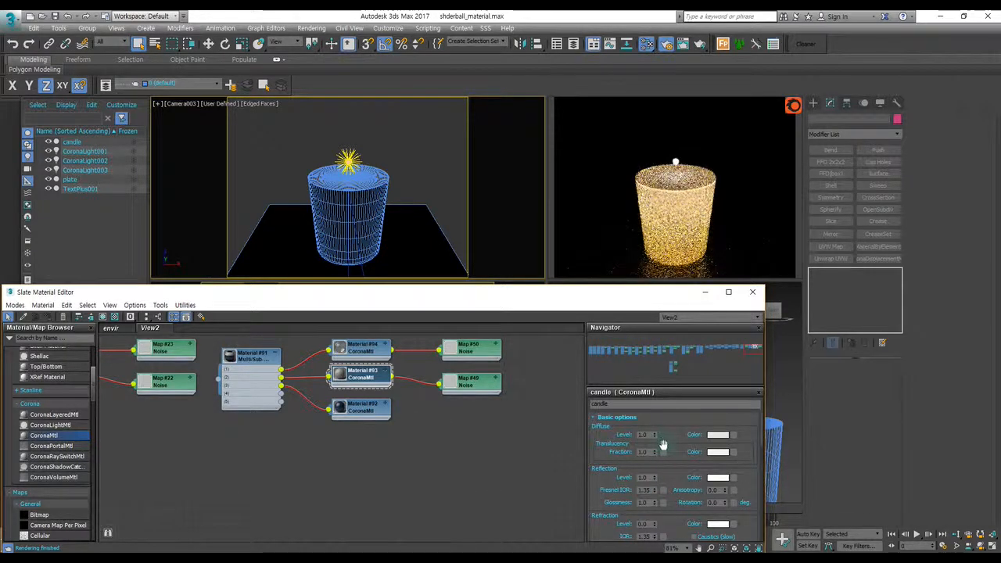
{"action": "left_click_drag", "start_coordinate": [654, 454], "coordinate": [655, 473]}
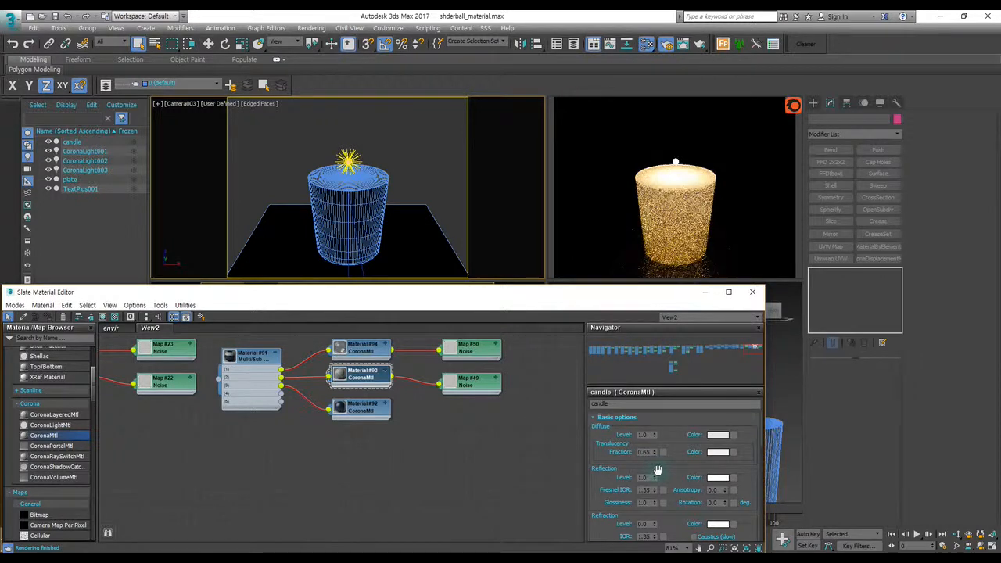
- Try a dark brown scattering colour of RGB 43, 33, 18 together with a translucency fraction of 1.0
{"action": "scroll", "coordinate": [672, 469], "scroll_direction": "down", "scroll_amount": 10}
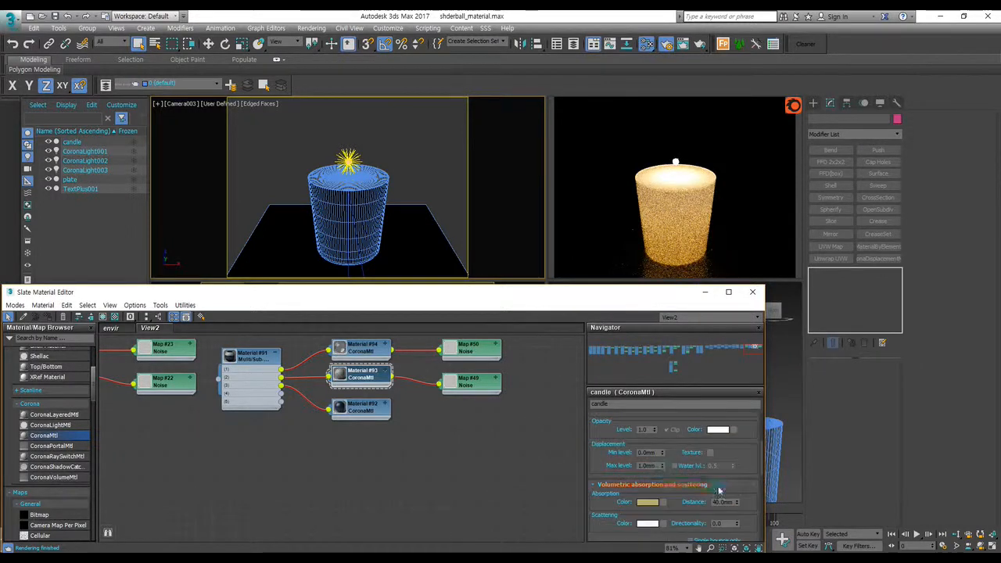
{"action": "left_click", "coordinate": [646, 508]}
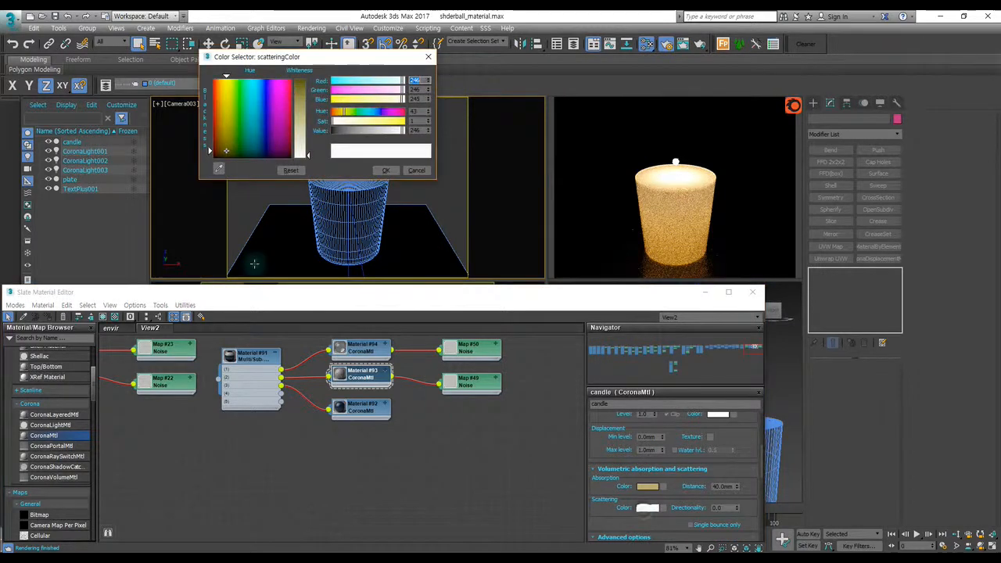
{"action": "mouse_move", "coordinate": [226, 156]}
{"action": "left_mouse_down"}
{"action": "mouse_move", "coordinate": [210, 126]}
{"action": "mouse_move", "coordinate": [219, 151]}
{"action": "left_mouse_up"}
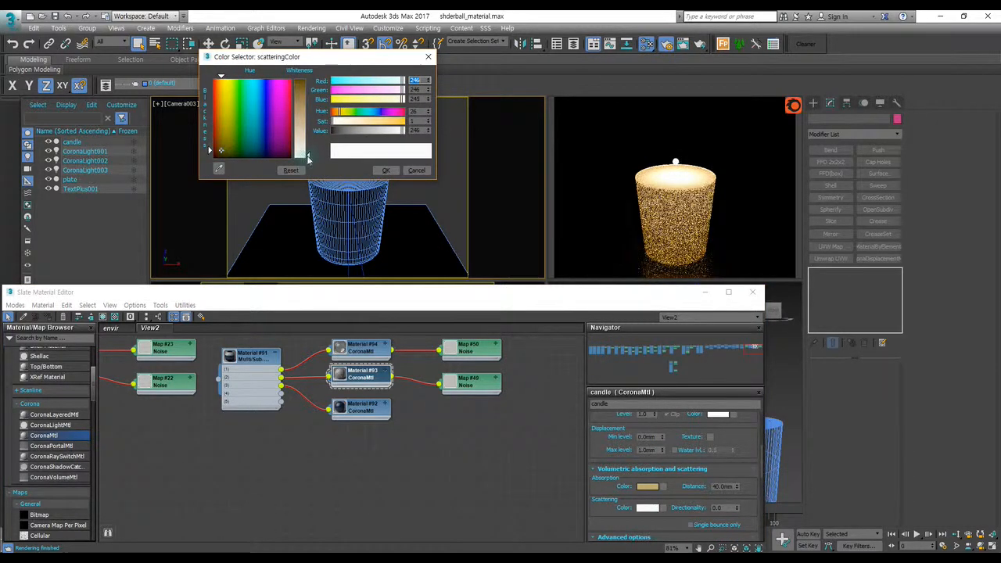
{"action": "left_click_drag", "start_coordinate": [308, 159], "coordinate": [308, 91]}
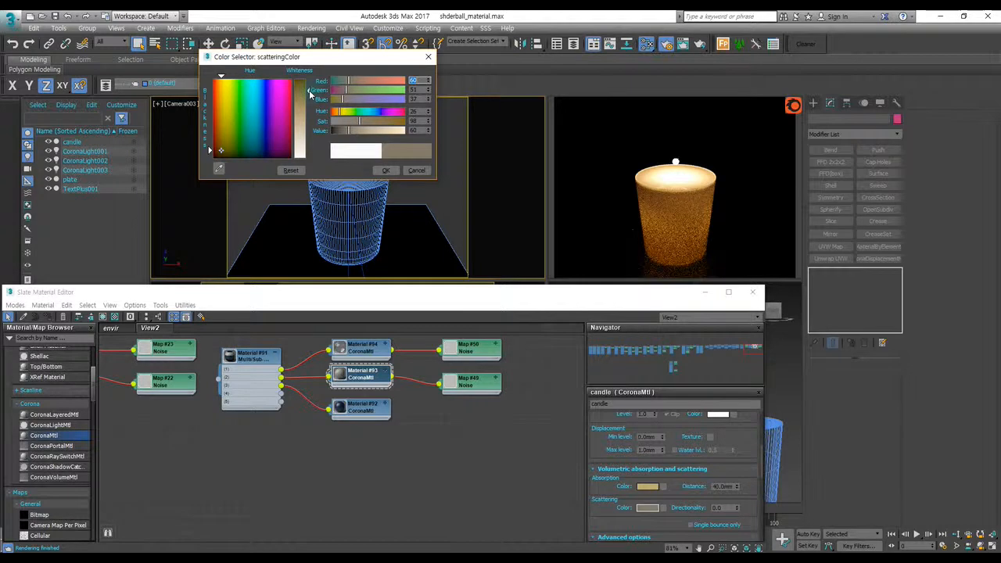
{"action": "left_click_drag", "start_coordinate": [309, 88], "coordinate": [309, 86]}
{"action": "left_click_drag", "start_coordinate": [608, 442], "coordinate": [632, 493]}
{"action": "left_click_drag", "start_coordinate": [655, 453], "coordinate": [594, 370]}
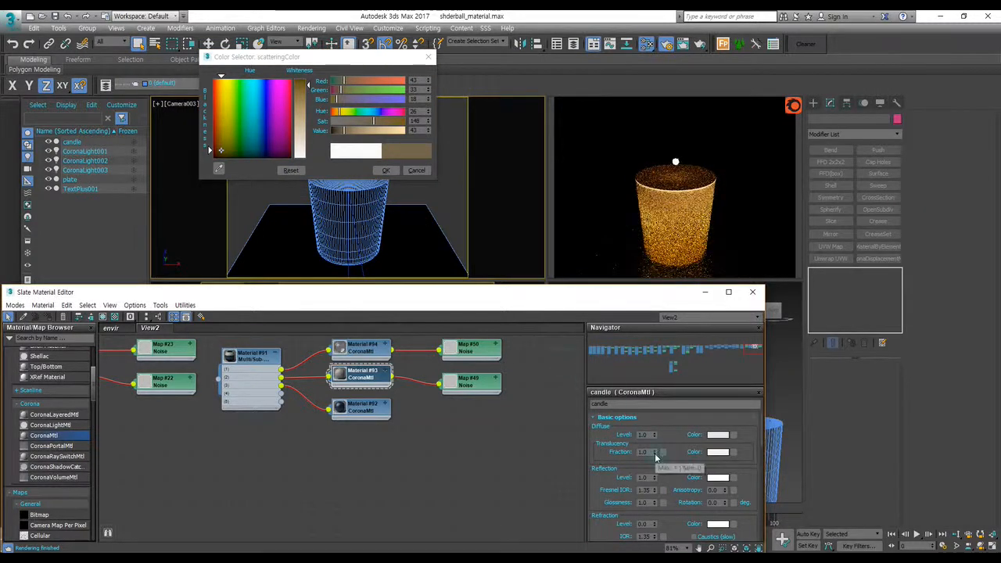
- Lighten the scattering colour to a pale warm white of about RGB 220, 213, 206 and accept it
{"action": "scroll", "coordinate": [672, 477], "scroll_direction": "down", "scroll_amount": 3}
{"action": "scroll", "coordinate": [680, 479], "scroll_direction": "down", "scroll_amount": 3}
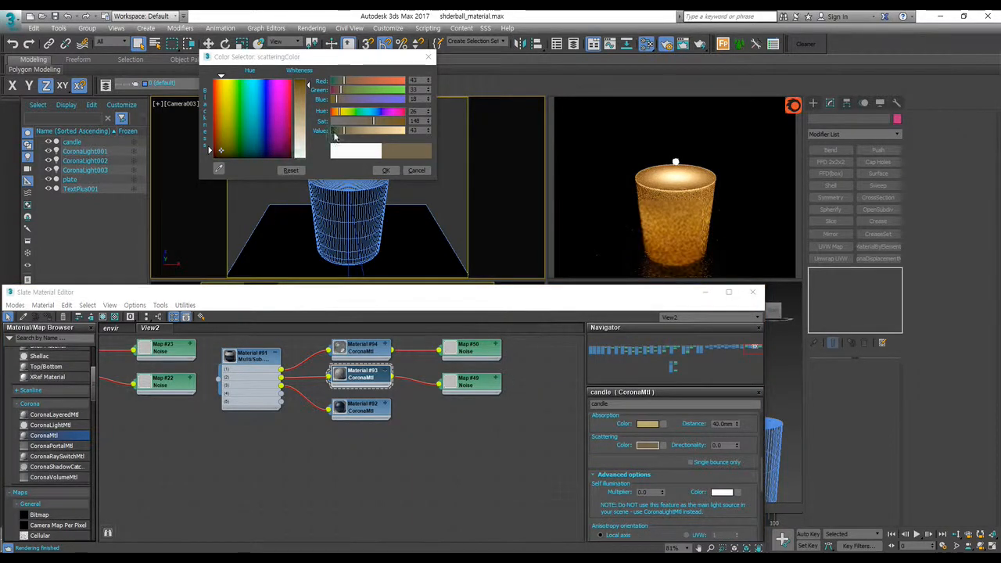
{"action": "left_click_drag", "start_coordinate": [302, 100], "coordinate": [307, 144]}
{"action": "left_click_drag", "start_coordinate": [222, 146], "coordinate": [221, 134]}
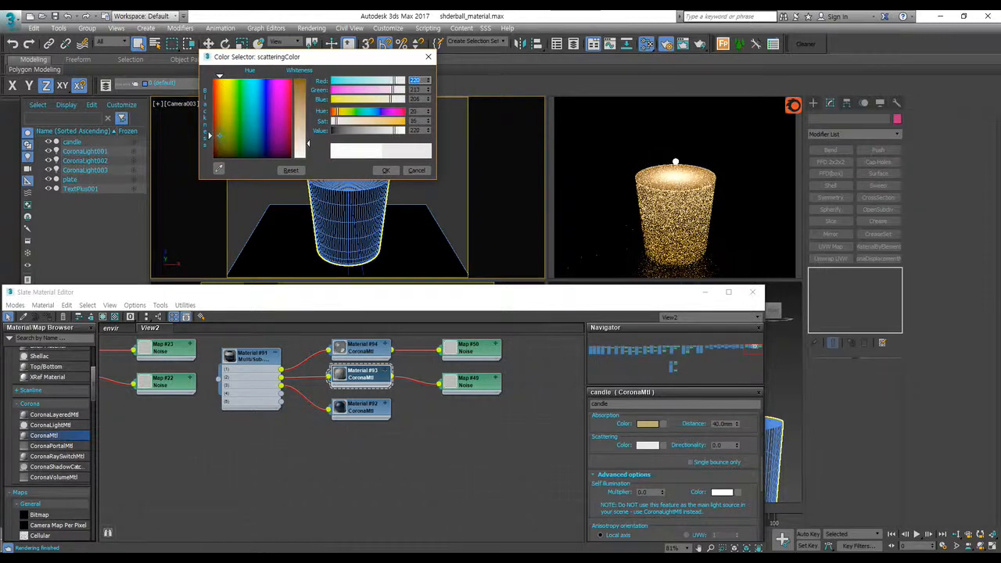
{"action": "left_click_drag", "start_coordinate": [308, 143], "coordinate": [309, 145]}
{"action": "left_click", "coordinate": [384, 170]}
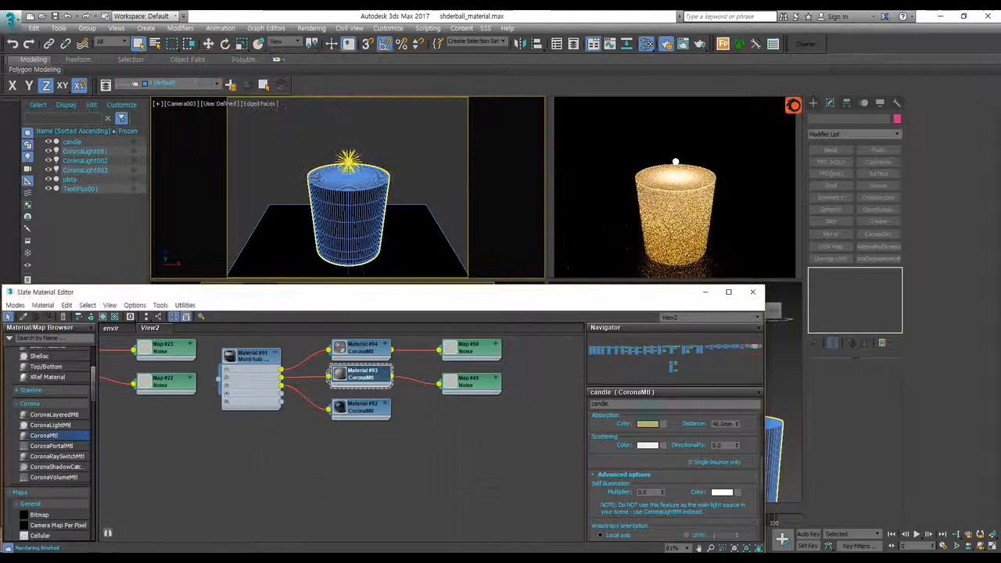
- Lighten the absorption colour to a pale warm grey of RGB 174, 167, 156 and reduce the absorption distance to 3.275 mm
{"action": "left_click_drag", "start_coordinate": [668, 463], "coordinate": [668, 479]}
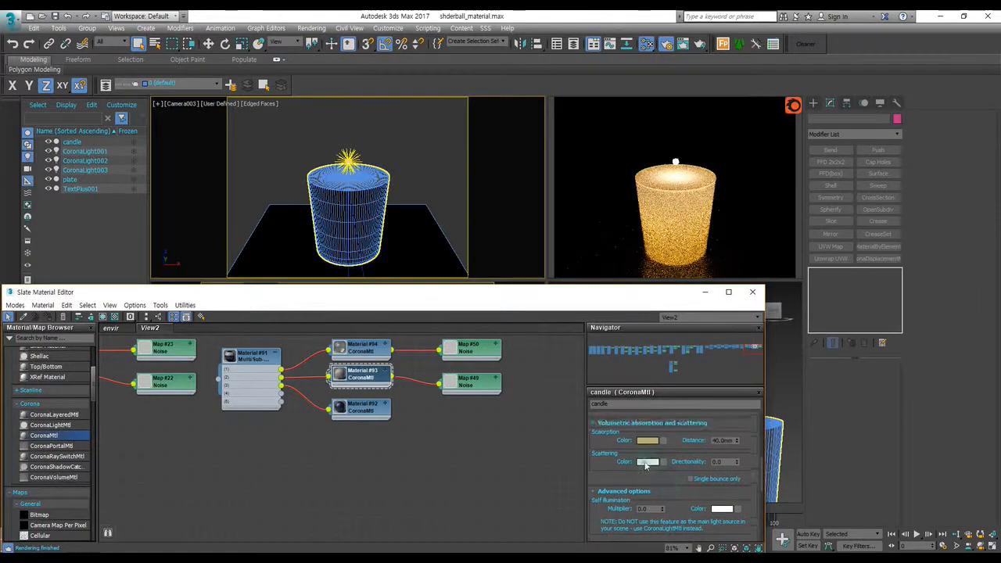
{"action": "left_click", "coordinate": [648, 440]}
{"action": "left_click_drag", "start_coordinate": [309, 94], "coordinate": [309, 123]}
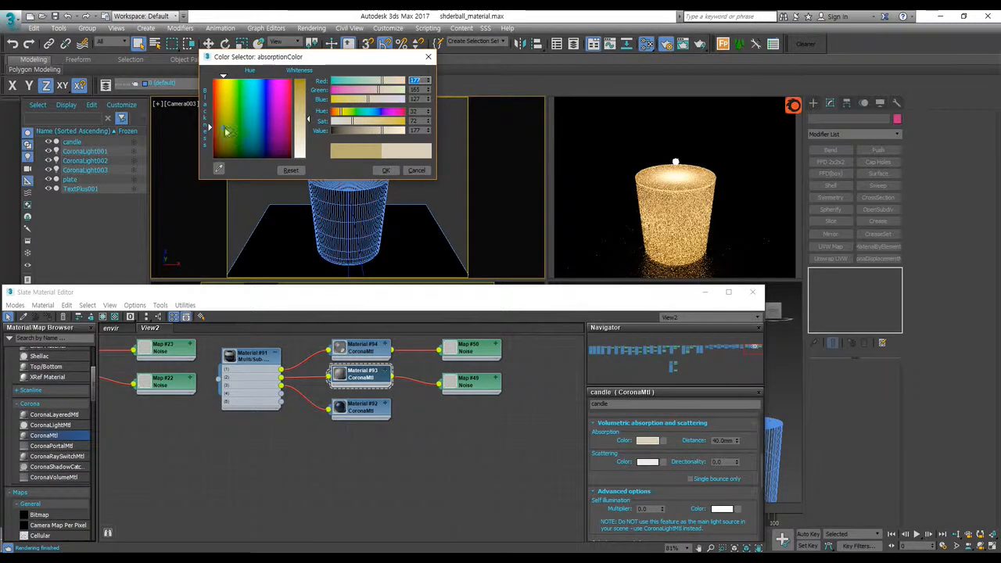
{"action": "left_click_drag", "start_coordinate": [209, 127], "coordinate": [223, 142]}
{"action": "left_click_drag", "start_coordinate": [307, 119], "coordinate": [308, 127]}
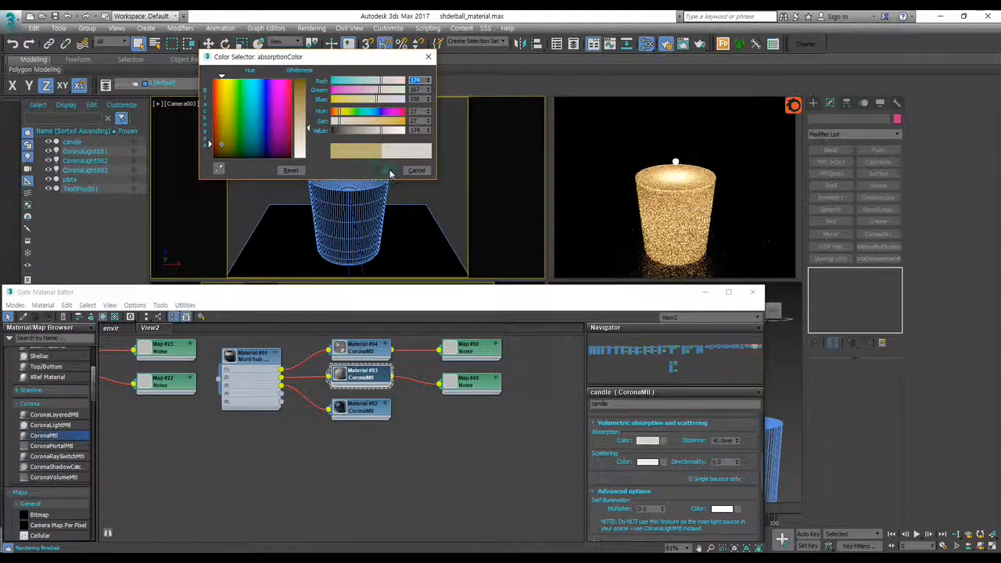
{"action": "left_click", "coordinate": [391, 171]}
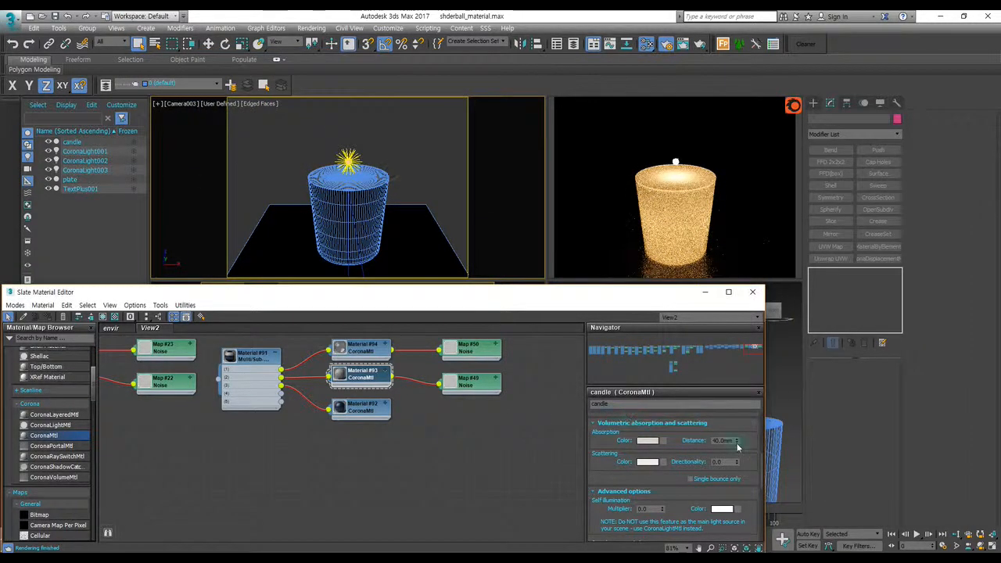
{"action": "mouse_move", "coordinate": [737, 444]}
{"action": "left_mouse_down"}
{"action": "mouse_move", "coordinate": [732, 466]}
{"action": "mouse_move", "coordinate": [737, 450]}
{"action": "left_mouse_up"}
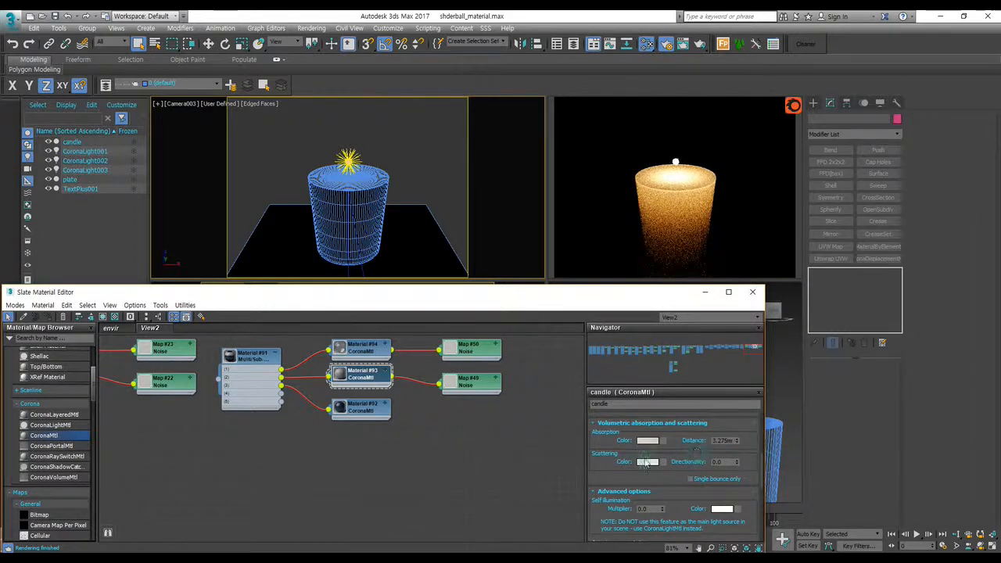
- Try a lighter, less saturated absorption colour of about RGB 198, 194, 188 on the candle material
{"action": "left_click", "coordinate": [629, 442]}
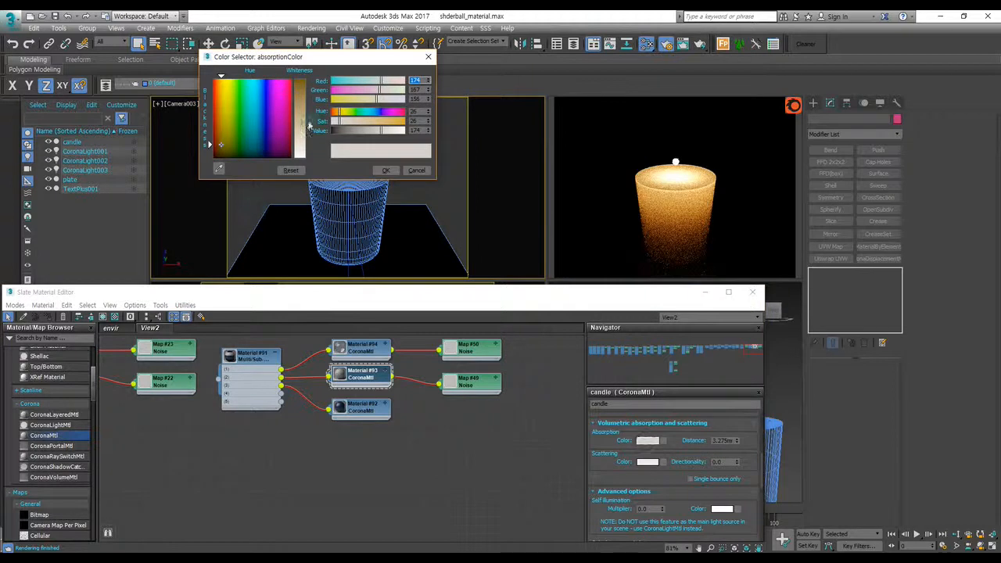
{"action": "left_click", "coordinate": [220, 147]}
{"action": "left_click_drag", "start_coordinate": [220, 77], "coordinate": [223, 77]}
{"action": "left_click_drag", "start_coordinate": [311, 129], "coordinate": [308, 138]}
{"action": "left_click", "coordinate": [222, 75]}
{"action": "left_click_drag", "start_coordinate": [222, 77], "coordinate": [221, 75]}
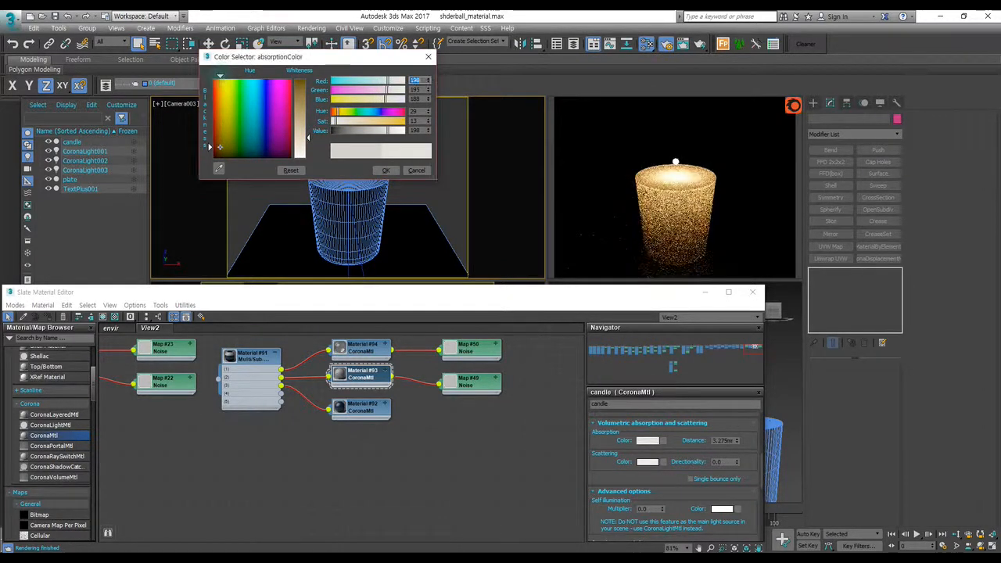
- Raise the candle material's translucency fraction to 1.0
{"action": "left_click_drag", "start_coordinate": [605, 446], "coordinate": [607, 516]}
{"action": "mouse_move", "coordinate": [610, 431]}
{"action": "left_mouse_down"}
{"action": "mouse_move", "coordinate": [611, 471]}
{"action": "mouse_move", "coordinate": [626, 434]}
{"action": "left_mouse_up"}
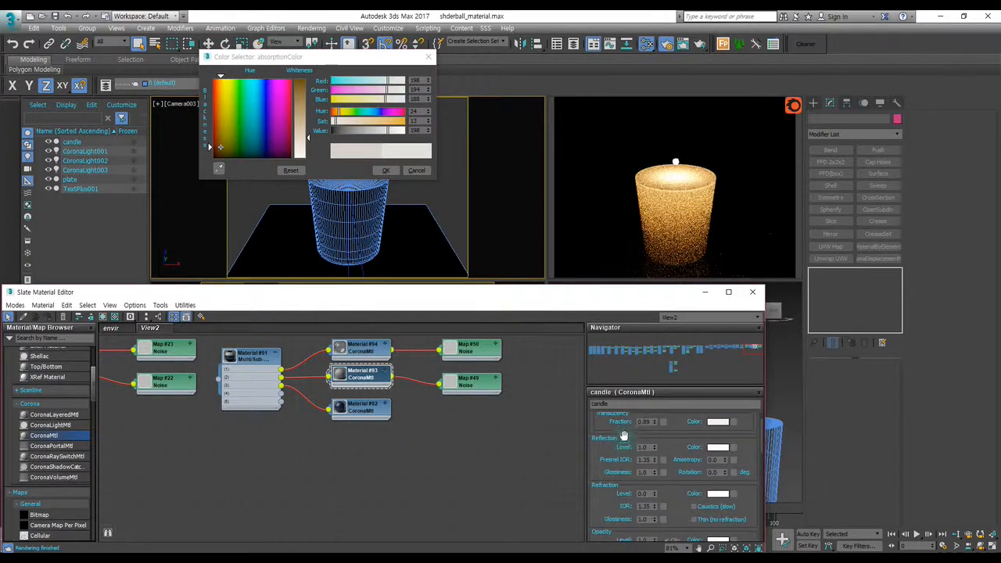
{"action": "scroll", "coordinate": [624, 435], "scroll_direction": "up", "scroll_amount": 2}
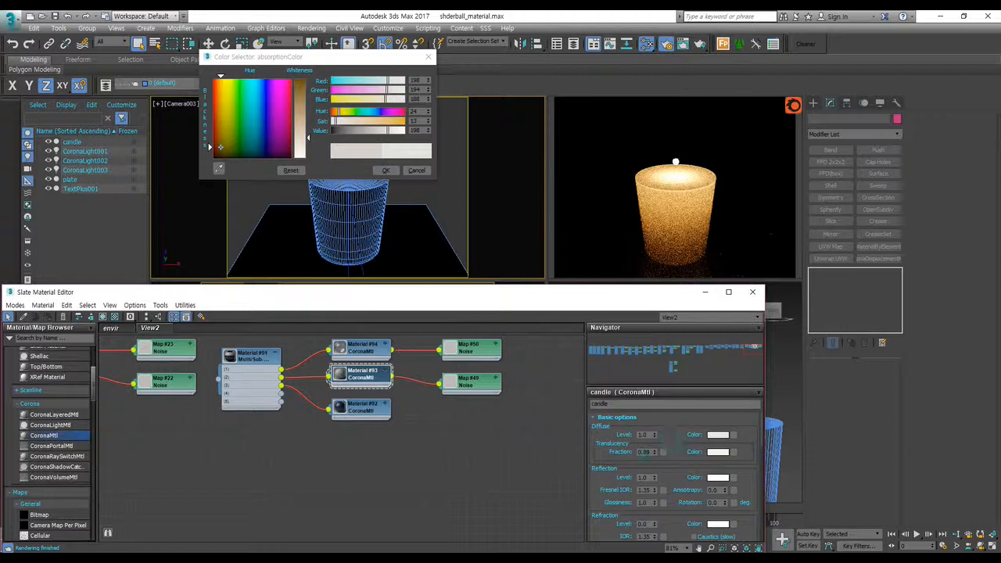
{"action": "left_click_drag", "start_coordinate": [654, 453], "coordinate": [657, 432]}
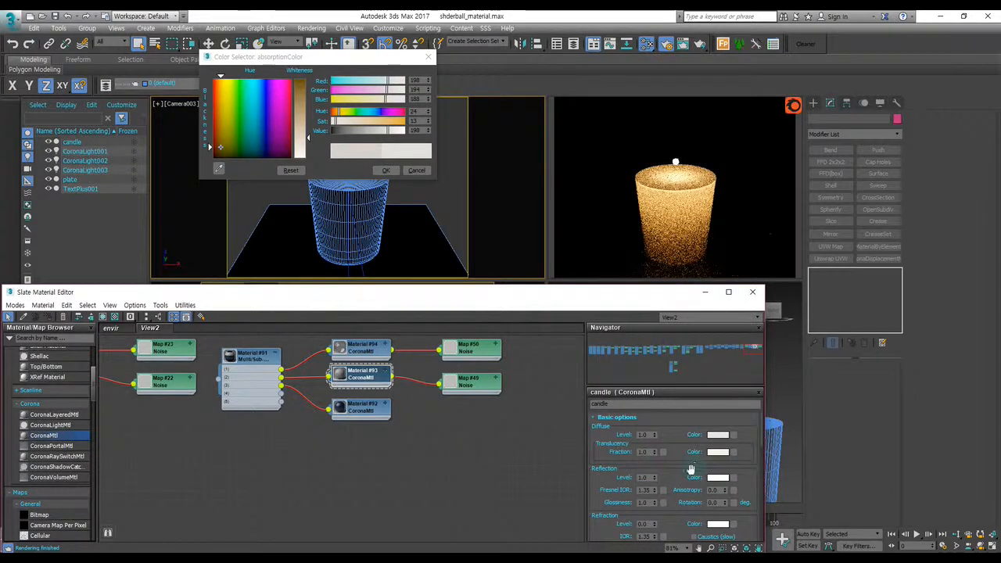
- Try a negative scattering directionality on the candle material and return it to 0.0
{"action": "scroll", "coordinate": [693, 467], "scroll_direction": "down", "scroll_amount": 8}
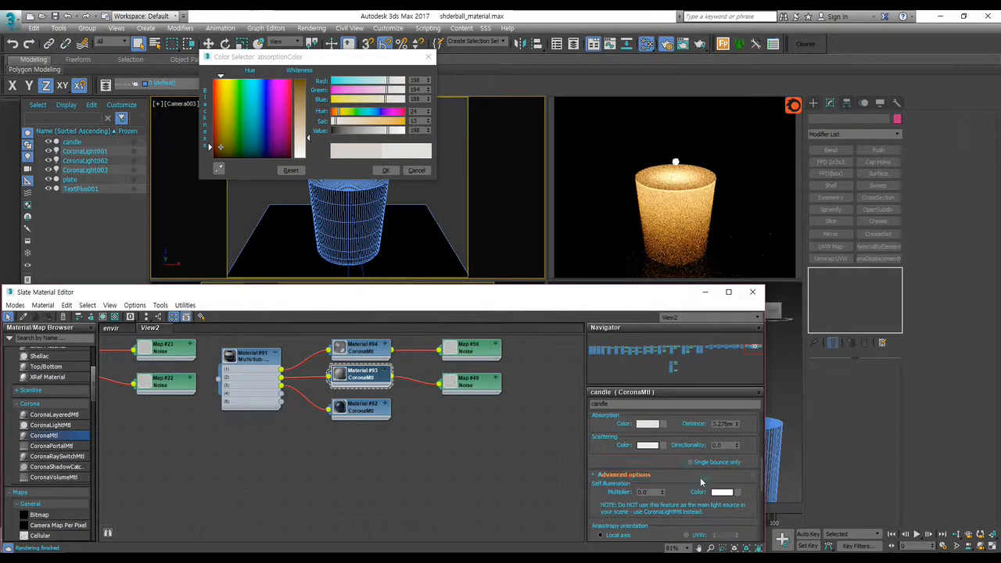
{"action": "scroll", "coordinate": [719, 465], "scroll_direction": "up", "scroll_amount": 2}
{"action": "left_click_drag", "start_coordinate": [736, 477], "coordinate": [735, 493]}
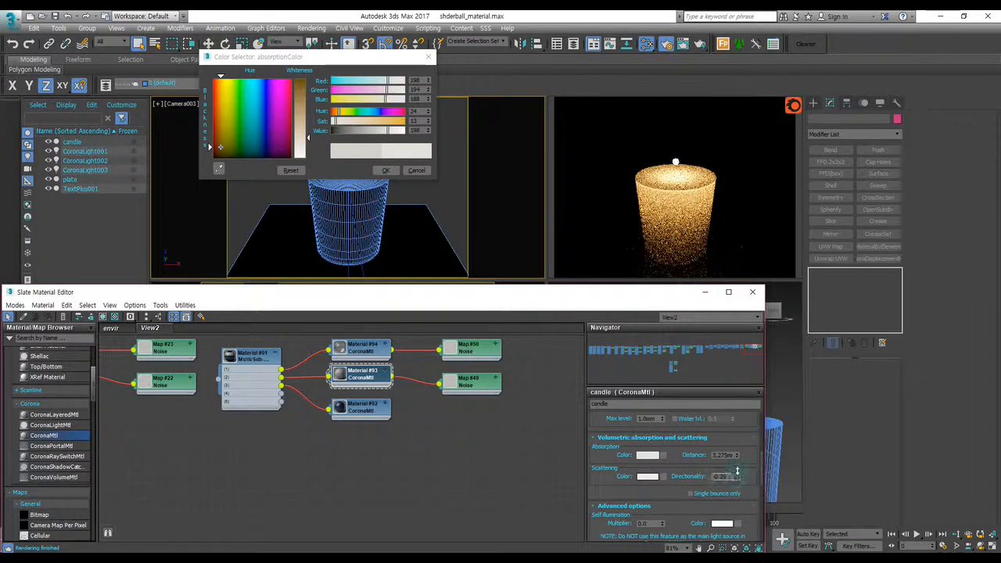
{"action": "left_click_drag", "start_coordinate": [737, 476], "coordinate": [728, 461]}
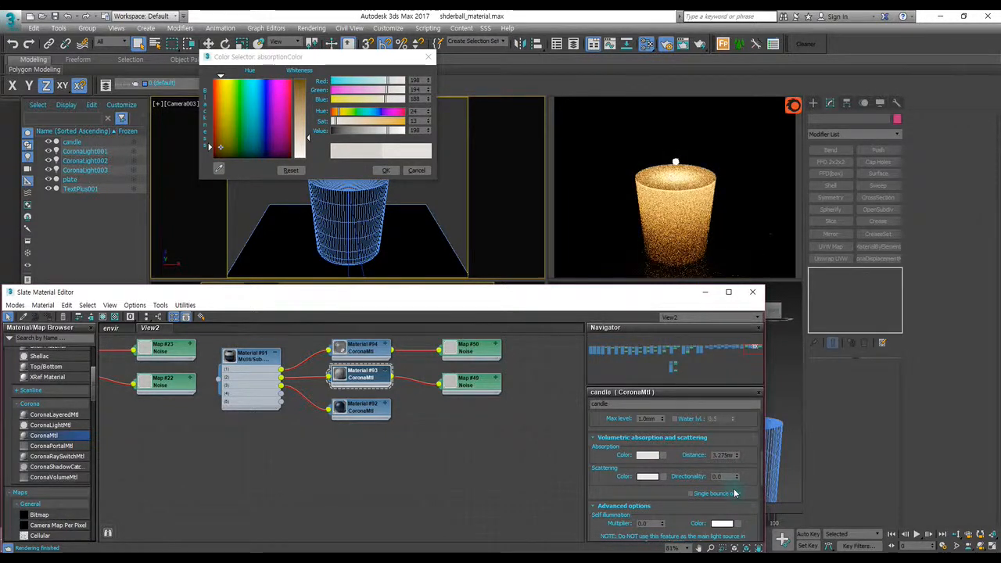
- Raise the absorption distance to 4.258 mm and close the colour selector without accepting the new absorption colour
{"action": "left_click_drag", "start_coordinate": [737, 462], "coordinate": [738, 440]}
{"action": "left_click", "coordinate": [428, 57]}
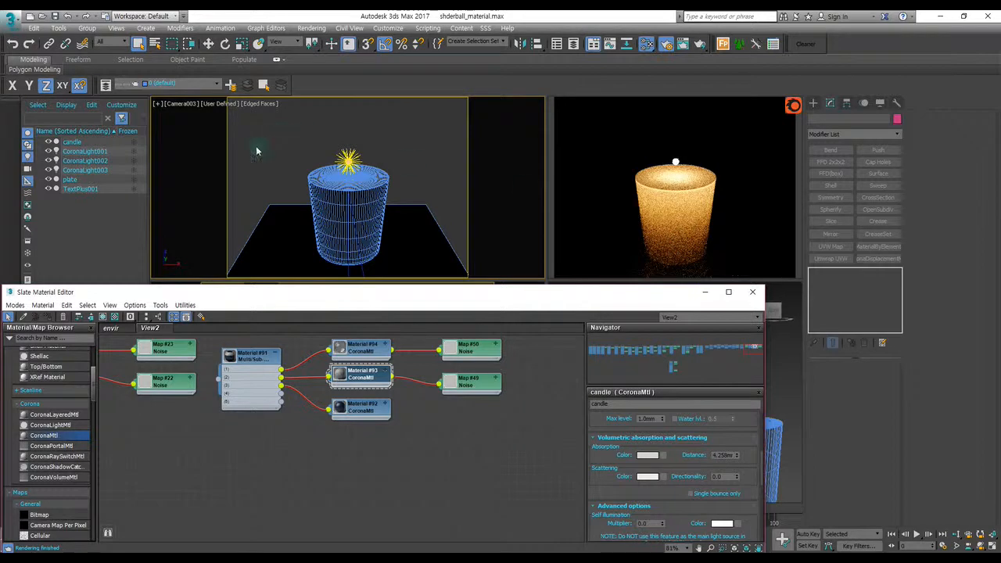
- Switch on CoronaLight001 and set its intensity to 15
{"action": "left_click", "coordinate": [81, 151]}
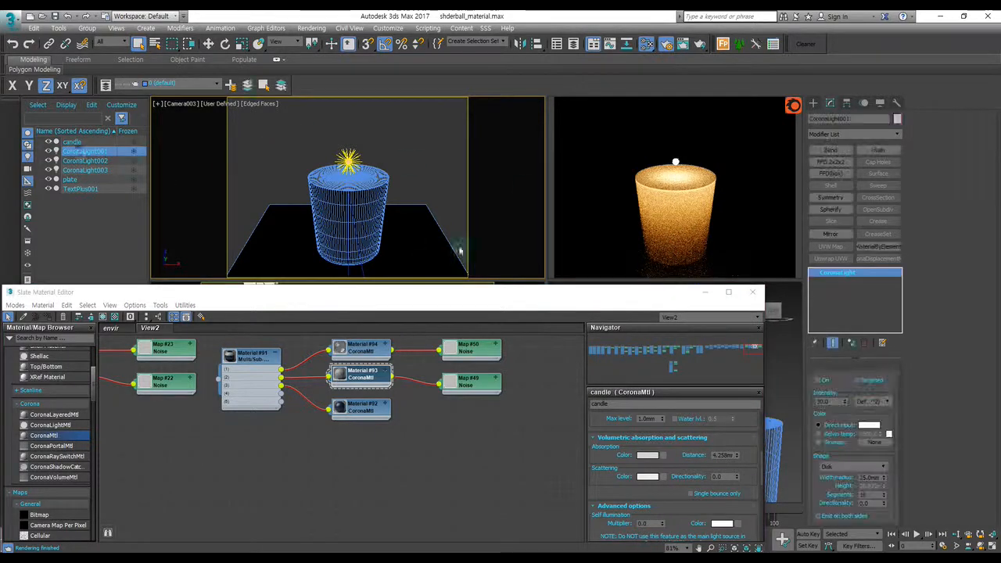
{"action": "left_click", "coordinate": [704, 292]}
{"action": "left_click", "coordinate": [818, 381]}
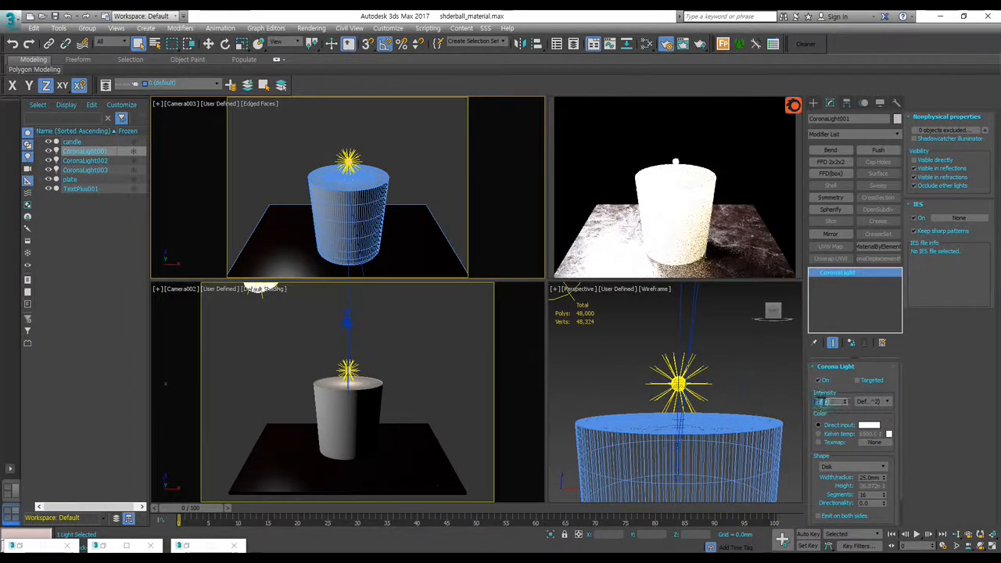
{"action": "type", "text": "5"}
{"action": "key", "text": "Return"}
{"action": "type", "text": "15"}
{"action": "key", "text": "Return"}
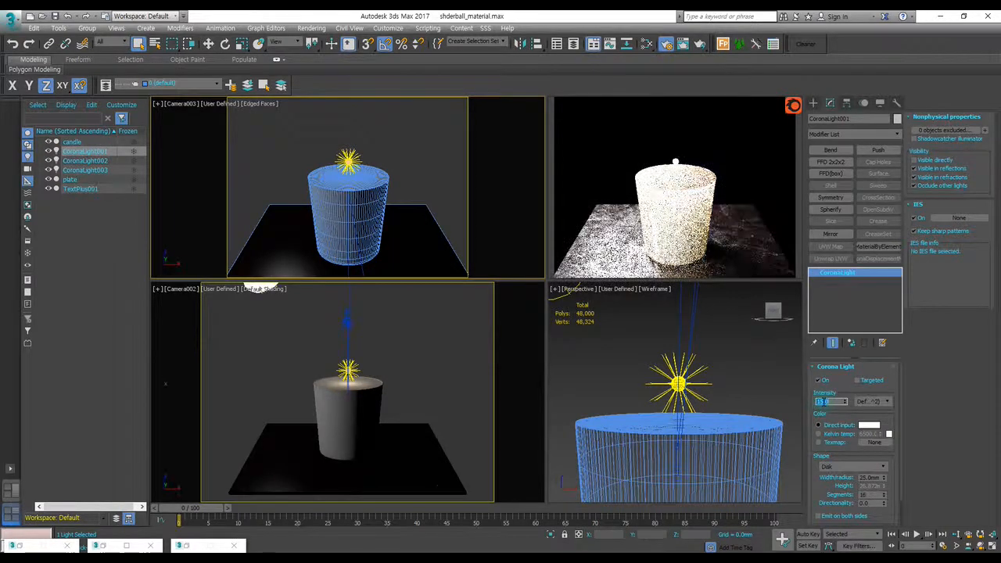
- Lower the simple exposure in the Corona tone mapping settings to 0.0 EV
{"action": "left_click", "coordinate": [666, 46]}
{"action": "left_click", "coordinate": [666, 47]}
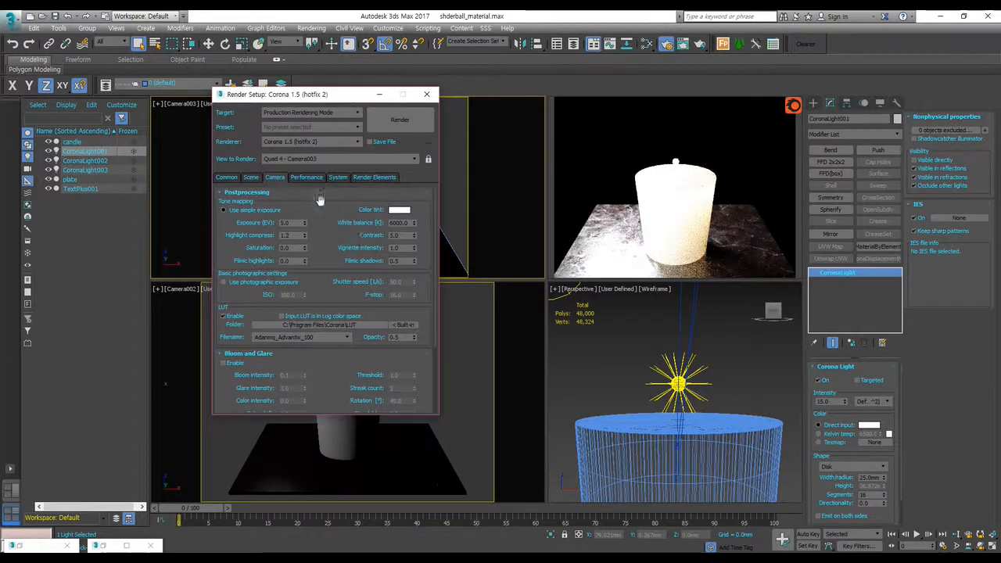
{"action": "double_click", "coordinate": [287, 222]}
{"action": "key", "text": "Return"}
{"action": "double_click", "coordinate": [288, 223]}
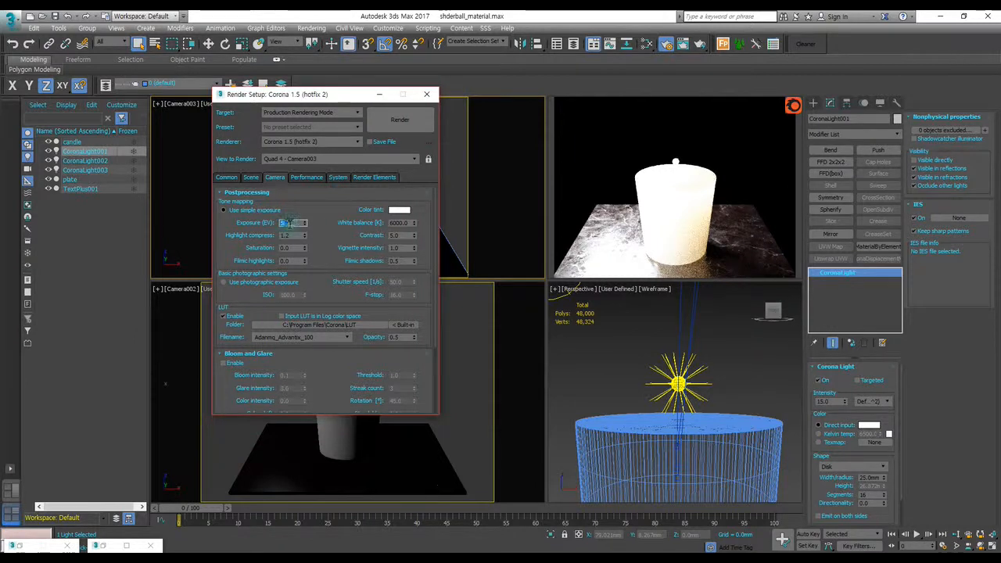
{"action": "type", "text": "3"}
{"action": "key", "text": "Return"}
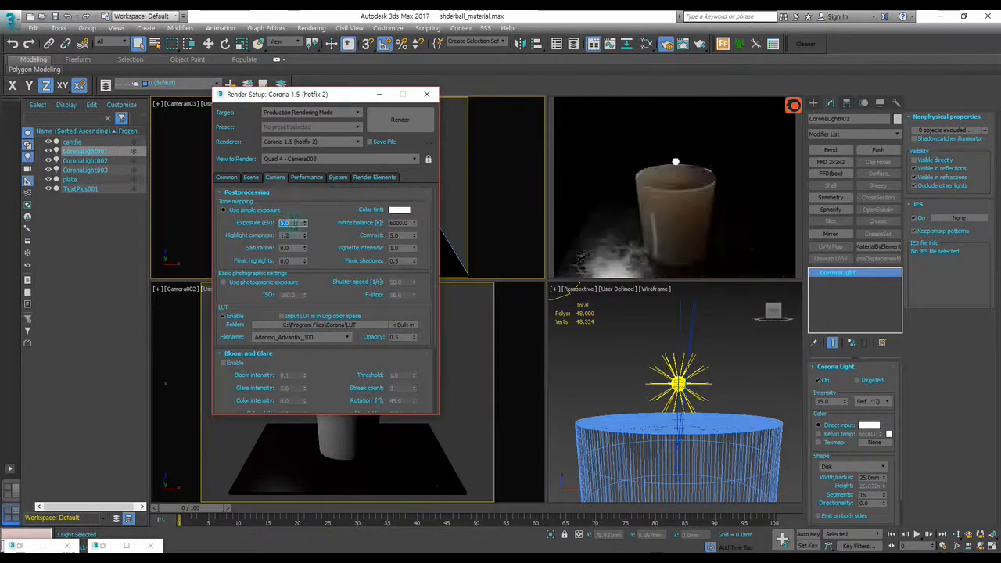
{"action": "type", "text": "4"}
{"action": "key", "text": "Return"}
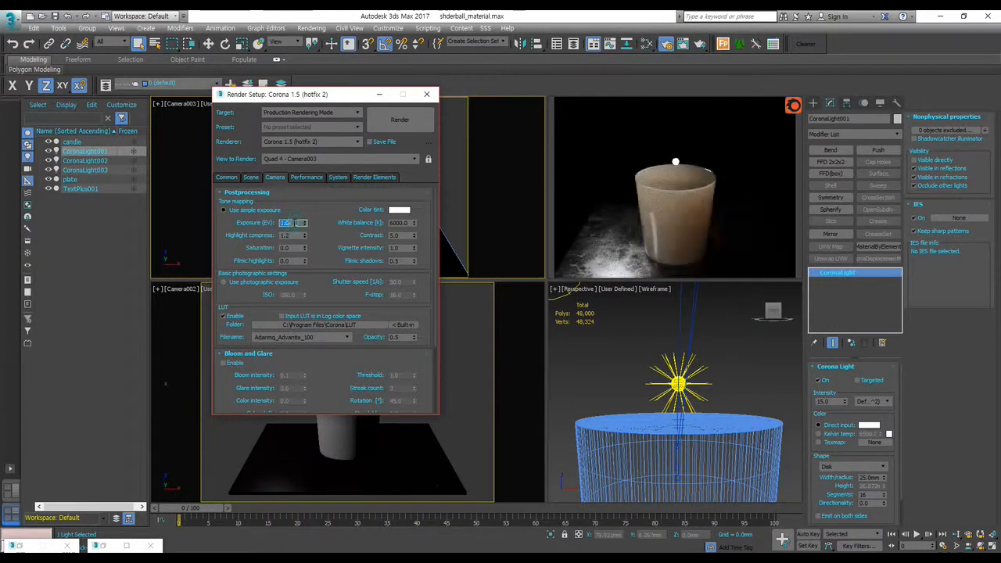
{"action": "left_click", "coordinate": [379, 95]}
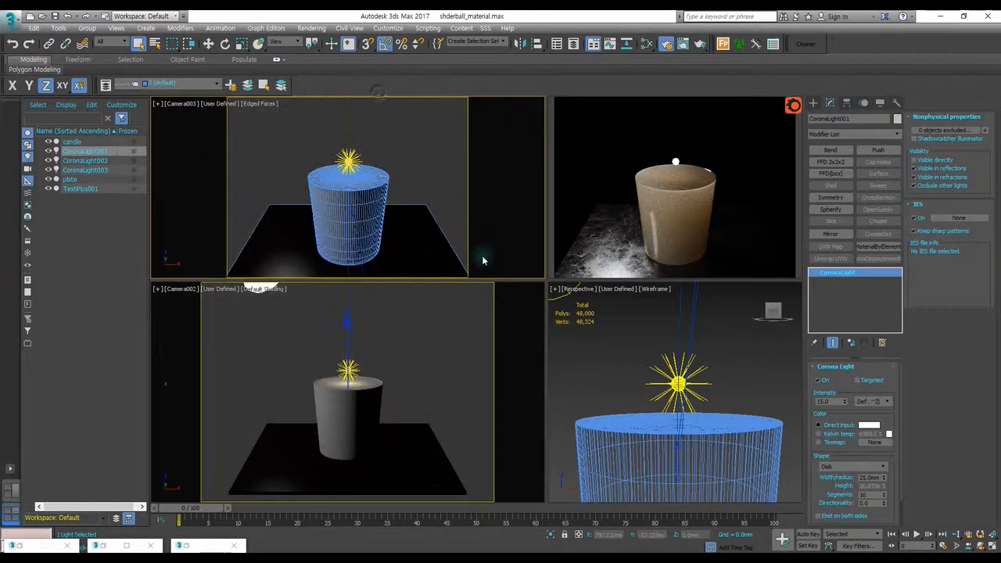
- Set the intensity of the disk light CoronaLight002 to 30 and return to the Camera003 view
{"action": "left_click", "coordinate": [674, 382]}
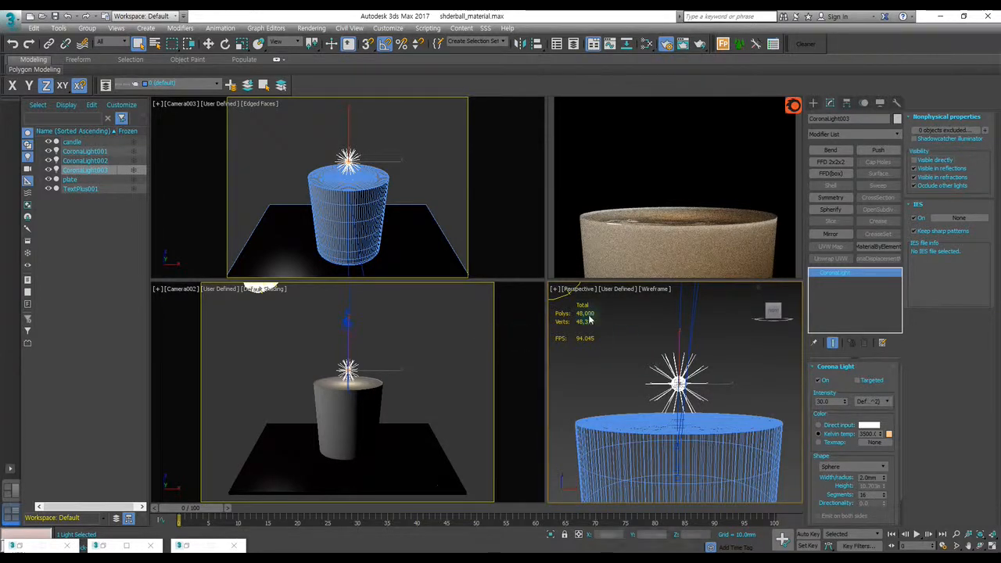
{"action": "left_click", "coordinate": [557, 297]}
{"action": "double_click", "coordinate": [822, 401]}
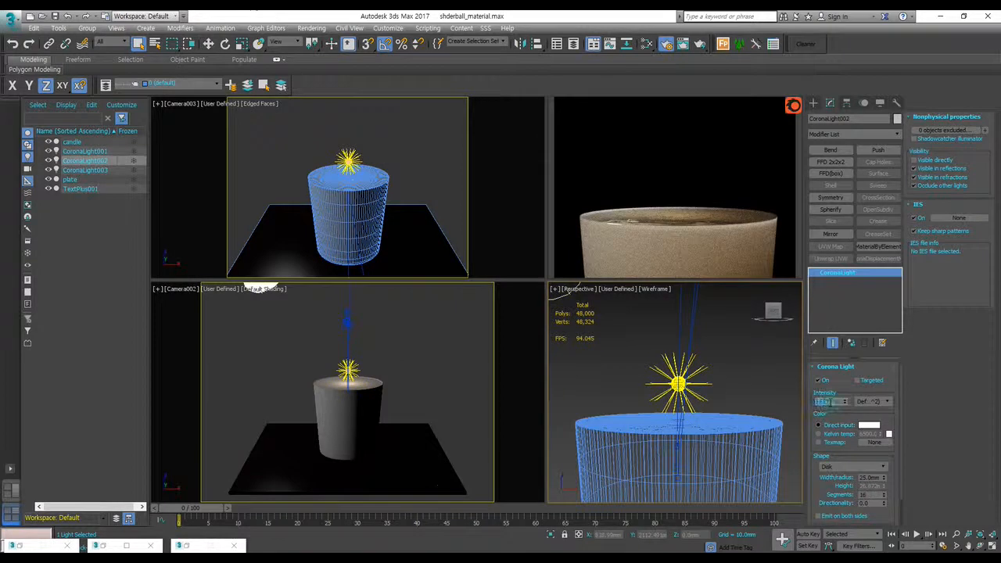
{"action": "left_click", "coordinate": [506, 192]}
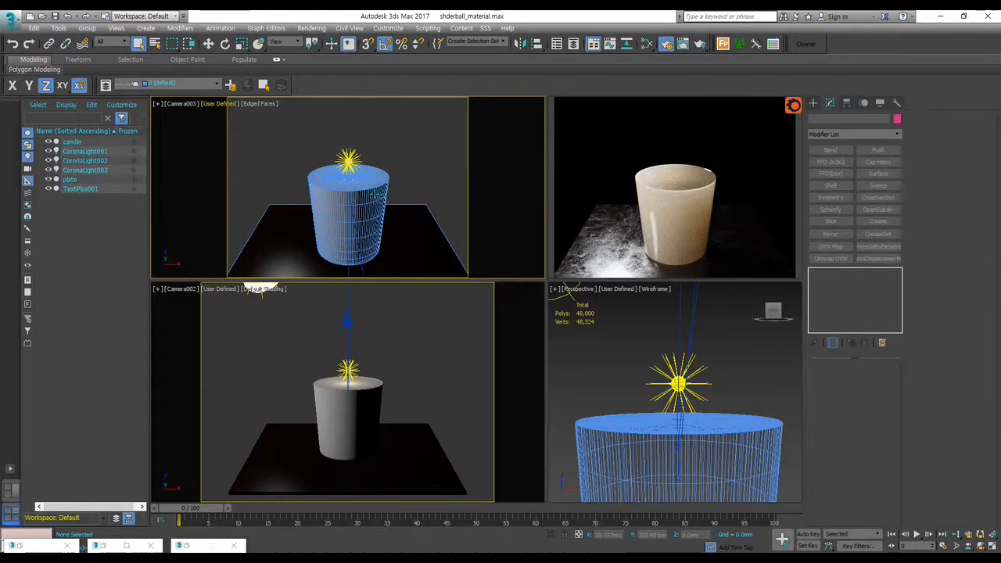
- Enable the scene's environment map, Map #2 (18.hdr)
{"action": "key", "text": "8"}
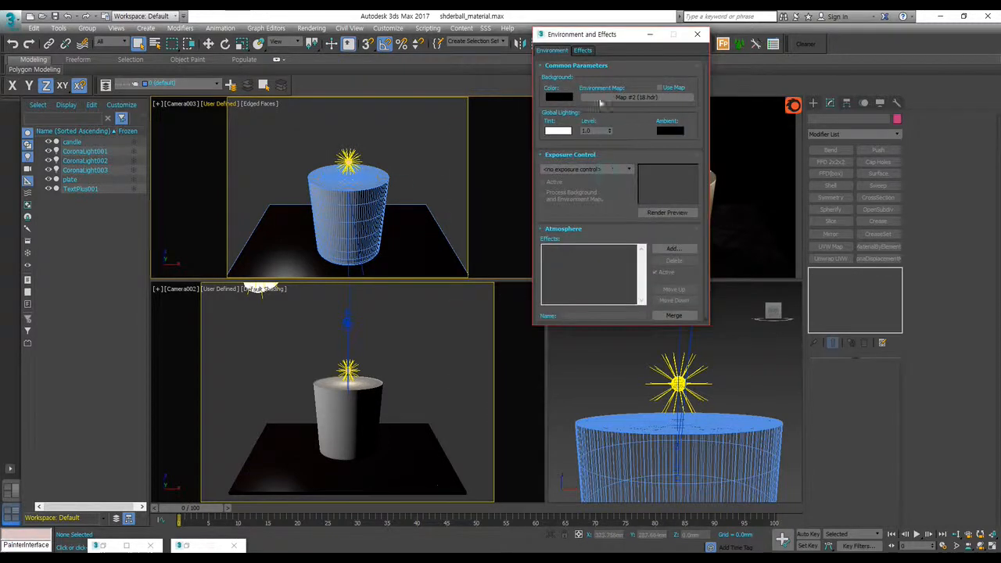
{"action": "left_click", "coordinate": [648, 33]}
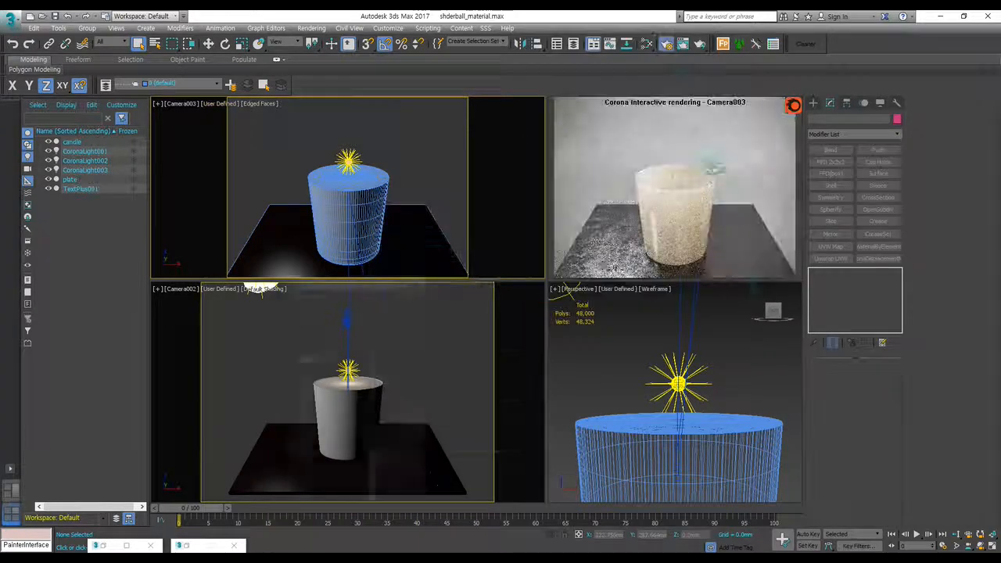
- Unhide the Plane001 object by name to bring back the backdrop behind the candle
{"action": "right_click", "coordinate": [508, 185]}
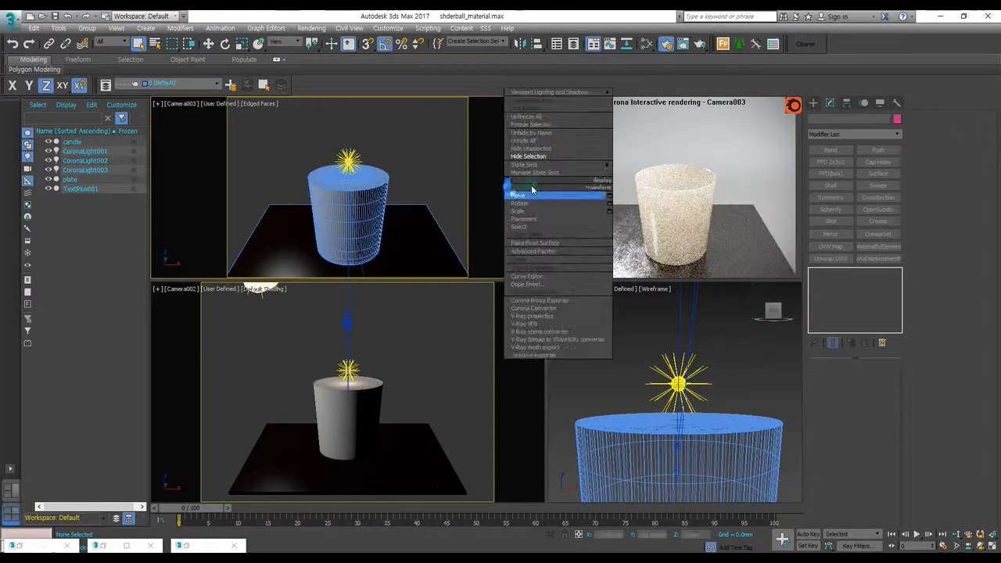
{"action": "left_click", "coordinate": [81, 181]}
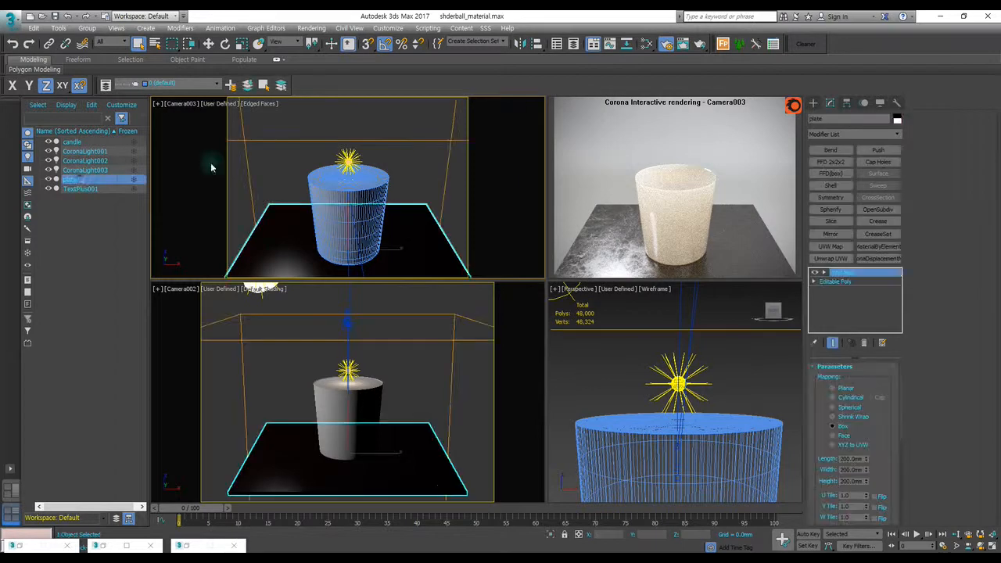
{"action": "right_click", "coordinate": [374, 161]}
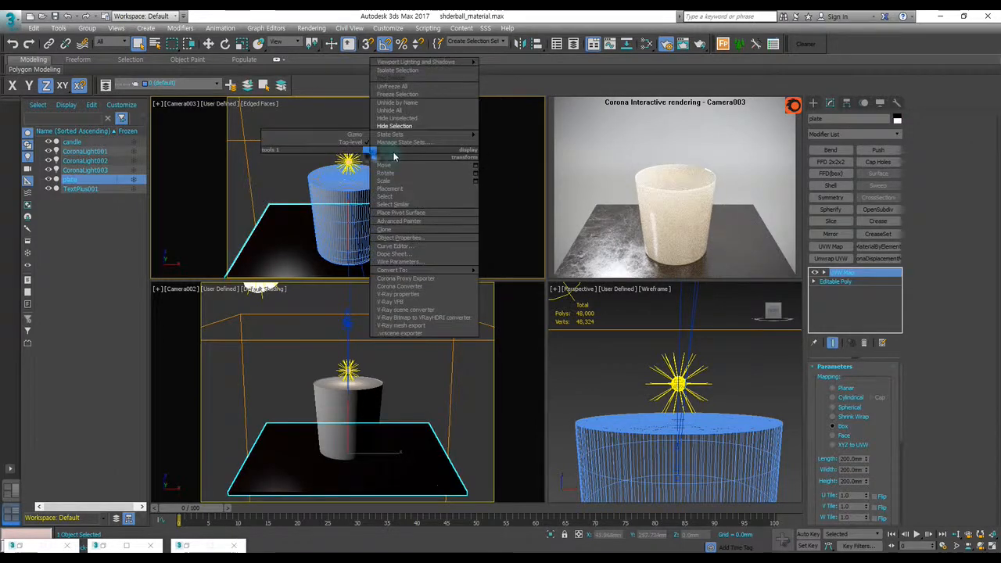
{"action": "left_click", "coordinate": [414, 105]}
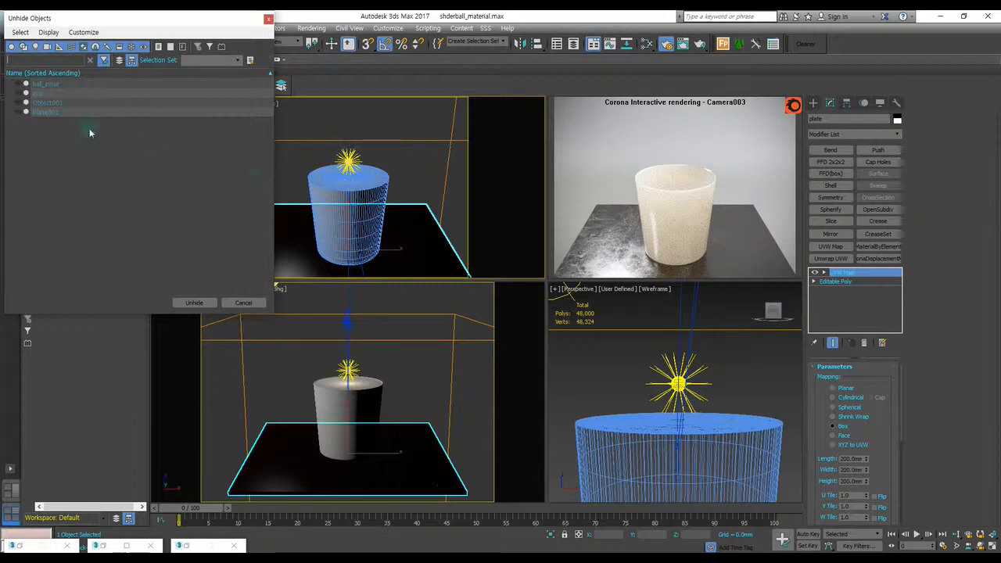
{"action": "left_click", "coordinate": [47, 112]}
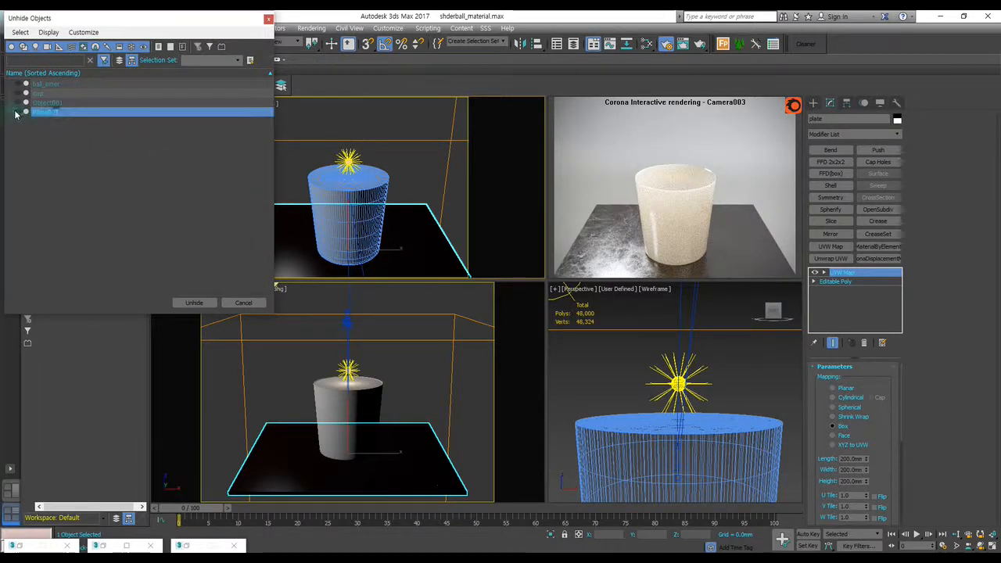
{"action": "left_click", "coordinate": [194, 302]}
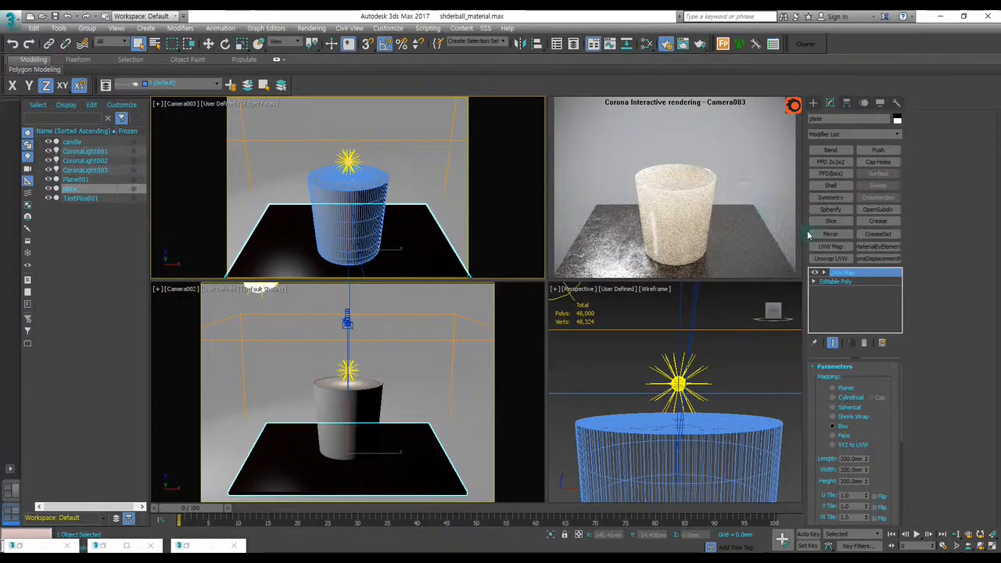
- Check the exposure and tone mapping values in the render setup
{"action": "left_click", "coordinate": [665, 48]}
{"action": "left_click", "coordinate": [670, 46]}
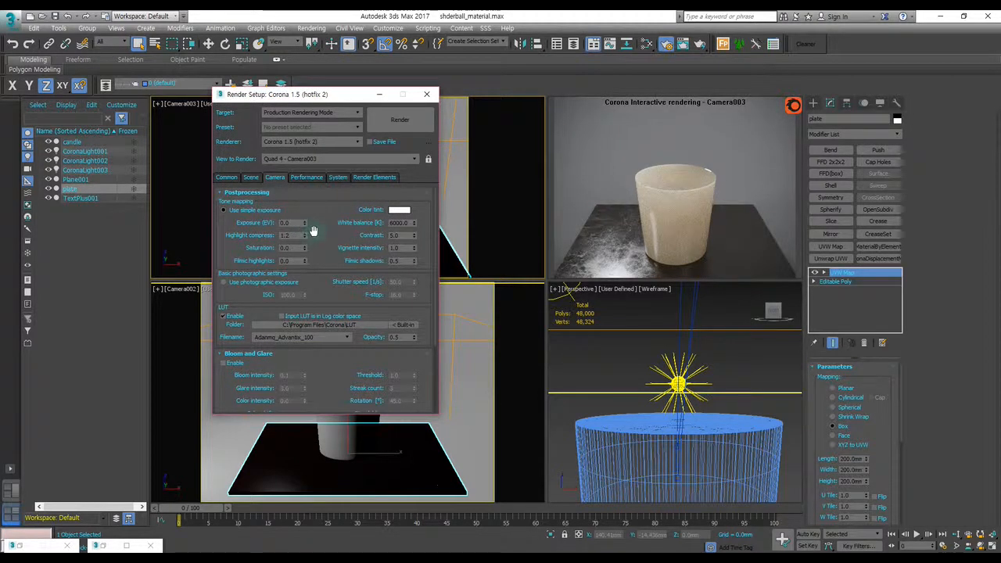
{"action": "left_click", "coordinate": [379, 94]}
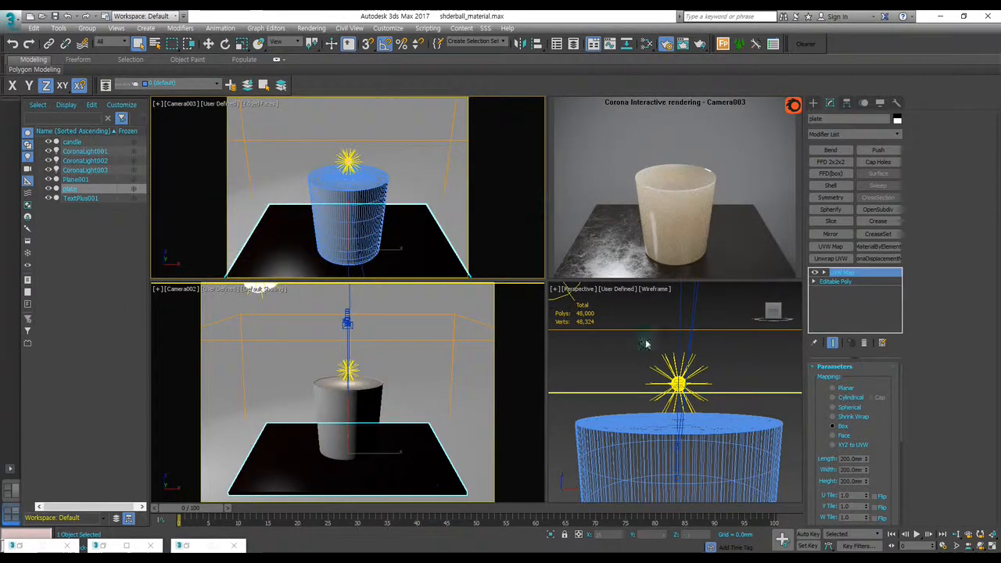
- Switch off the flame light CoronaLight003 above the candle and return to the Camera003 view
{"action": "left_click", "coordinate": [673, 383]}
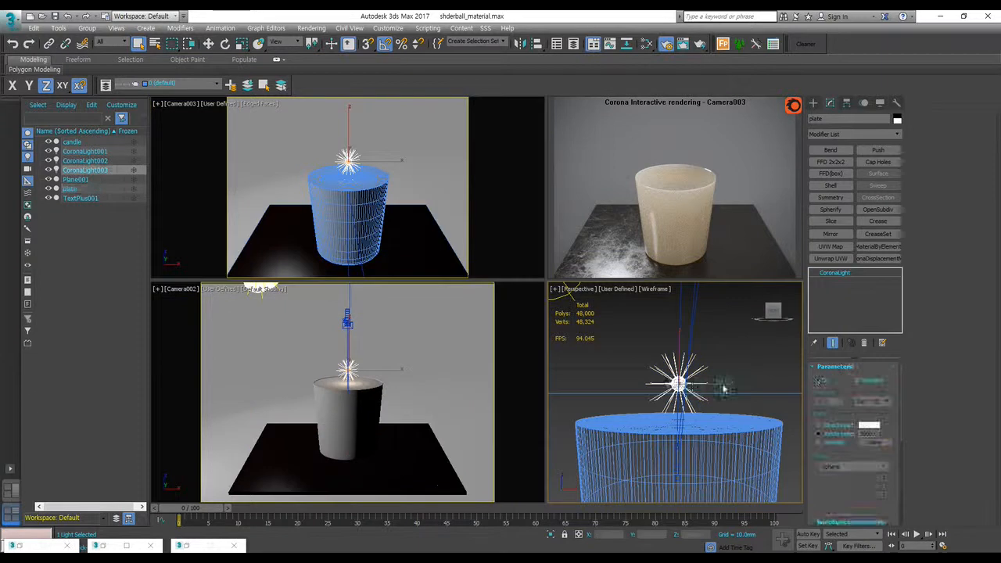
{"action": "left_click", "coordinate": [818, 382]}
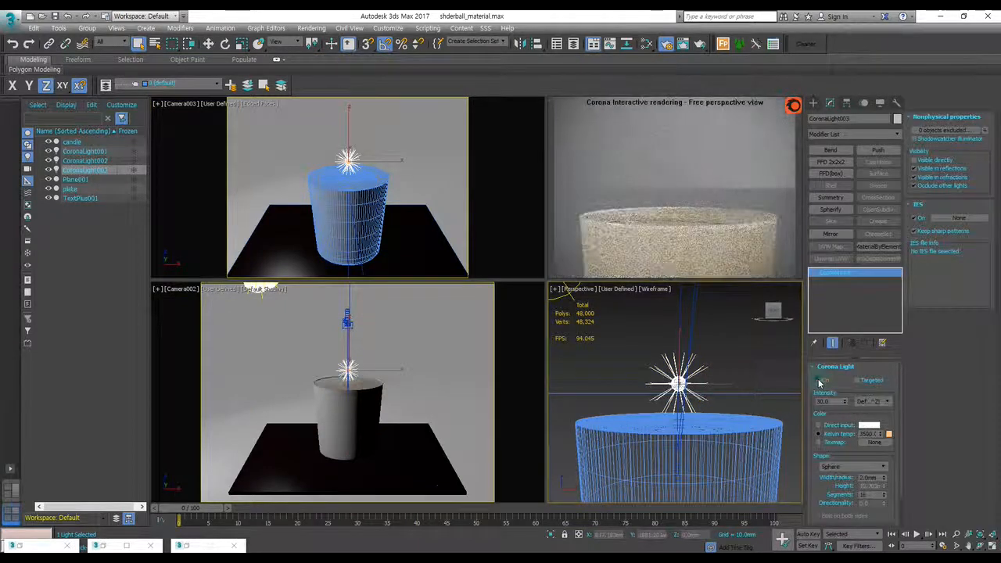
{"action": "left_click", "coordinate": [486, 197]}
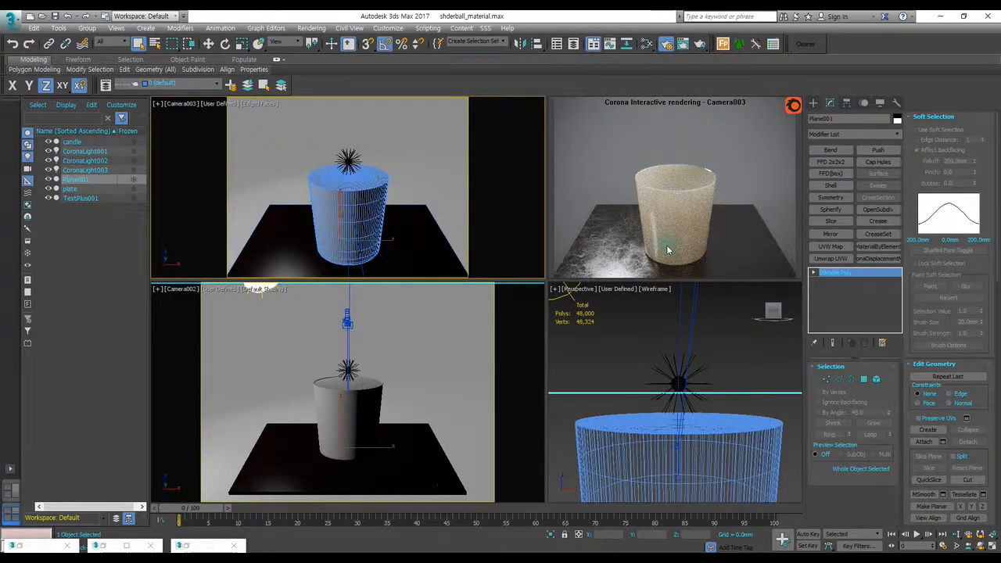
- Check the intensity of CoronaLight002 and the environment settings while viewing the scene through Camera002
{"action": "left_click", "coordinate": [668, 46]}
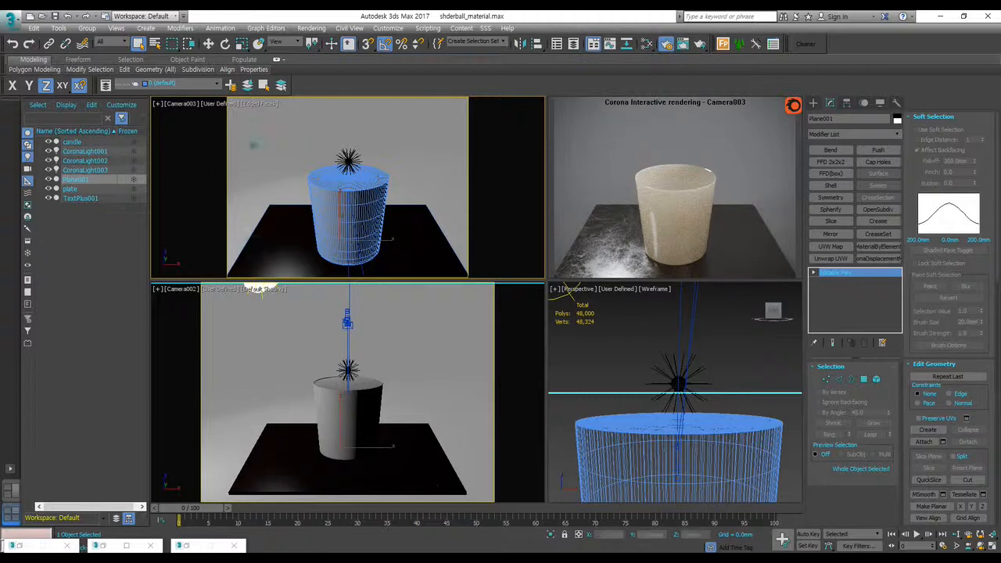
{"action": "left_click", "coordinate": [262, 293]}
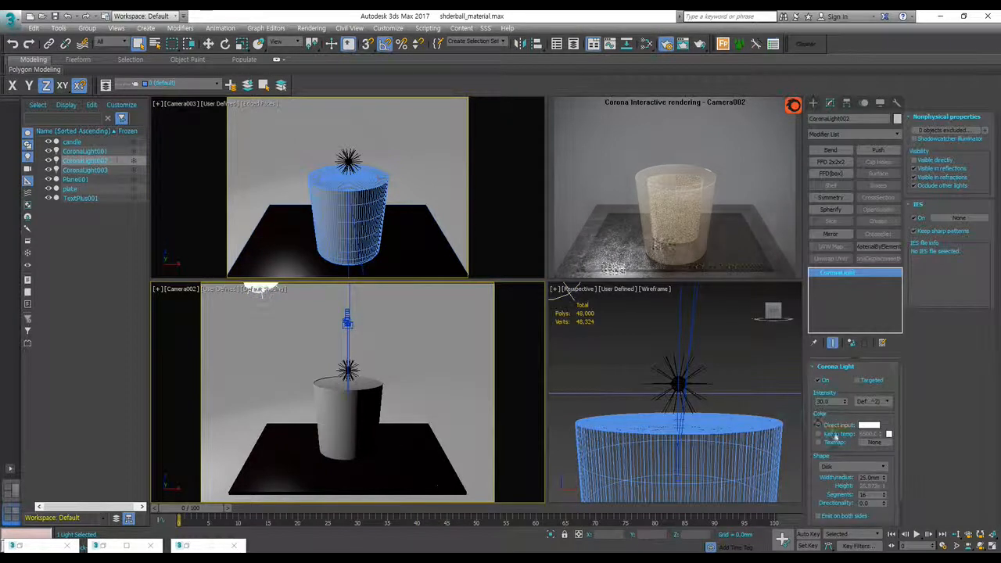
{"action": "double_click", "coordinate": [821, 401]}
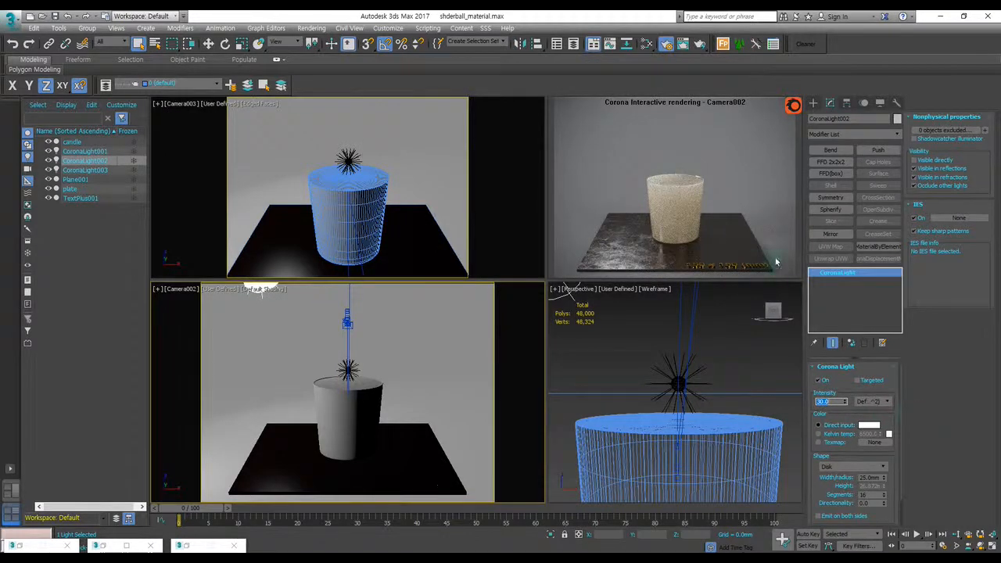
{"action": "key", "text": "8"}
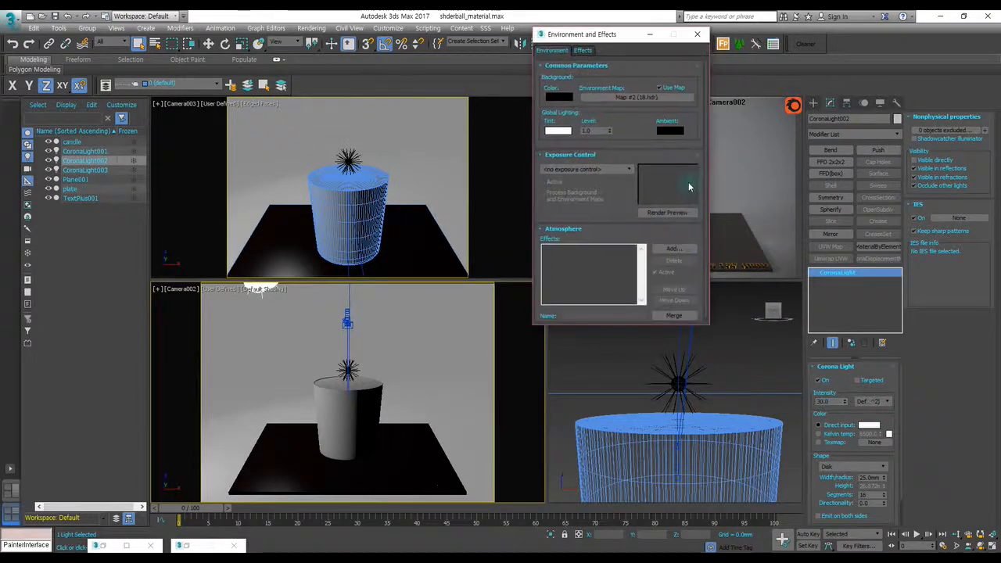
{"action": "left_click", "coordinate": [693, 35]}
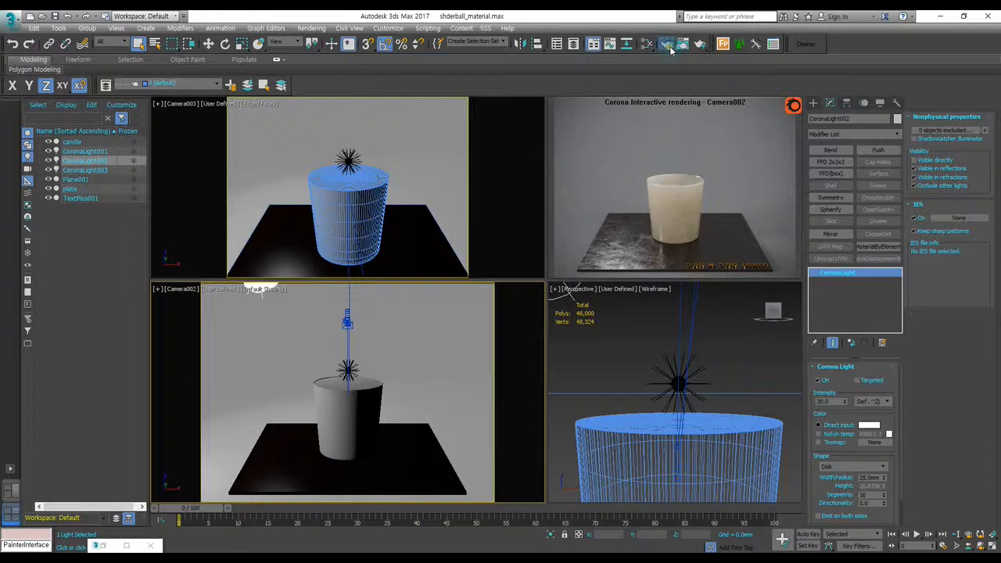
- Set the simple exposure to 1.0 EV in the render setup's camera settings and minimize the setup window
{"action": "left_click", "coordinate": [666, 45]}
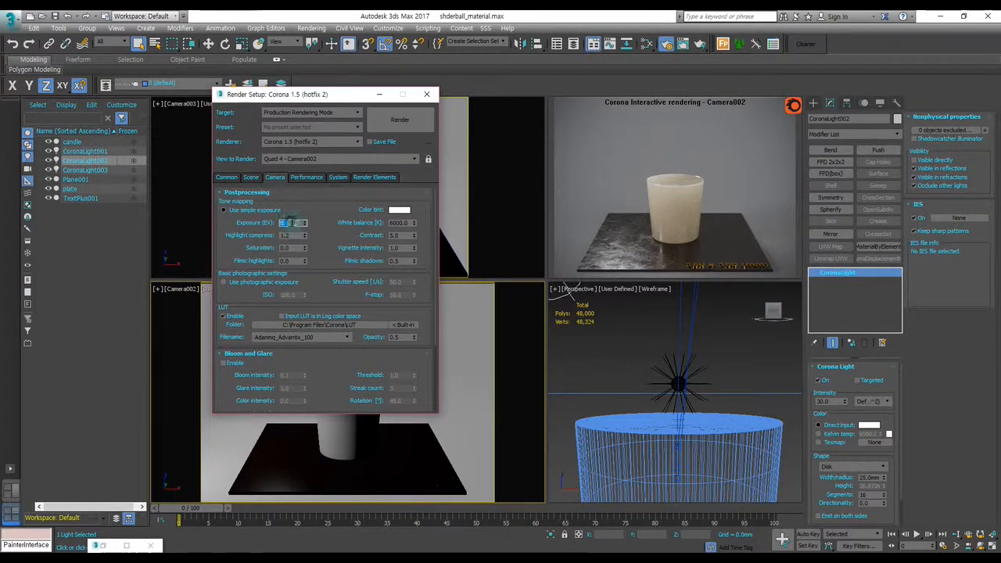
{"action": "type", "text": "1"}
{"action": "key", "text": "Return"}
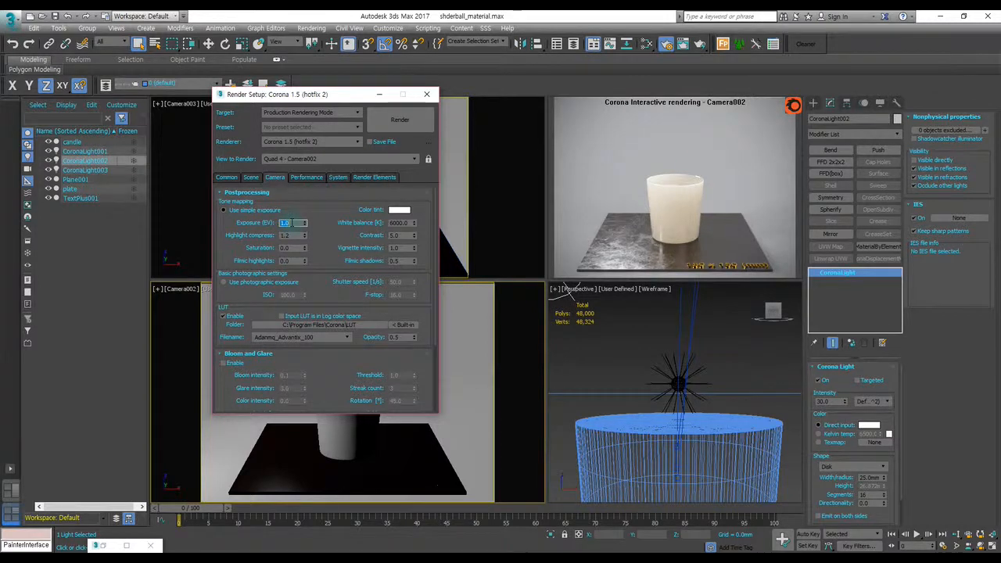
{"action": "left_click", "coordinate": [379, 95]}
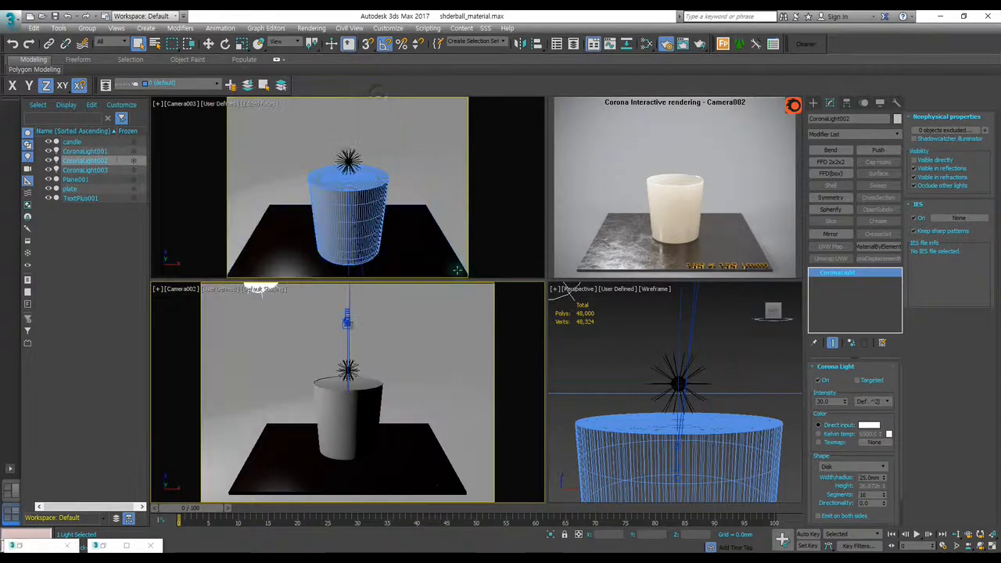
- Switch to Chrome, browse the Google image results for candle, and examine the Flameless Wax Votive Candle photo
{"action": "left_click", "coordinate": [350, 557]}
{"action": "scroll", "coordinate": [422, 387], "scroll_direction": "up", "scroll_amount": 3}
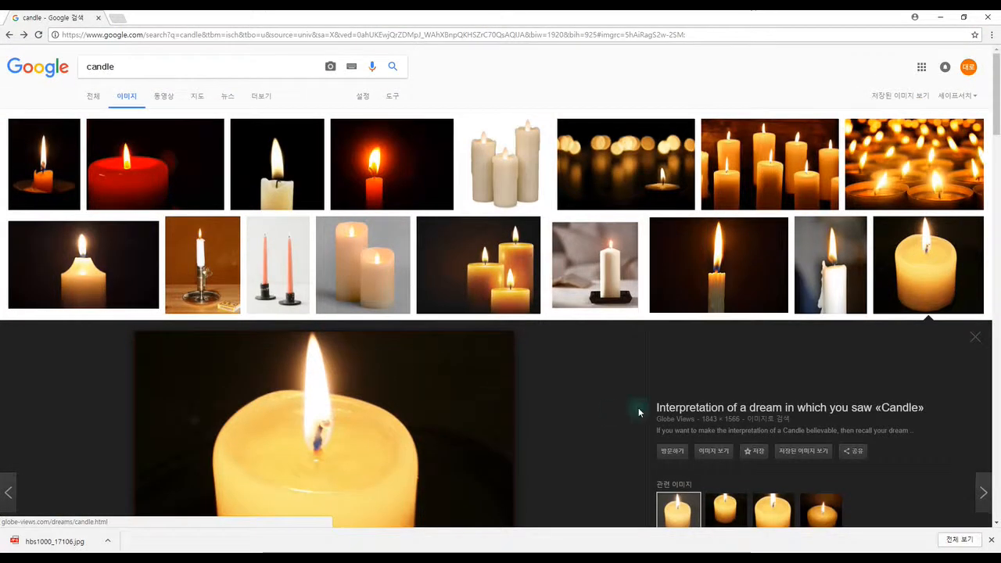
{"action": "scroll", "coordinate": [610, 414], "scroll_direction": "down", "scroll_amount": 6}
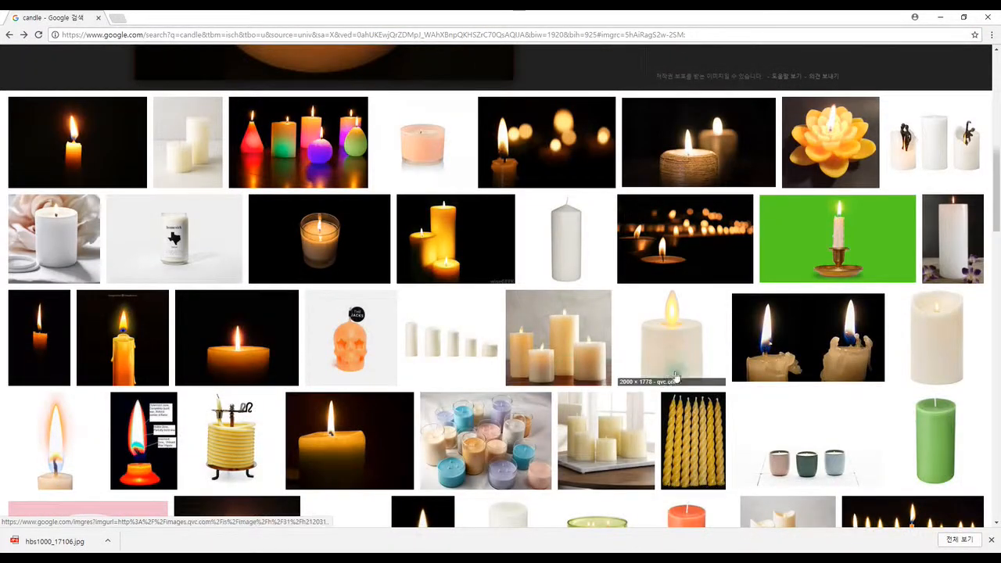
{"action": "scroll", "coordinate": [604, 351], "scroll_direction": "down", "scroll_amount": 2}
{"action": "scroll", "coordinate": [603, 351], "scroll_direction": "down", "scroll_amount": 3}
{"action": "scroll", "coordinate": [621, 378], "scroll_direction": "down", "scroll_amount": 2}
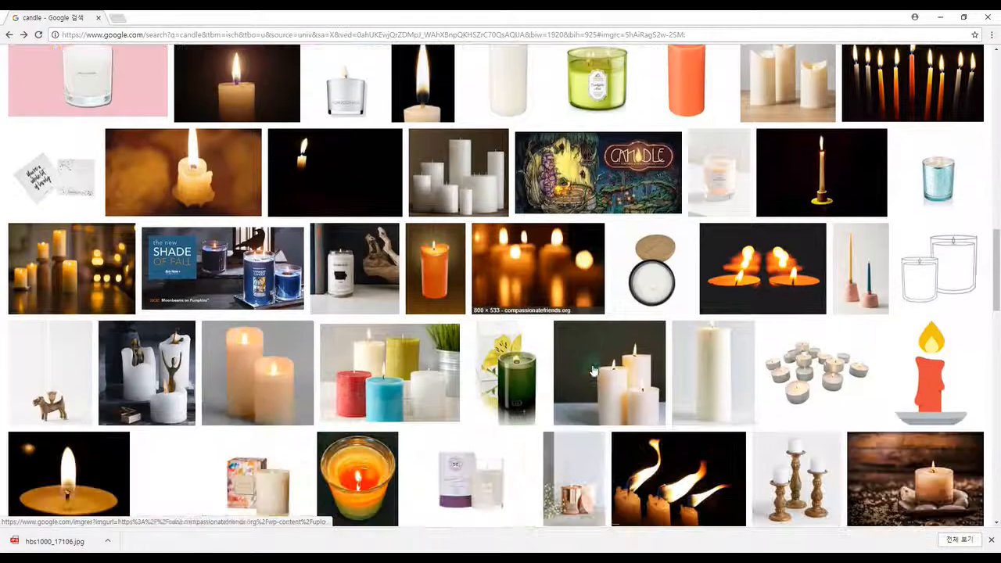
{"action": "scroll", "coordinate": [544, 359], "scroll_direction": "down", "scroll_amount": 1}
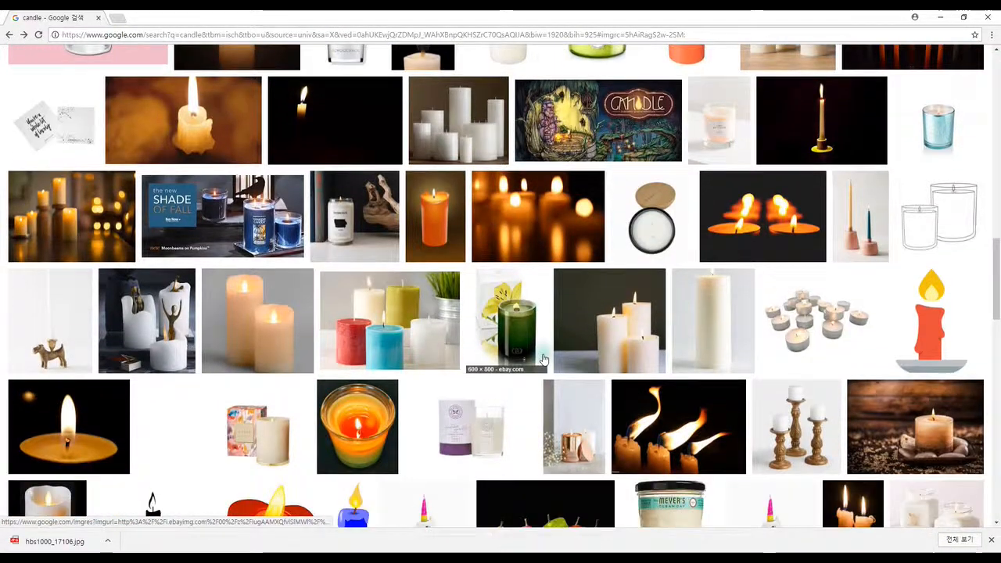
{"action": "scroll", "coordinate": [544, 359], "scroll_direction": "down", "scroll_amount": 2}
{"action": "scroll", "coordinate": [544, 359], "scroll_direction": "down", "scroll_amount": 2}
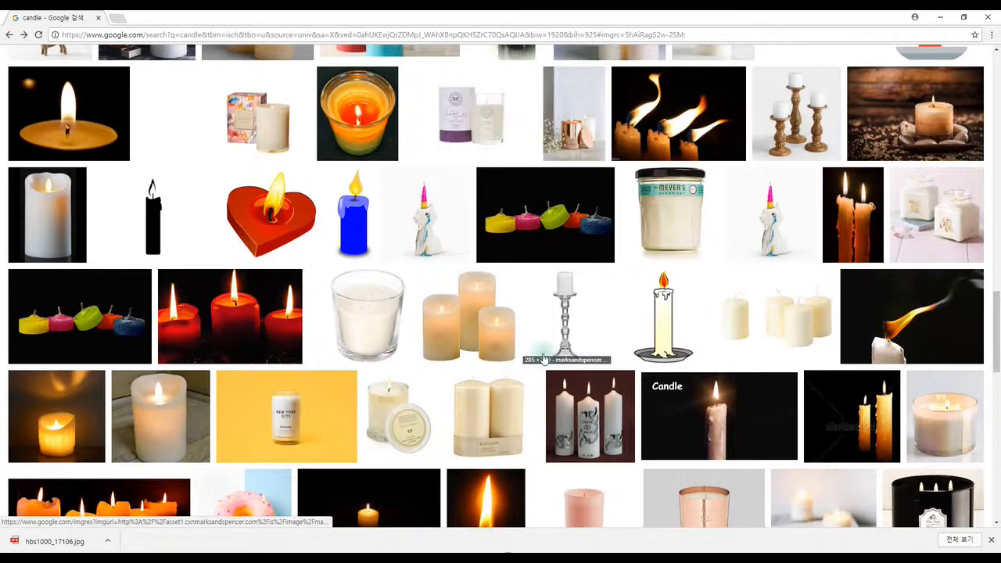
{"action": "scroll", "coordinate": [544, 359], "scroll_direction": "down", "scroll_amount": 3}
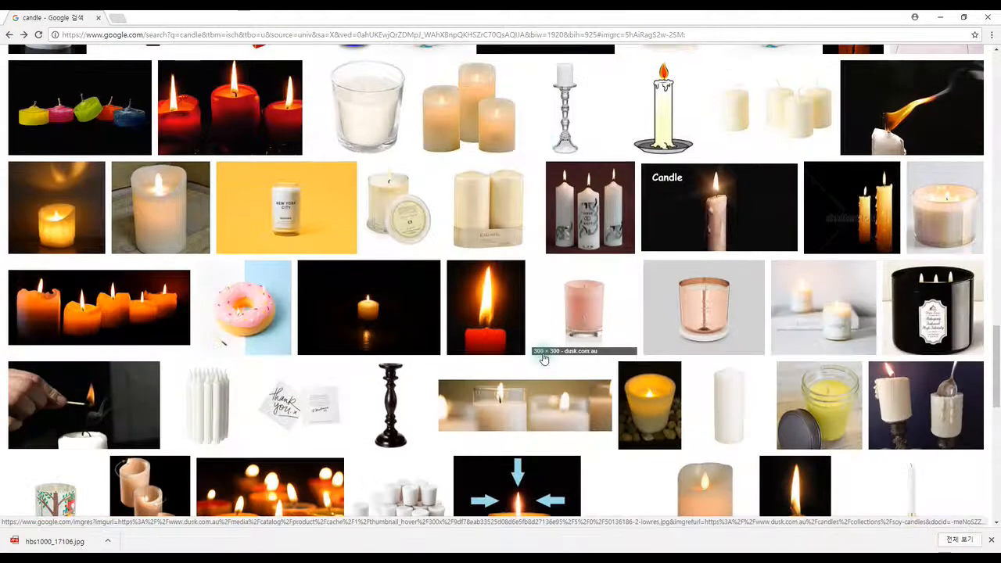
{"action": "scroll", "coordinate": [544, 359], "scroll_direction": "down", "scroll_amount": 2}
{"action": "scroll", "coordinate": [544, 359], "scroll_direction": "down", "scroll_amount": 1}
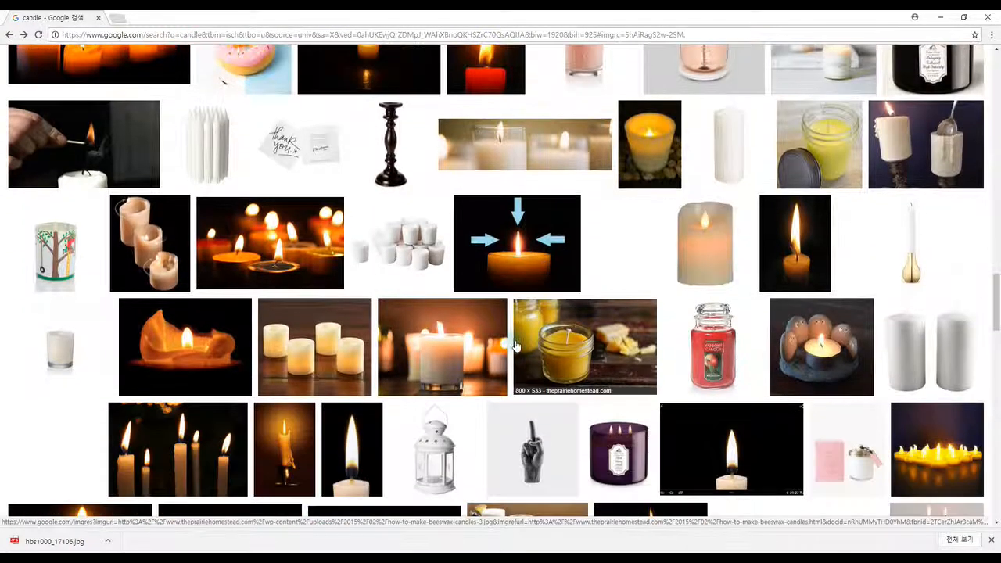
{"action": "left_click", "coordinate": [329, 348]}
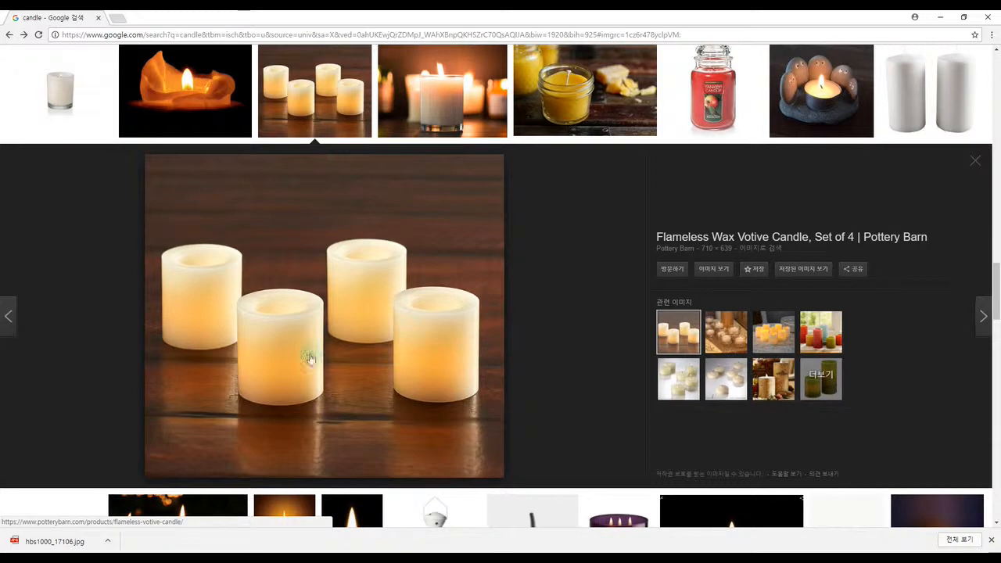
{"action": "scroll", "coordinate": [372, 348], "scroll_direction": "down", "scroll_amount": 1}
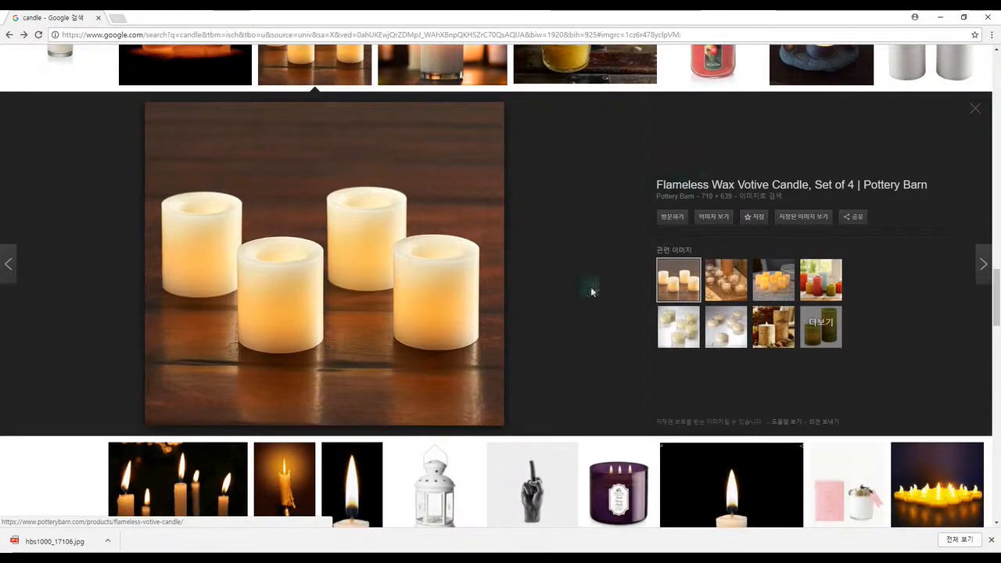
- Browse further candle photos, examine the flameless LED white pillar candle, and return to 3ds Max
{"action": "scroll", "coordinate": [518, 294], "scroll_direction": "down", "scroll_amount": 2}
{"action": "scroll", "coordinate": [518, 296], "scroll_direction": "down", "scroll_amount": 5}
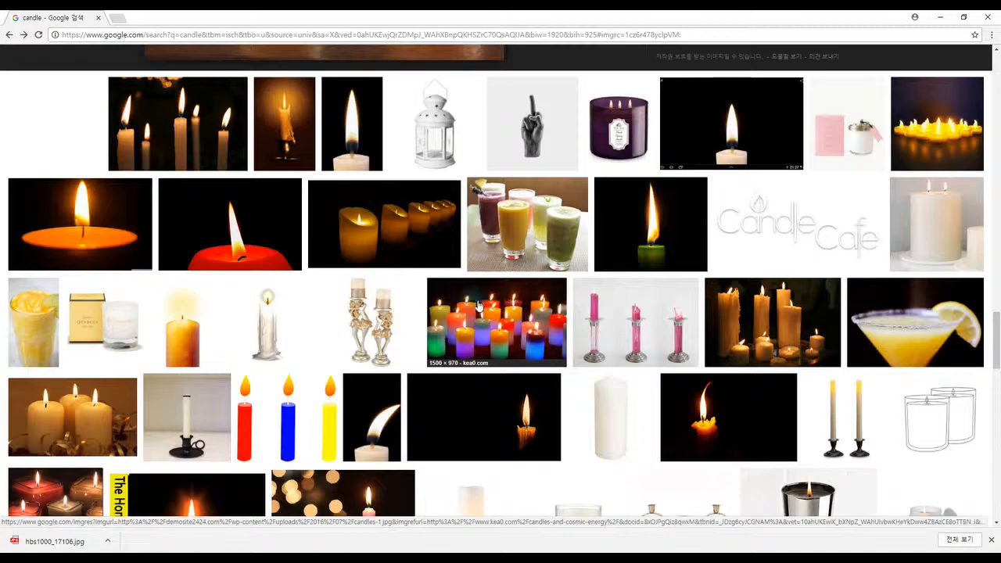
{"action": "scroll", "coordinate": [478, 304], "scroll_direction": "down", "scroll_amount": 2}
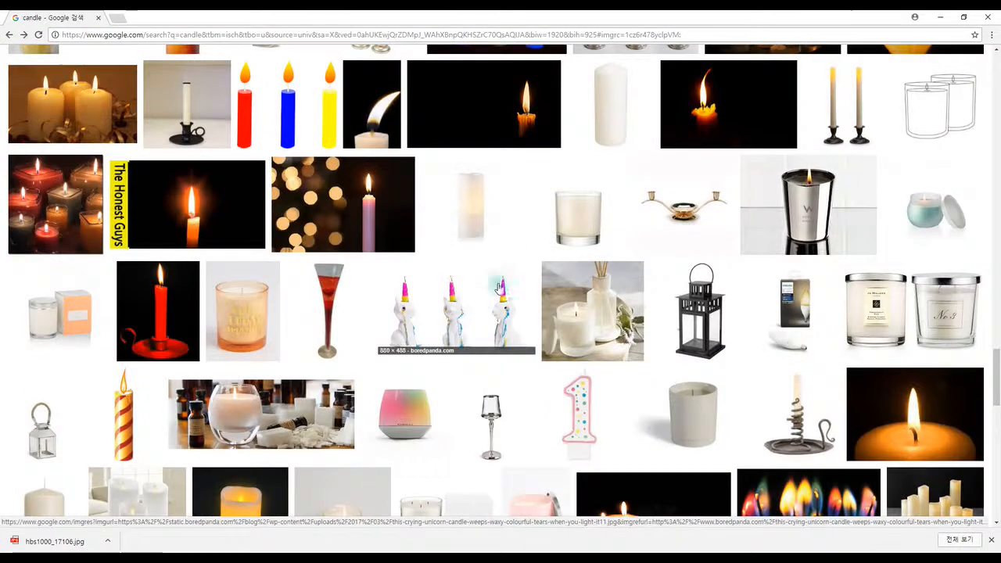
{"action": "left_click", "coordinate": [485, 224]}
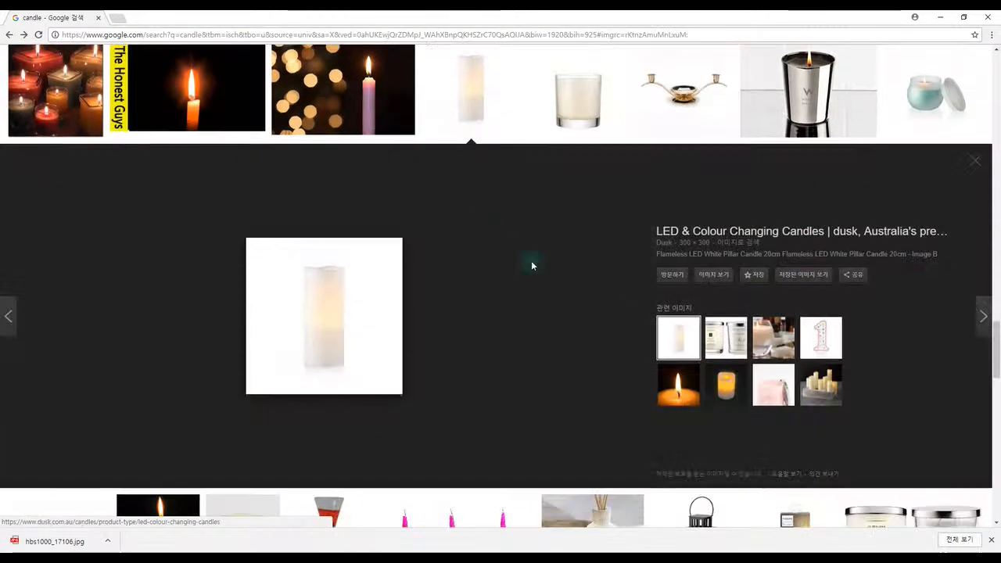
{"action": "scroll", "coordinate": [505, 248], "scroll_direction": "up", "scroll_amount": 3}
{"action": "scroll", "coordinate": [589, 226], "scroll_direction": "up", "scroll_amount": 4}
{"action": "left_click", "coordinate": [938, 18]}
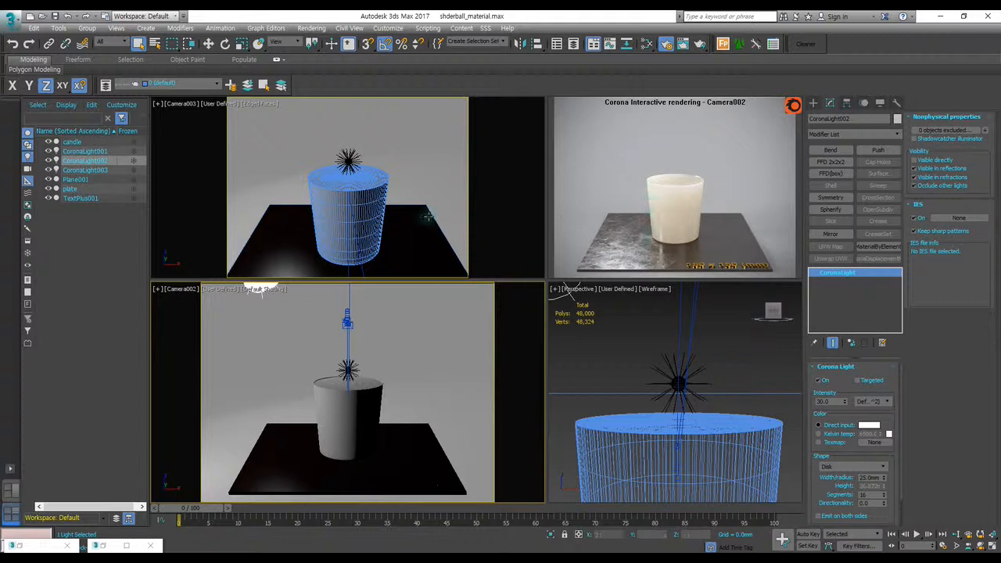
- Switch on the flame light CoronaLight003 with a color temperature of 1850 K and intensity of 500, and view it through Camera003
{"action": "left_click", "coordinate": [589, 269]}
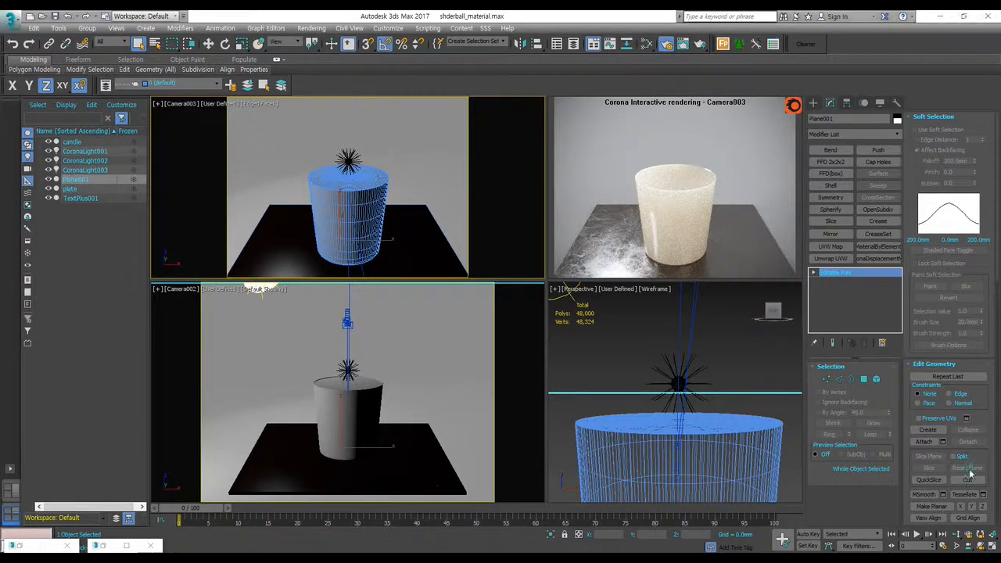
{"action": "left_click", "coordinate": [677, 383]}
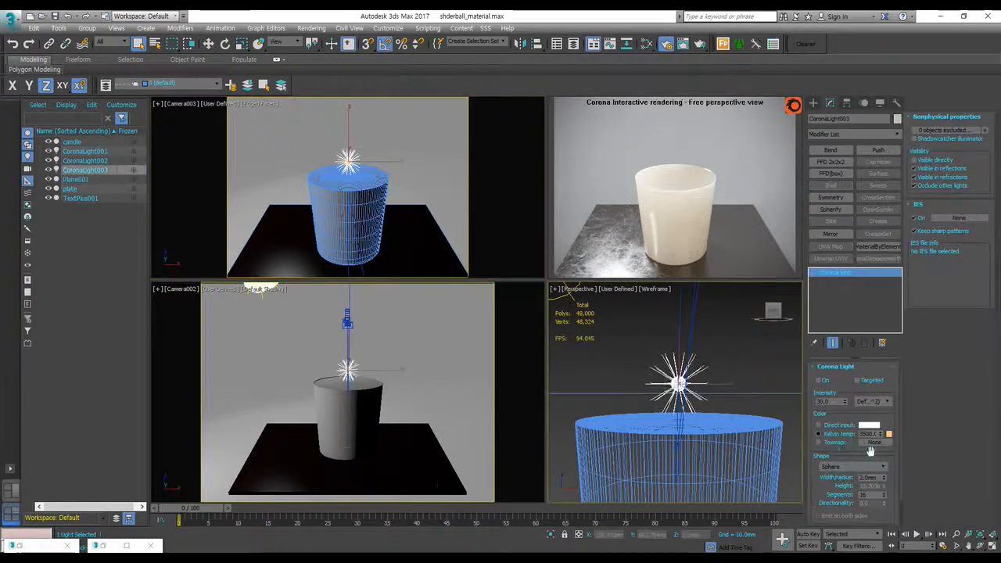
{"action": "double_click", "coordinate": [870, 433]}
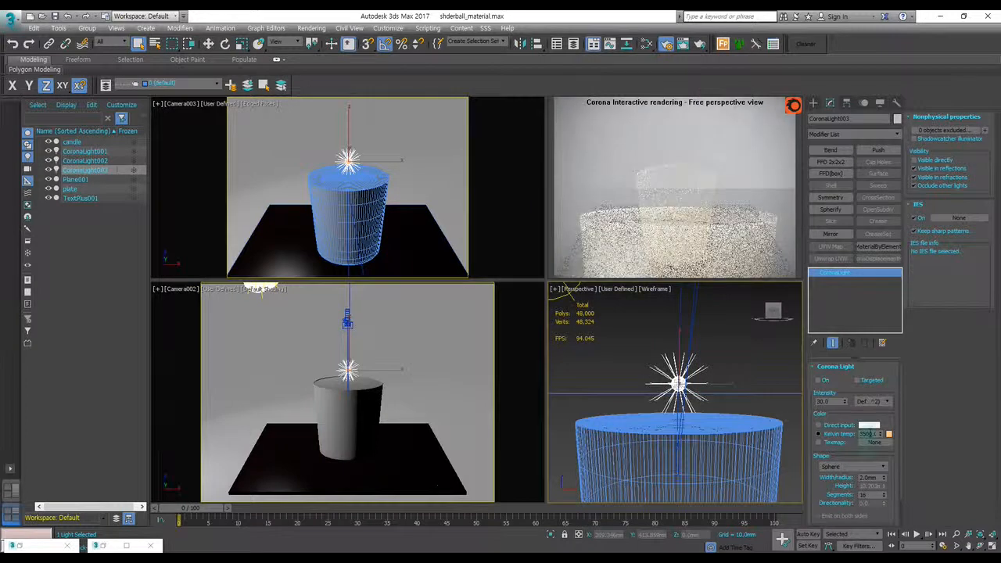
{"action": "left_click", "coordinate": [819, 381]}
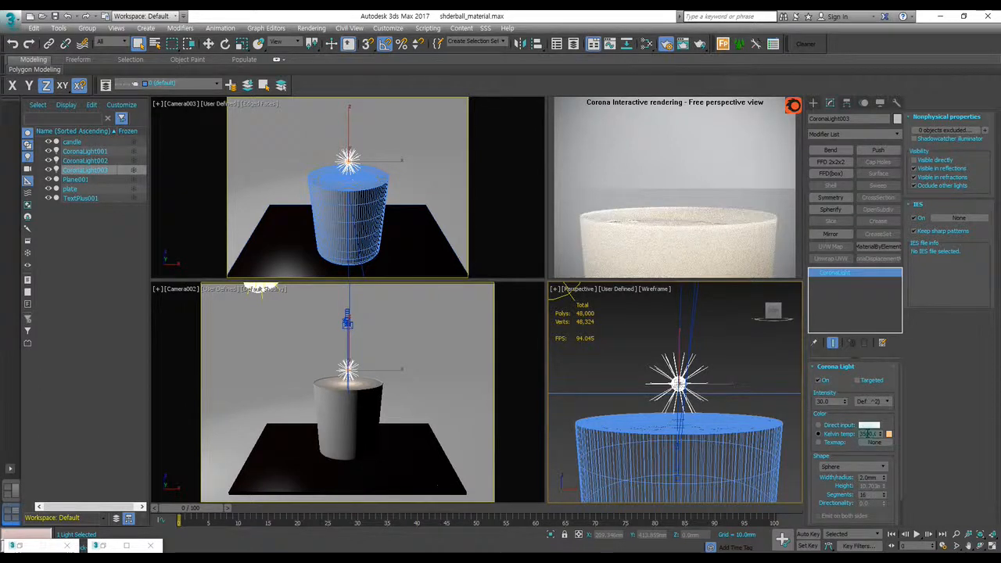
{"action": "key", "text": "Return"}
{"action": "left_click", "coordinate": [818, 380]}
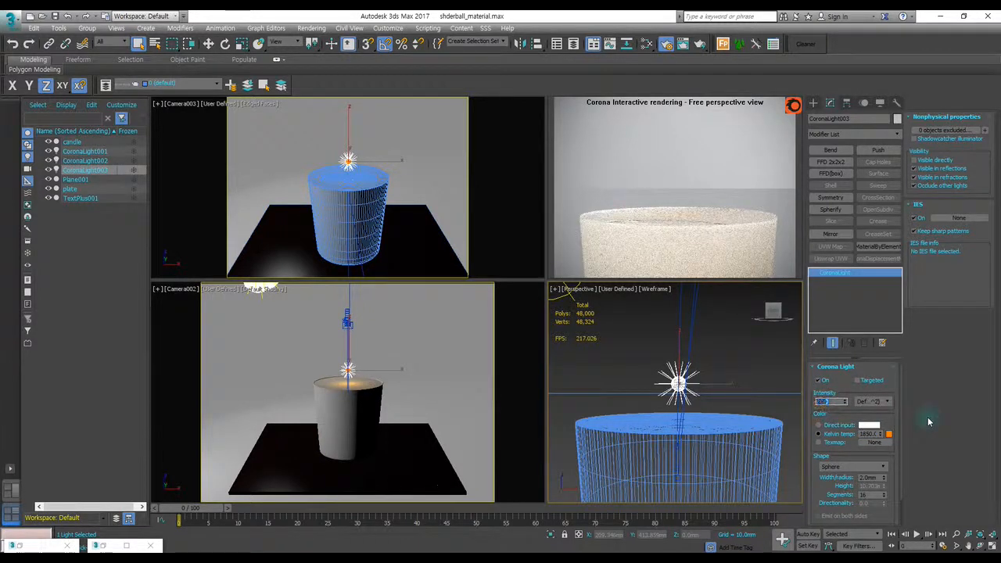
{"action": "type", "text": "500"}
{"action": "key", "text": "Return"}
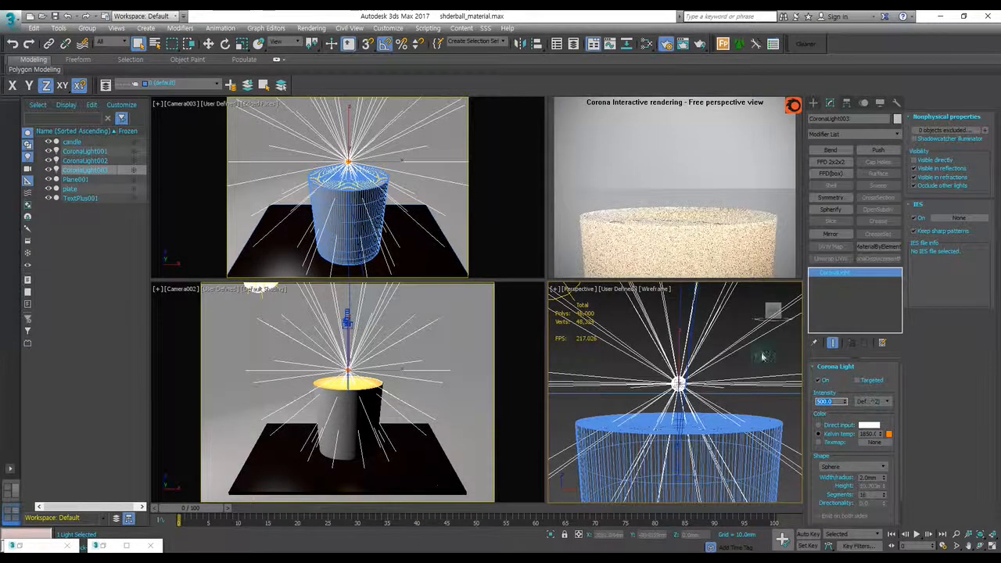
{"action": "left_click", "coordinate": [506, 214]}
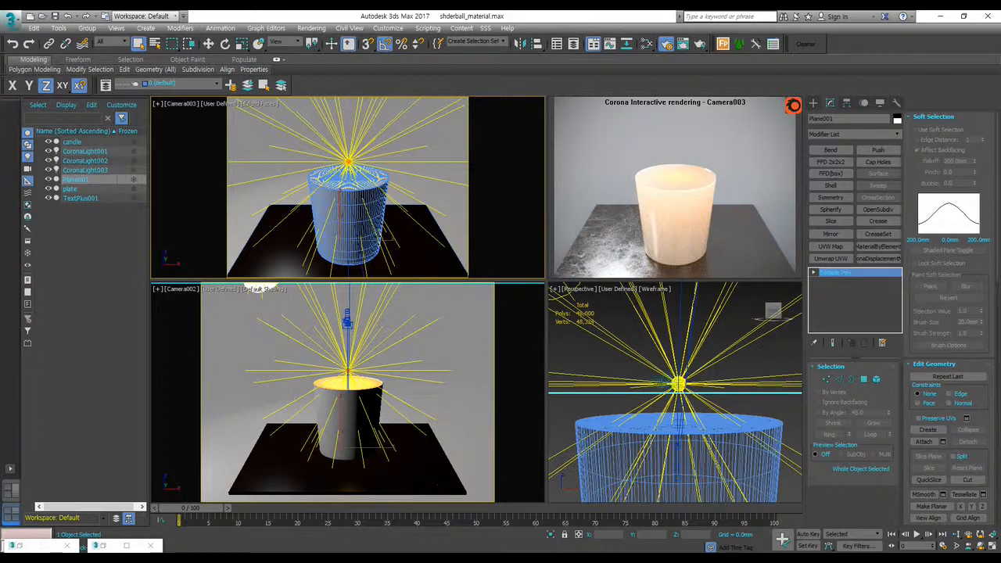
- Try an intensity of 1500 on CoronaLight003 and check the candle's glow through Camera003
{"action": "left_click", "coordinate": [84, 170]}
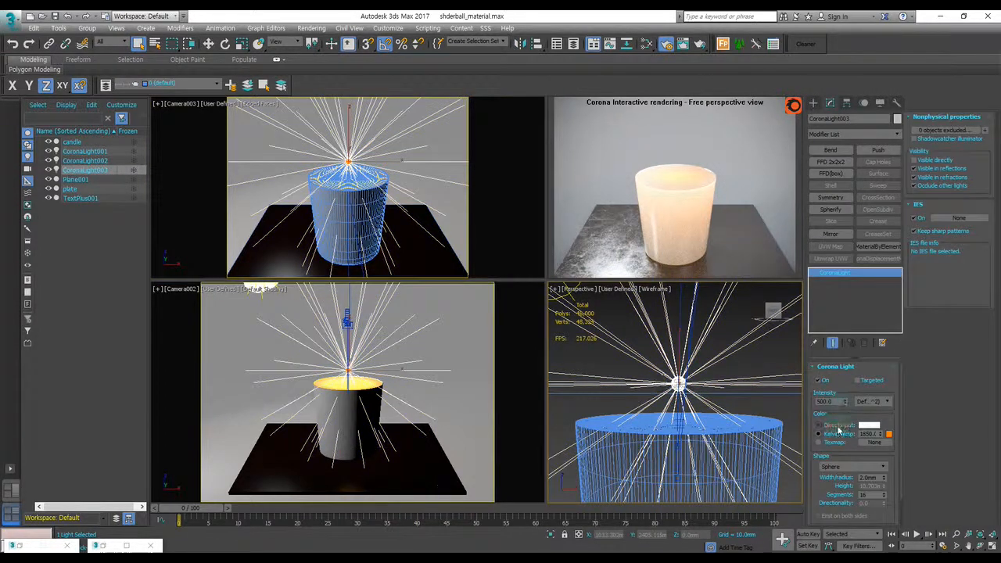
{"action": "double_click", "coordinate": [827, 401]}
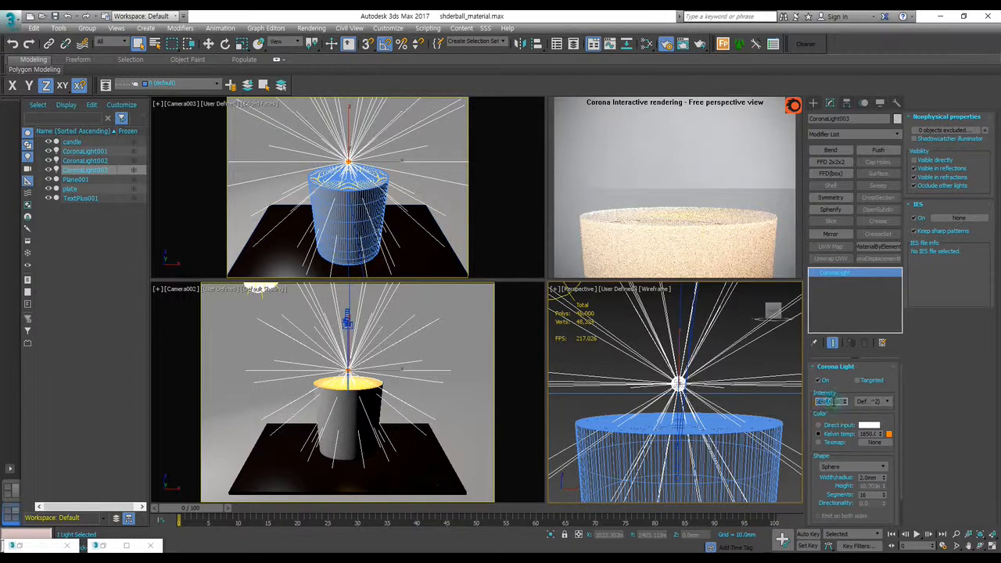
{"action": "left_click", "coordinate": [491, 174]}
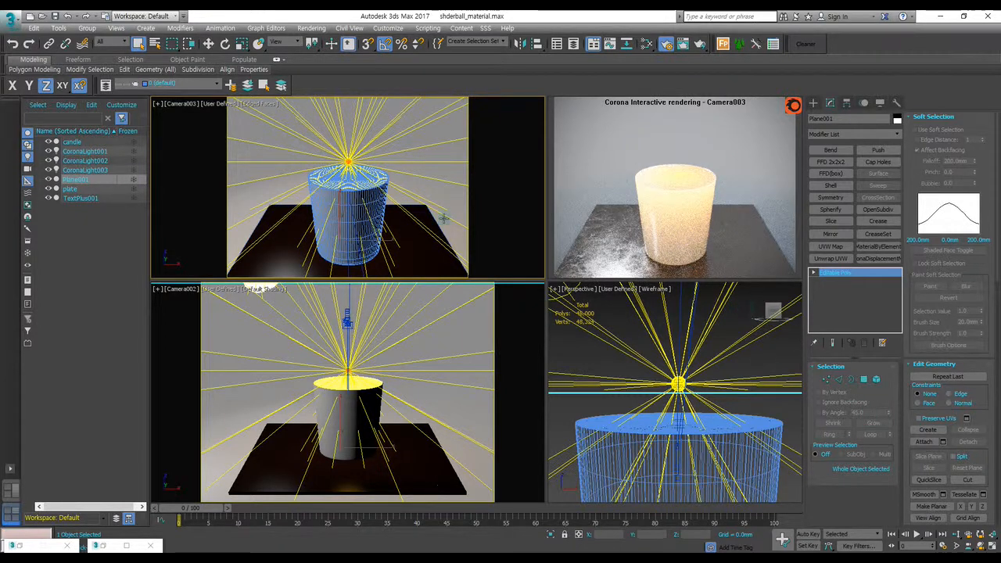
- Set the intensity of the flame light CoronaLight003 to 500
{"action": "left_click", "coordinate": [348, 161]}
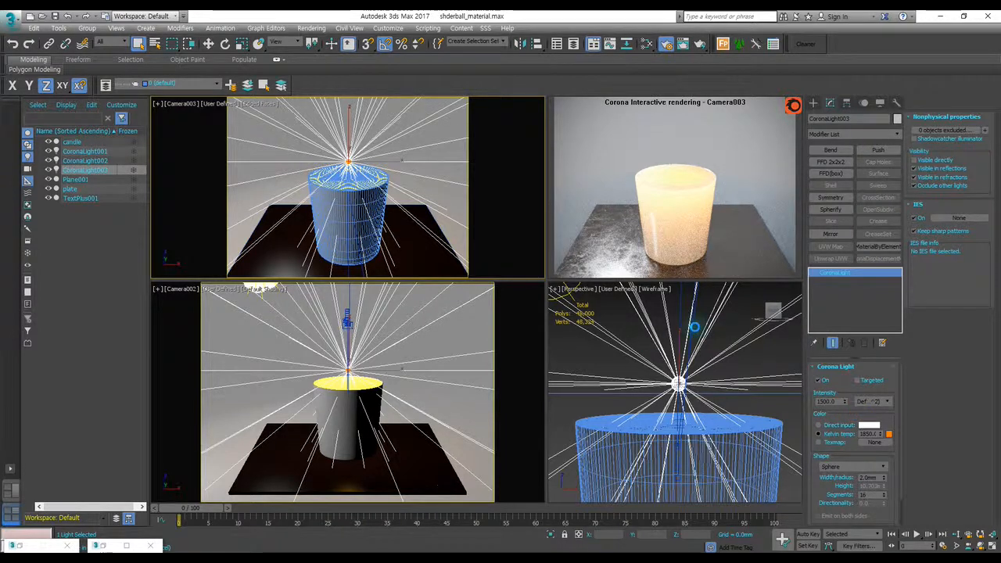
{"action": "double_click", "coordinate": [831, 401]}
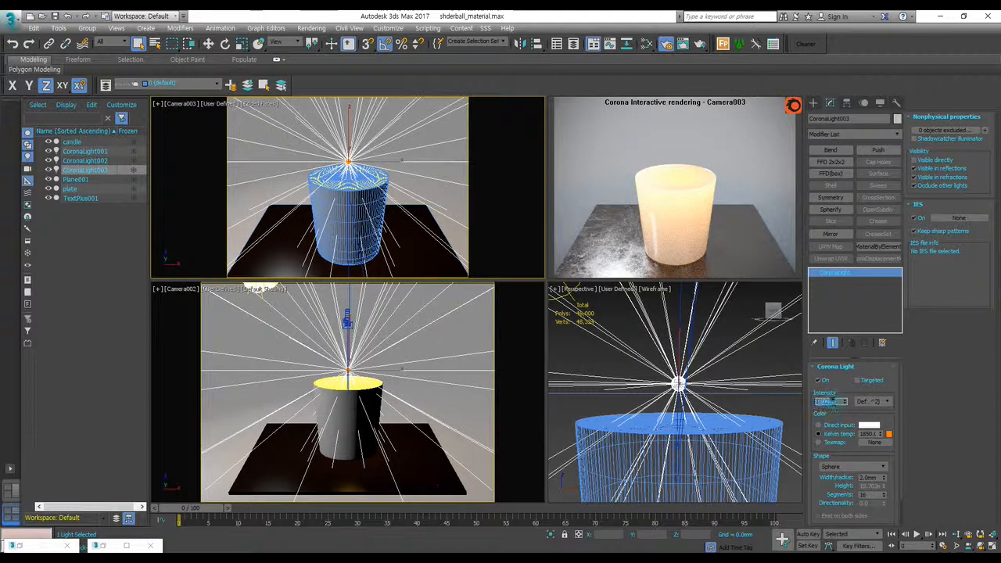
{"action": "type", "text": "500"}
{"action": "key", "text": "Return"}
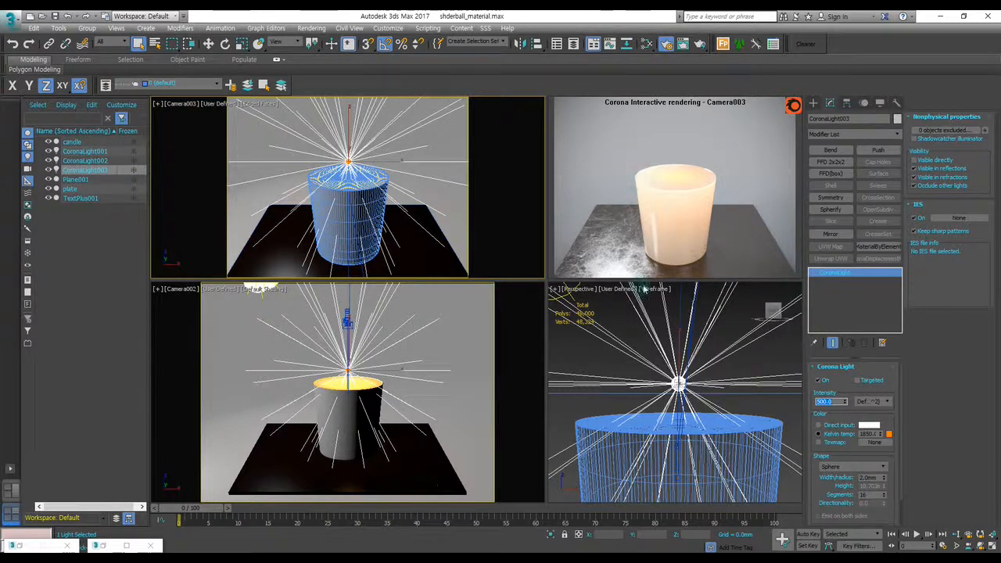
- Assign the jelly CoronaMtl from the Slate Material Editor's View2 to the candle object
{"action": "left_click", "coordinate": [813, 104]}
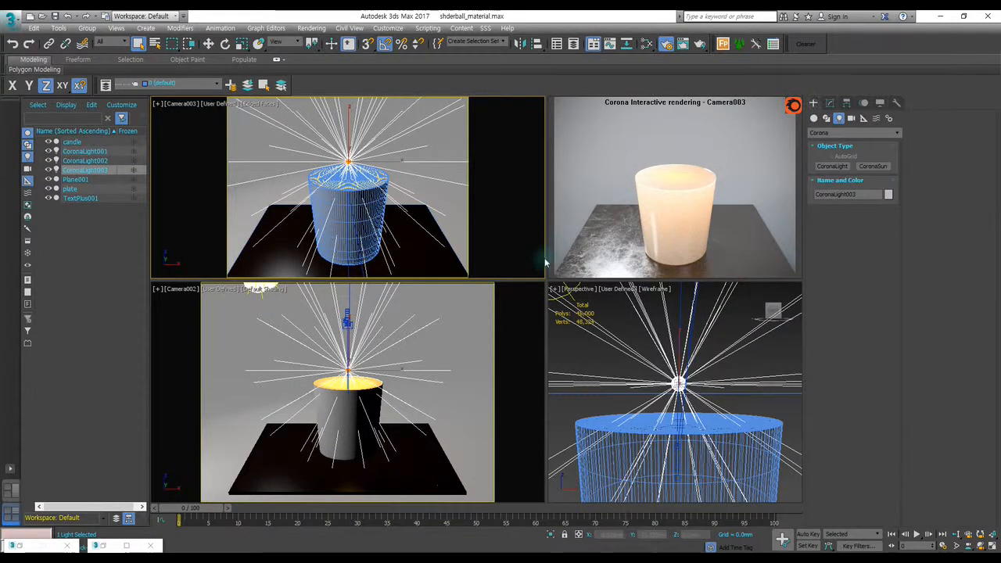
{"action": "key", "text": "m"}
{"action": "middle_click_drag", "start_coordinate": [317, 381], "coordinate": [413, 423]}
{"action": "scroll", "coordinate": [370, 407], "scroll_direction": "down", "scroll_amount": 1}
{"action": "middle_click_drag", "start_coordinate": [303, 404], "coordinate": [524, 394]}
{"action": "scroll", "coordinate": [302, 403], "scroll_direction": "down", "scroll_amount": 5}
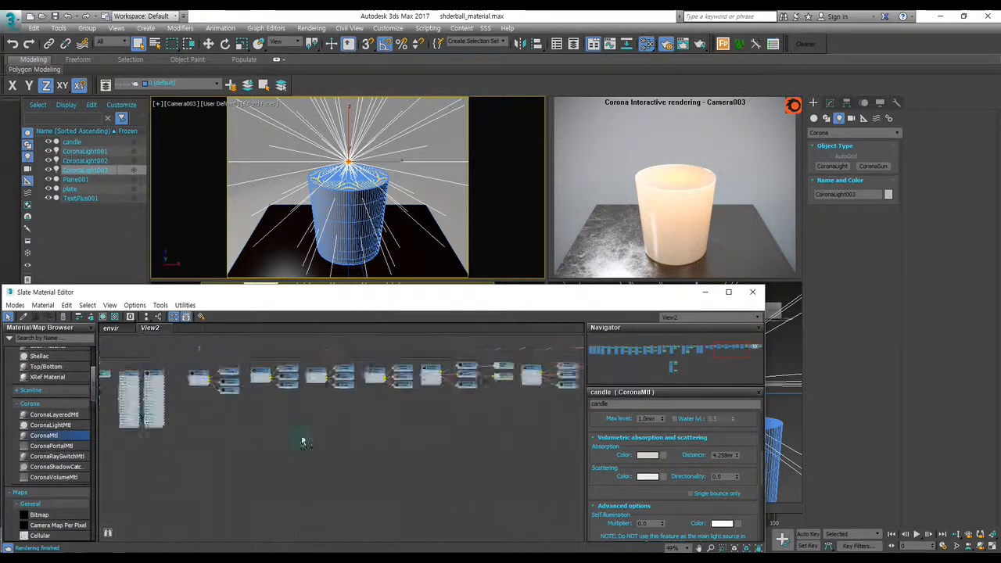
{"action": "middle_click_drag", "start_coordinate": [224, 407], "coordinate": [327, 338]}
{"action": "double_click", "coordinate": [222, 437]}
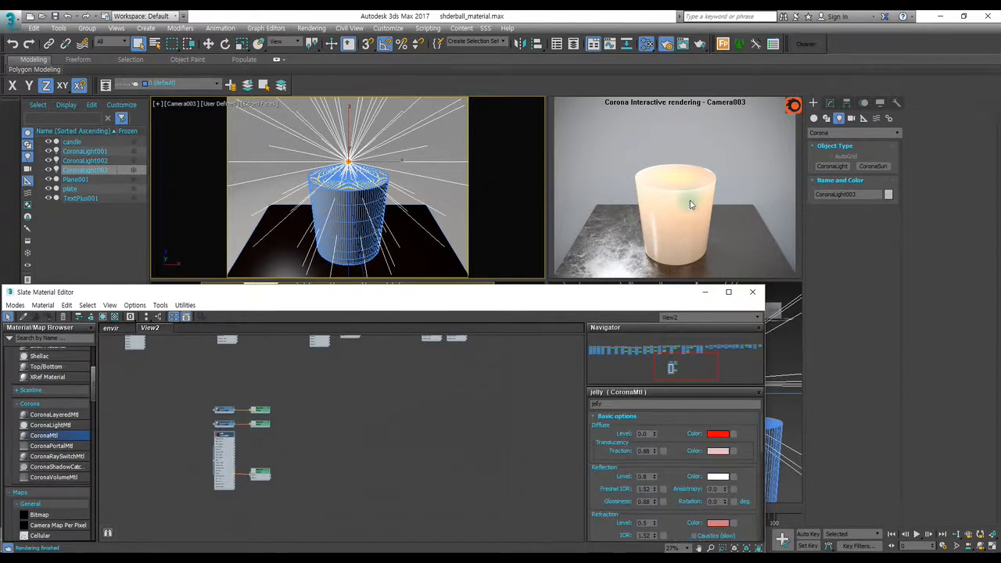
{"action": "left_click", "coordinate": [311, 214]}
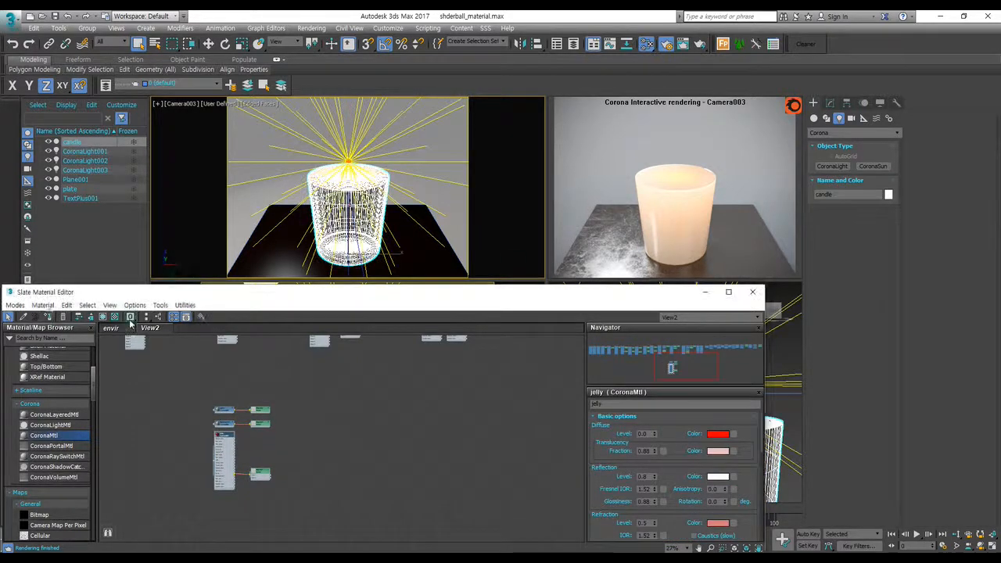
{"action": "left_click", "coordinate": [49, 316]}
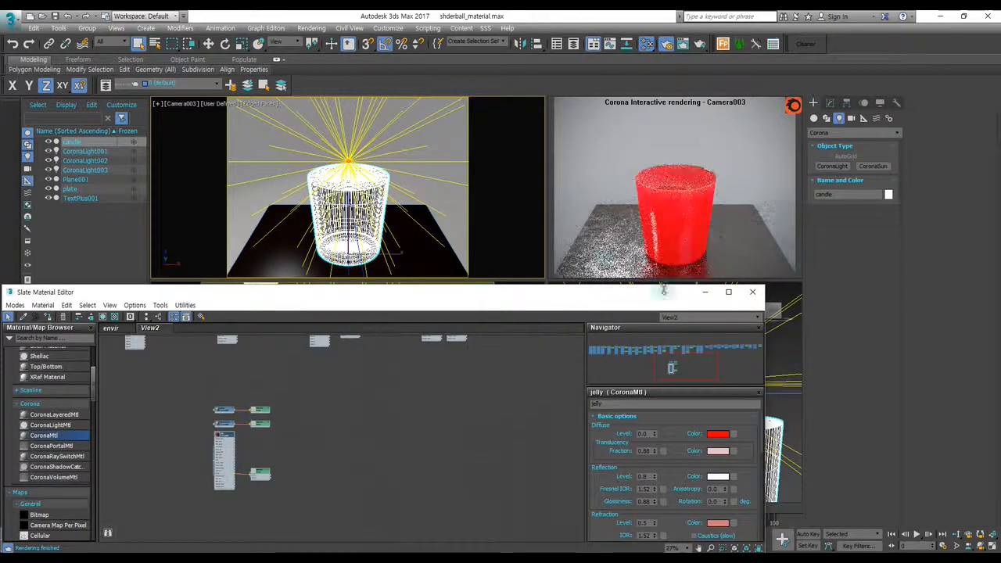
{"action": "left_click", "coordinate": [752, 292]}
- Switch off the flame light CoronaLight003
{"action": "left_click", "coordinate": [679, 383]}
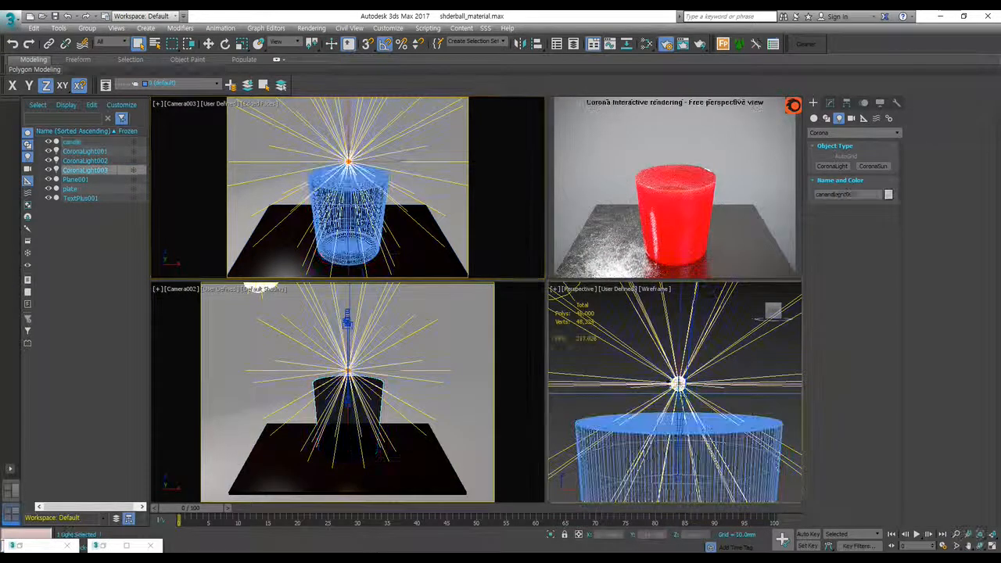
{"action": "left_click", "coordinate": [832, 104]}
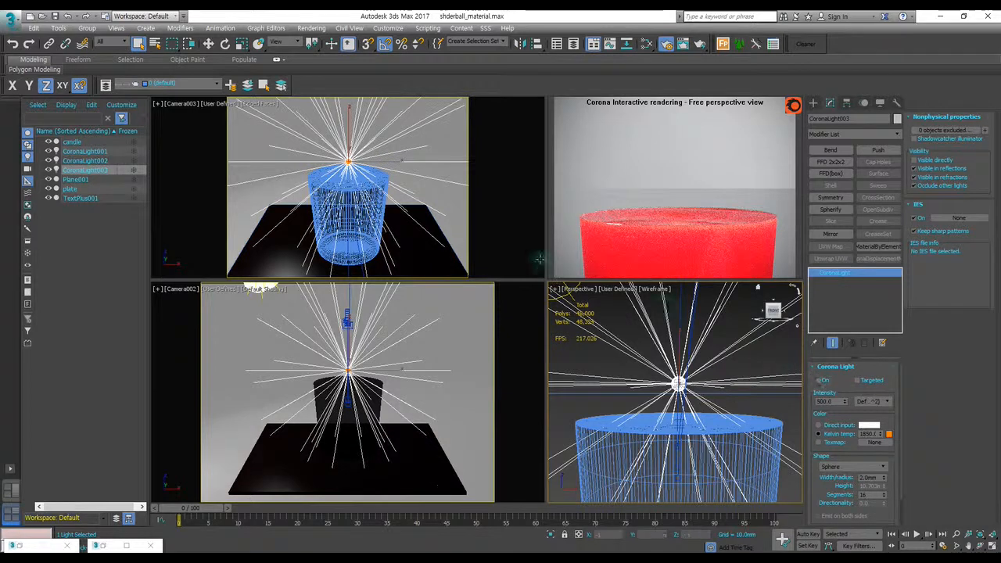
{"action": "left_click", "coordinate": [519, 234]}
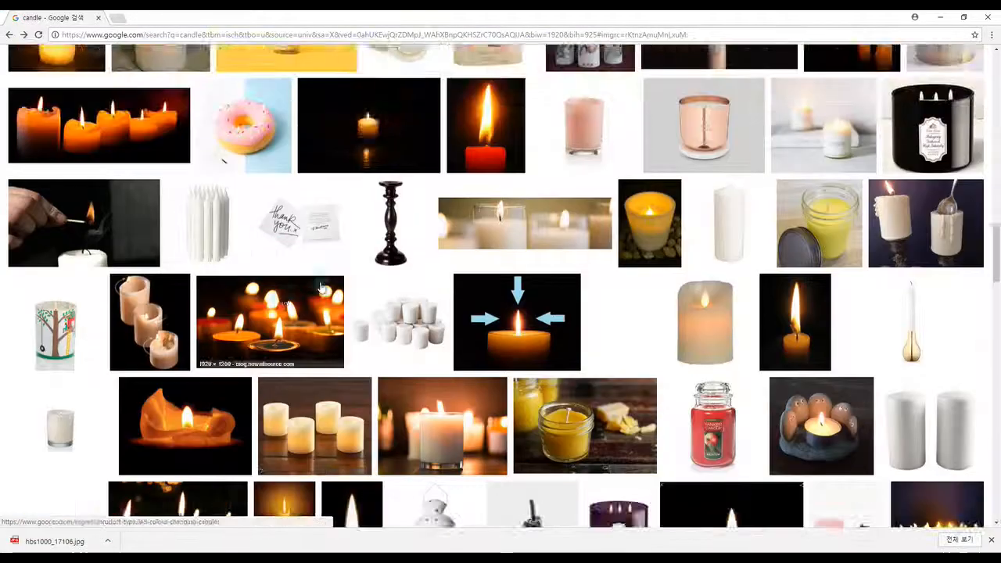
- Search Google Images for jelly in the browser
{"action": "scroll", "coordinate": [321, 289], "scroll_direction": "up", "scroll_amount": 15}
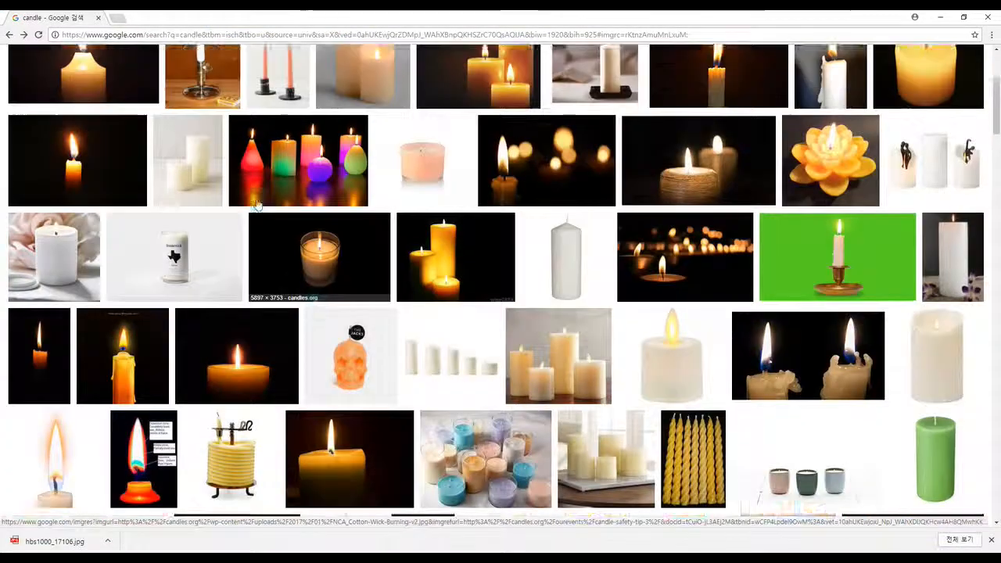
{"action": "double_click", "coordinate": [139, 67]}
{"action": "type", "text": "jelly"}
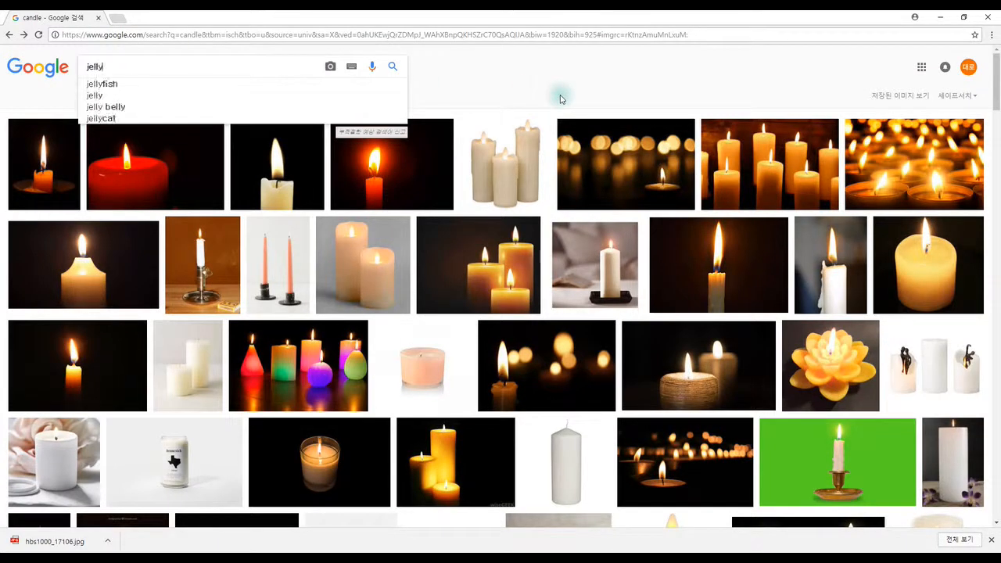
{"action": "key", "text": "Return"}
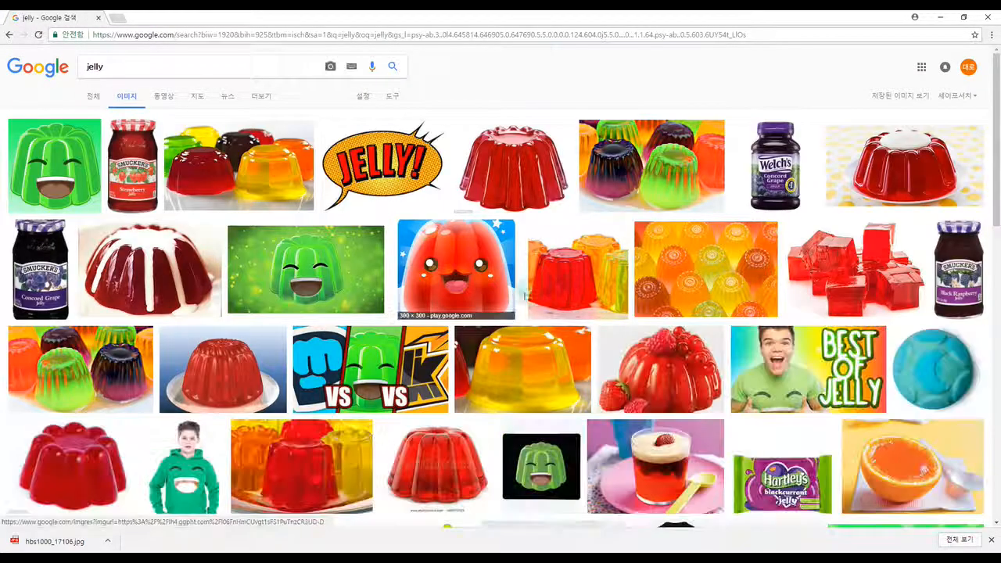
- Browse the jelly photos and examine the glossy red scalloped jelly alongside a related red jelly image
{"action": "scroll", "coordinate": [520, 294], "scroll_direction": "down", "scroll_amount": 1}
{"action": "scroll", "coordinate": [383, 319], "scroll_direction": "down", "scroll_amount": 1}
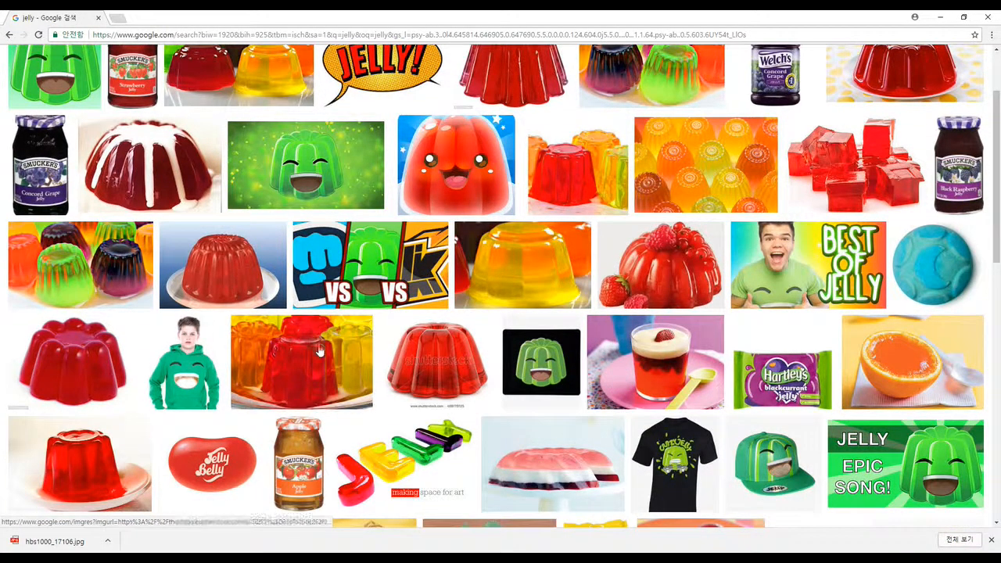
{"action": "left_click", "coordinate": [435, 363]}
{"action": "scroll", "coordinate": [94, 276], "scroll_direction": "up", "scroll_amount": 2}
{"action": "left_click", "coordinate": [93, 202]}
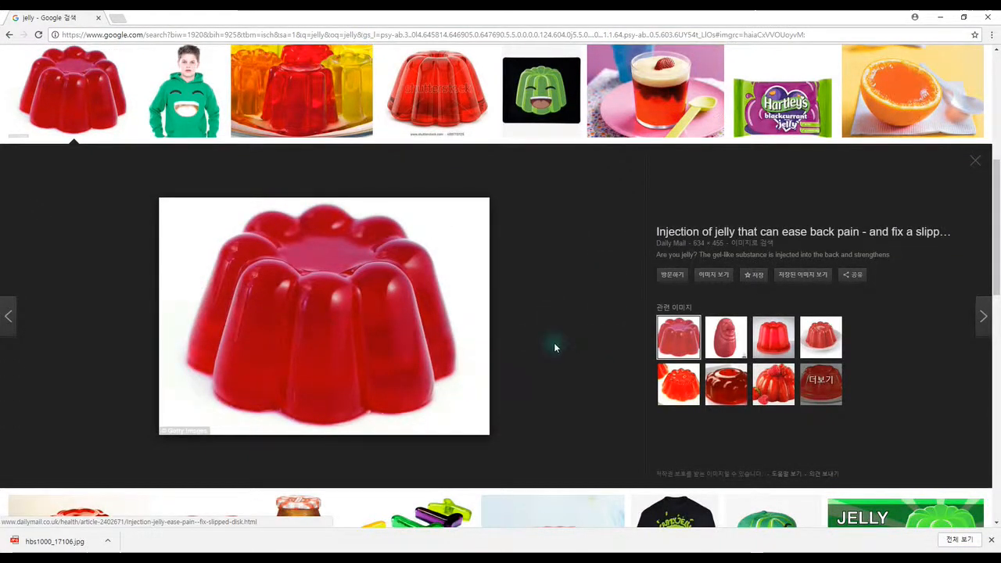
{"action": "left_click", "coordinate": [671, 385]}
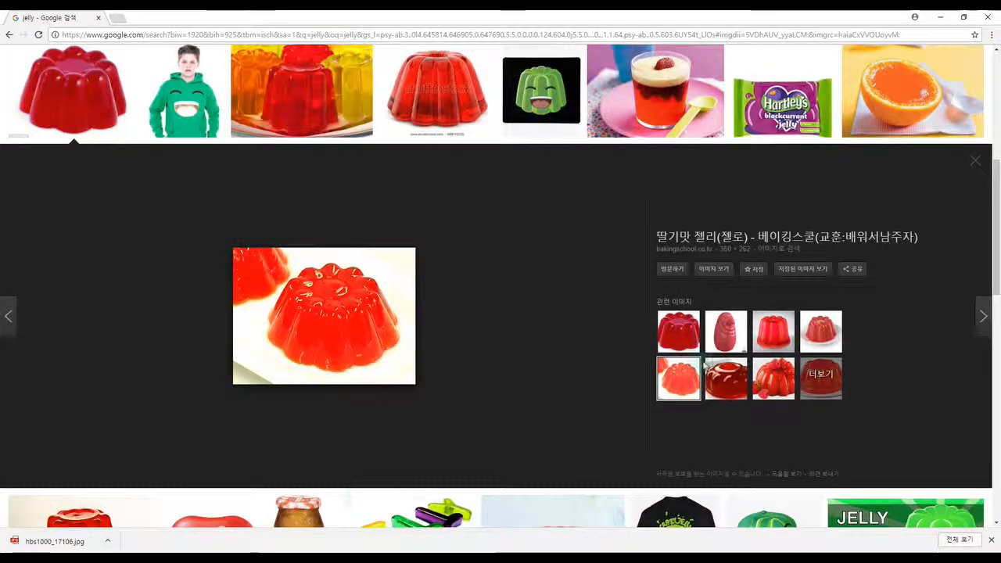
{"action": "left_click", "coordinate": [679, 339]}
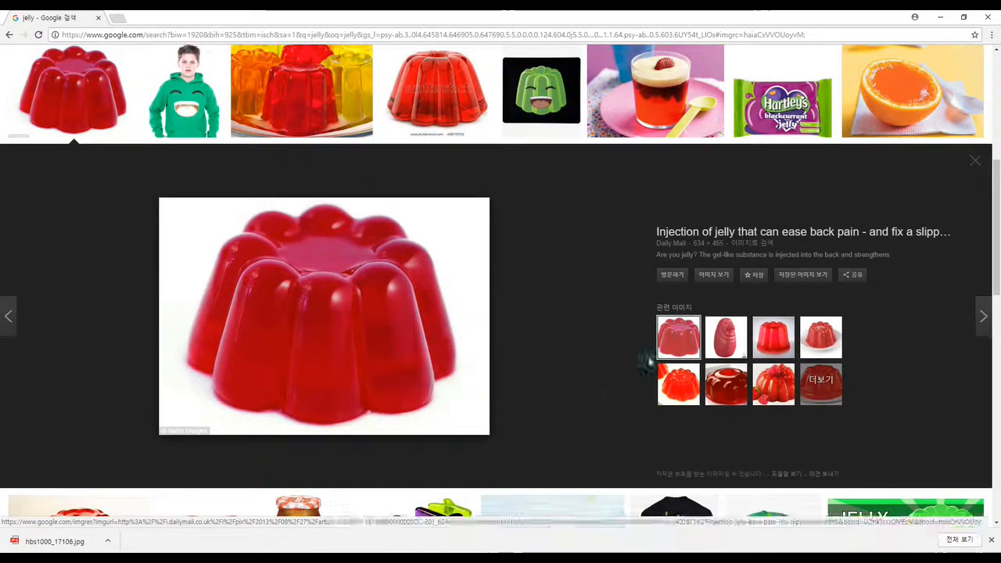
- Compare the clear red ribbed jelly photos with their related images, including one with thin translucent edges
{"action": "scroll", "coordinate": [592, 402], "scroll_direction": "up", "scroll_amount": 1}
{"action": "left_click", "coordinate": [437, 140]}
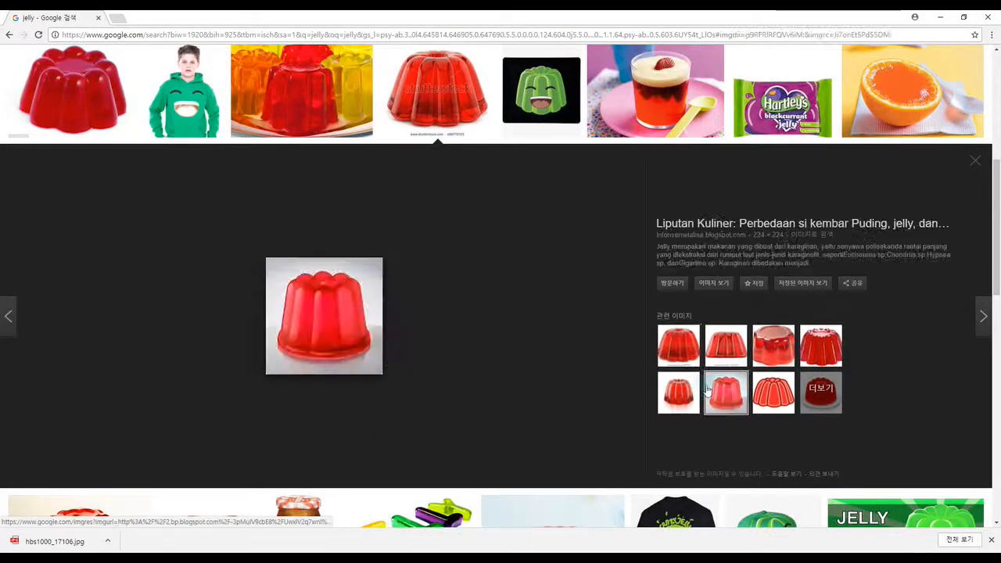
{"action": "left_click", "coordinate": [734, 342]}
{"action": "left_click", "coordinate": [773, 376]}
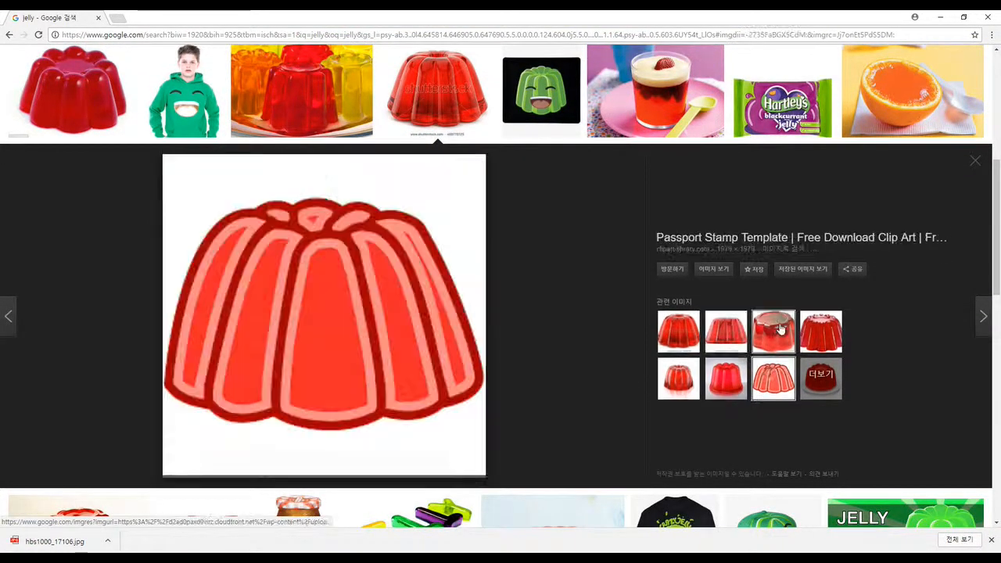
{"action": "left_click", "coordinate": [776, 341]}
{"action": "left_click", "coordinate": [822, 334]}
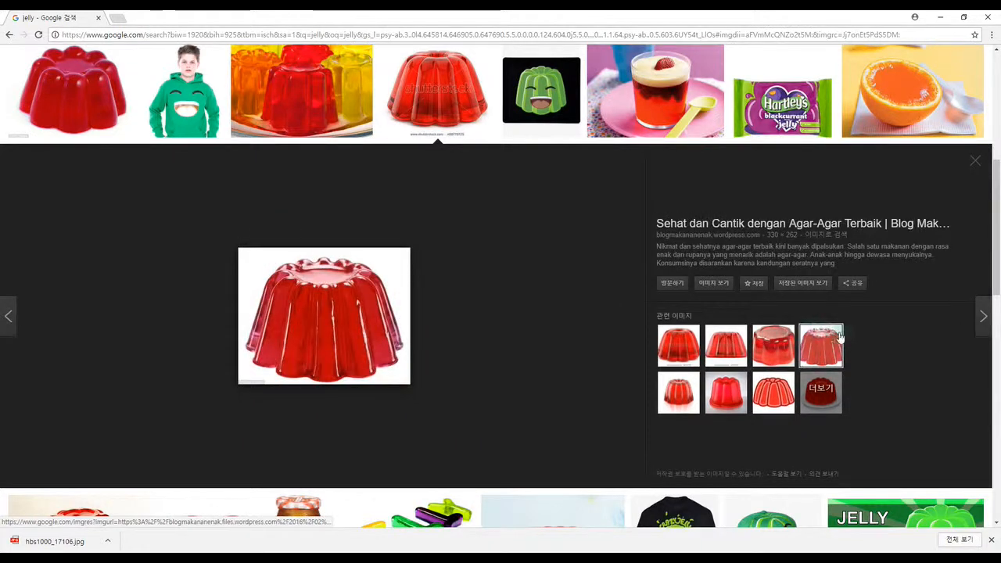
{"action": "scroll", "coordinate": [274, 380], "scroll_direction": "up", "scroll_amount": 1}
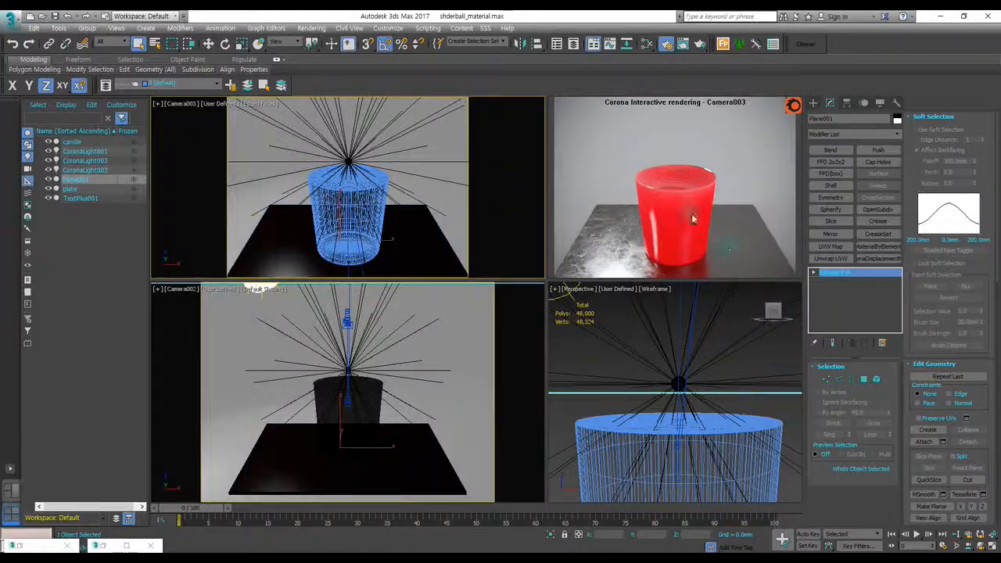
- Return to 3ds Max, review the jelly material's settings and set its volumetric absorption distance to 96 mm
{"action": "key", "text": "m"}
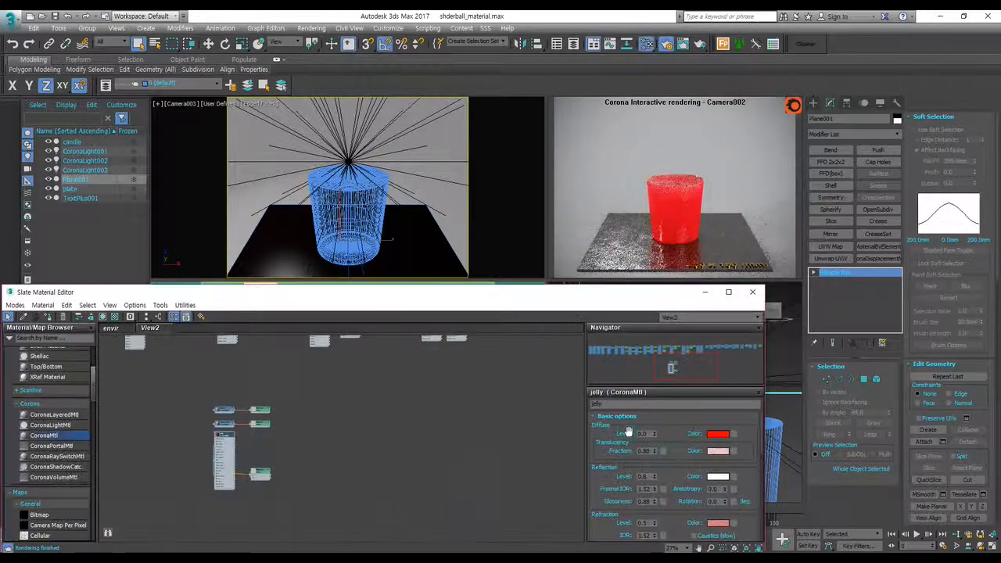
{"action": "scroll", "coordinate": [313, 395], "scroll_direction": "up", "scroll_amount": 3}
{"action": "scroll", "coordinate": [627, 450], "scroll_direction": "down", "scroll_amount": 5}
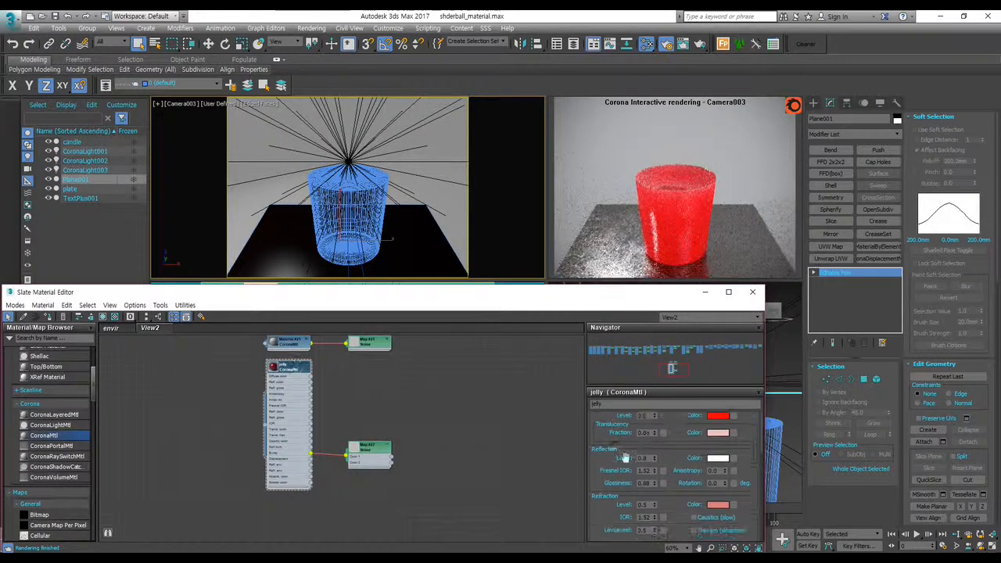
{"action": "scroll", "coordinate": [628, 467], "scroll_direction": "up", "scroll_amount": 1}
{"action": "scroll", "coordinate": [615, 456], "scroll_direction": "up", "scroll_amount": 1}
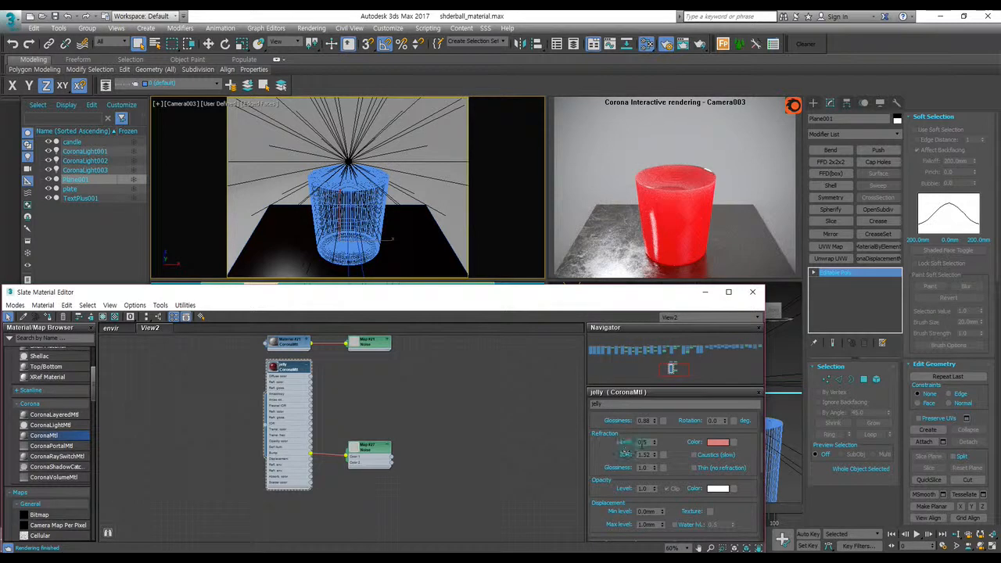
{"action": "scroll", "coordinate": [616, 456], "scroll_direction": "down", "scroll_amount": 1}
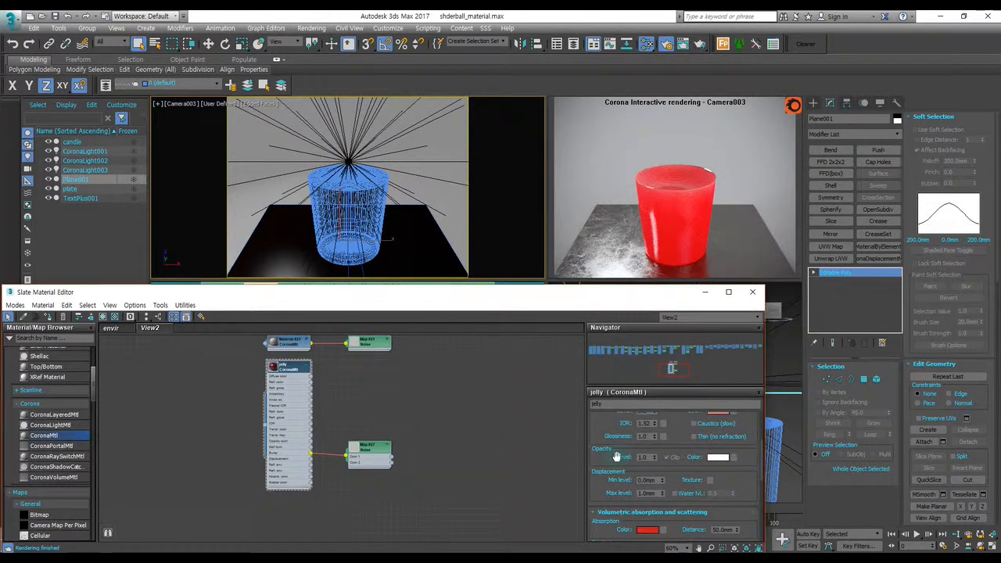
{"action": "scroll", "coordinate": [614, 455], "scroll_direction": "down", "scroll_amount": 2}
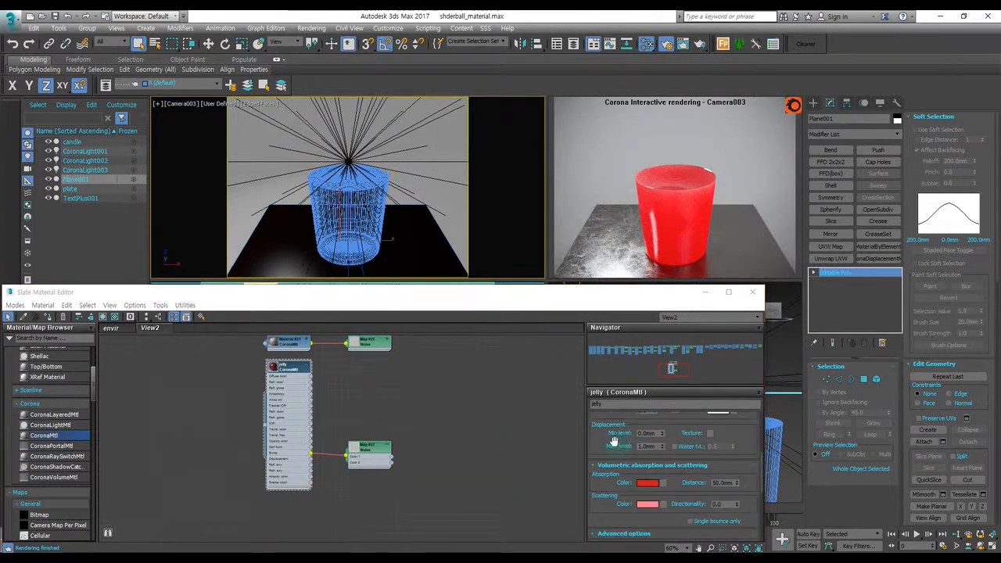
{"action": "scroll", "coordinate": [614, 441], "scroll_direction": "down", "scroll_amount": 1}
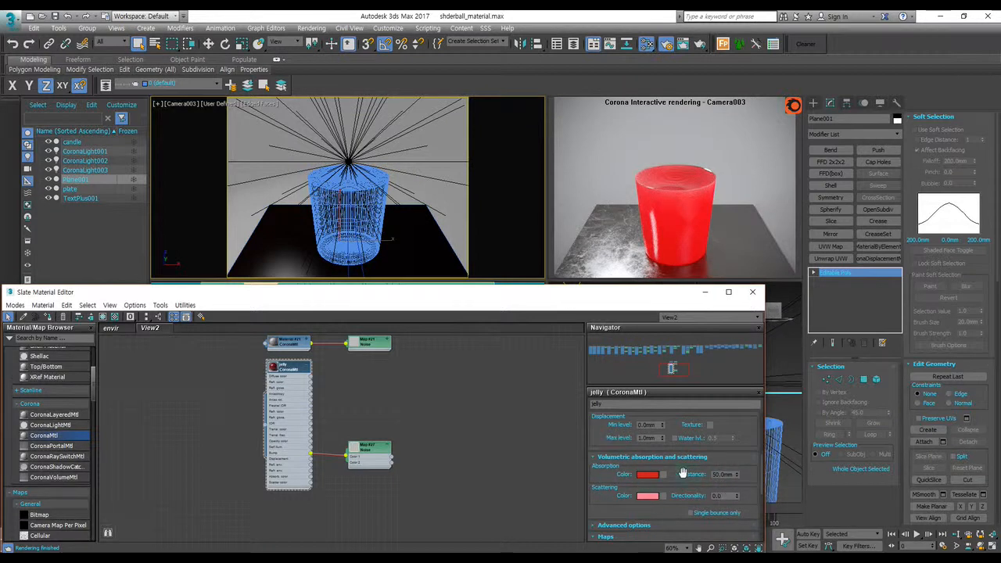
{"action": "mouse_move", "coordinate": [734, 474]}
{"action": "left_mouse_down"}
{"action": "mouse_move", "coordinate": [738, 452]}
{"action": "mouse_move", "coordinate": [734, 469]}
{"action": "left_mouse_up"}
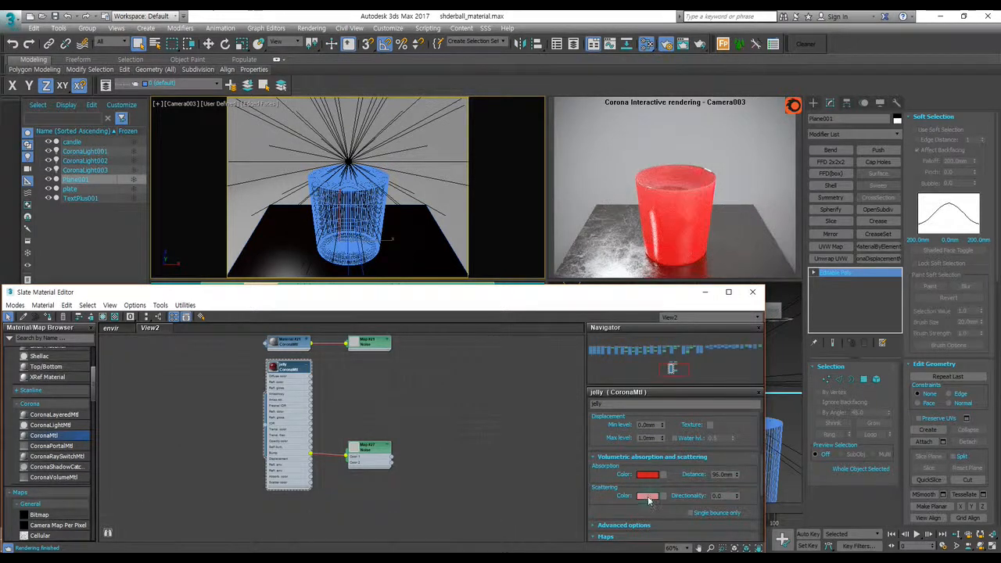
{"action": "left_click", "coordinate": [646, 495]}
{"action": "left_click", "coordinate": [342, 131]}
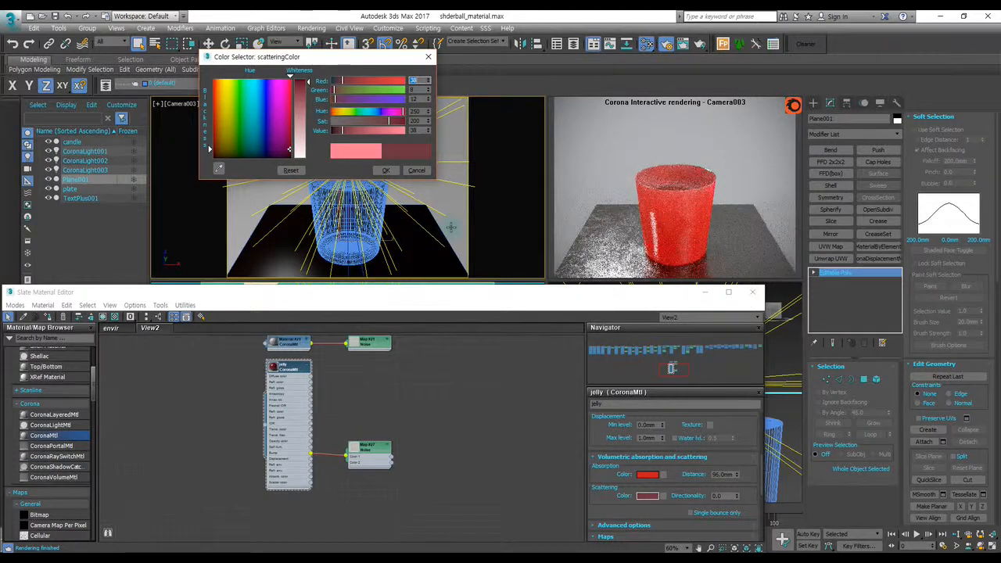
{"action": "left_click", "coordinate": [340, 131]}
{"action": "left_click", "coordinate": [337, 130]}
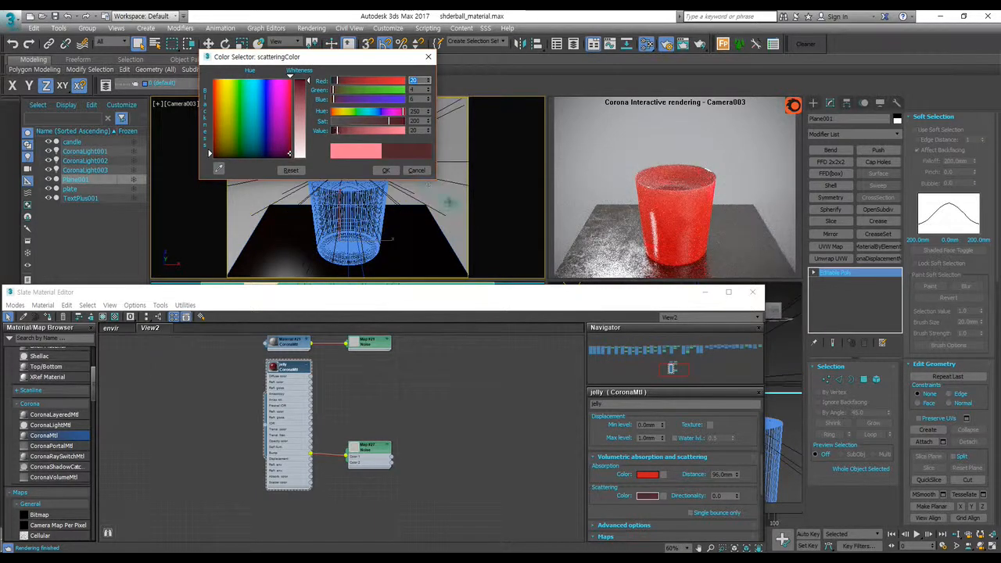
{"action": "left_click", "coordinate": [345, 130]}
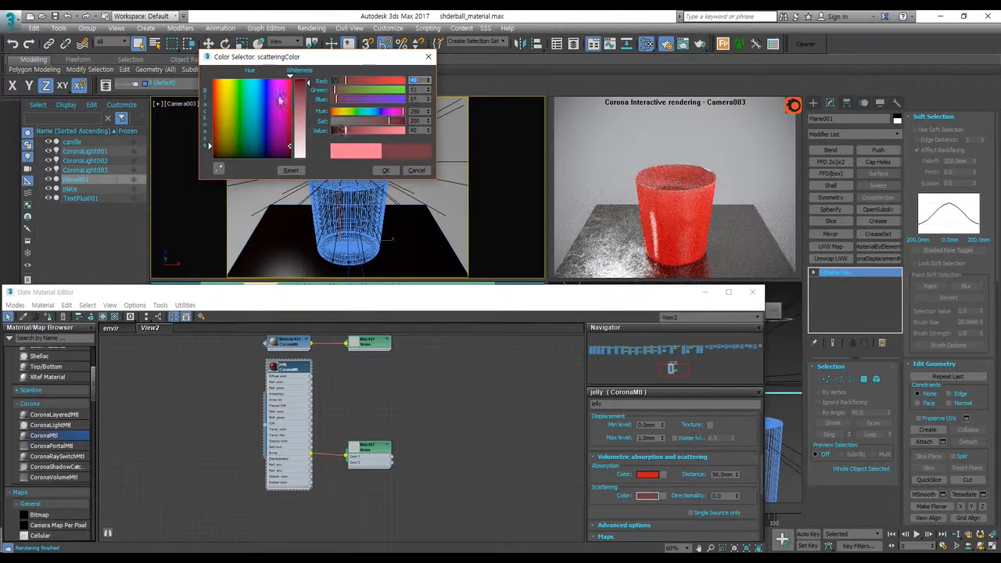
{"action": "left_click", "coordinate": [419, 173]}
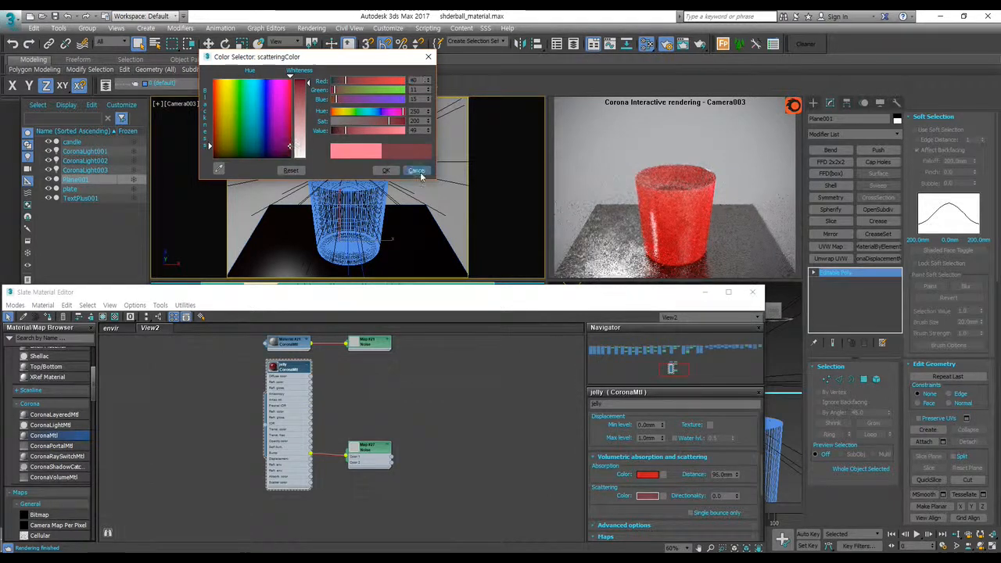
- Copy the jelly material's absorption color to its scattering color and darken the scattering color to a value of 55
{"action": "right_click", "coordinate": [649, 481]}
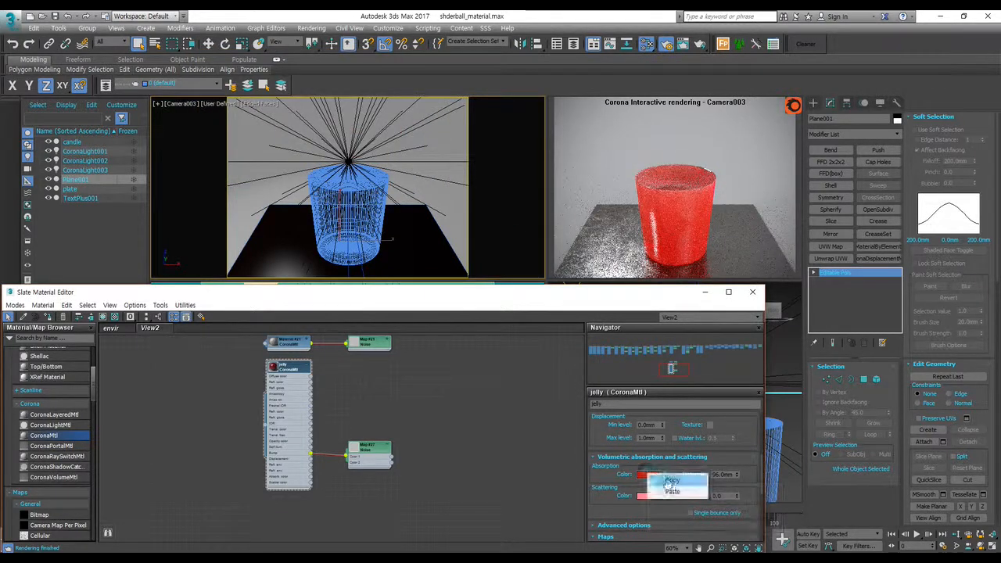
{"action": "left_click", "coordinate": [669, 477]}
{"action": "right_click", "coordinate": [646, 496]}
{"action": "left_click", "coordinate": [669, 514]}
{"action": "left_click", "coordinate": [647, 496]}
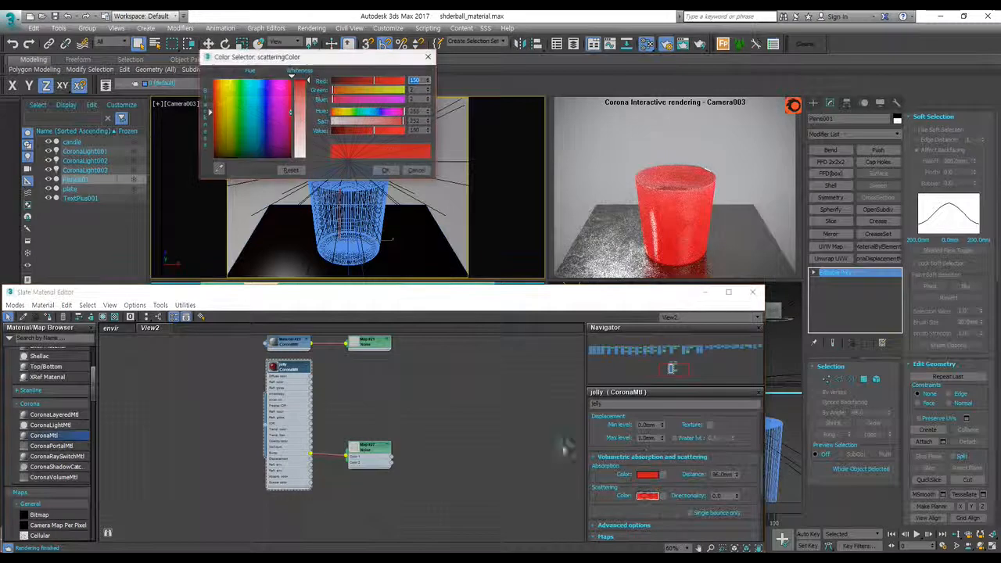
{"action": "left_click", "coordinate": [353, 131]}
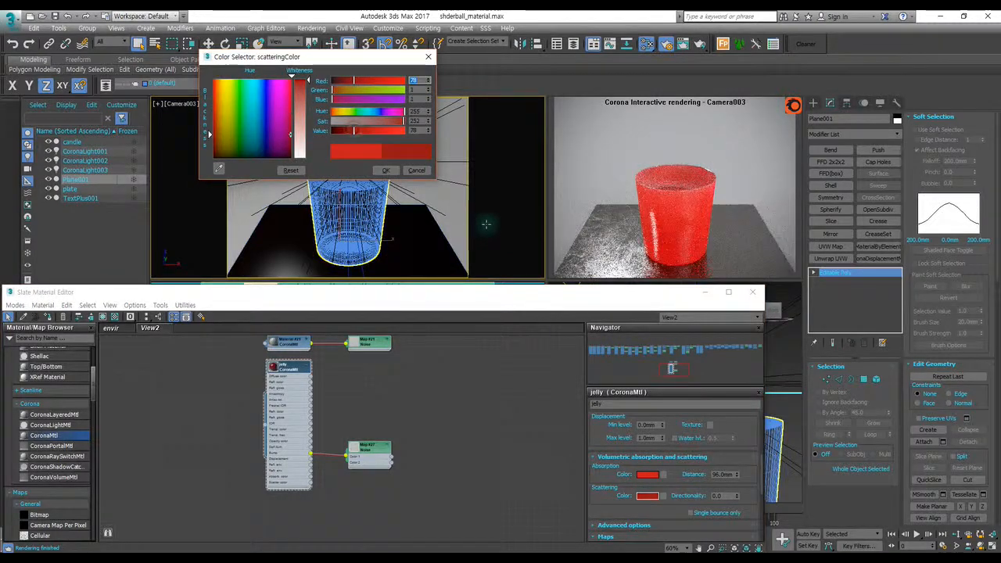
{"action": "left_click_drag", "start_coordinate": [354, 132], "coordinate": [347, 131]}
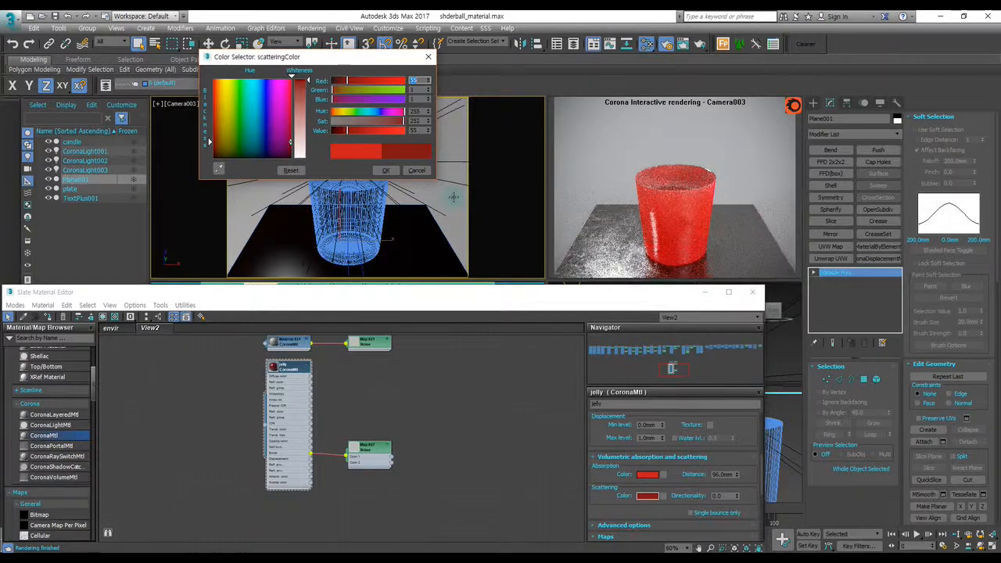
{"action": "left_click", "coordinate": [386, 172]}
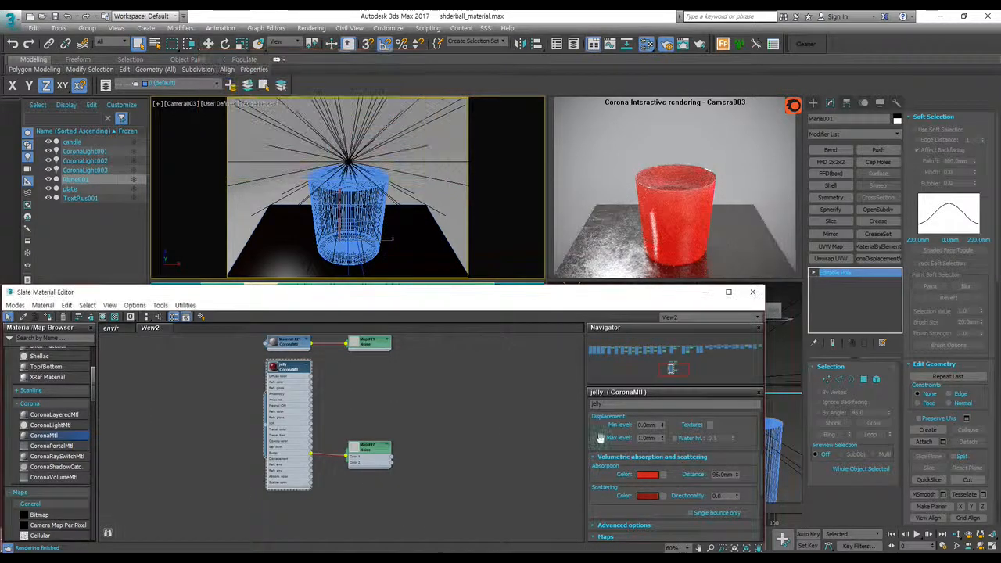
- Look over the jelly material's basic options and hide the candle cup object in the scene
{"action": "scroll", "coordinate": [598, 438], "scroll_direction": "up", "scroll_amount": 5}
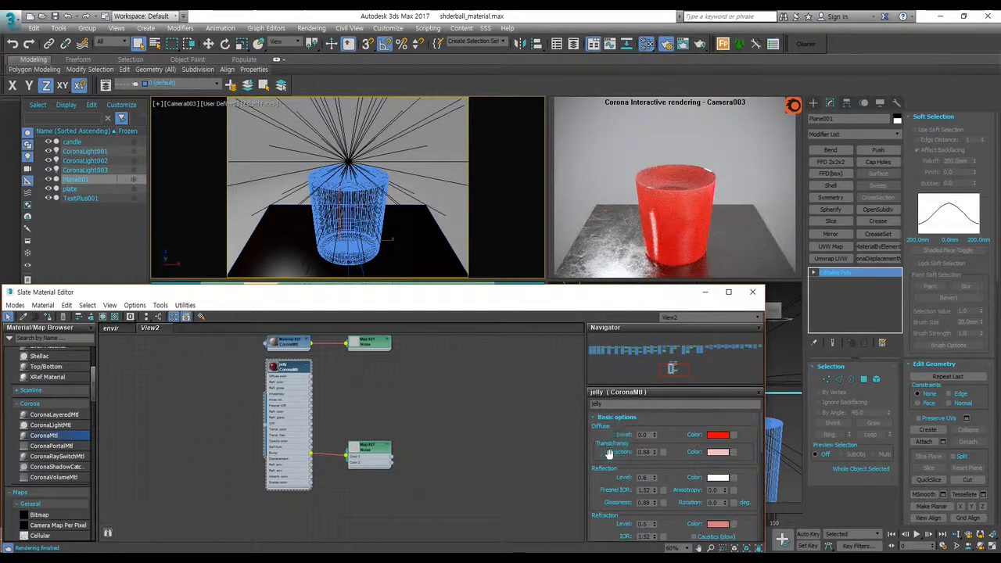
{"action": "scroll", "coordinate": [608, 453], "scroll_direction": "down", "scroll_amount": 2}
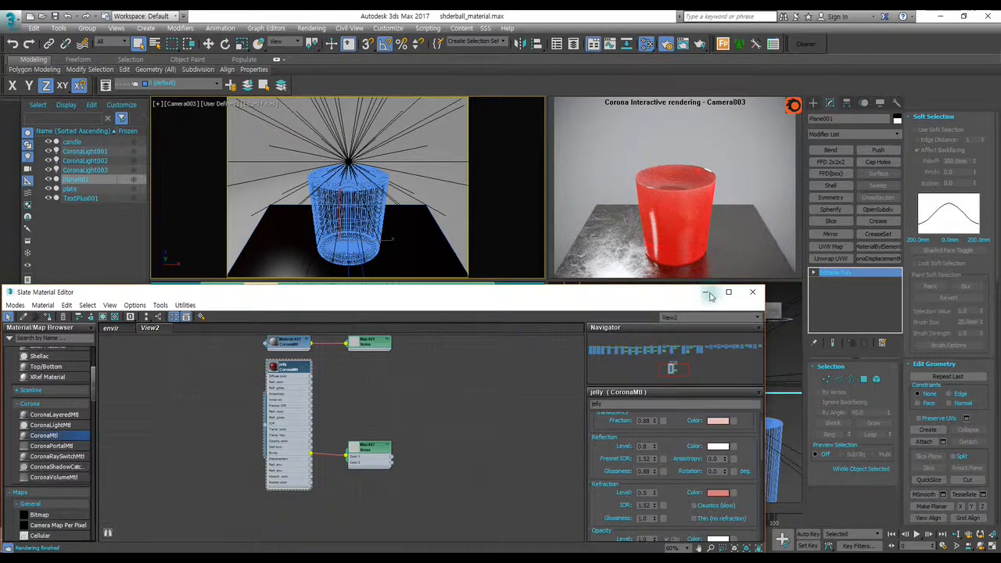
{"action": "left_click", "coordinate": [707, 294]}
{"action": "right_click", "coordinate": [355, 196]}
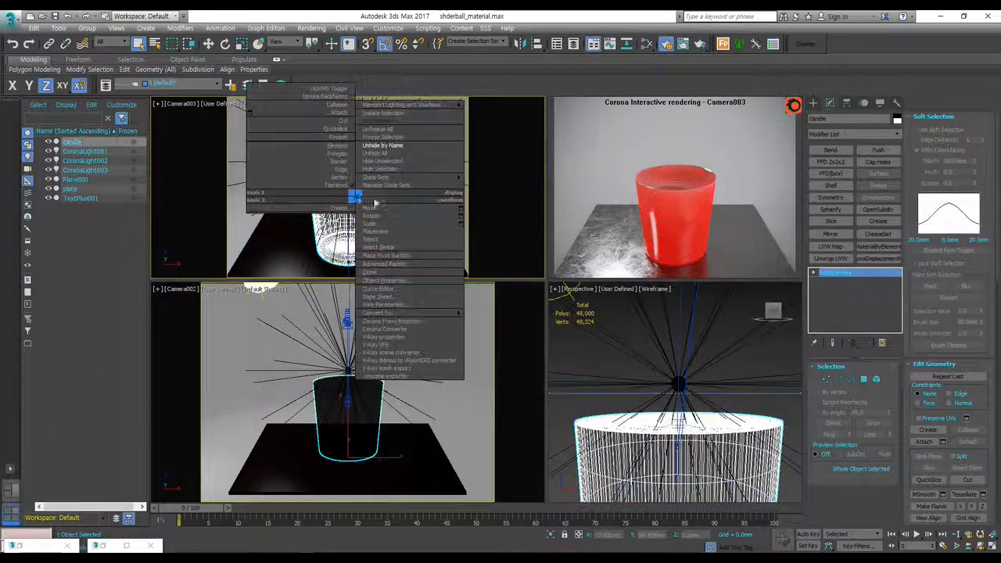
{"action": "left_click", "coordinate": [406, 162]}
- Unhide the shader ball objects Object001 and ball_inner by name
{"action": "right_click", "coordinate": [309, 182]}
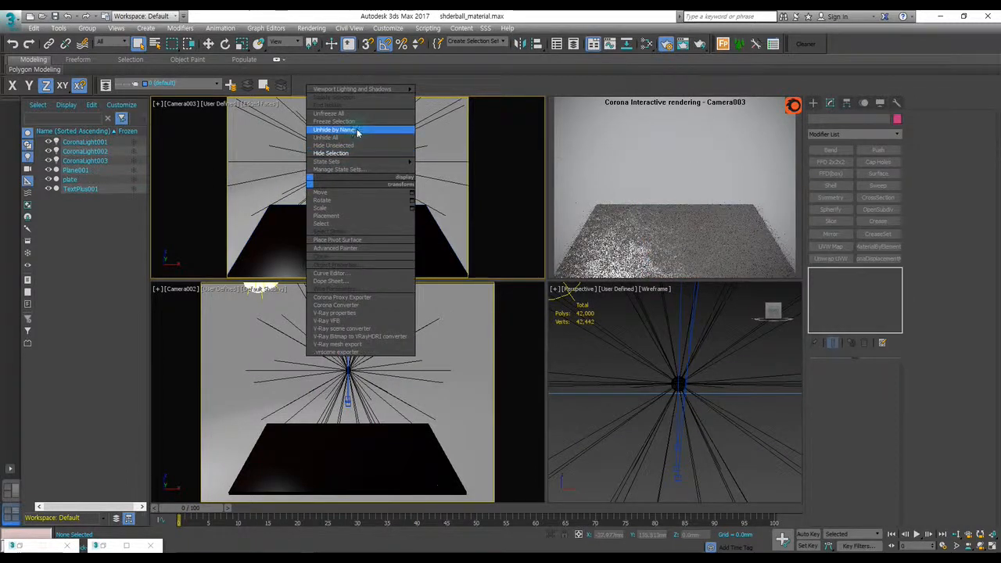
{"action": "left_click", "coordinate": [358, 132]}
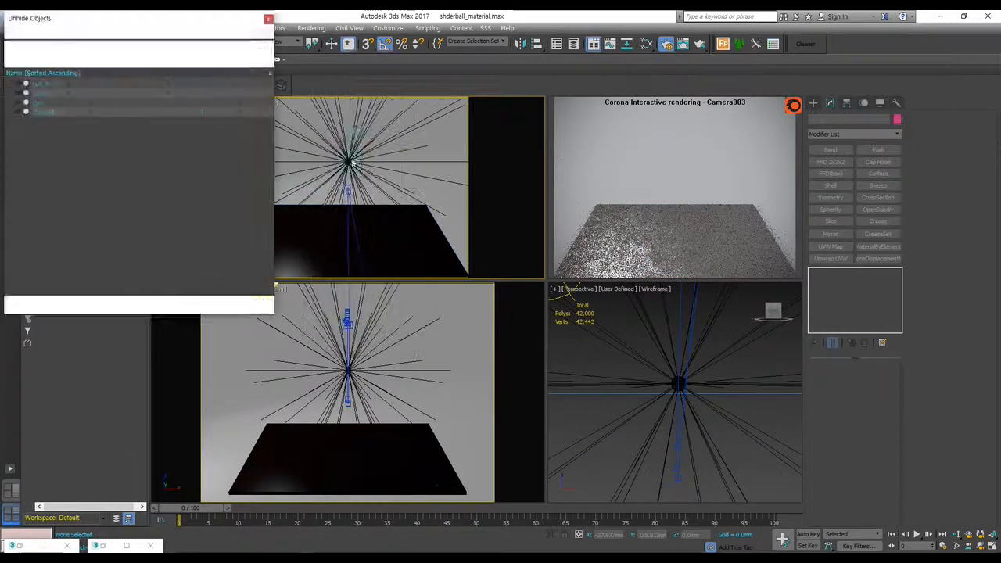
{"action": "left_click", "coordinate": [51, 86]}
{"action": "left_click", "coordinate": [51, 113]}
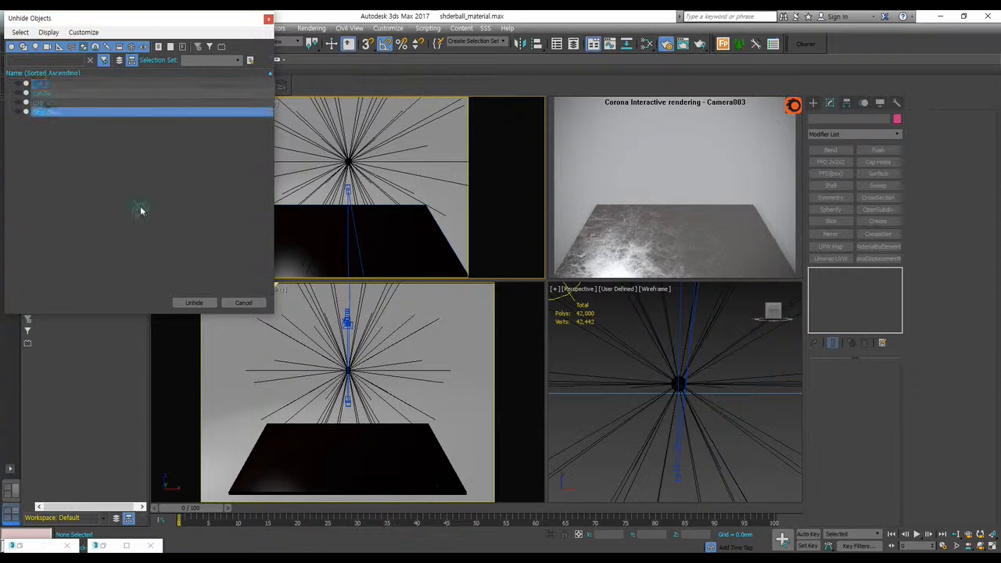
{"action": "left_click", "coordinate": [194, 303]}
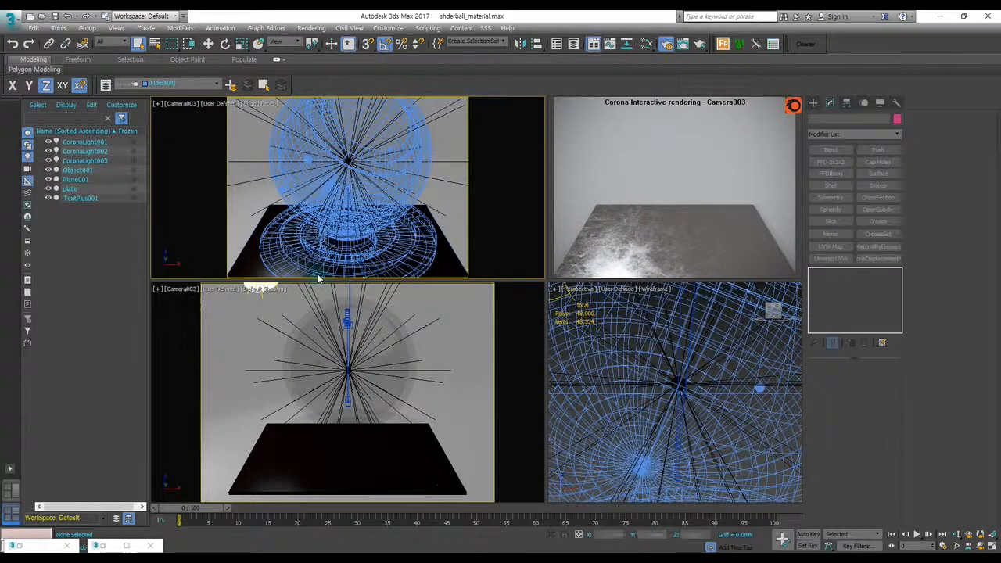
{"action": "right_click", "coordinate": [338, 150]}
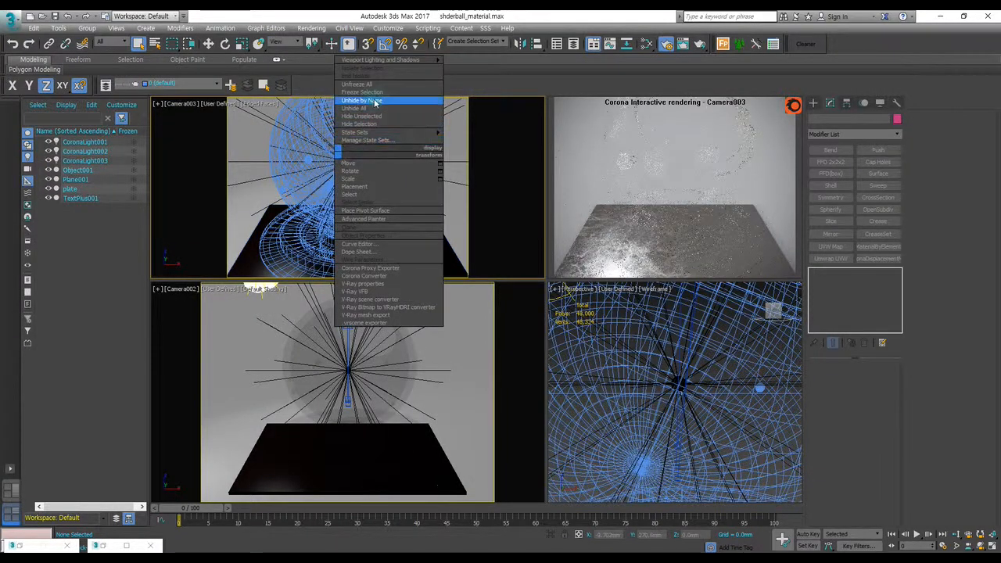
{"action": "left_click", "coordinate": [376, 103]}
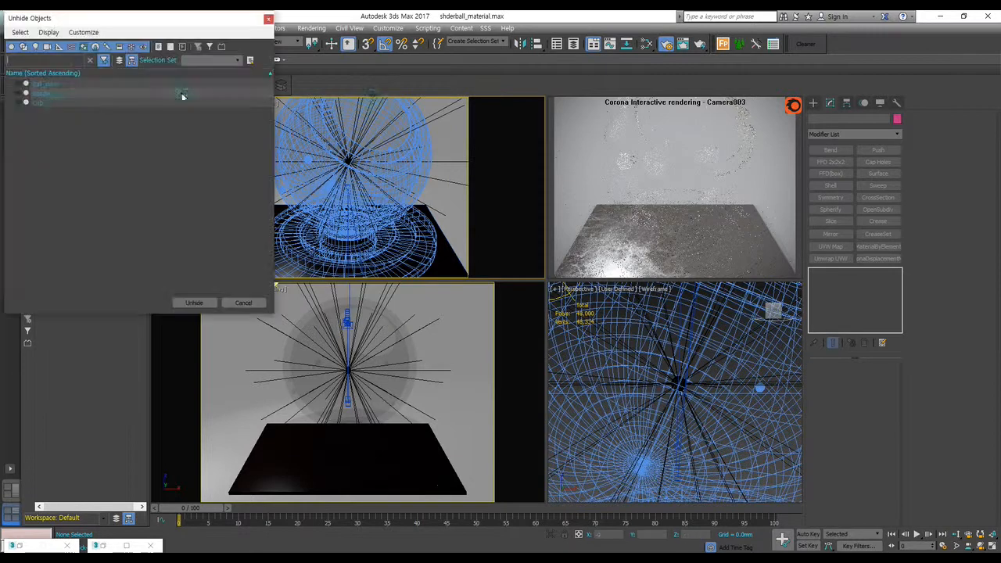
{"action": "left_click", "coordinate": [53, 84]}
{"action": "left_click", "coordinate": [196, 304]}
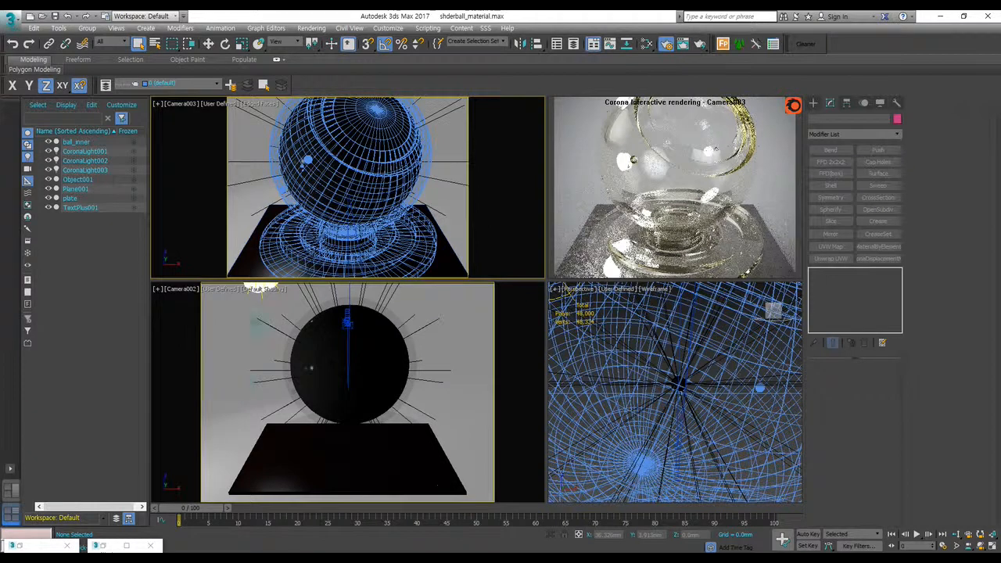
- Assign the jelly material to the outer shader ball, Object001
{"action": "left_click", "coordinate": [312, 200]}
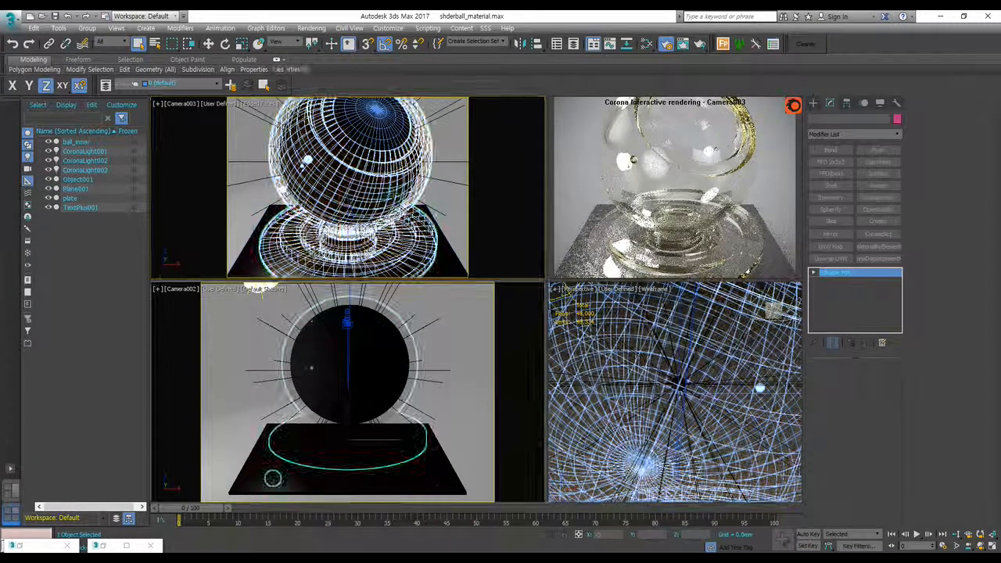
{"action": "key", "text": "m"}
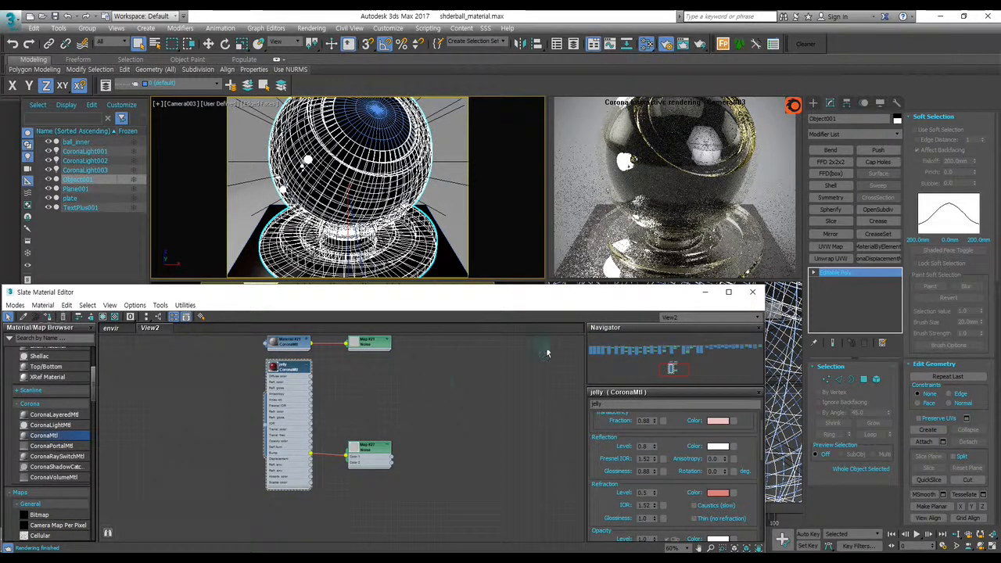
{"action": "left_click", "coordinate": [705, 292]}
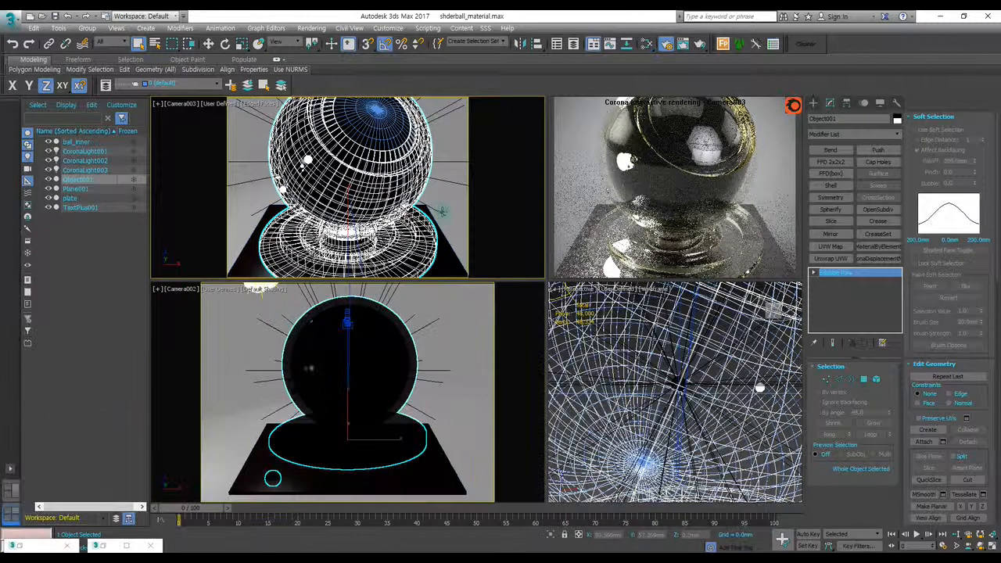
{"action": "key", "text": "m"}
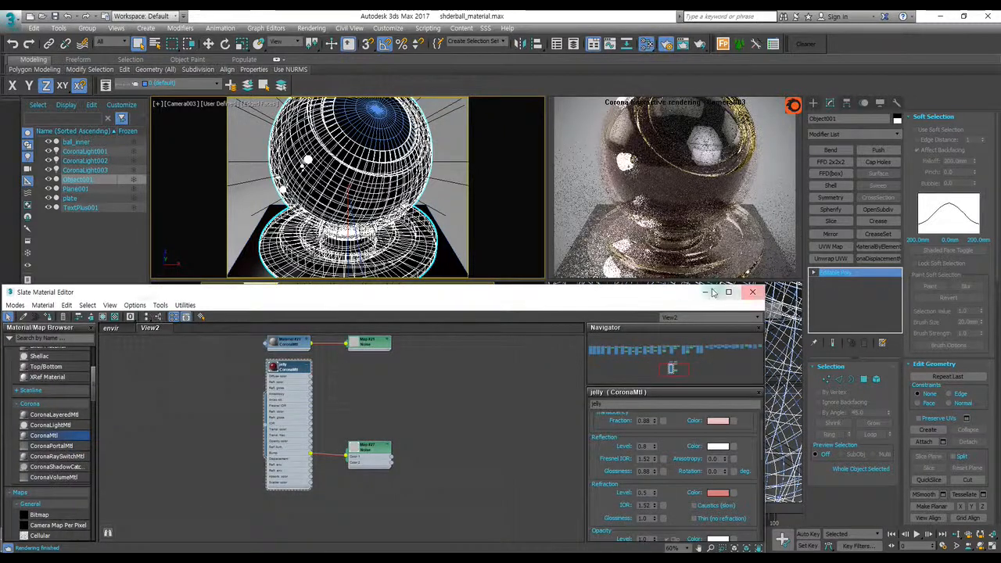
{"action": "left_click", "coordinate": [705, 292]}
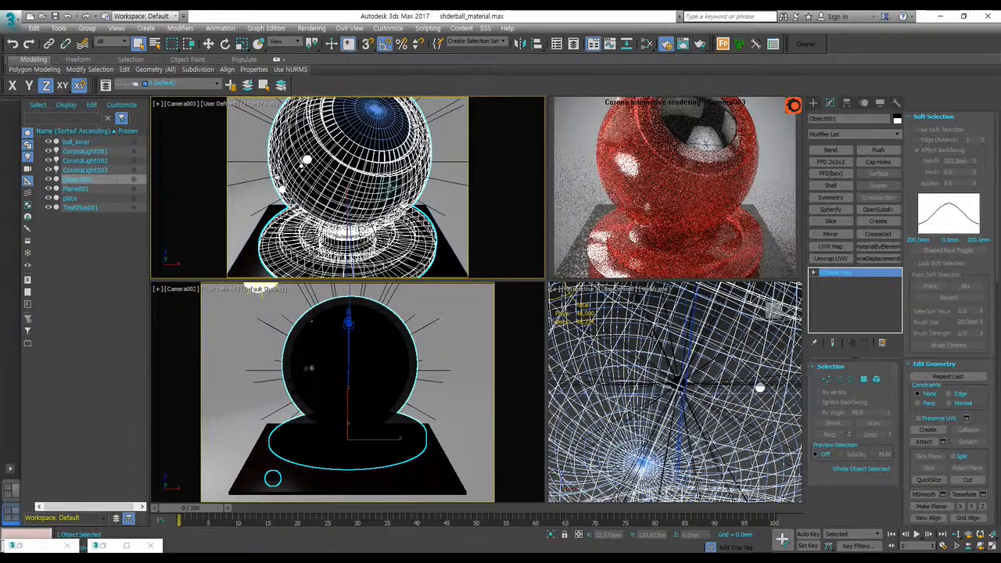
- Switch the Camera003 viewport to Camera001 and show the shader ball from that view in the interactive rendering
{"action": "key", "text": "c"}
{"action": "double_click", "coordinate": [474, 206]}
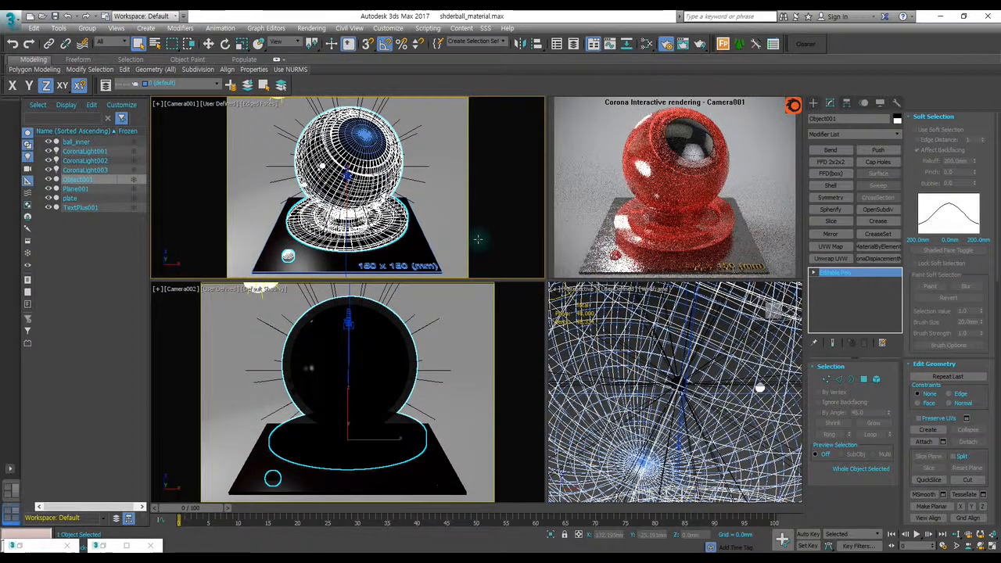
{"action": "right_click", "coordinate": [528, 338]}
{"action": "left_click", "coordinate": [528, 336]}
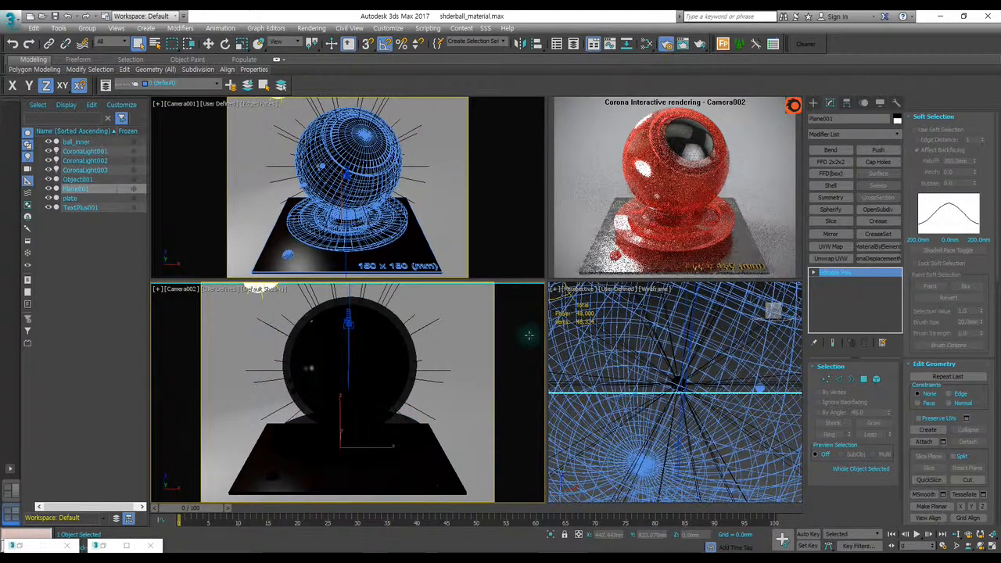
{"action": "right_click", "coordinate": [474, 222]}
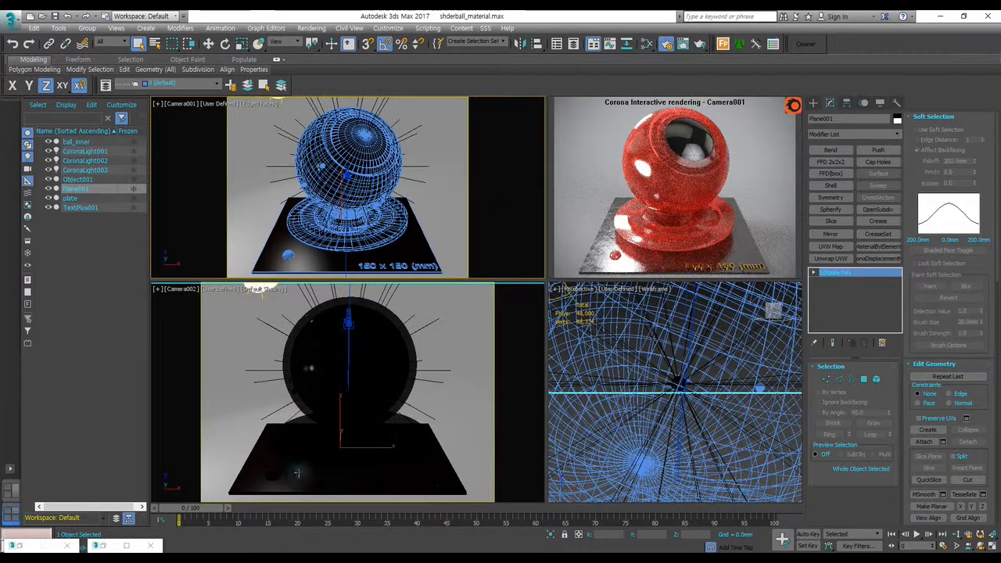
- Move the Noise map node nearer the jelly material and review the material's translucency, refraction and volumetric settings
{"action": "key", "text": "m"}
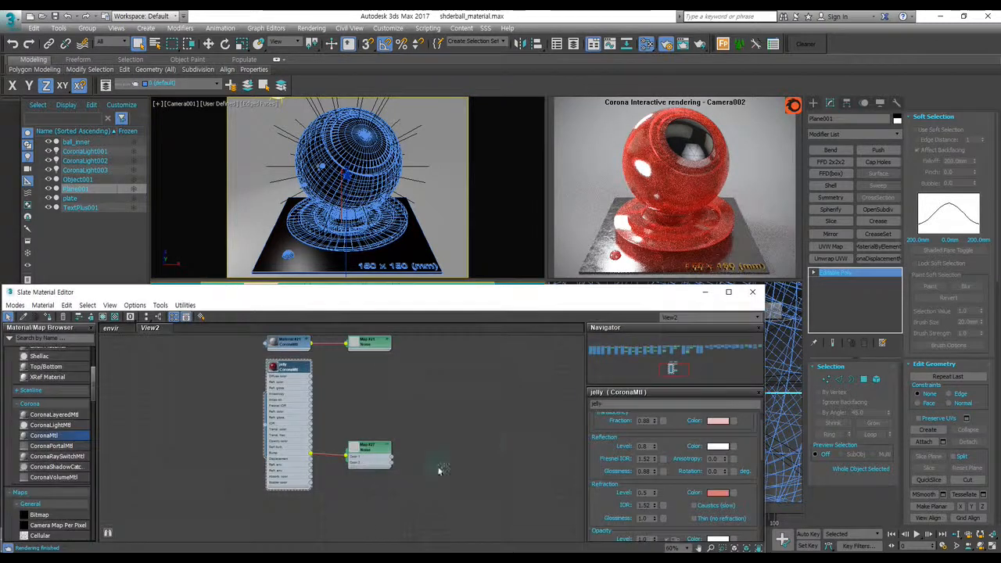
{"action": "left_click_drag", "start_coordinate": [369, 449], "coordinate": [356, 436]}
{"action": "left_click", "coordinate": [485, 262]}
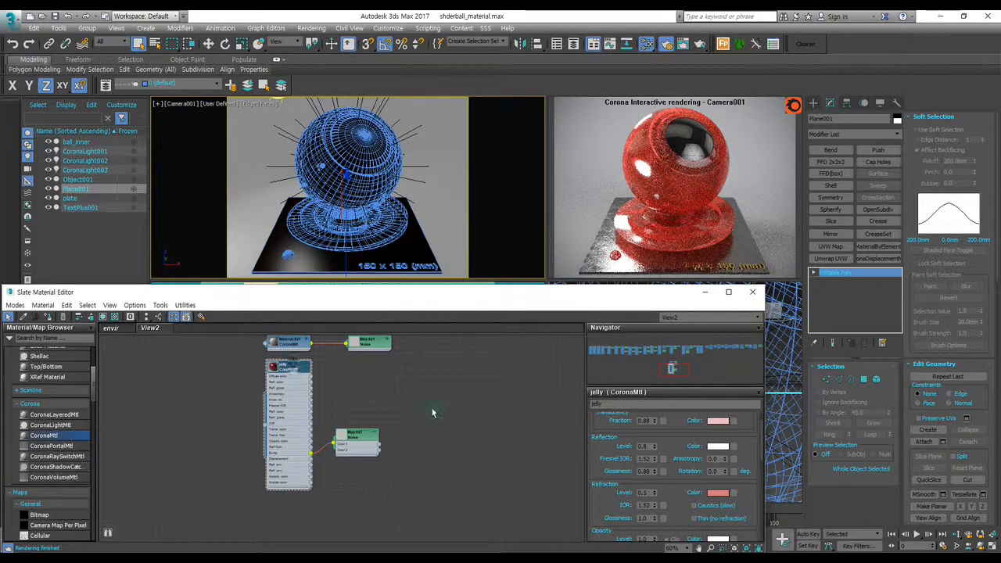
{"action": "scroll", "coordinate": [625, 443], "scroll_direction": "up", "scroll_amount": 2}
{"action": "double_click", "coordinate": [644, 452]}
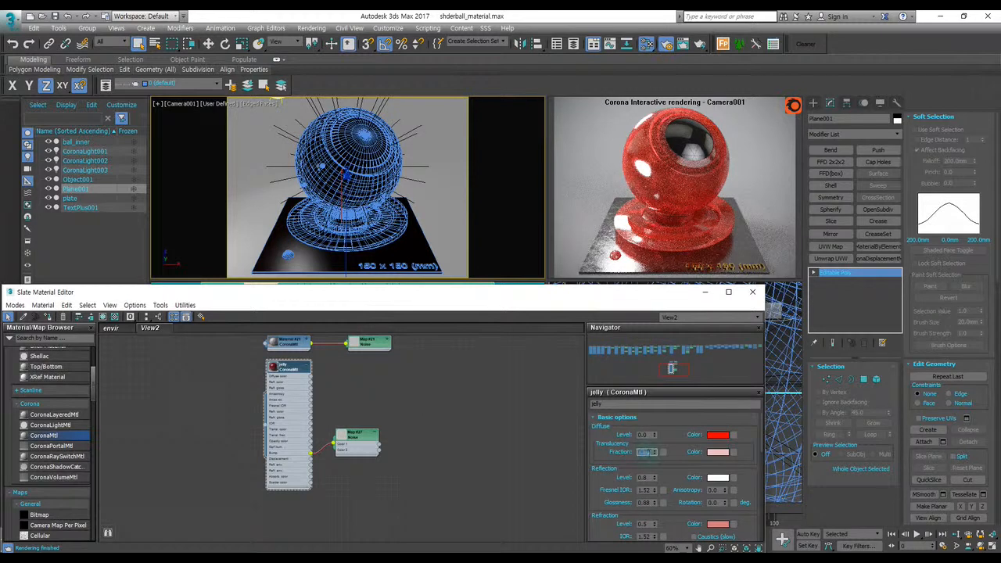
{"action": "scroll", "coordinate": [609, 474], "scroll_direction": "down", "scroll_amount": 8}
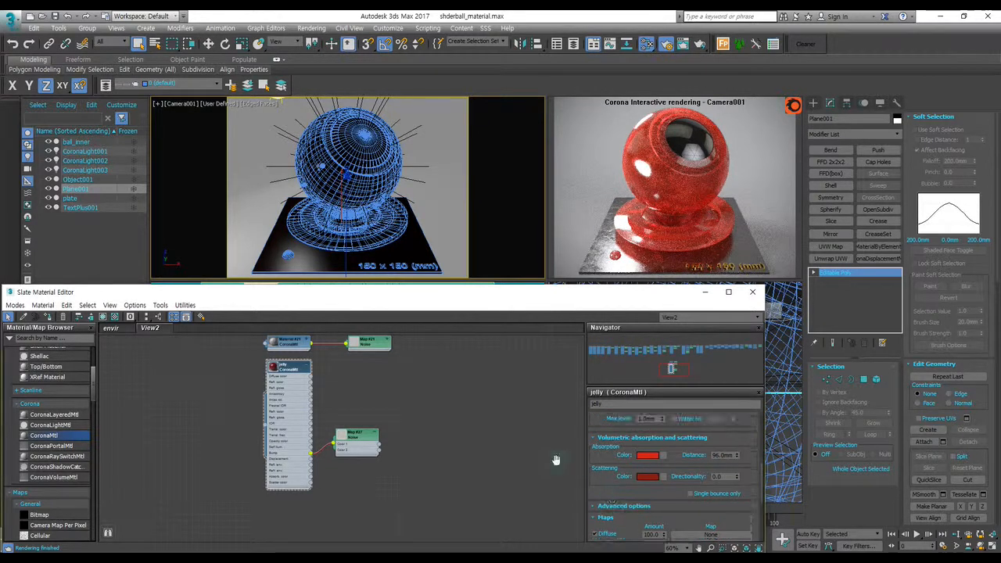
{"action": "scroll", "coordinate": [619, 461], "scroll_direction": "up", "scroll_amount": 4}
{"action": "scroll", "coordinate": [622, 462], "scroll_direction": "up", "scroll_amount": 1}
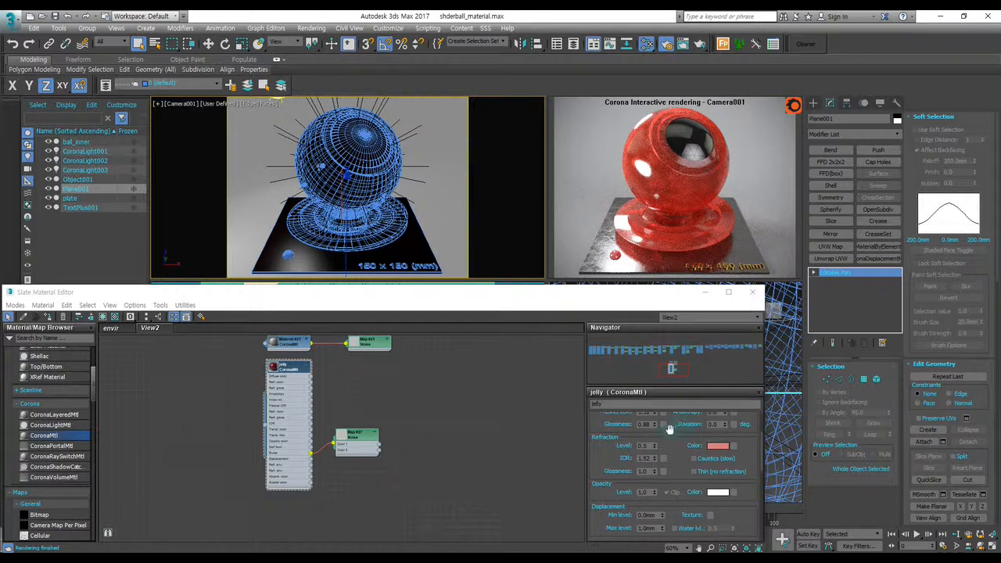
- Try a more saturated red refraction color on the jelly material, with saturation 247 and value 171
{"action": "left_click", "coordinate": [718, 444]}
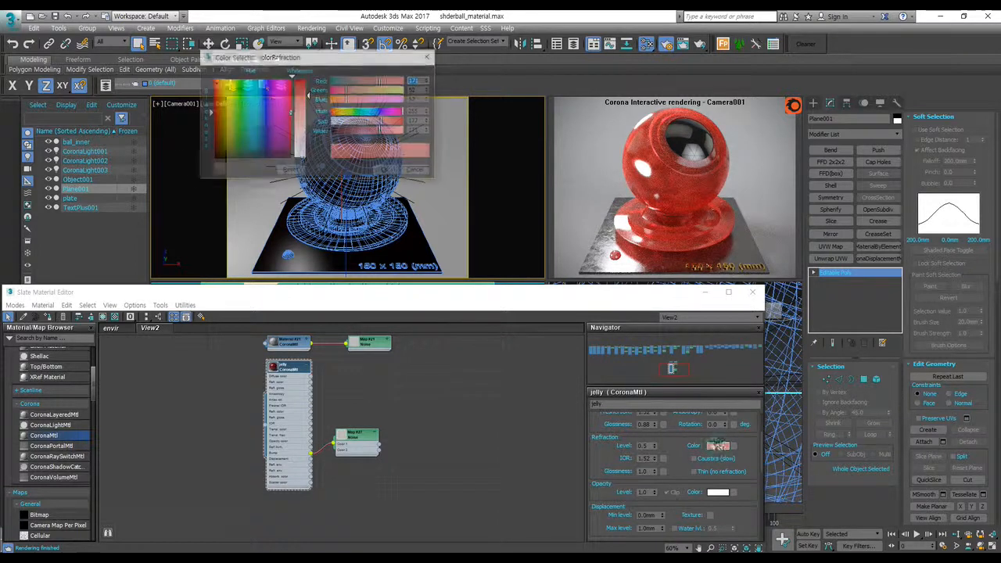
{"action": "left_click_drag", "start_coordinate": [387, 123], "coordinate": [402, 122]}
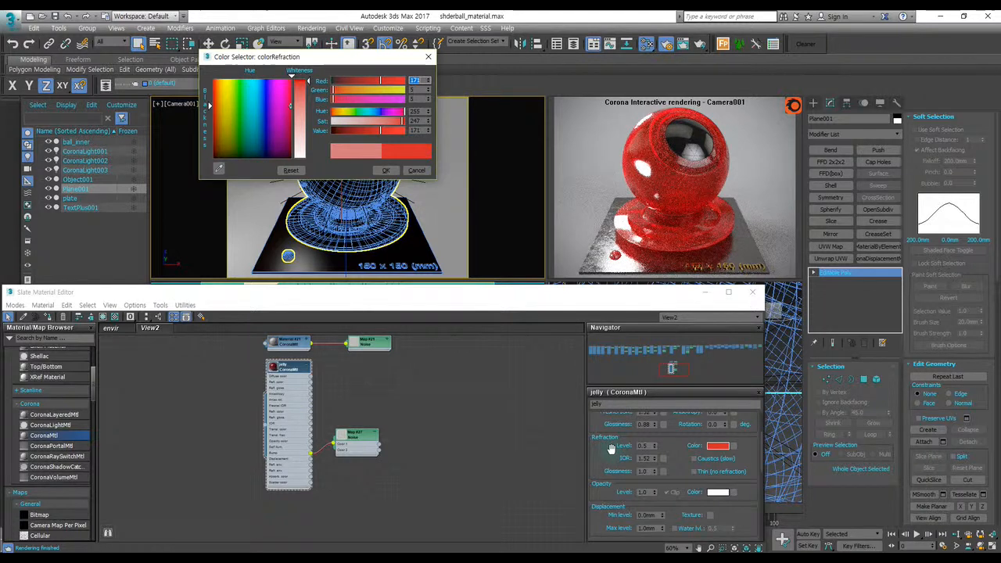
{"action": "scroll", "coordinate": [613, 452], "scroll_direction": "down", "scroll_amount": 3}
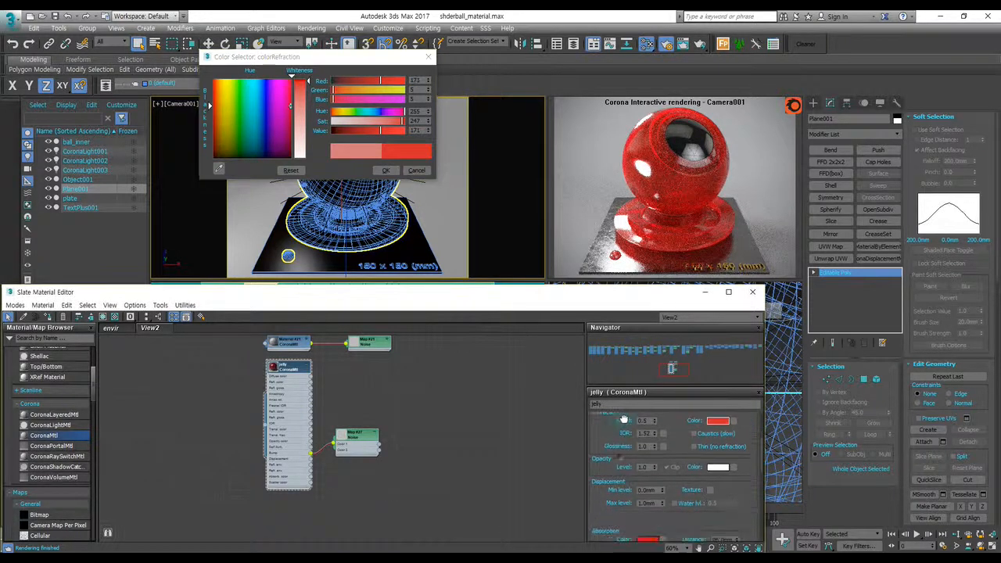
{"action": "scroll", "coordinate": [613, 500], "scroll_direction": "down", "scroll_amount": 2}
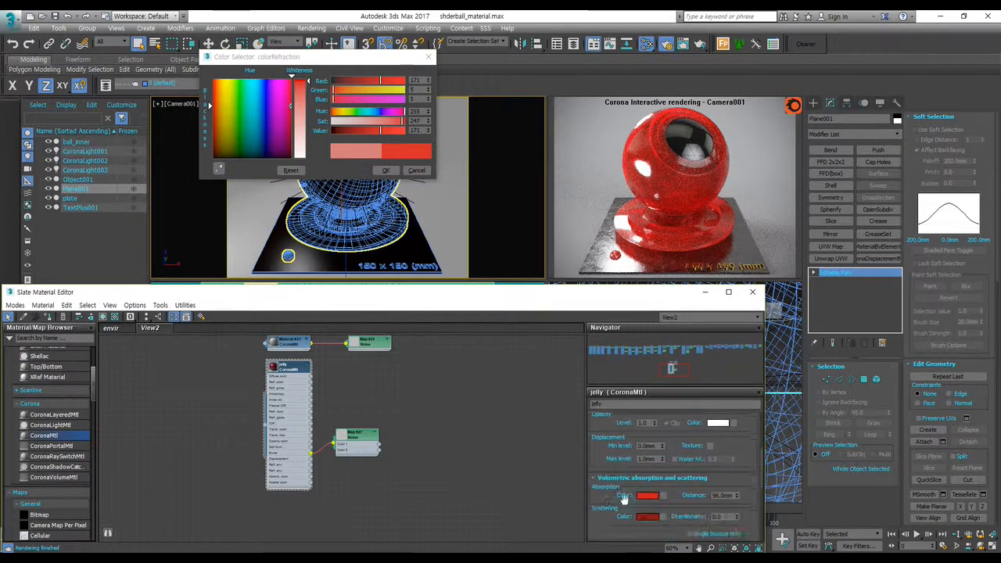
{"action": "left_click", "coordinate": [417, 171]}
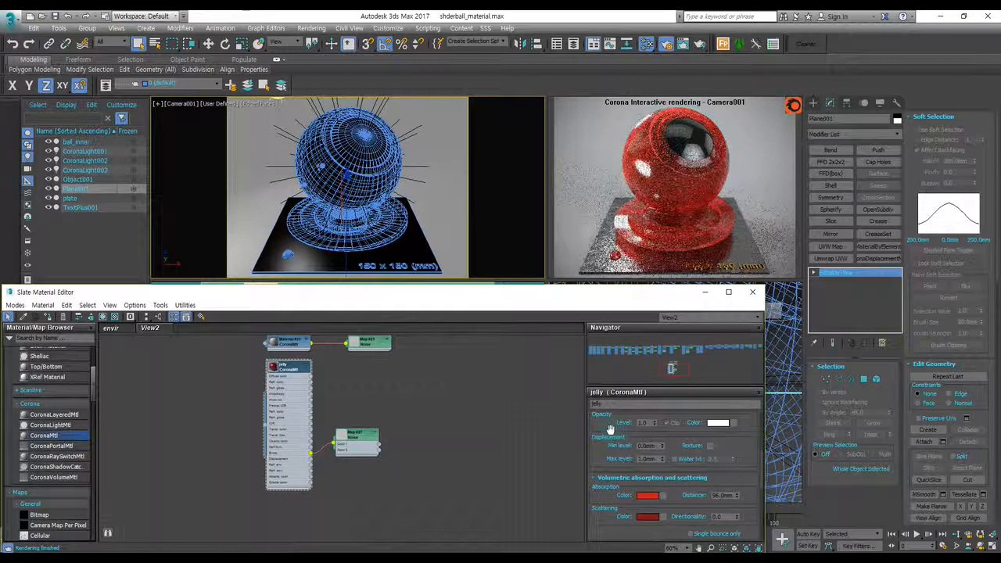
{"action": "scroll", "coordinate": [611, 428], "scroll_direction": "up", "scroll_amount": 3}
{"action": "left_click", "coordinate": [722, 422]}
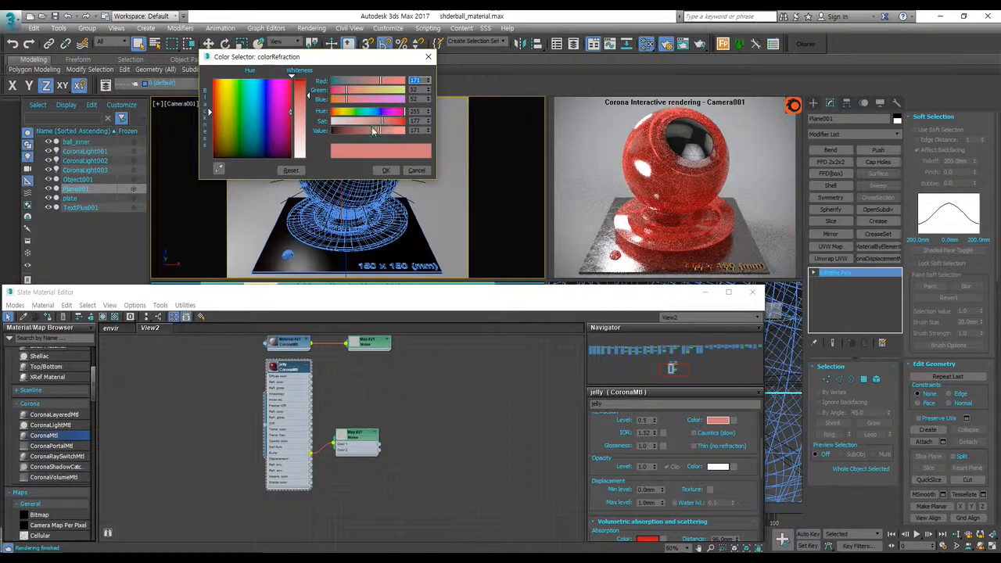
{"action": "left_click", "coordinate": [382, 171]}
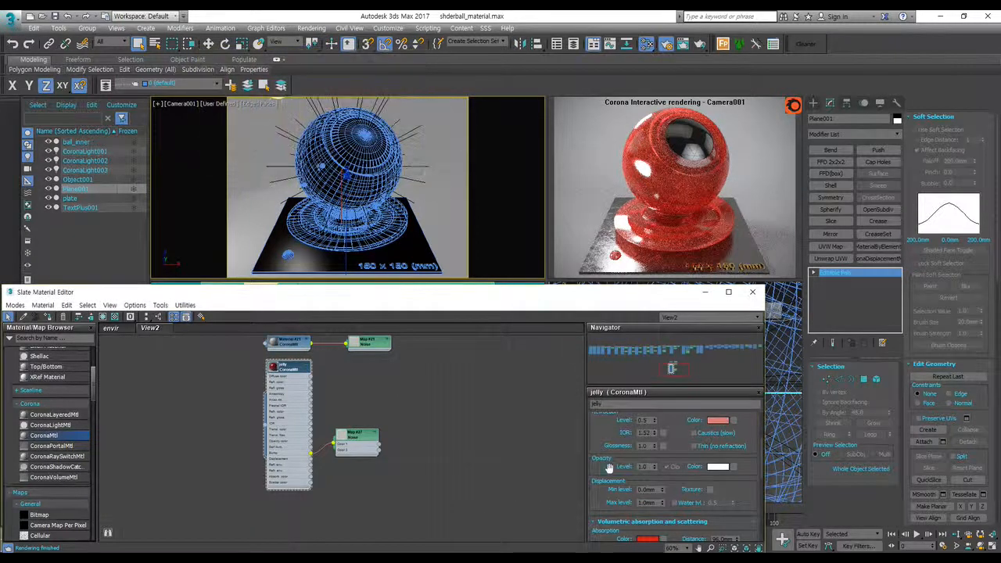
- Darken the jelly material's volumetric absorption color to a value of 100
{"action": "scroll", "coordinate": [606, 438], "scroll_direction": "down", "scroll_amount": 4}
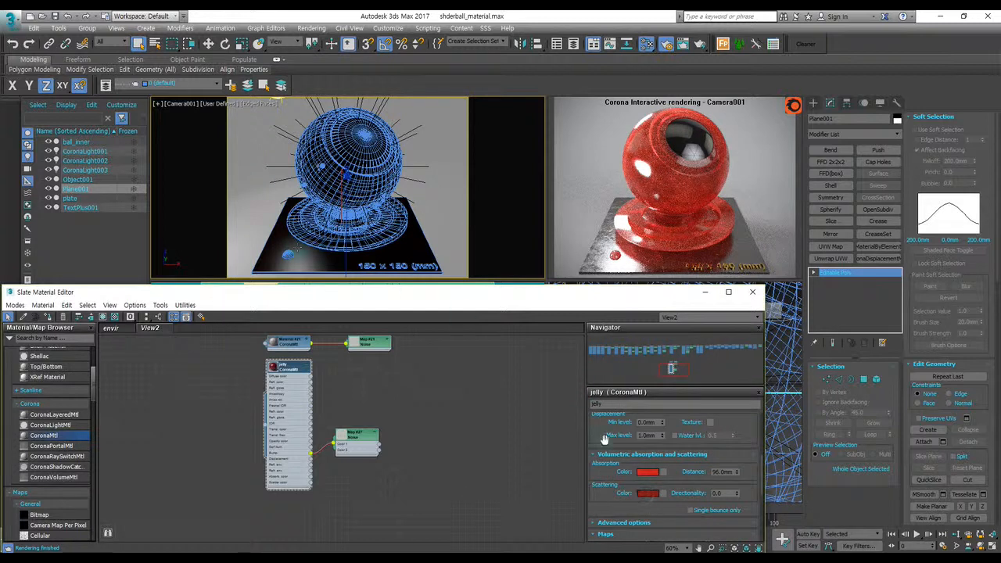
{"action": "left_click", "coordinate": [648, 472]}
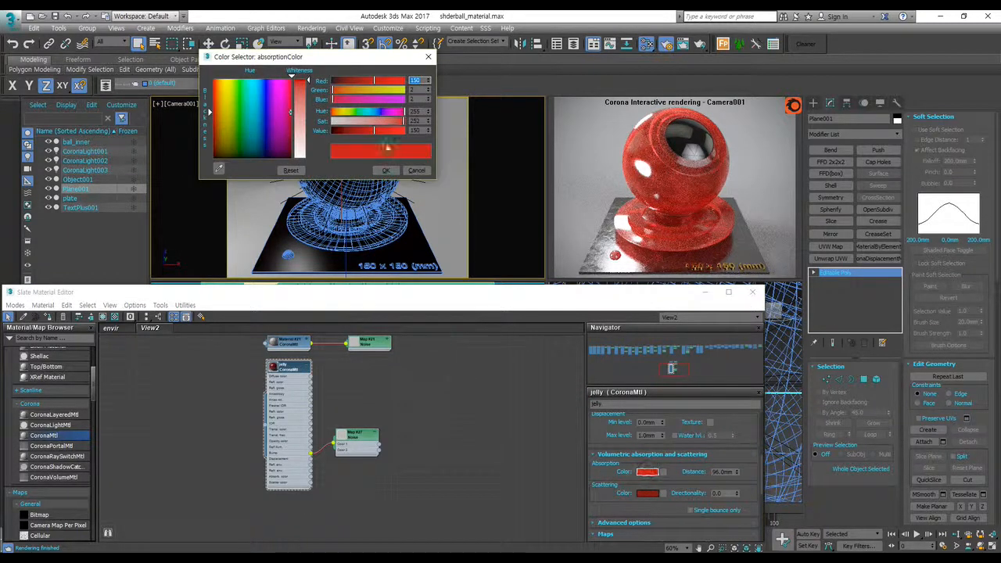
{"action": "left_click_drag", "start_coordinate": [370, 138], "coordinate": [360, 138]}
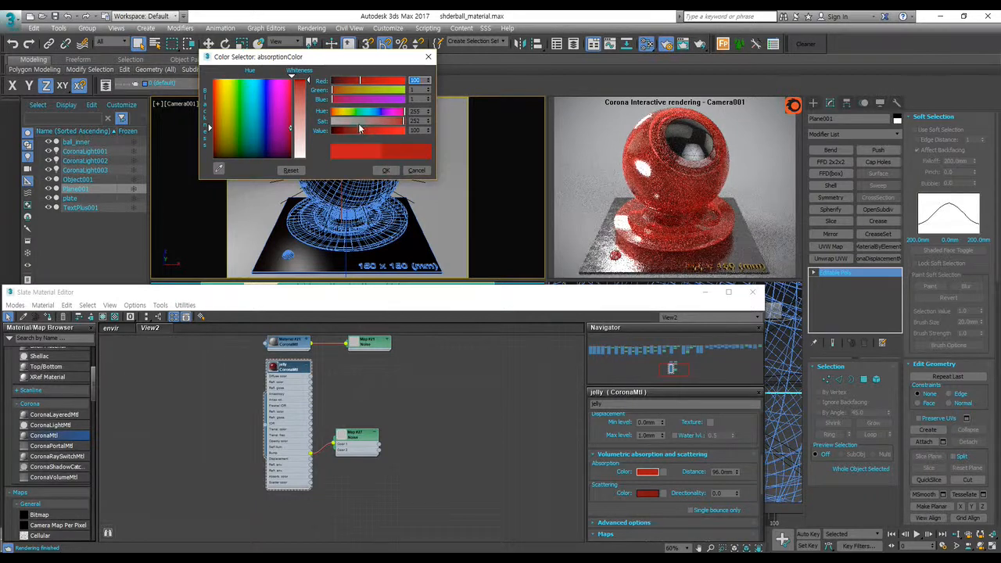
{"action": "left_click", "coordinate": [384, 170]}
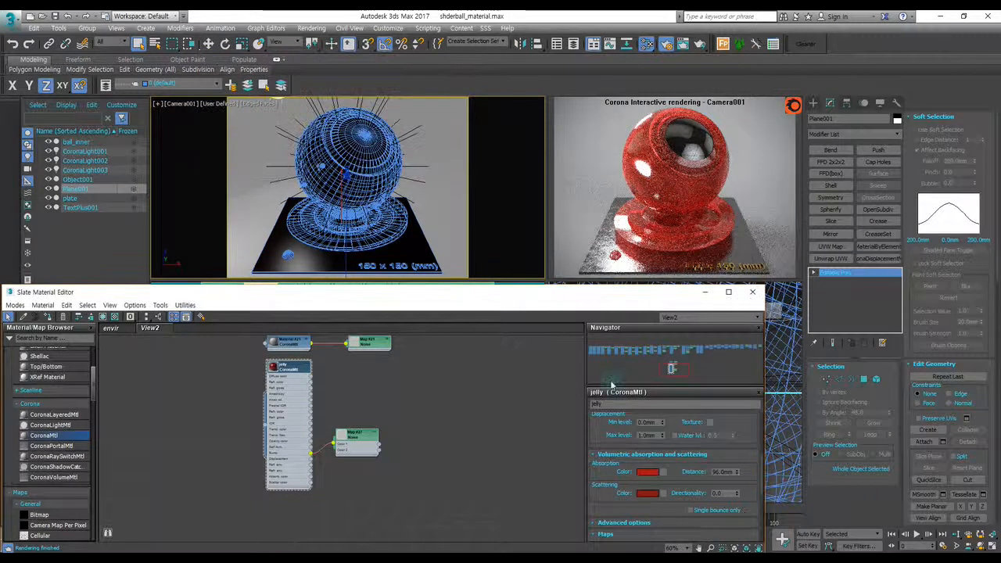
{"action": "scroll", "coordinate": [672, 442], "scroll_direction": "up", "scroll_amount": 5}
{"action": "scroll", "coordinate": [675, 440], "scroll_direction": "down", "scroll_amount": 3}
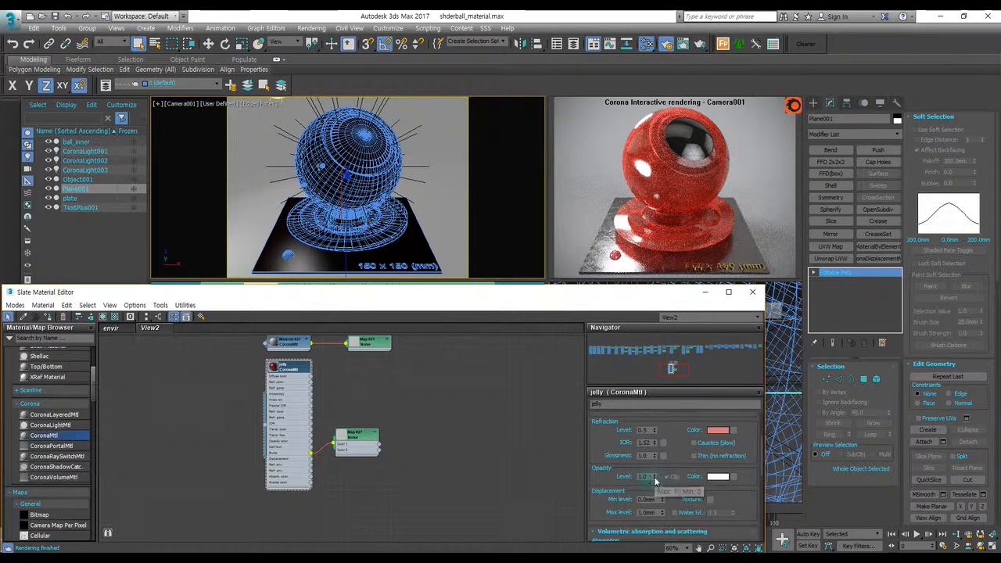
- Try the jelly material's opacity level at 0, and restore it to 1.0
{"action": "left_click_drag", "start_coordinate": [655, 480], "coordinate": [655, 477]}
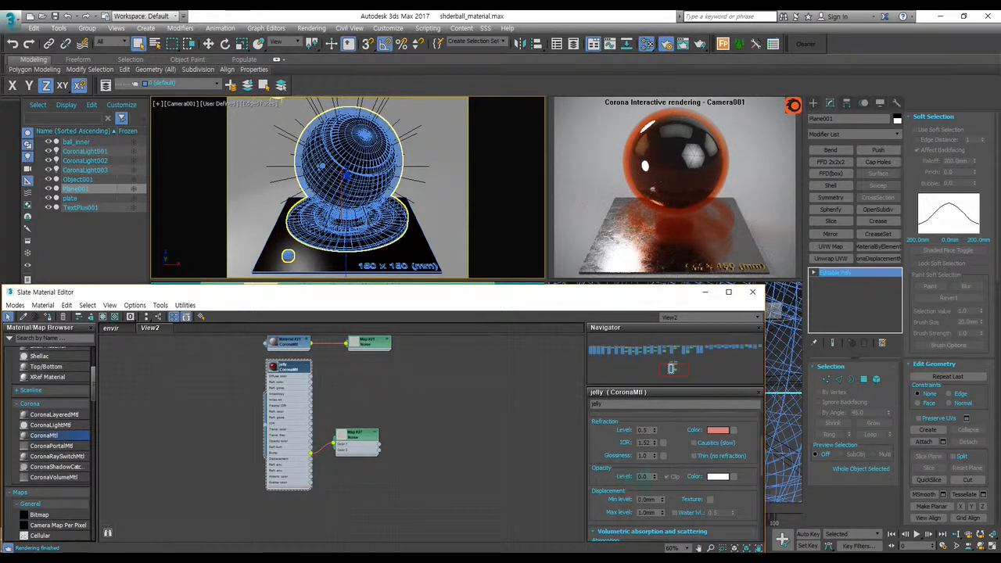
{"action": "left_click_drag", "start_coordinate": [655, 477], "coordinate": [658, 467]}
- Set the jelly material's translucency color to a deeper red with saturation 192 and value 181, comparing it with the reference jelly photo
{"action": "scroll", "coordinate": [661, 473], "scroll_direction": "up", "scroll_amount": 3}
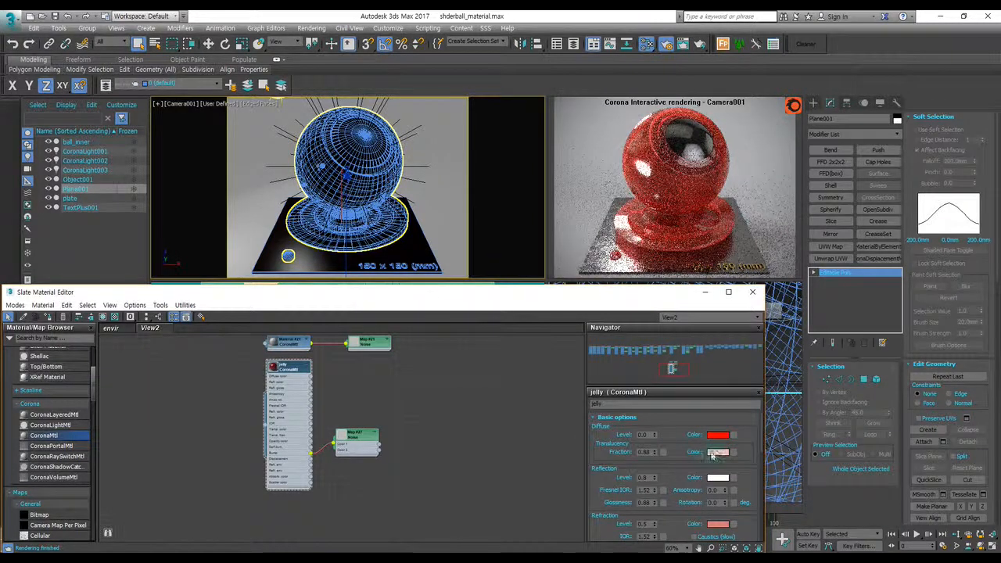
{"action": "left_click", "coordinate": [713, 456]}
{"action": "left_click_drag", "start_coordinate": [300, 100], "coordinate": [298, 95]}
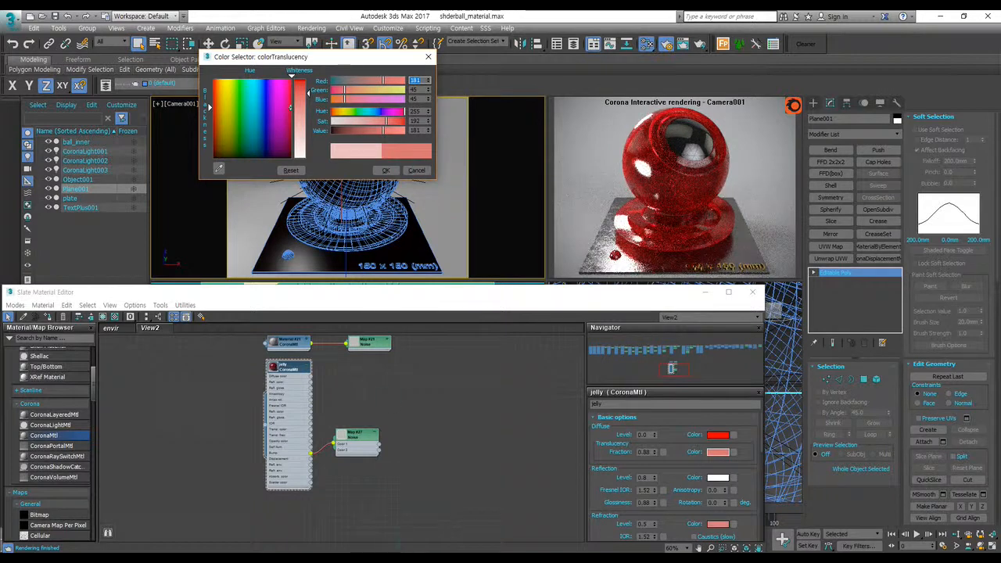
{"action": "left_click", "coordinate": [358, 558]}
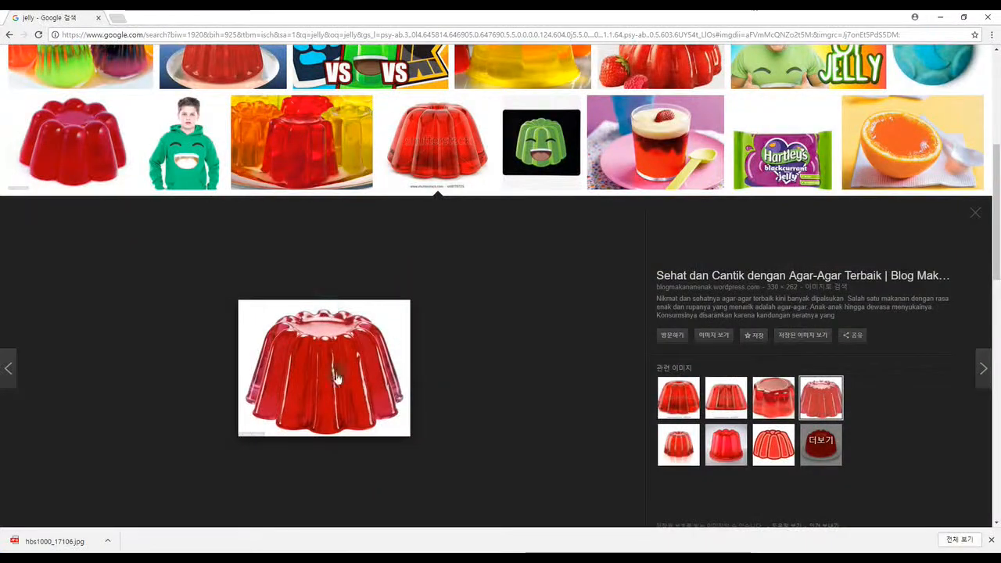
{"action": "left_click", "coordinate": [939, 17]}
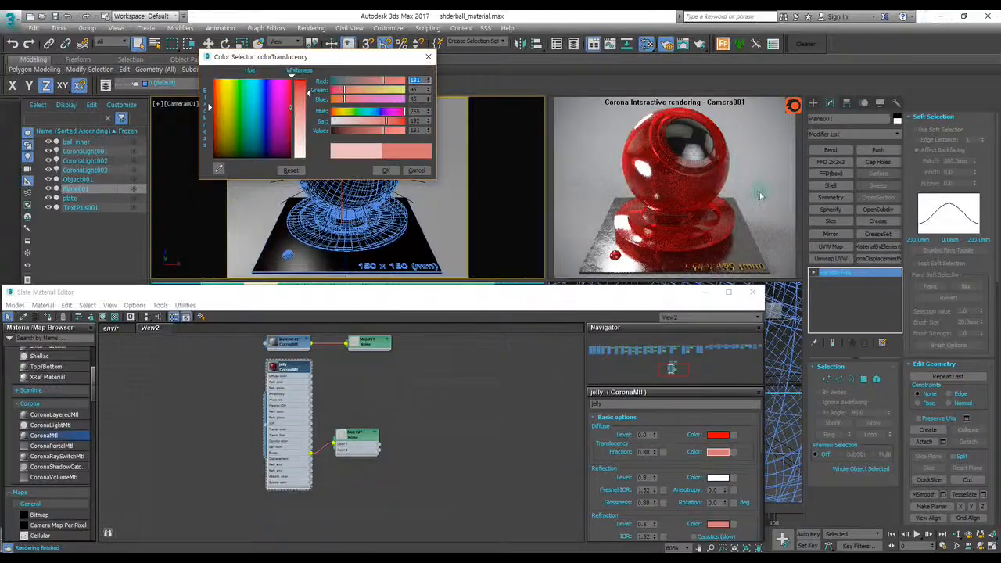
{"action": "left_click", "coordinate": [387, 169]}
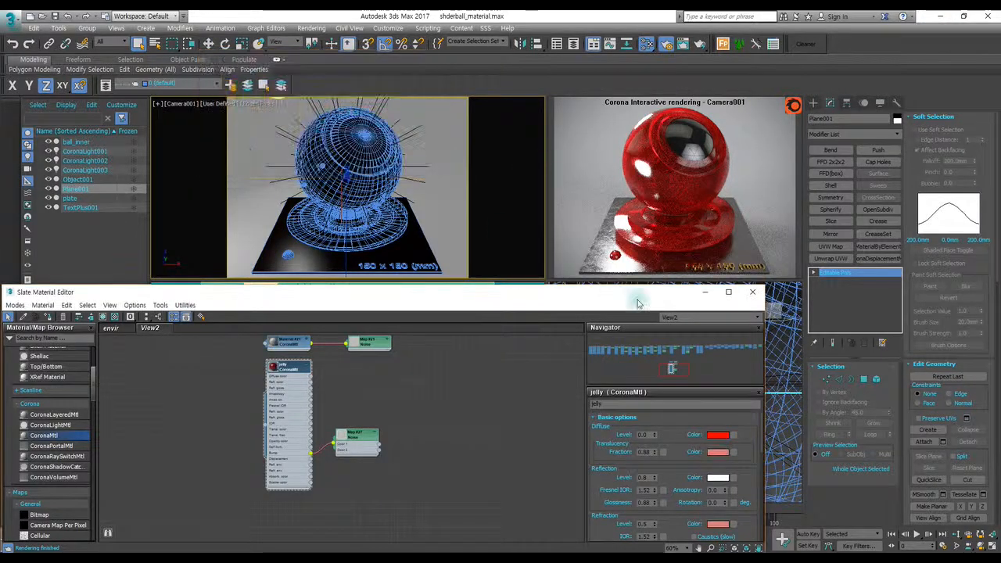
- Try lighter refraction colors on the jelly material up to white, and settle on a pale red with saturation 75 and value 211
{"action": "scroll", "coordinate": [606, 434], "scroll_direction": "down", "scroll_amount": 3}
{"action": "scroll", "coordinate": [605, 434], "scroll_direction": "down", "scroll_amount": 2}
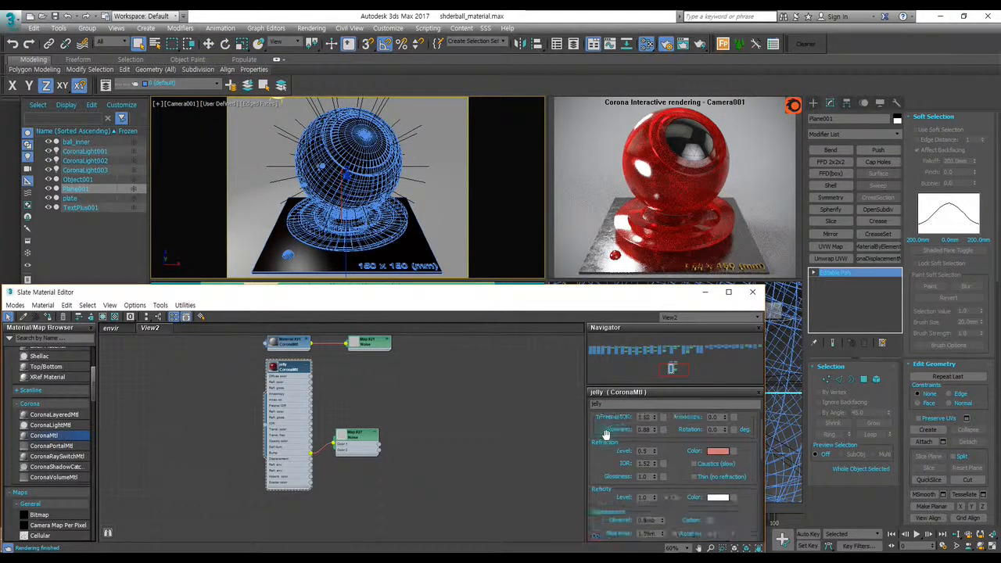
{"action": "left_click", "coordinate": [717, 451]}
{"action": "left_click_drag", "start_coordinate": [309, 95], "coordinate": [309, 115]}
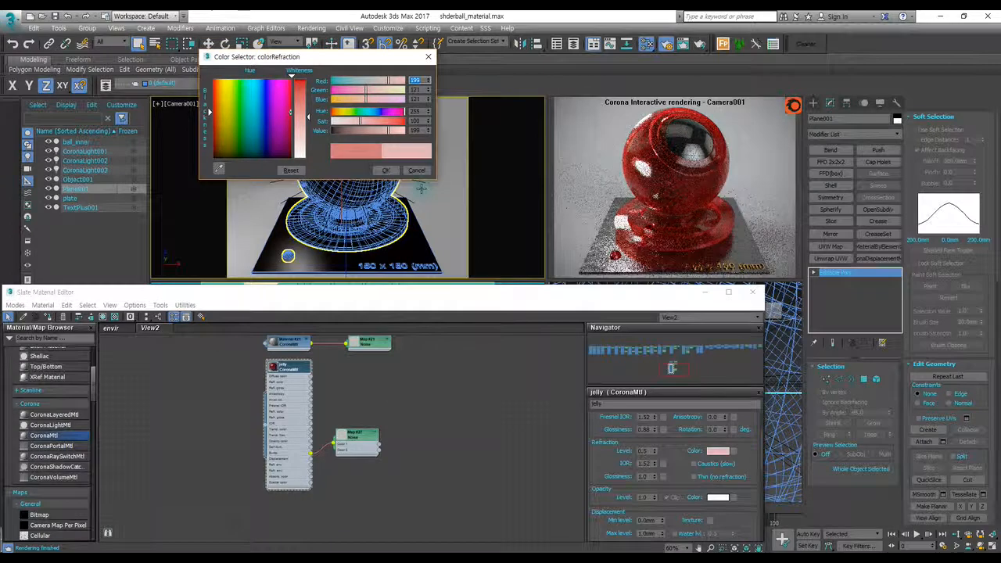
{"action": "left_click_drag", "start_coordinate": [309, 117], "coordinate": [308, 160]}
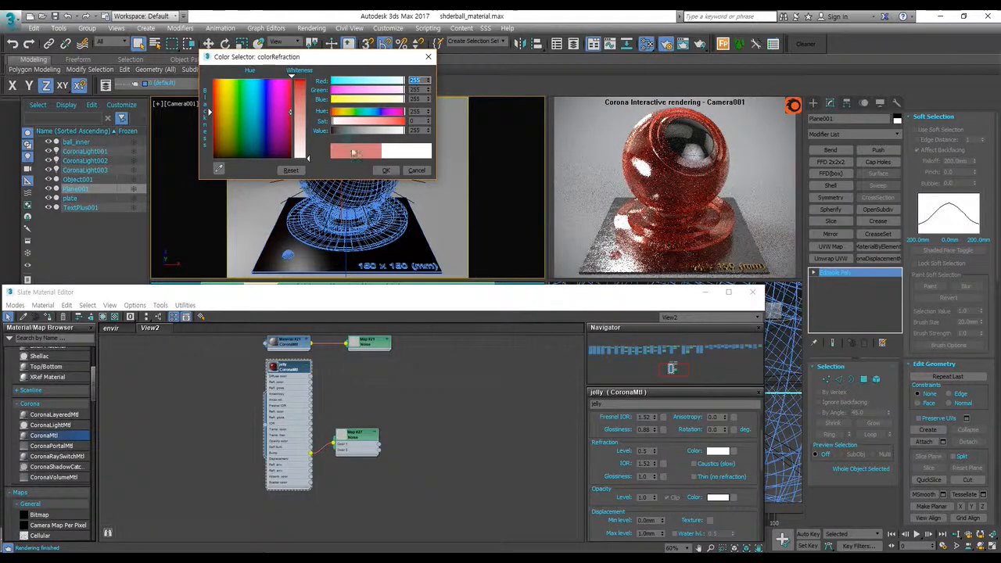
{"action": "left_click_drag", "start_coordinate": [309, 159], "coordinate": [308, 132]}
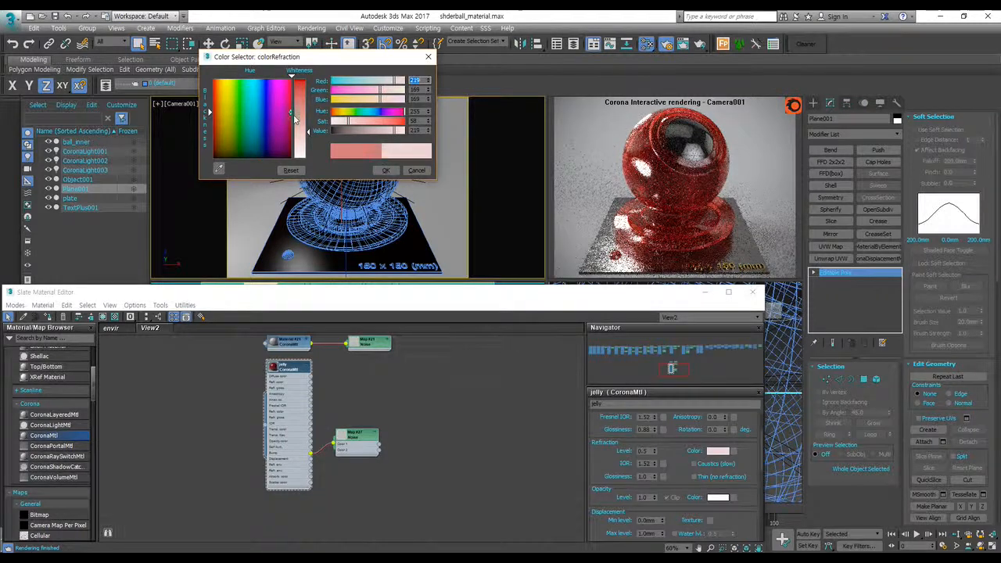
{"action": "left_click_drag", "start_coordinate": [308, 133], "coordinate": [308, 125]}
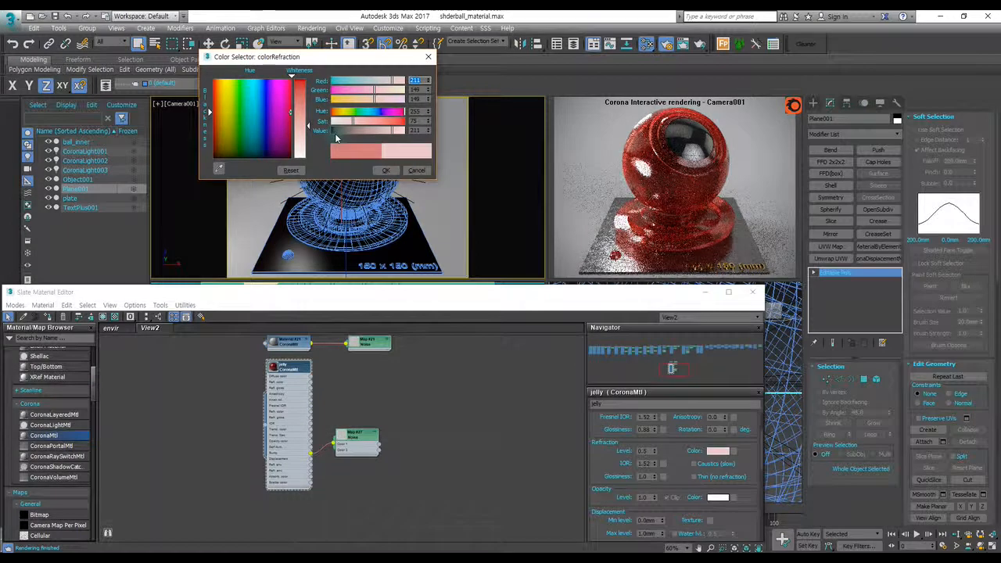
{"action": "left_click", "coordinate": [385, 170]}
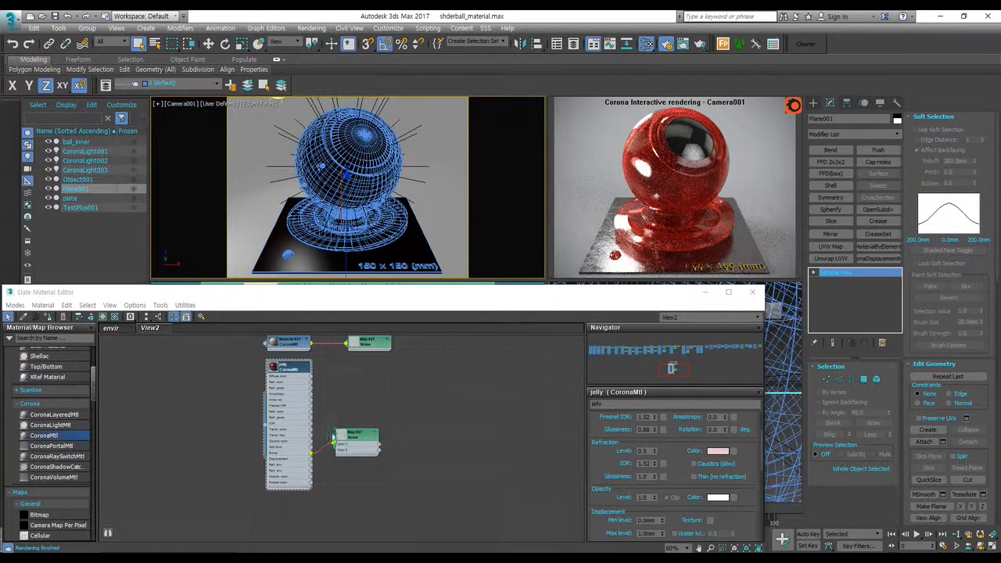
- Collapse the jelly material node and move its Noise map node up beside it
{"action": "left_click", "coordinate": [307, 366]}
{"action": "left_click_drag", "start_coordinate": [360, 434], "coordinate": [359, 366]}
{"action": "scroll", "coordinate": [375, 411], "scroll_direction": "down", "scroll_amount": 2}
{"action": "middle_click_drag", "start_coordinate": [375, 411], "coordinate": [342, 446]}
- Select the jelly material and its Noise map together and move them to the end of the main row of material nodes
{"action": "left_click_drag", "start_coordinate": [363, 461], "coordinate": [265, 404]}
{"action": "scroll", "coordinate": [356, 398], "scroll_direction": "down", "scroll_amount": 3}
{"action": "middle_click_drag", "start_coordinate": [355, 398], "coordinate": [313, 412]}
{"action": "scroll", "coordinate": [314, 411], "scroll_direction": "down", "scroll_amount": 3}
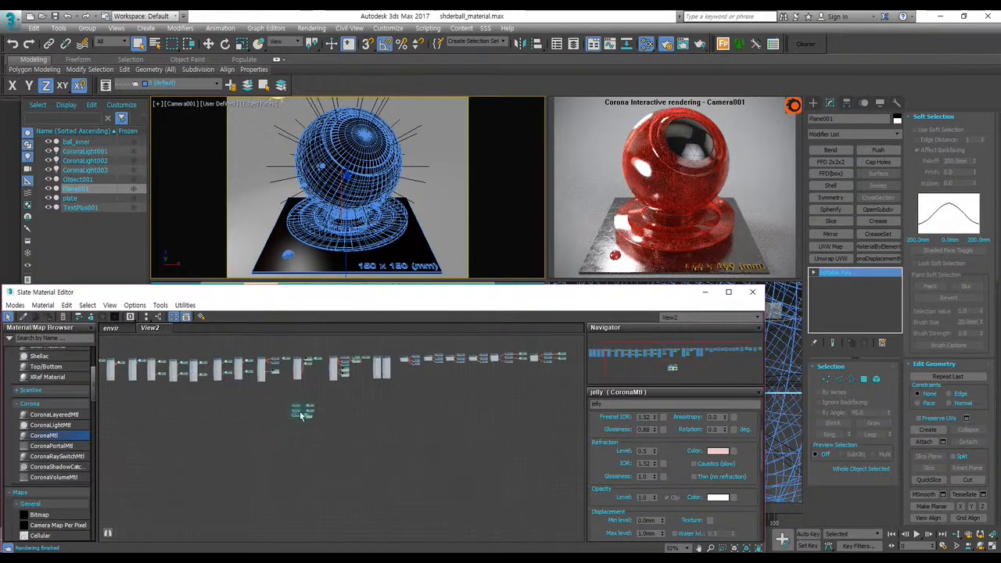
{"action": "scroll", "coordinate": [321, 419], "scroll_direction": "up", "scroll_amount": 3}
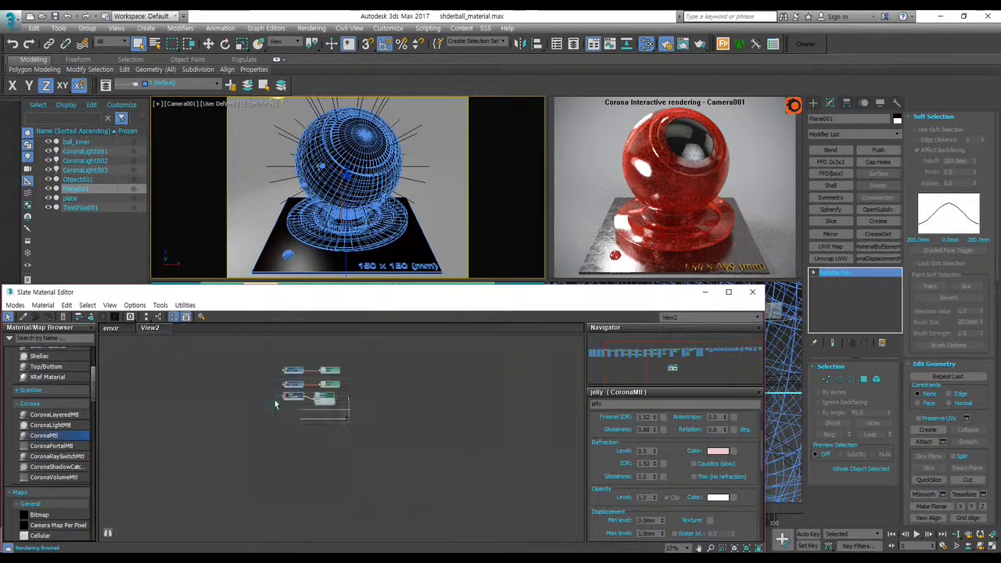
{"action": "scroll", "coordinate": [301, 402], "scroll_direction": "down", "scroll_amount": 3}
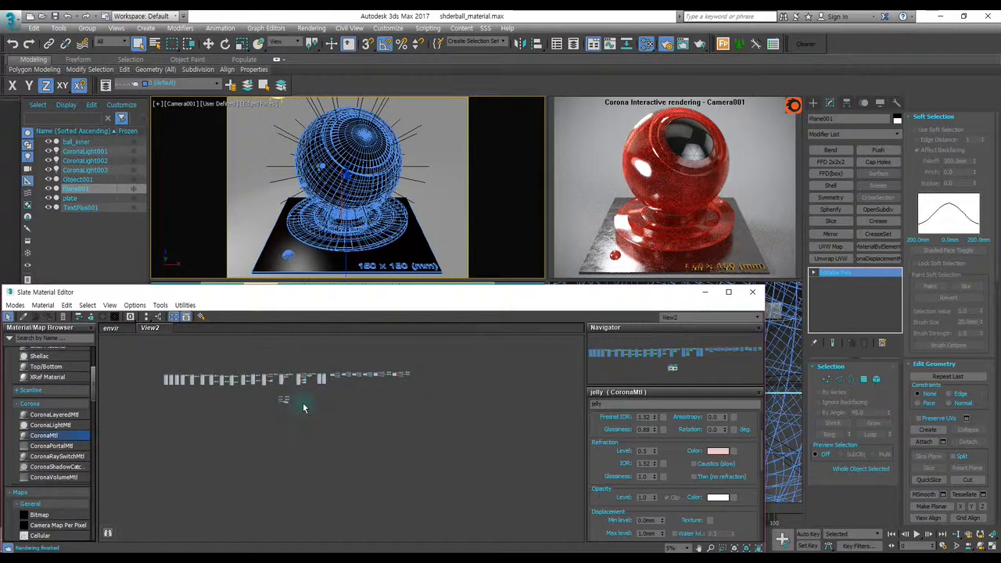
{"action": "scroll", "coordinate": [317, 395], "scroll_direction": "up", "scroll_amount": 1}
{"action": "scroll", "coordinate": [245, 405], "scroll_direction": "up", "scroll_amount": 3}
{"action": "scroll", "coordinate": [317, 428], "scroll_direction": "down", "scroll_amount": 3}
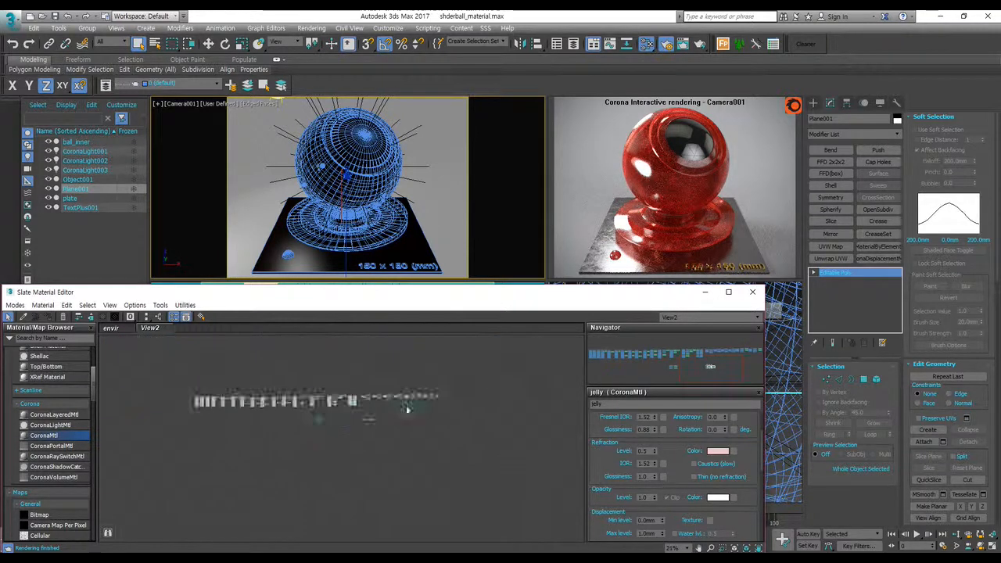
{"action": "scroll", "coordinate": [317, 430], "scroll_direction": "up", "scroll_amount": 2}
{"action": "scroll", "coordinate": [405, 438], "scroll_direction": "down", "scroll_amount": 2}
{"action": "left_click_drag", "start_coordinate": [270, 429], "coordinate": [517, 365]}
{"action": "scroll", "coordinate": [469, 372], "scroll_direction": "up", "scroll_amount": 3}
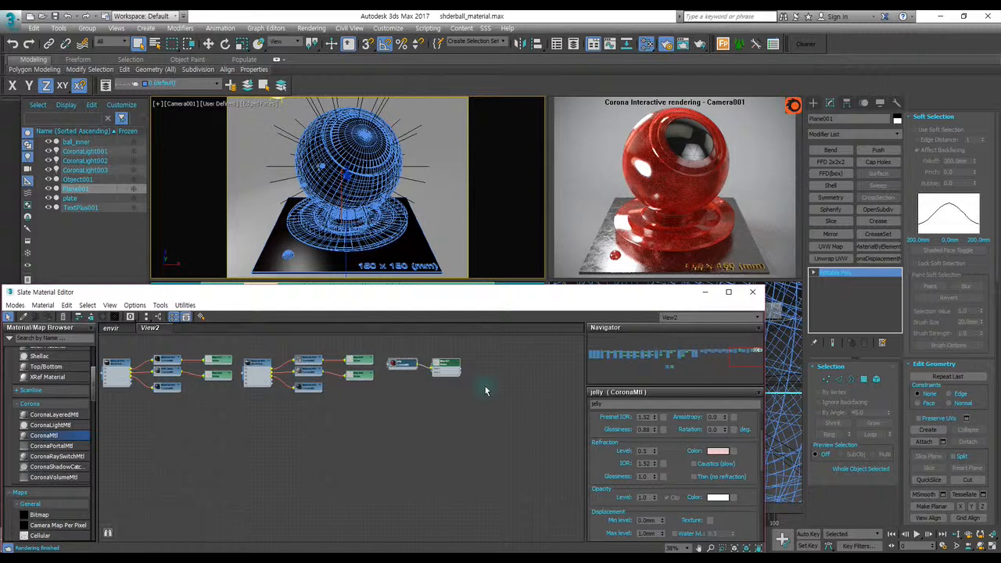
{"action": "scroll", "coordinate": [457, 372], "scroll_direction": "up", "scroll_amount": 1}
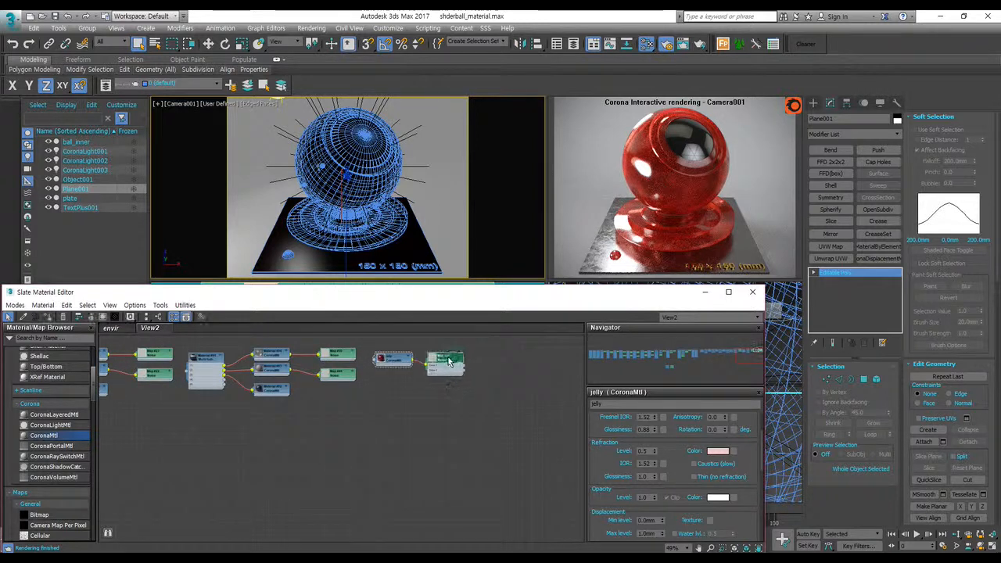